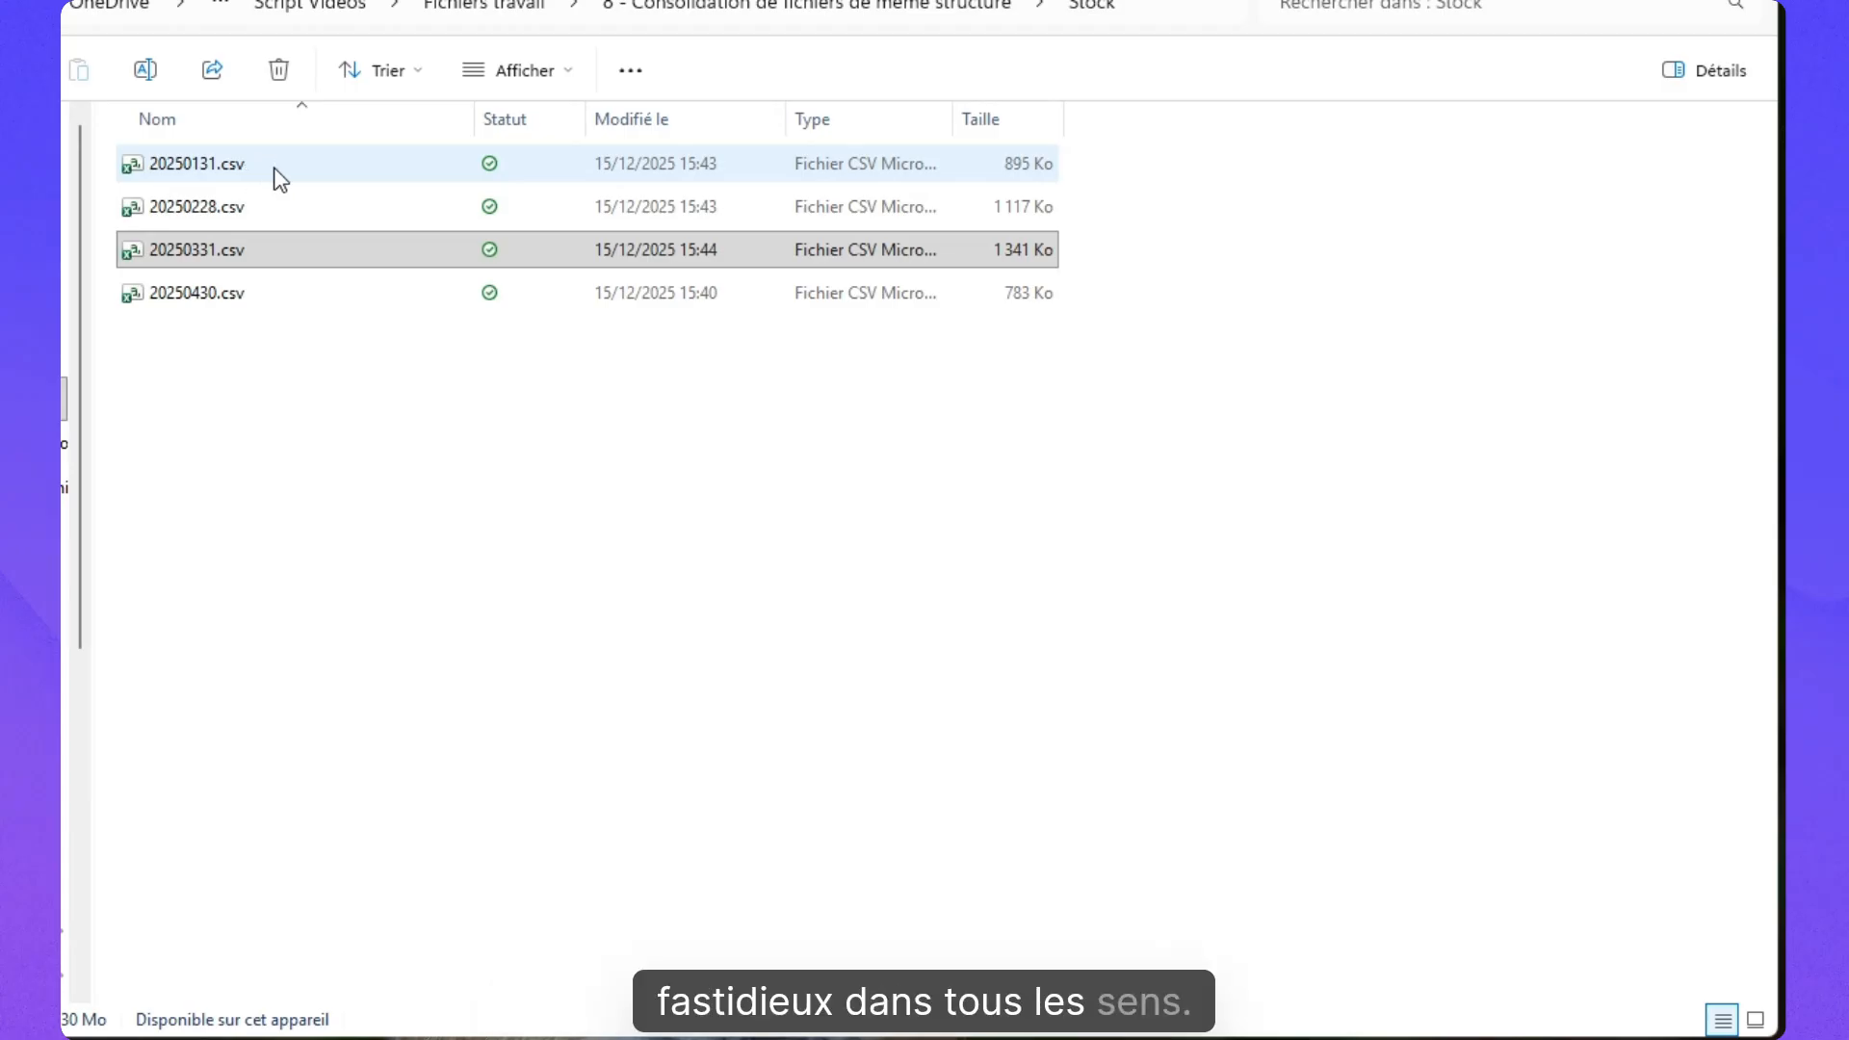
Open Quantité par mois et département T1.xlsx from the Données pivotées subfolder of the consolidation folder.
left_click(888, 14)
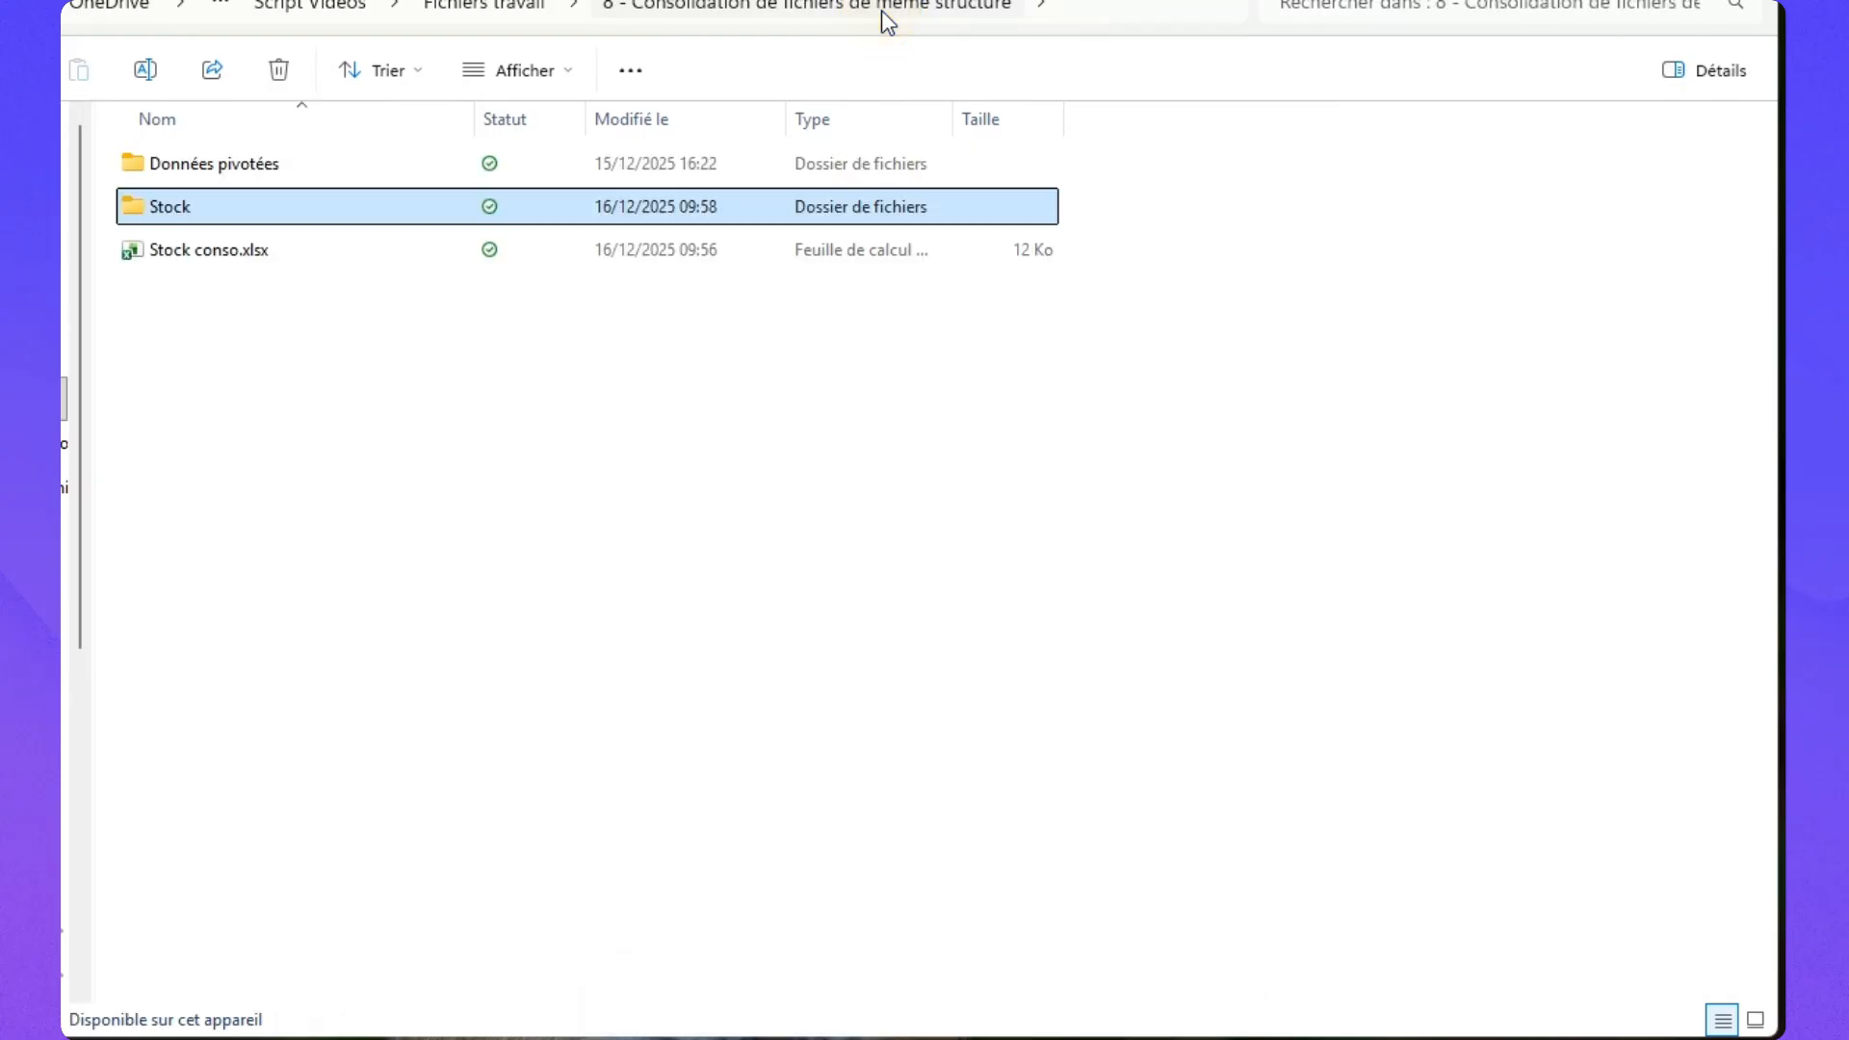
double_click(274, 170)
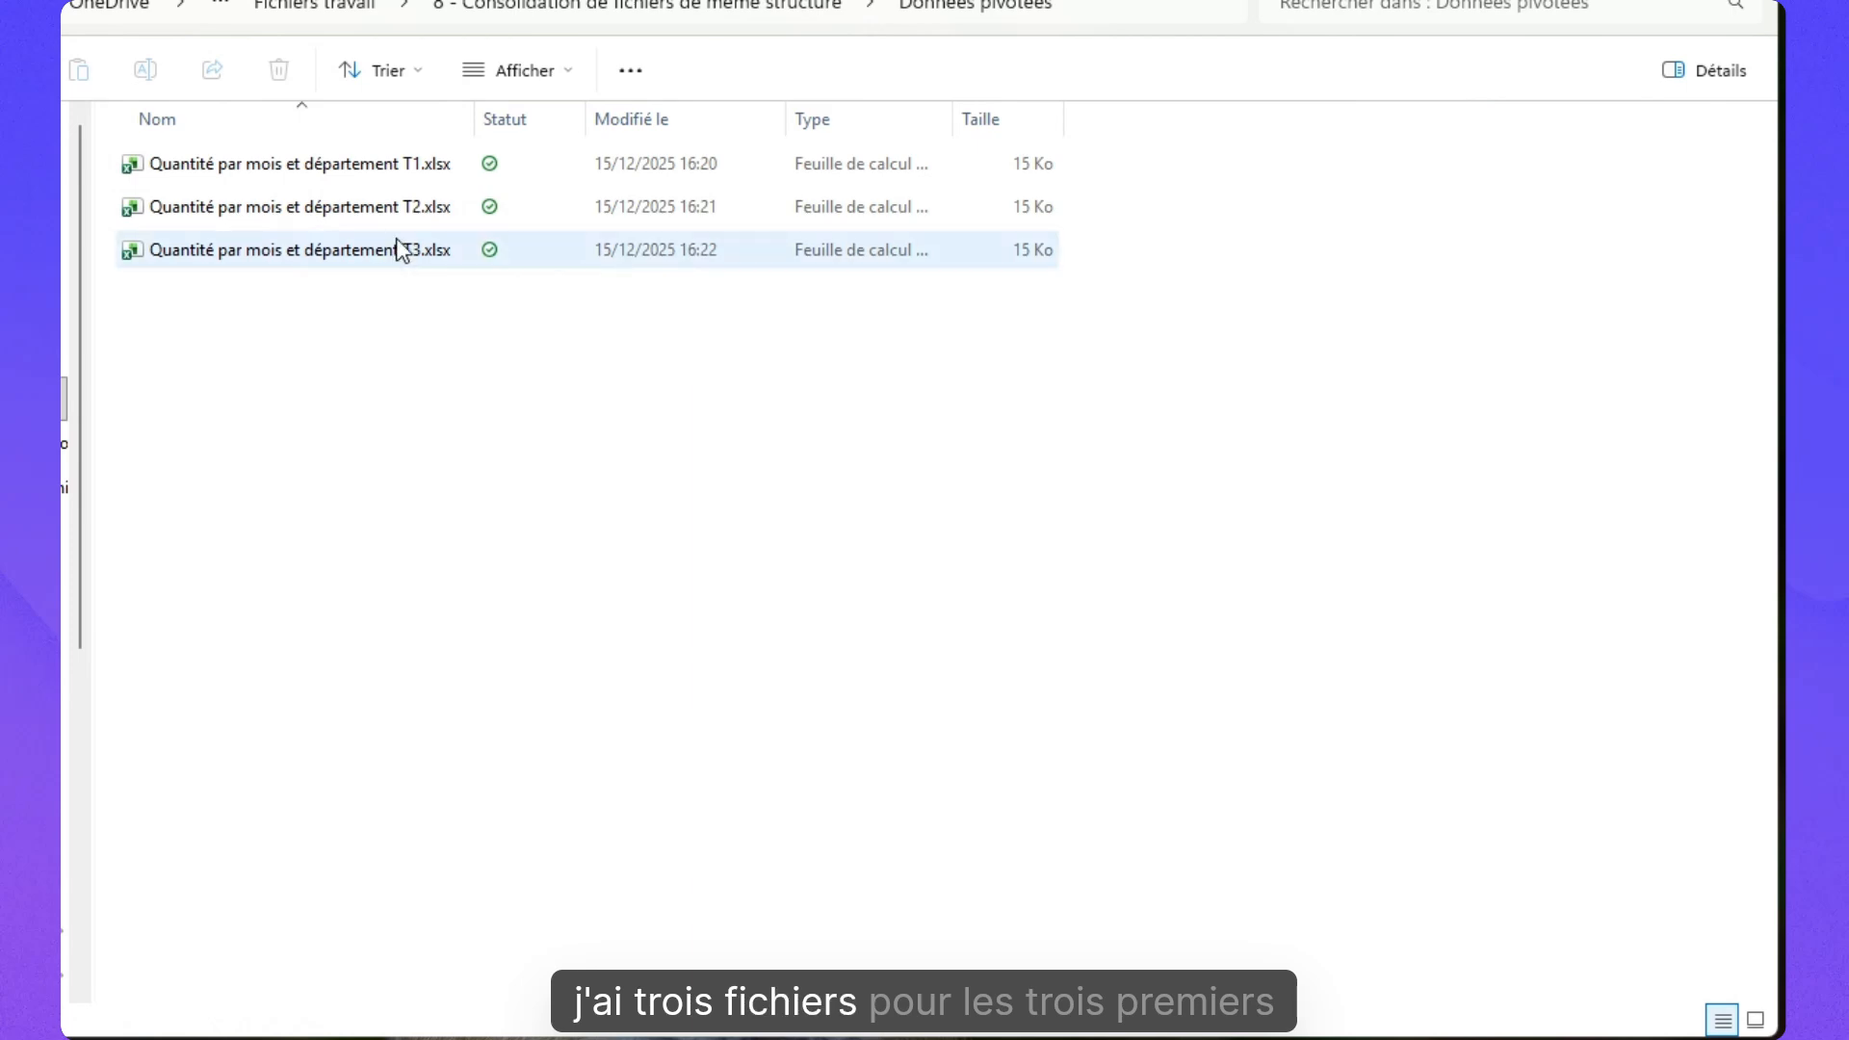
double_click(413, 167)
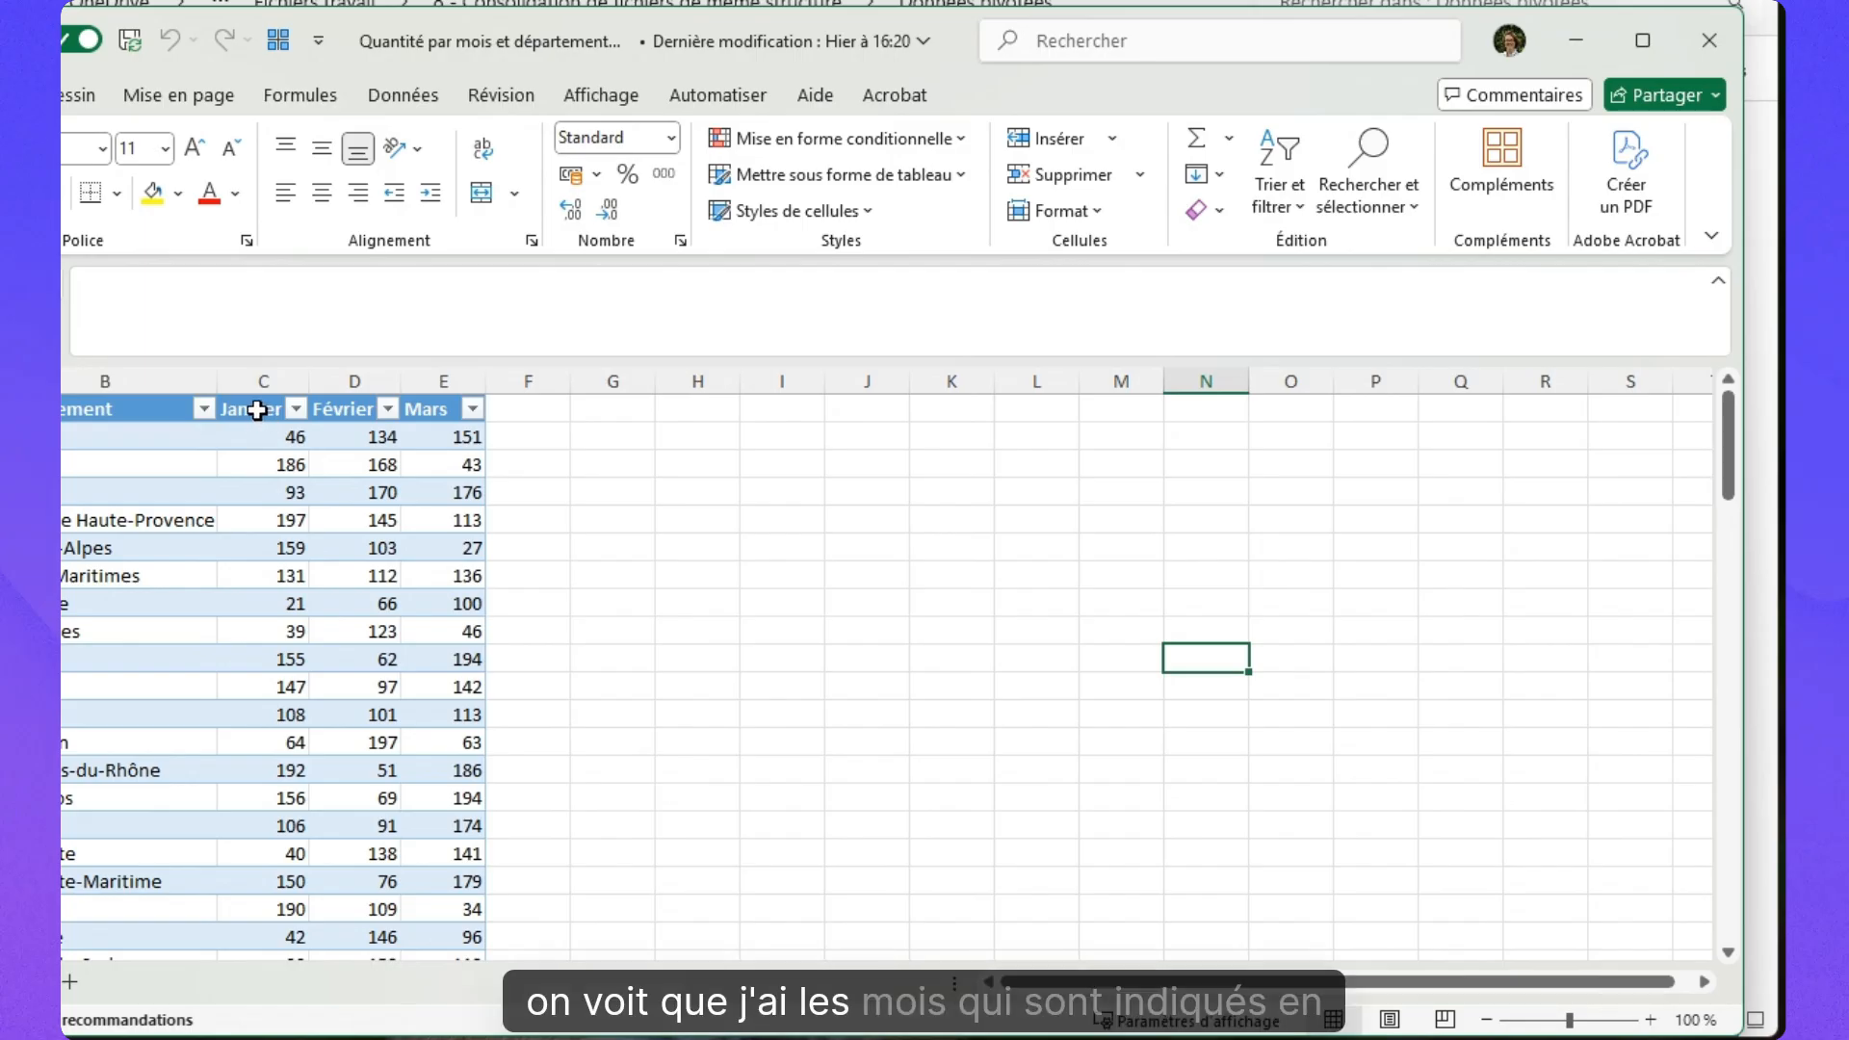
Select the Janvier, Février and Mars header cells (C:E) of the T1 table.
left_click_drag(256, 409, 453, 410)
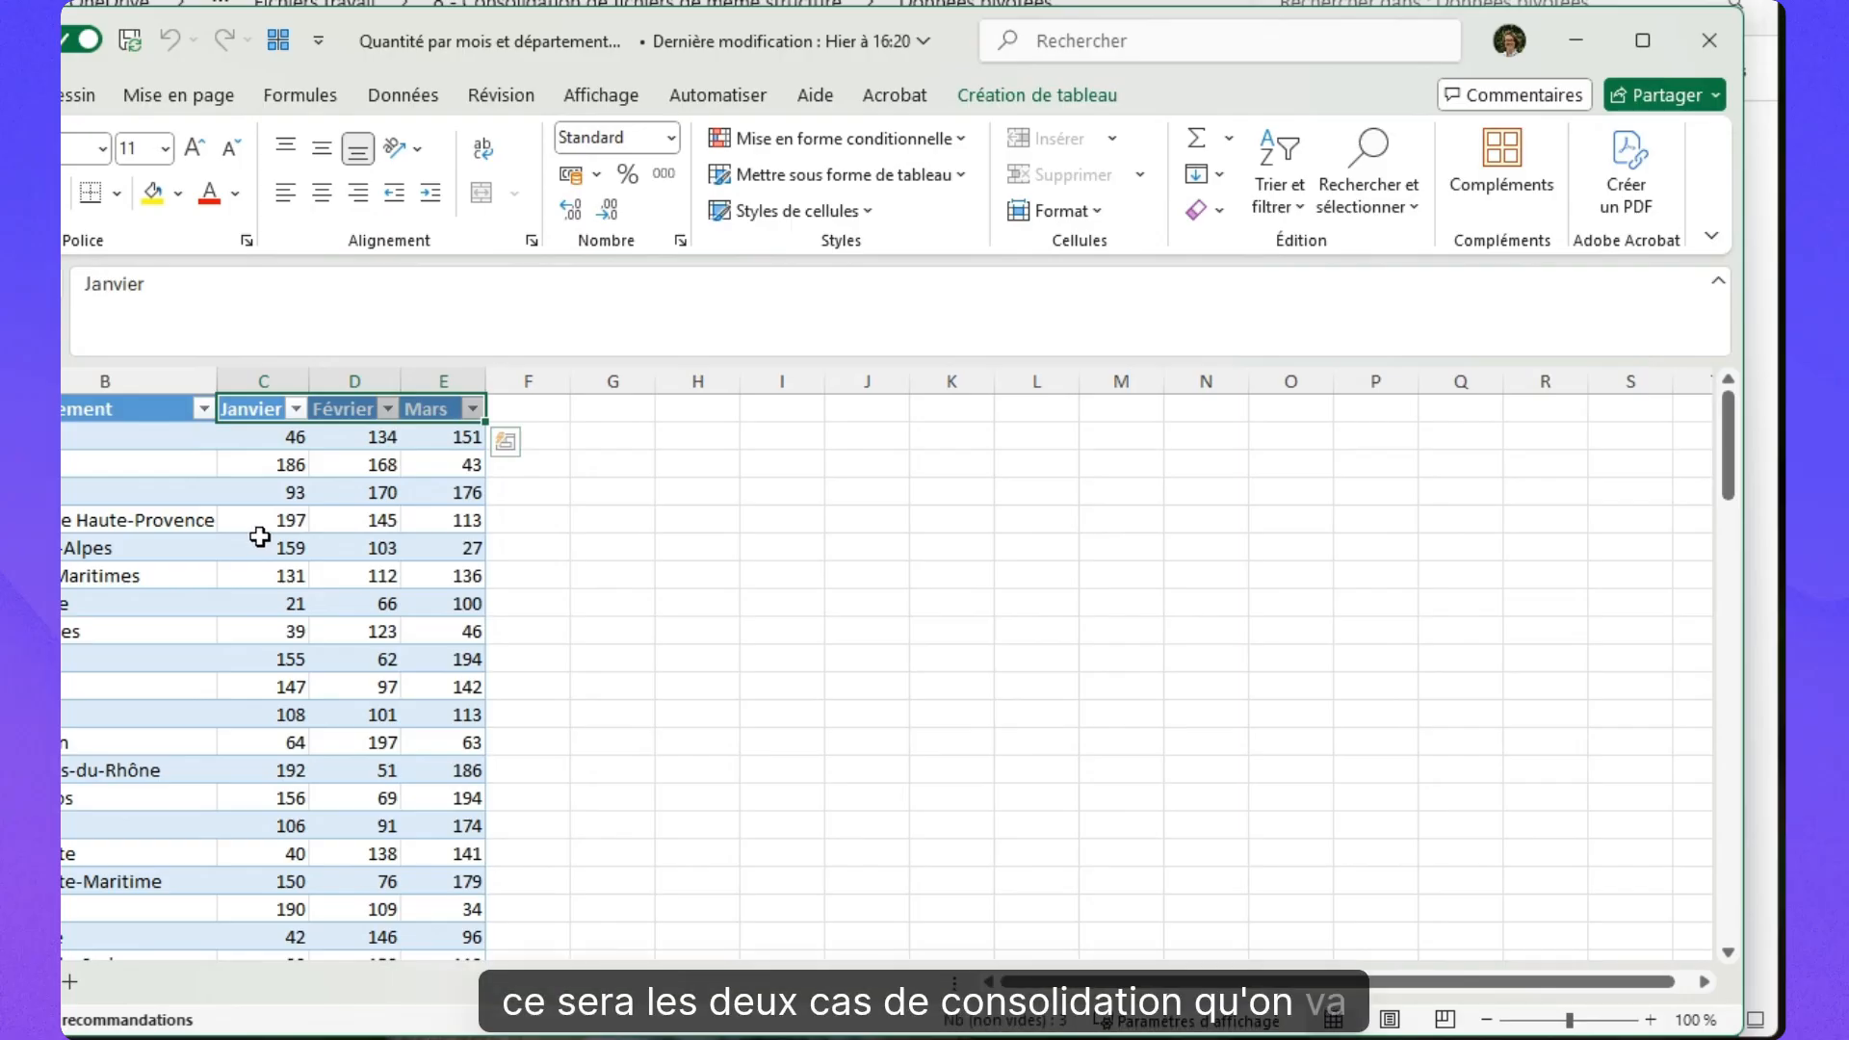
Browse the four monthly CSV files in the Stock folder, then return to the consolidation folder.
left_click(836, 3)
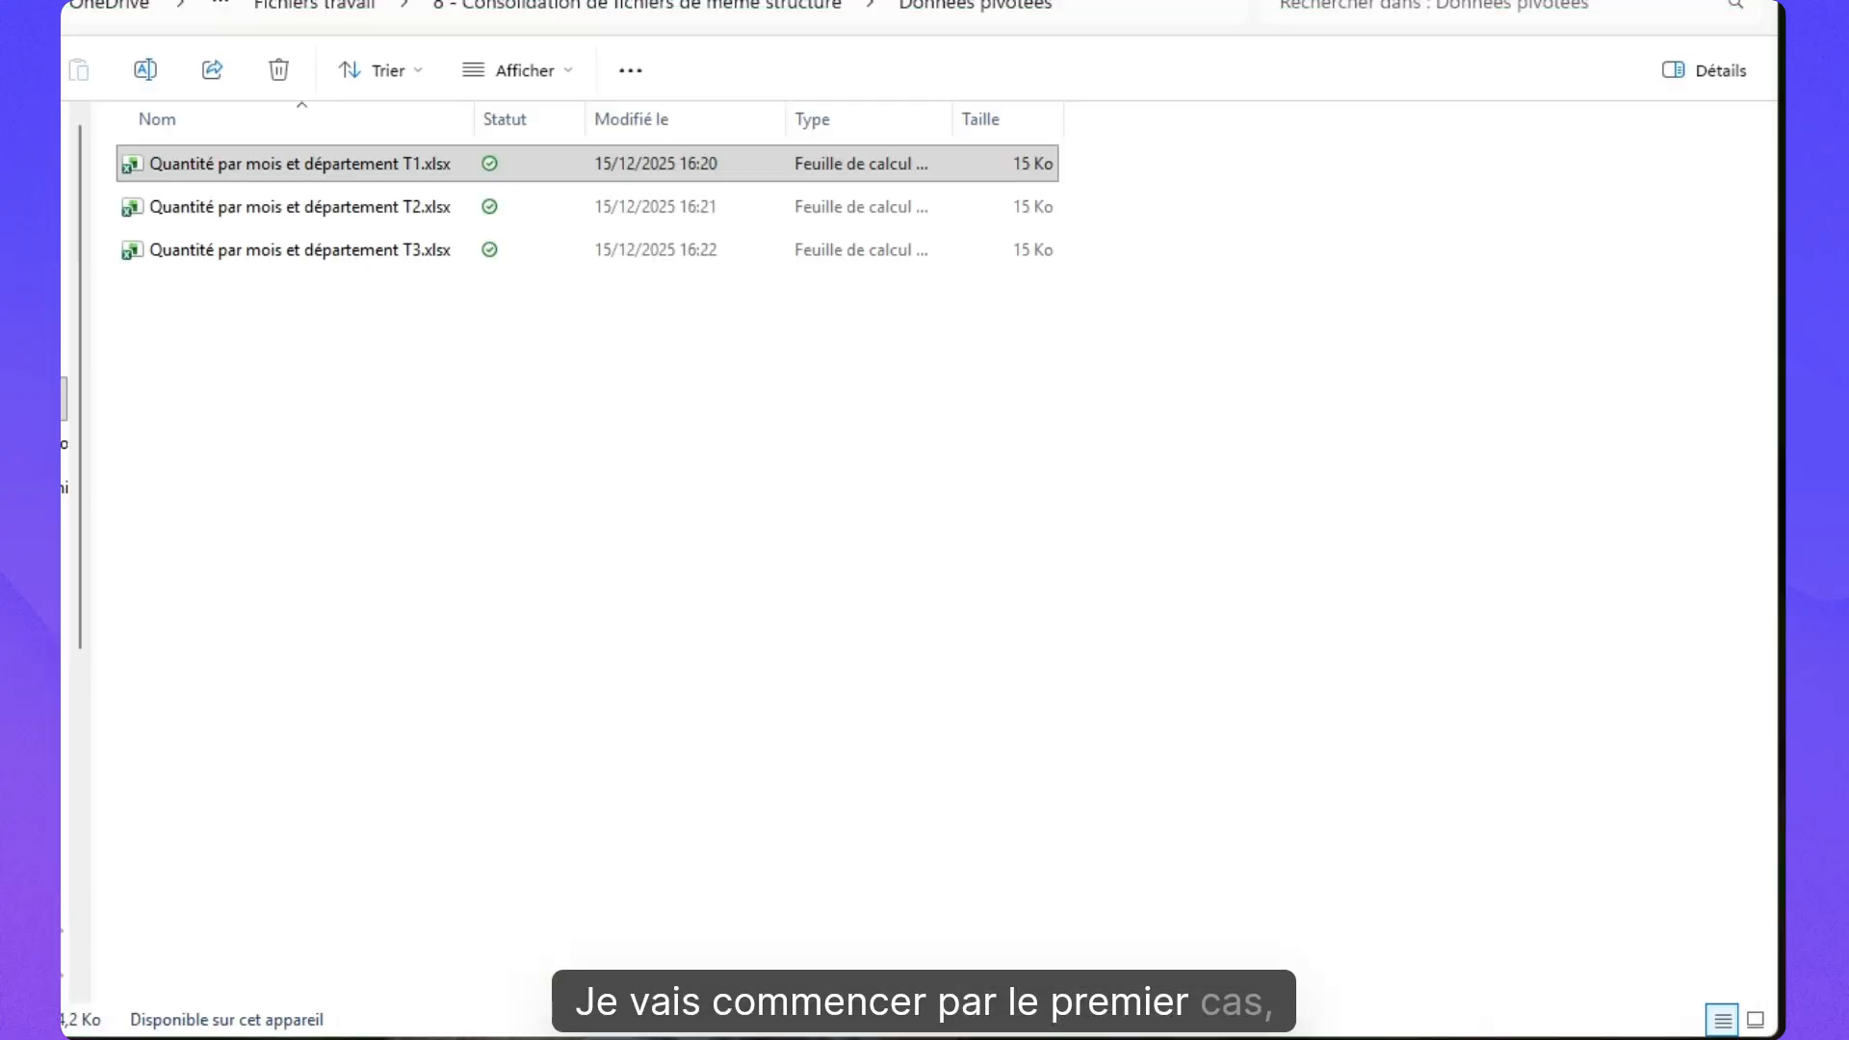
left_click(780, 7)
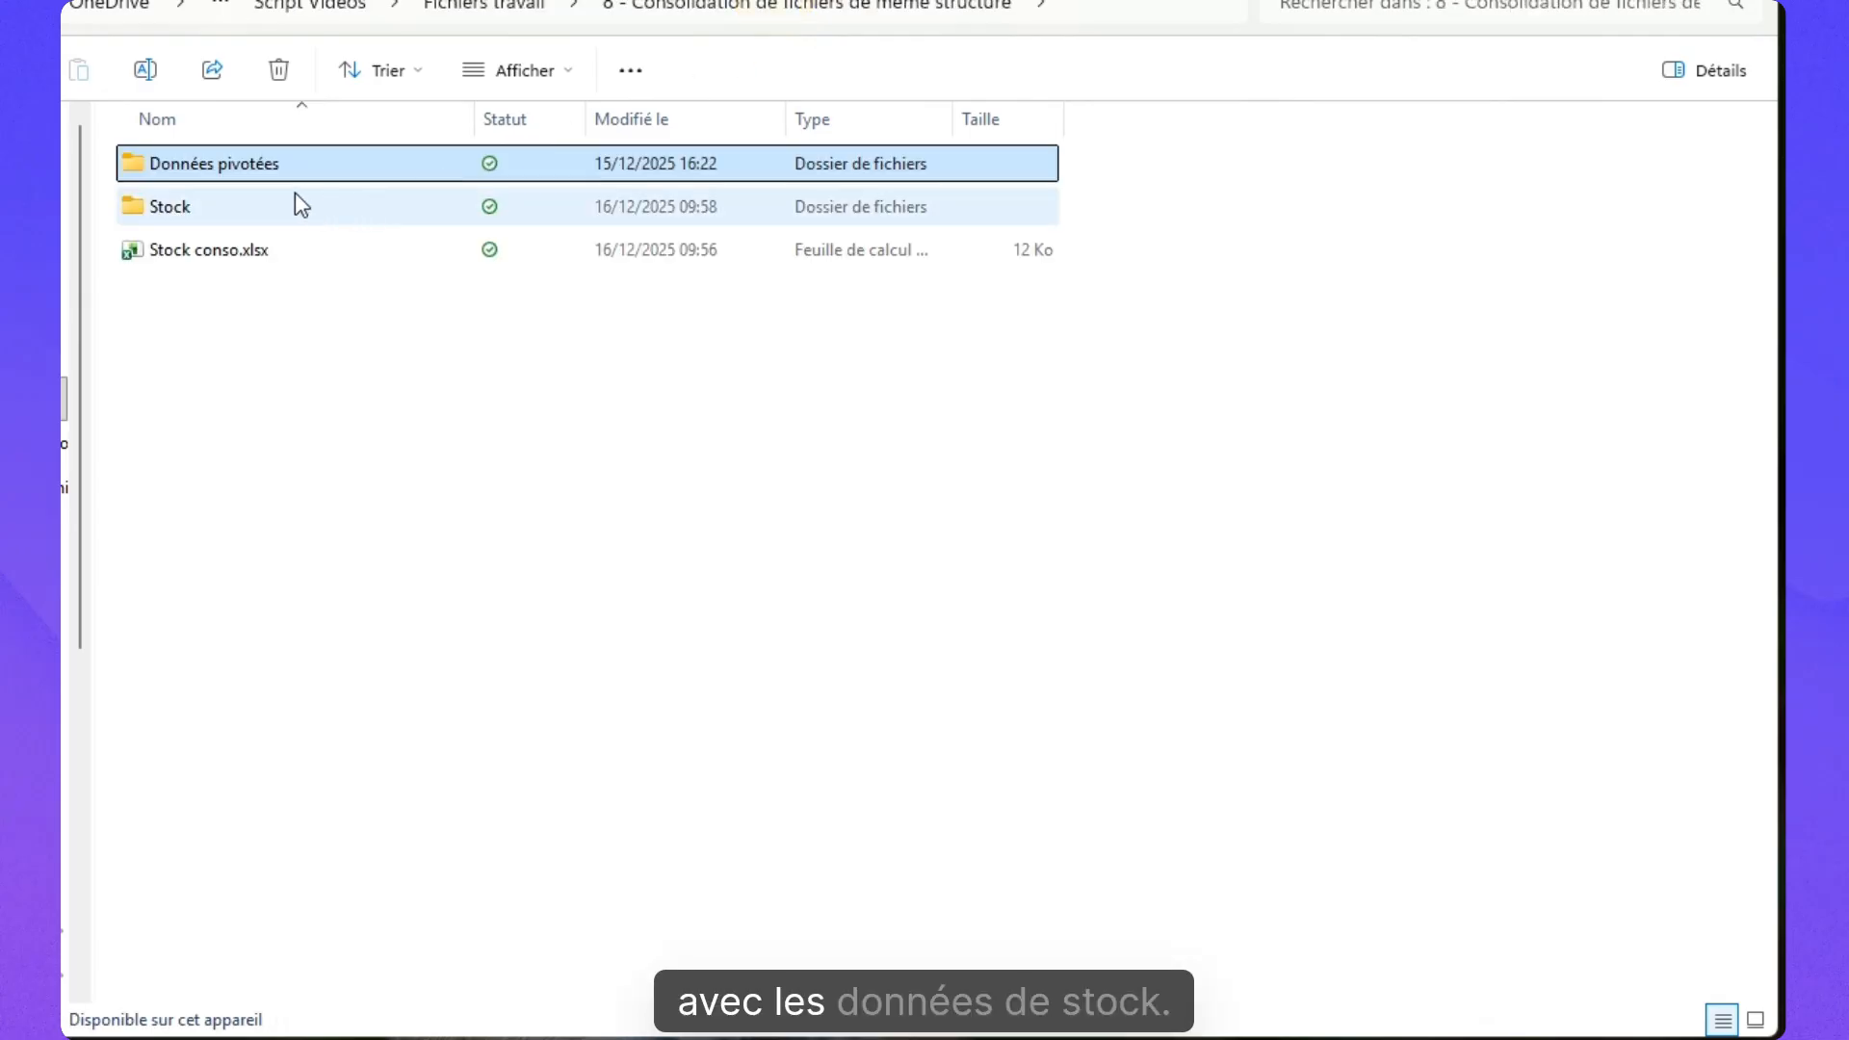
double_click(279, 202)
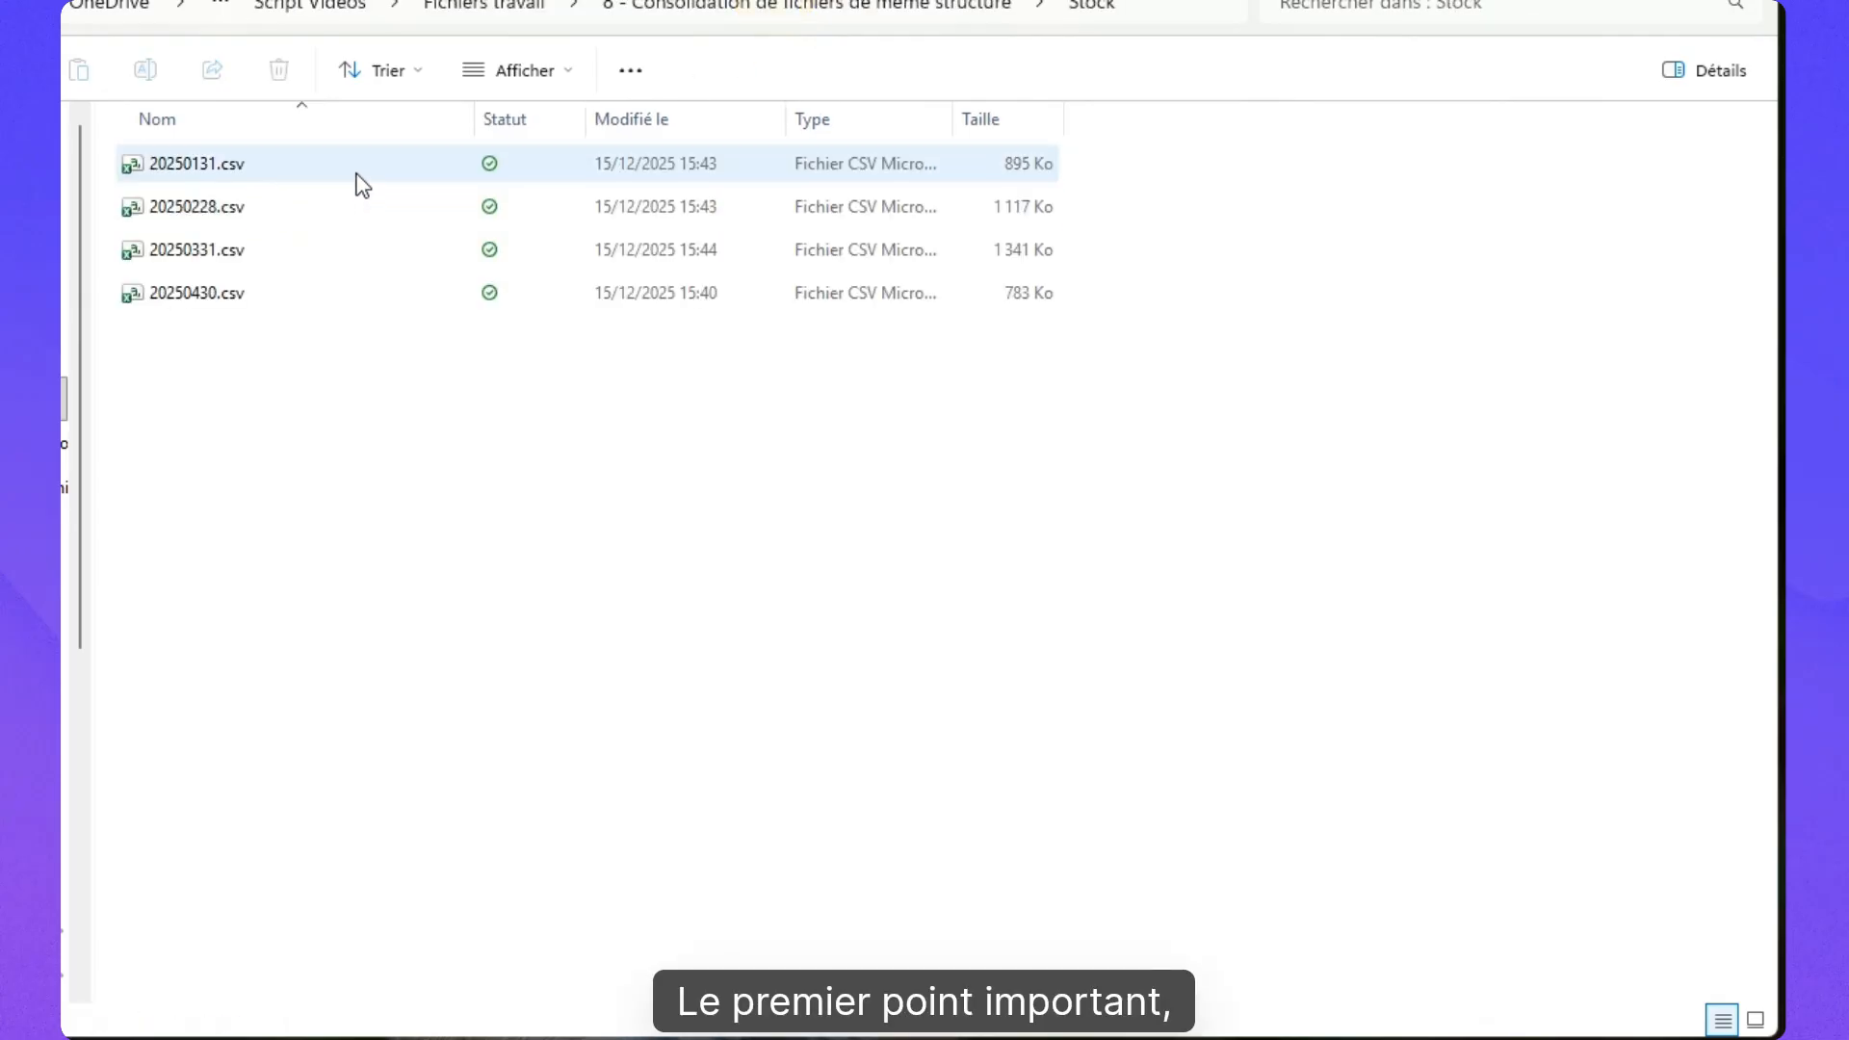
mouse_move(362, 184)
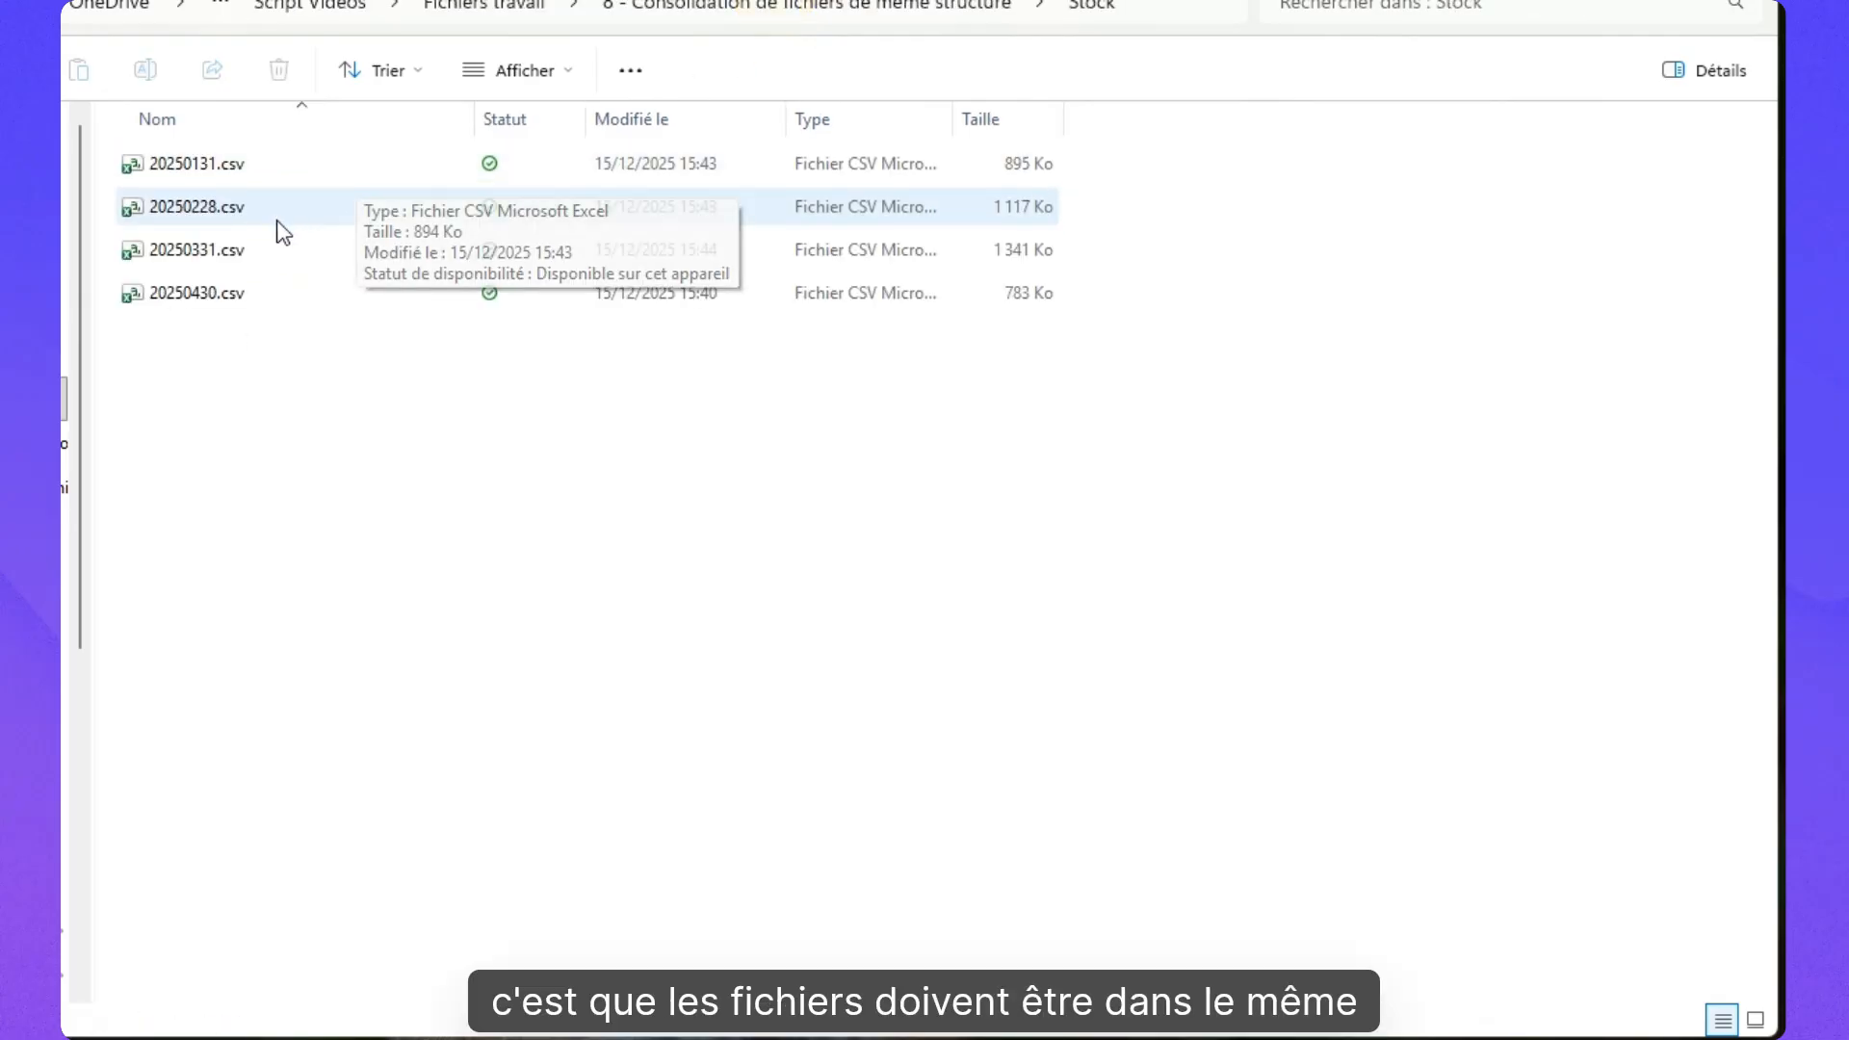
mouse_move(265, 308)
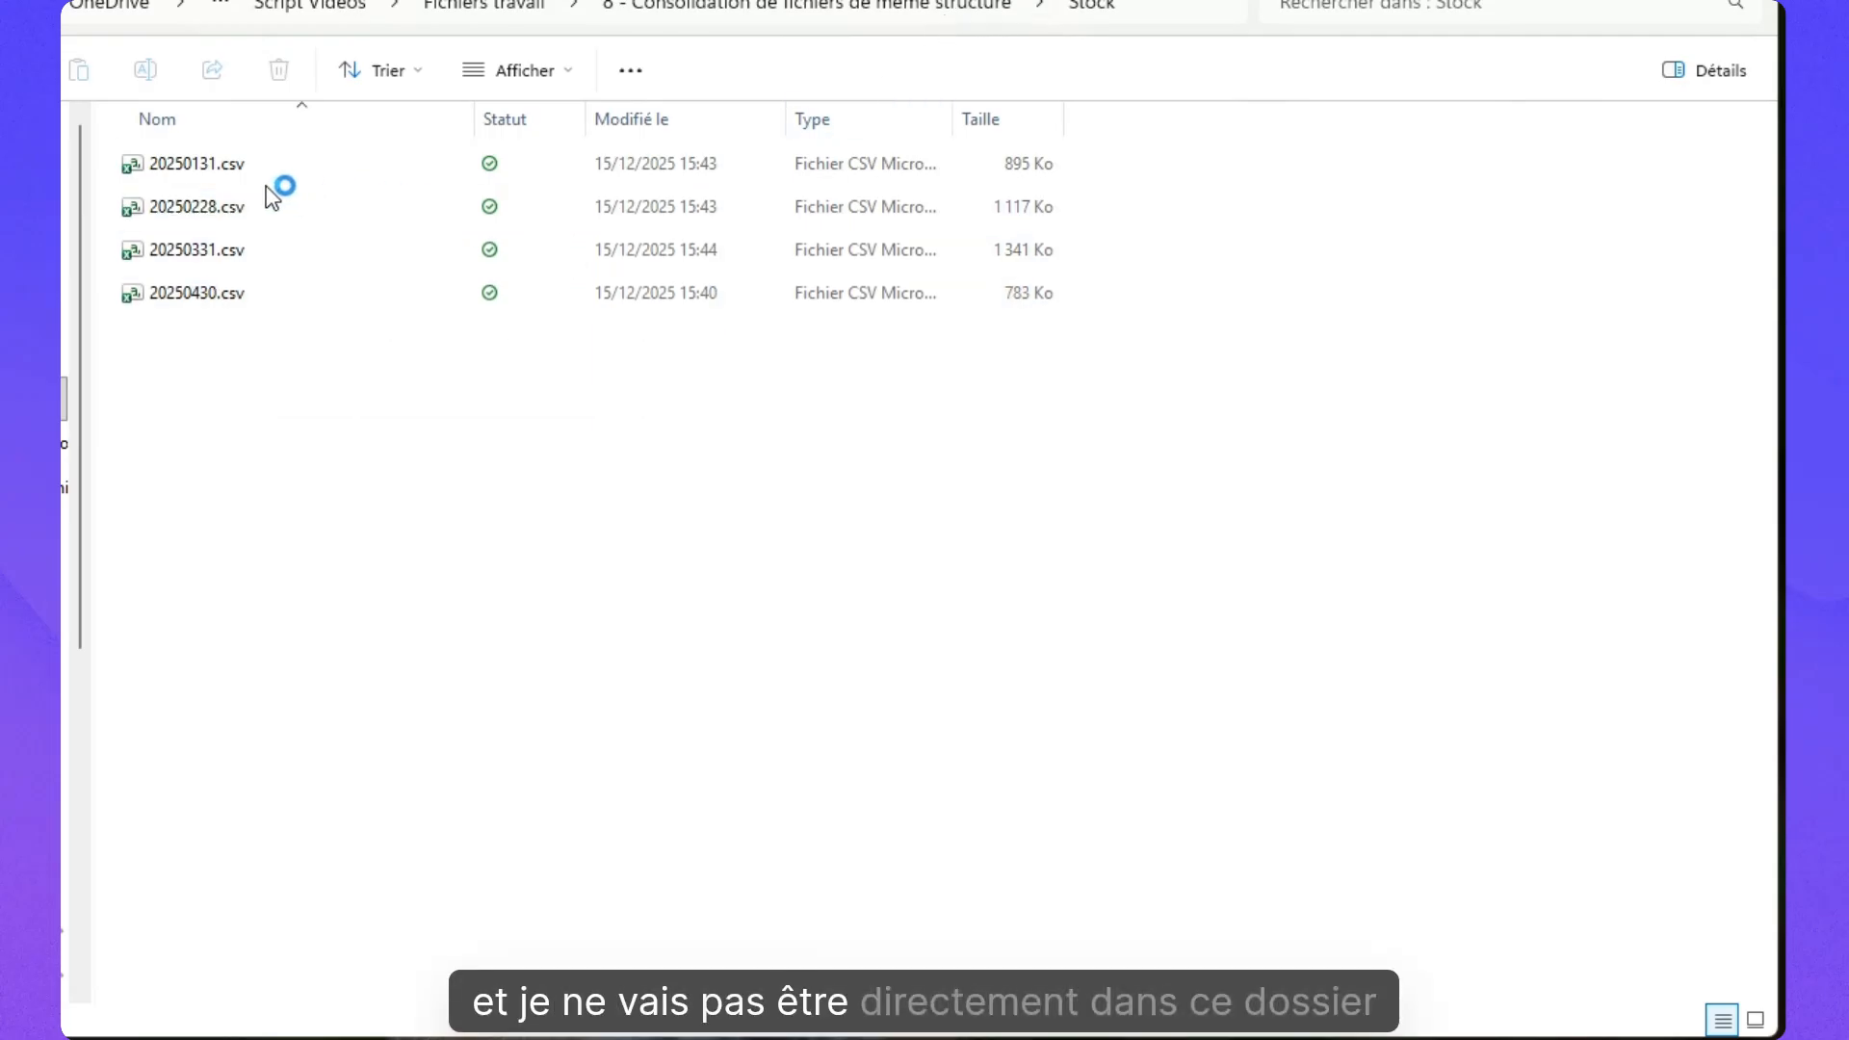
key("alt+Left")
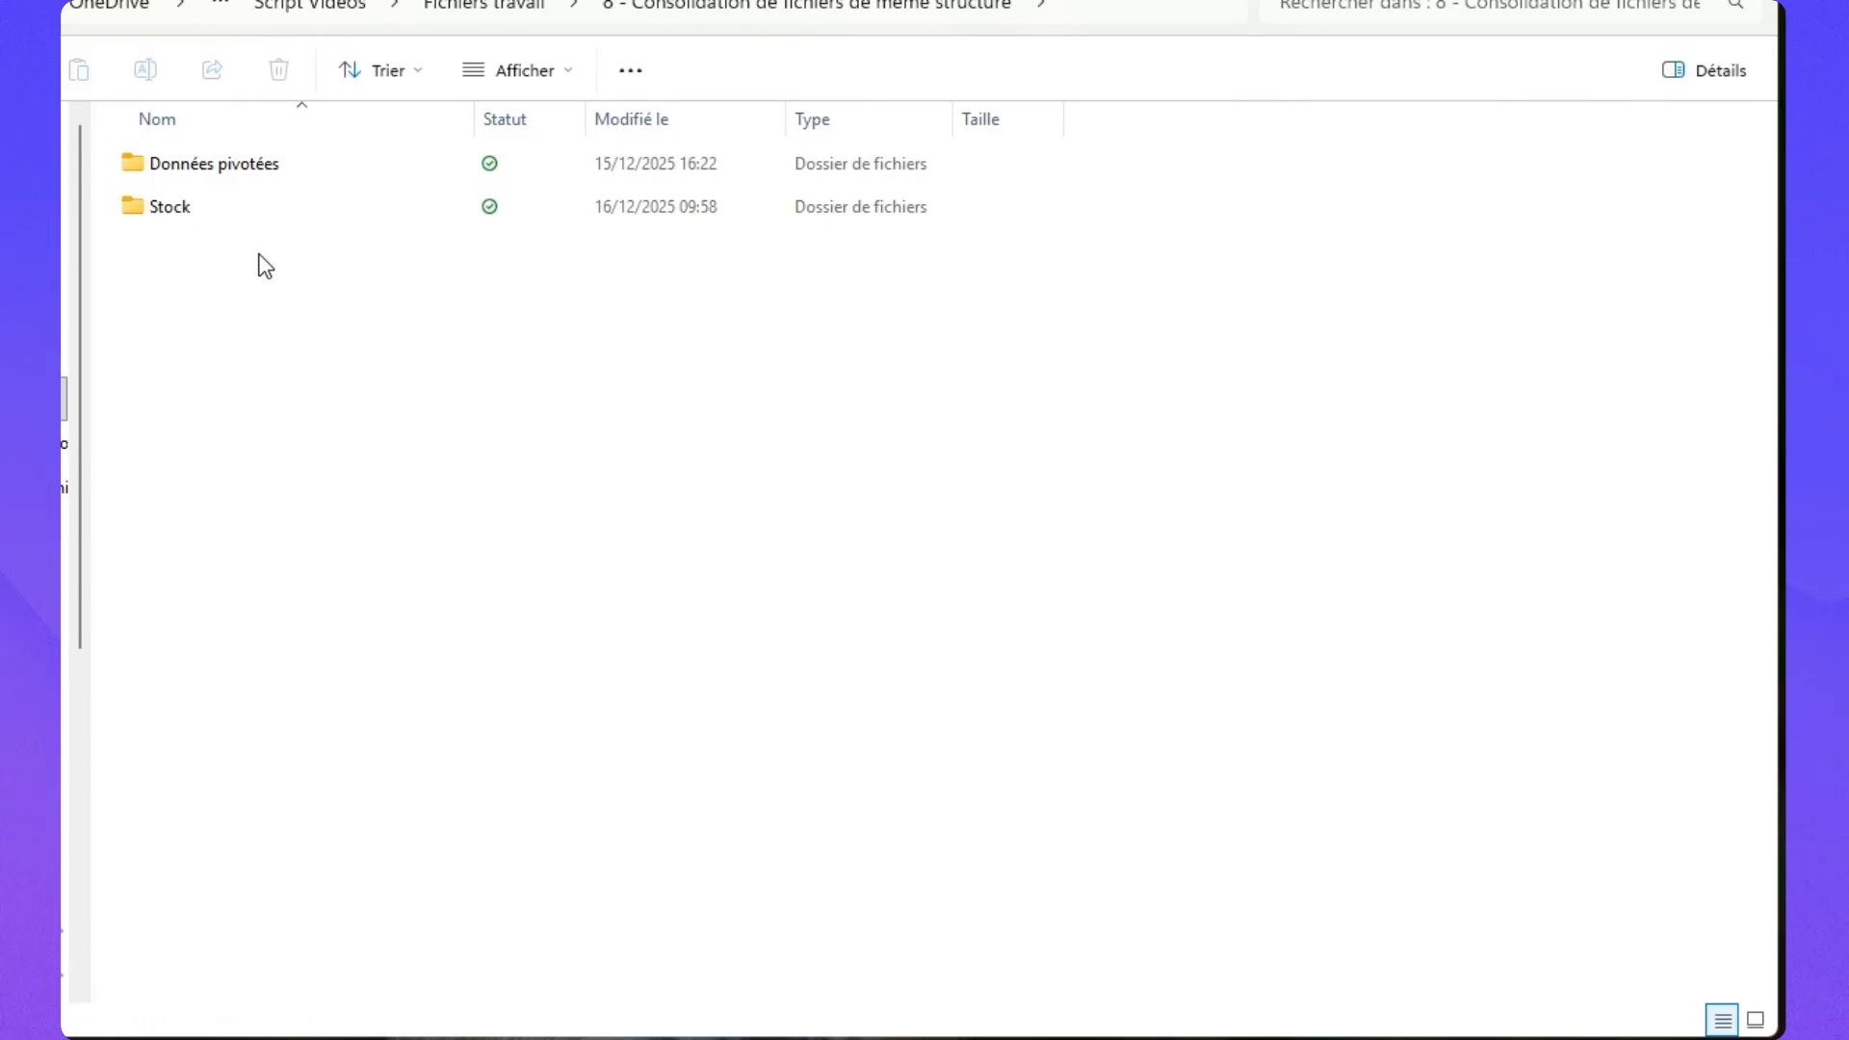
Add a new Excel workbook named 'Stock consolidé' in the consolidation folder and open it.
right_click(160, 256)
mouse_move(384, 495)
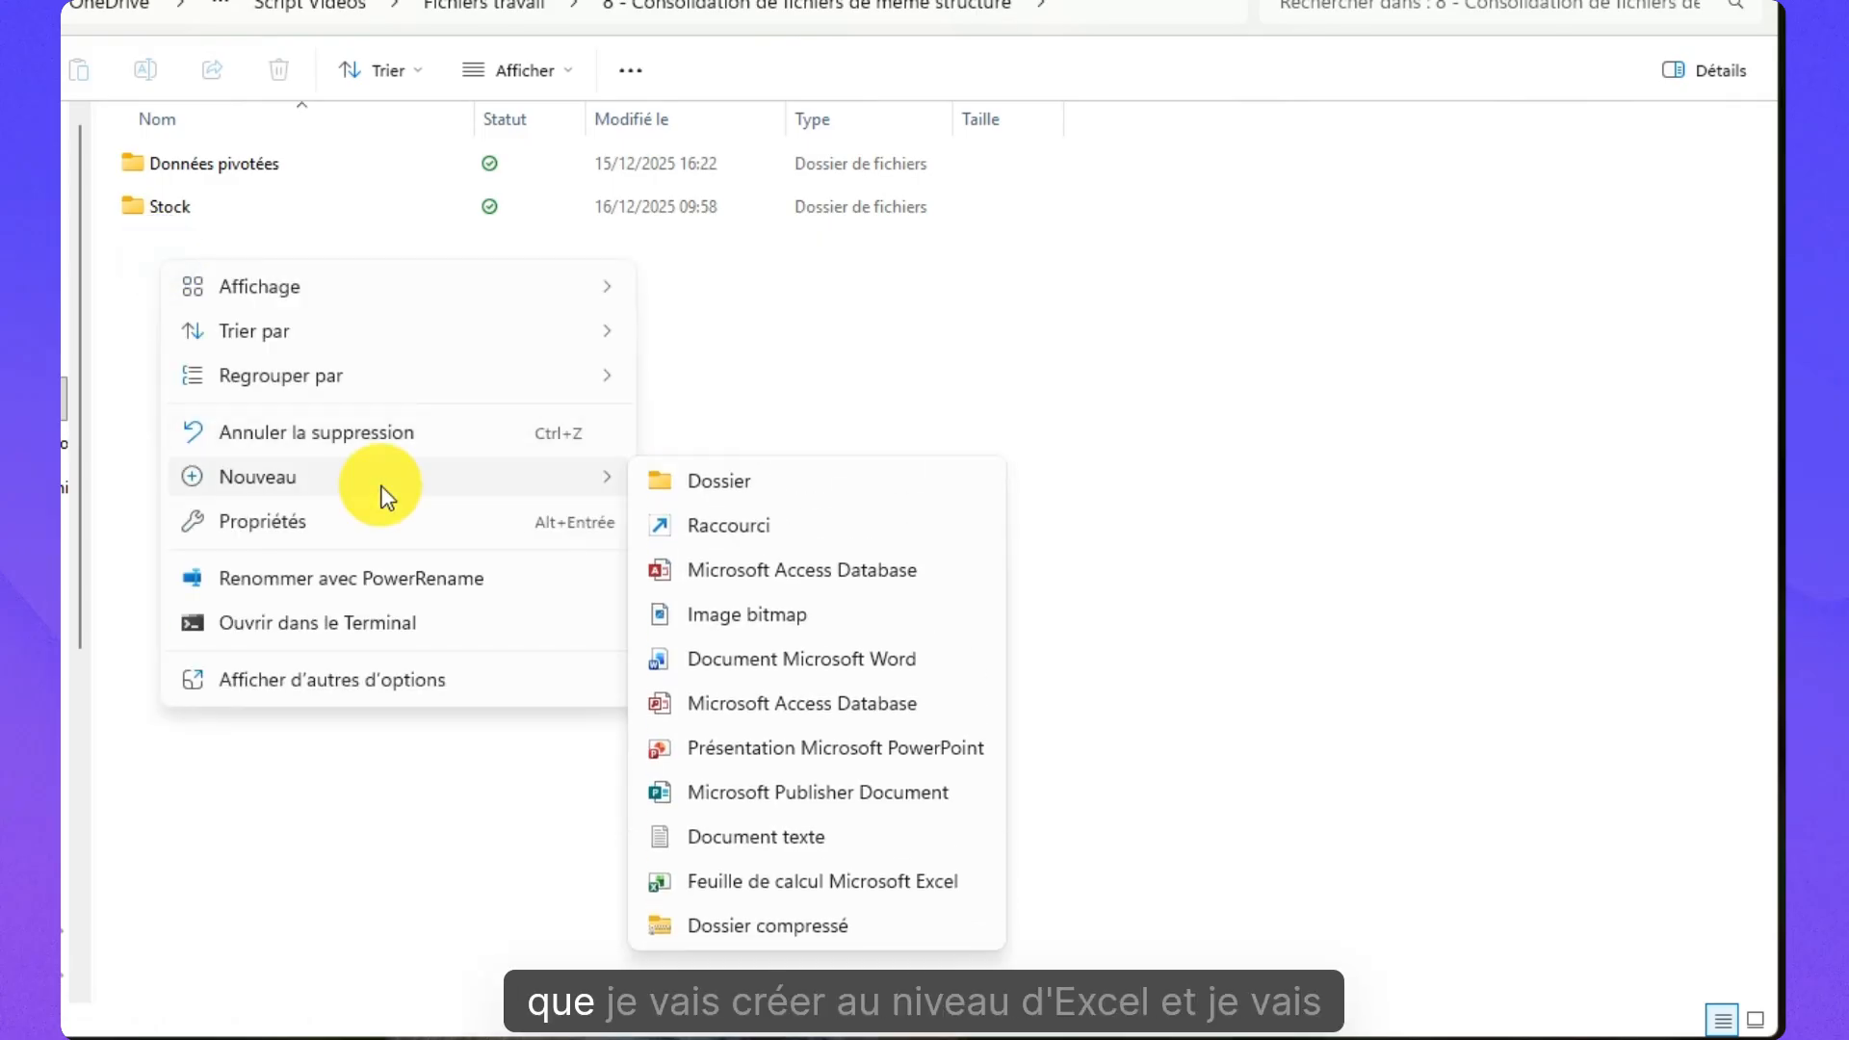
left_click(684, 879)
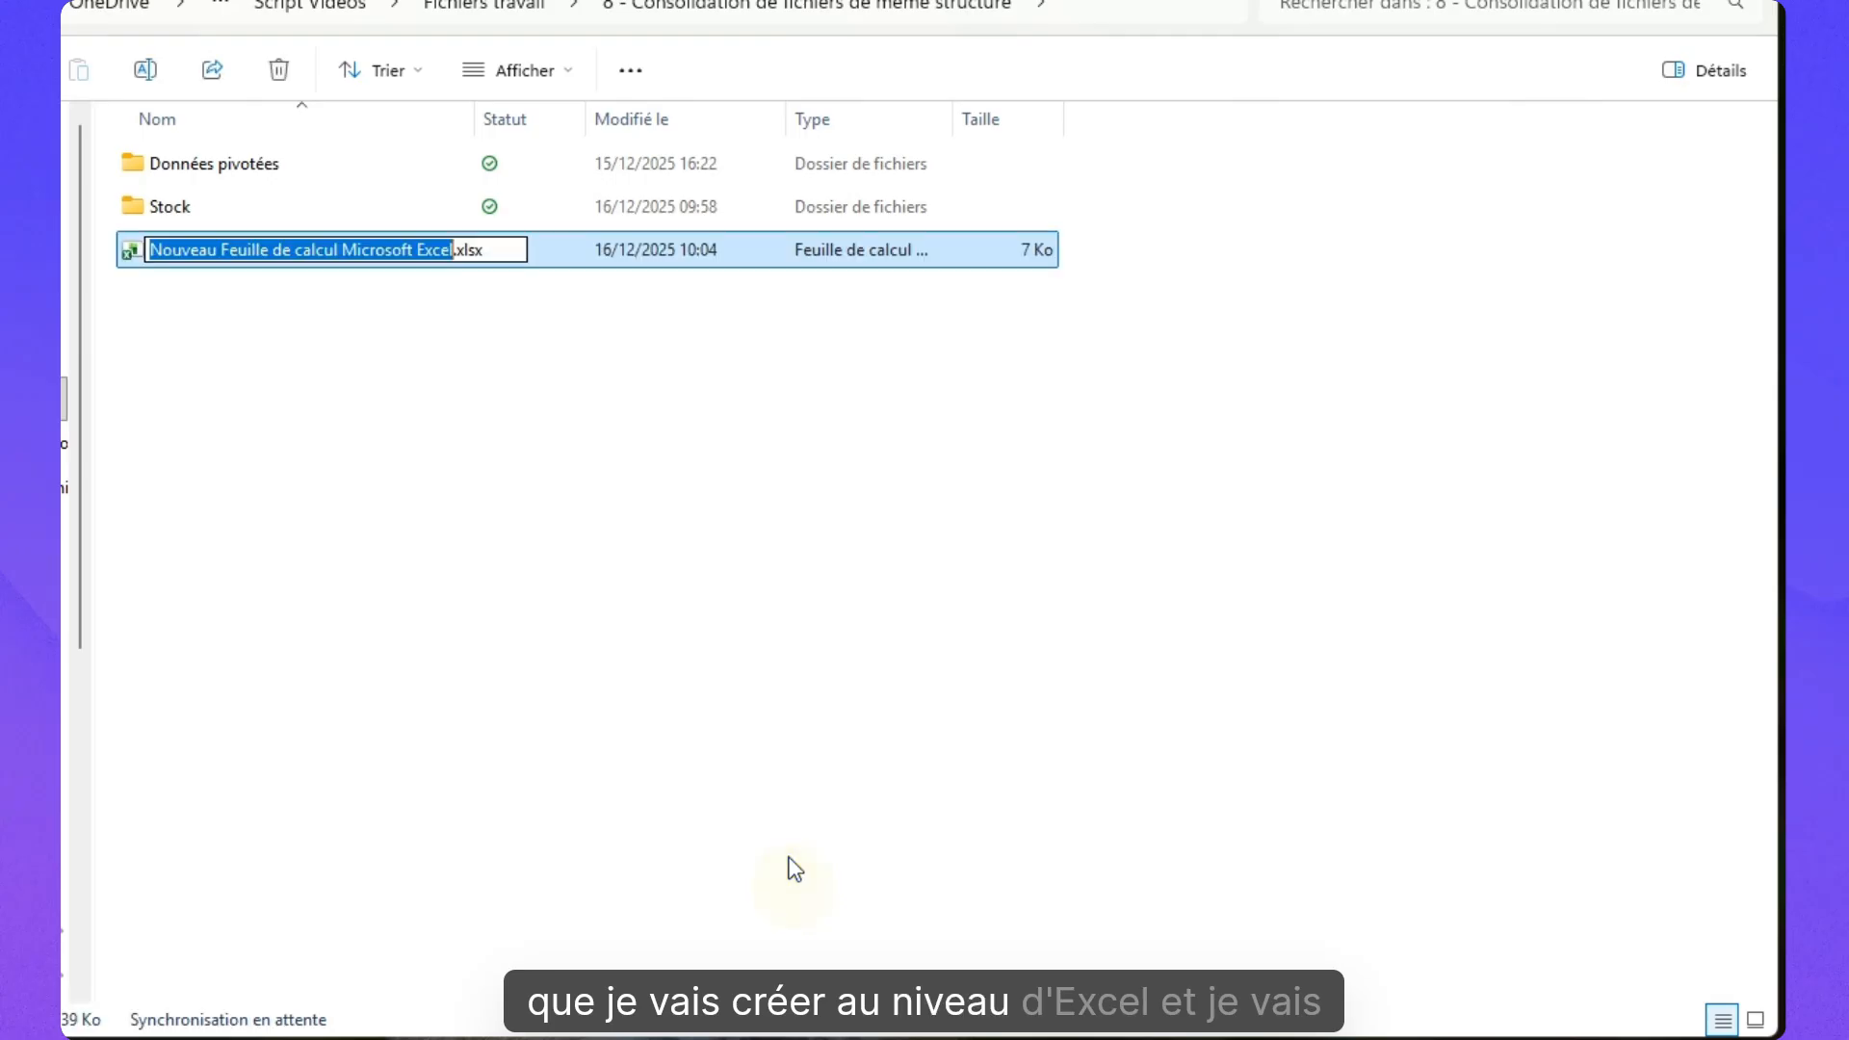
type("Stock co")
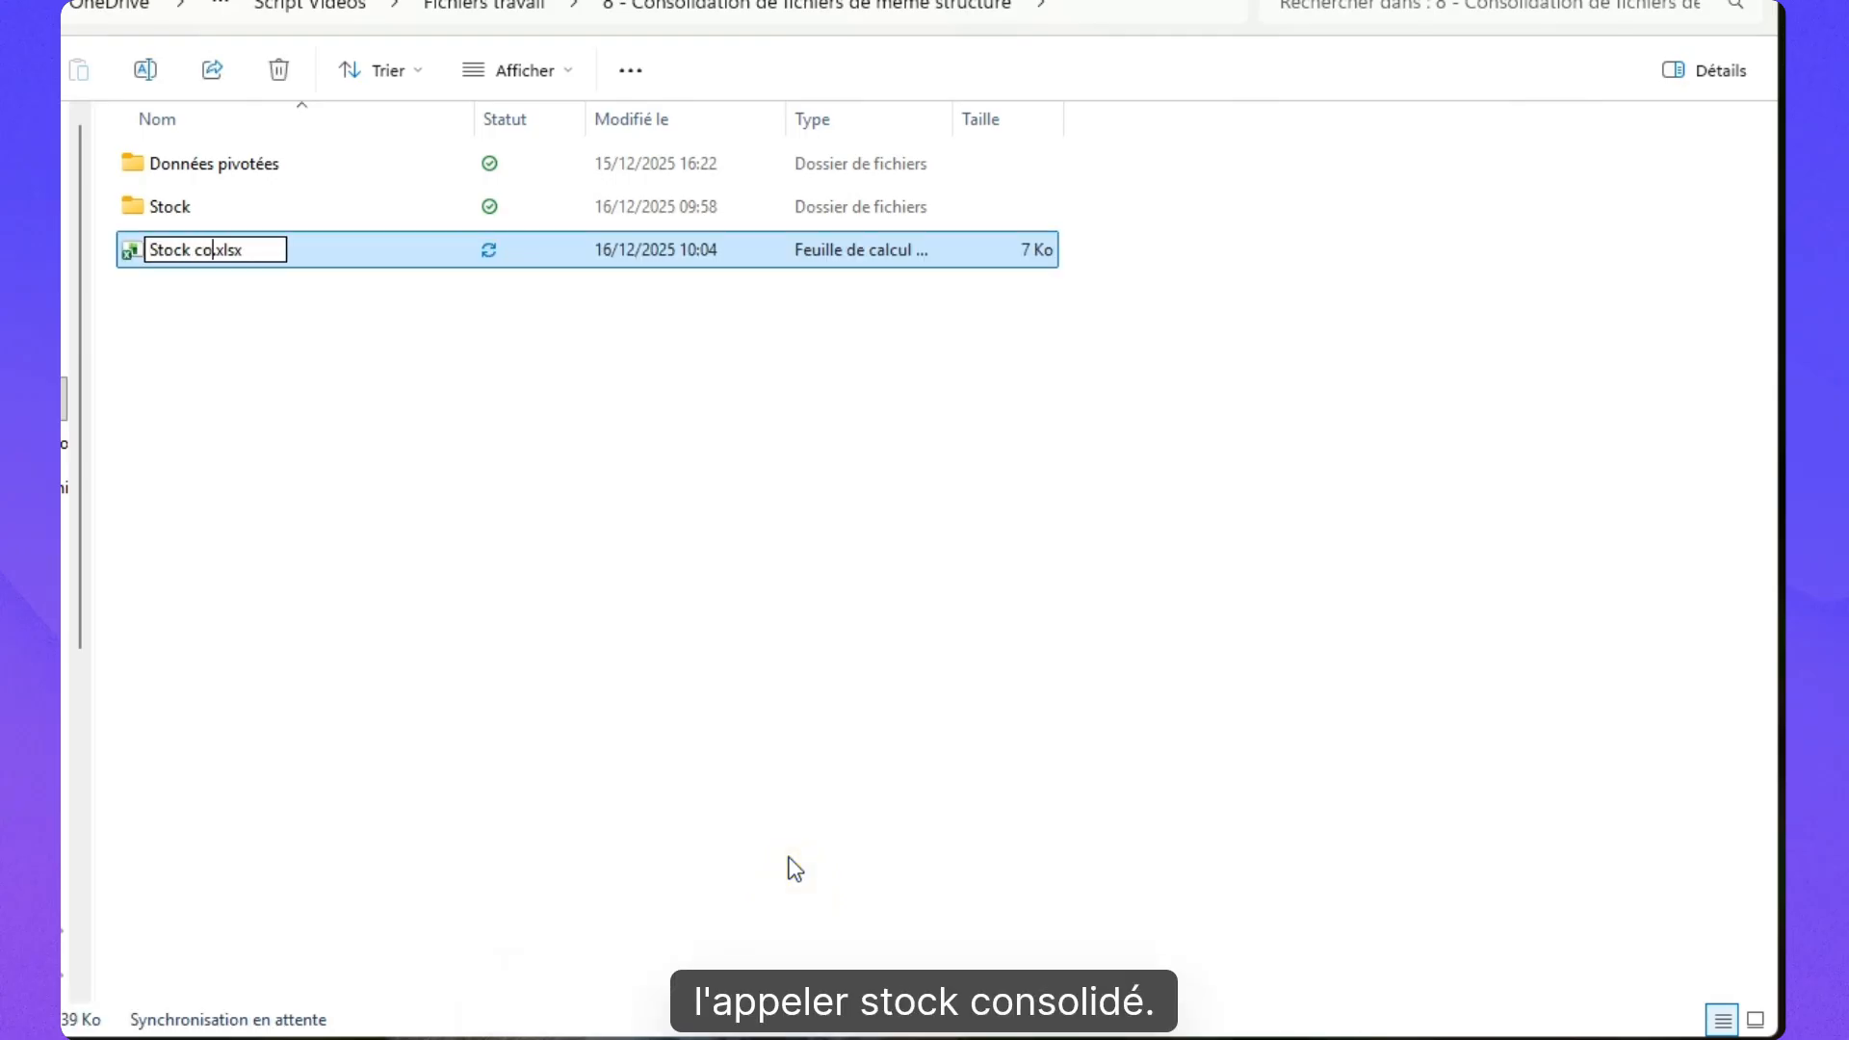
type("nsolidé")
key("Return")
left_click(244, 250)
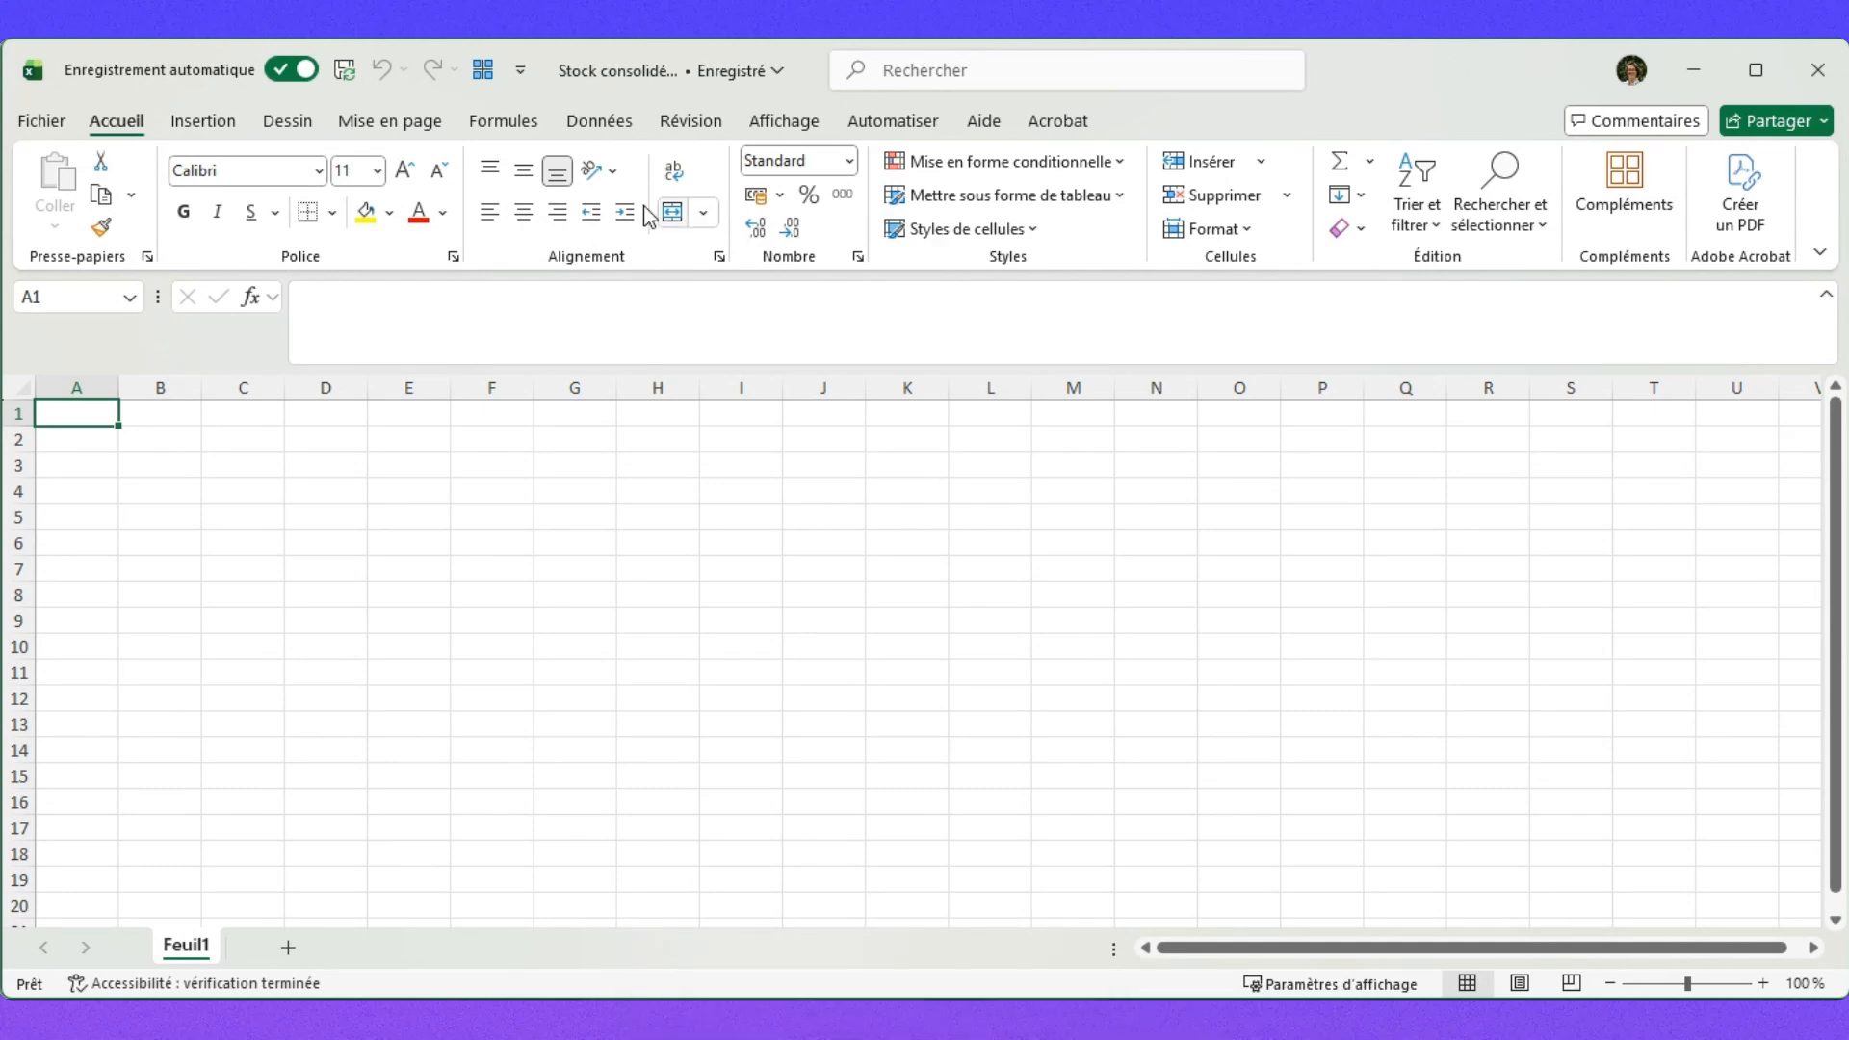
Import from folder, choosing Stock to preview its CSV files 20250131 to 20250430.
left_click(599, 121)
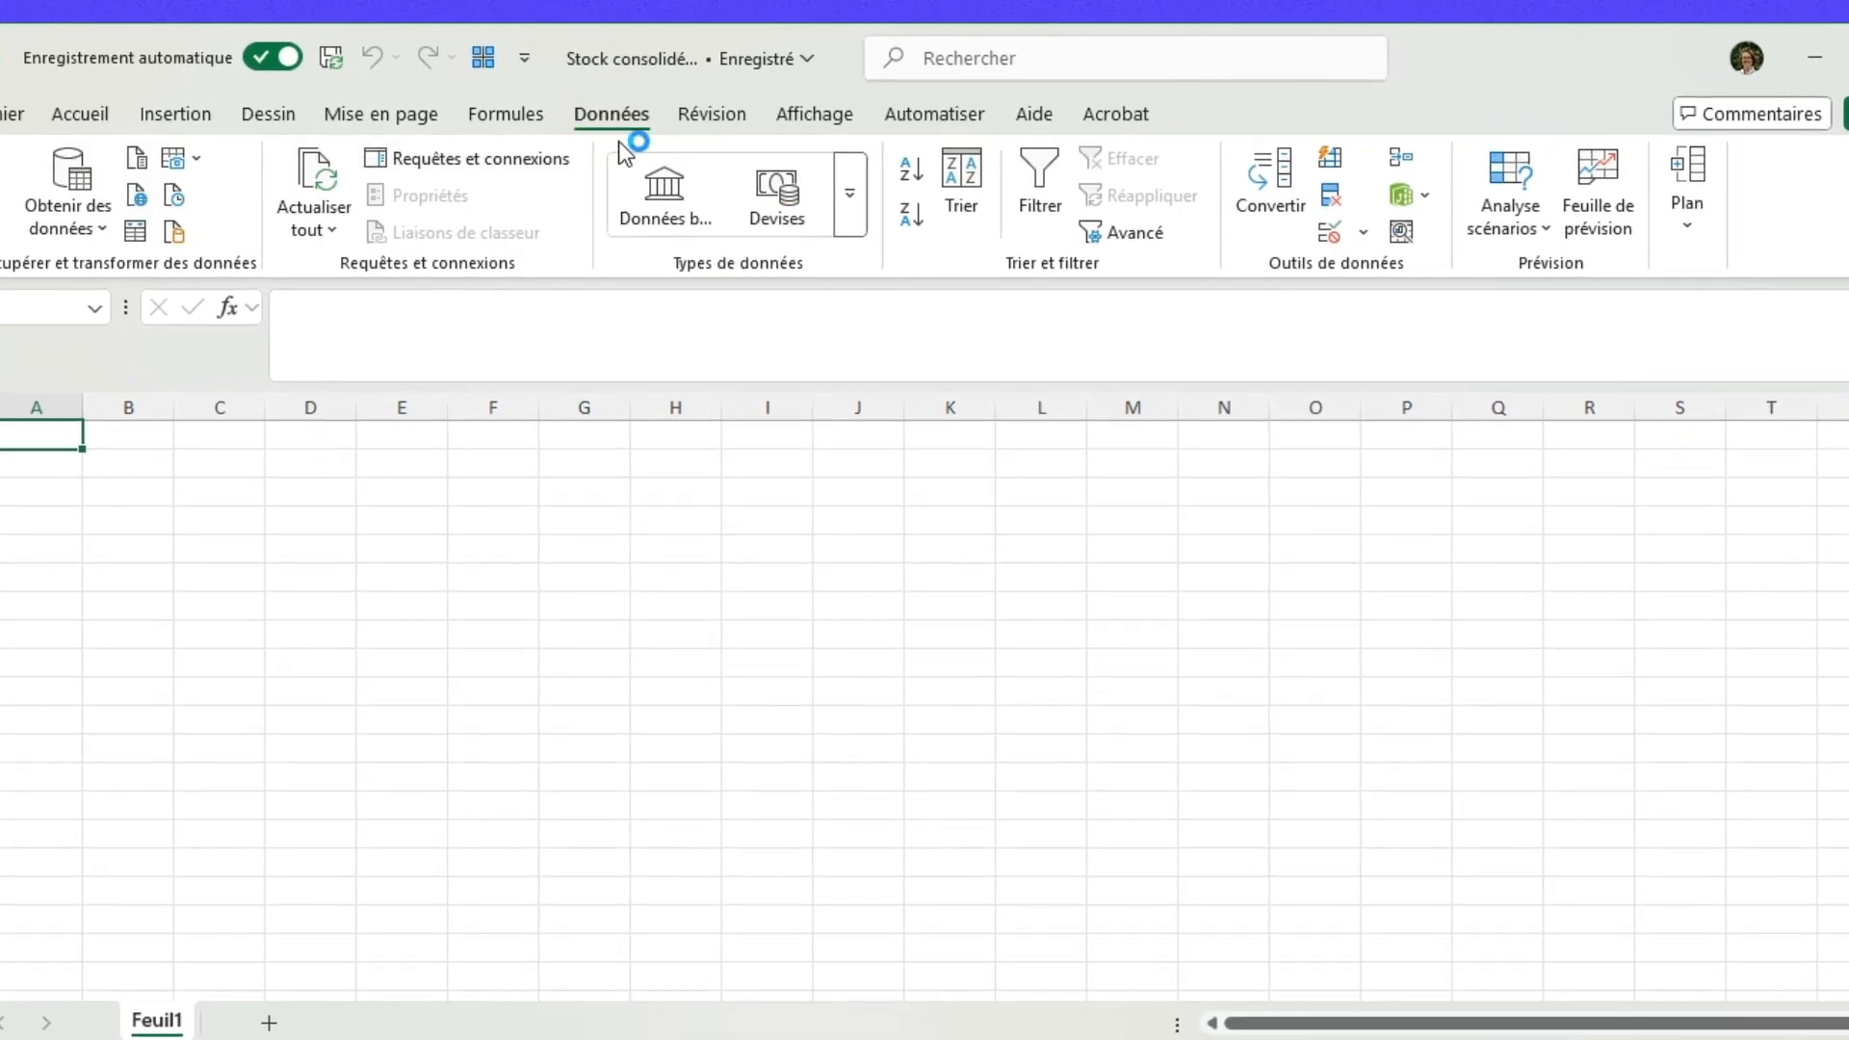
left_click(84, 221)
mouse_move(111, 345)
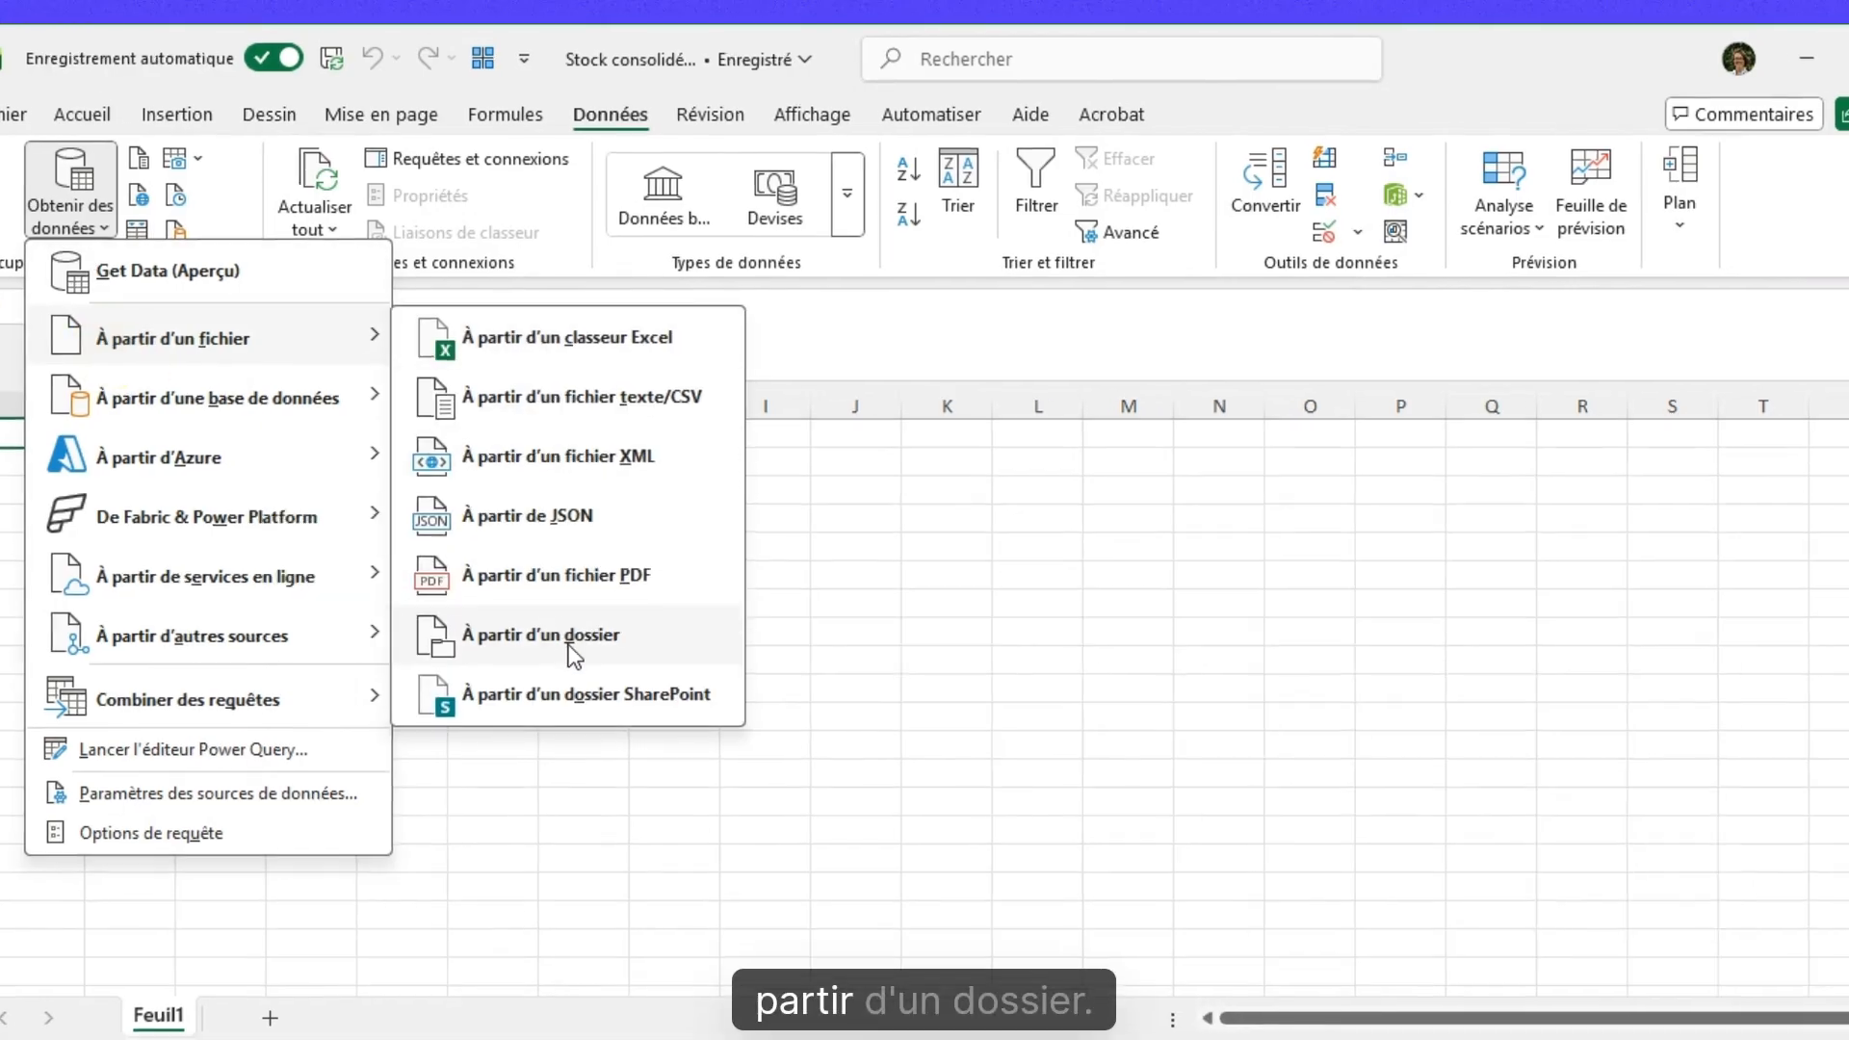
left_click(516, 640)
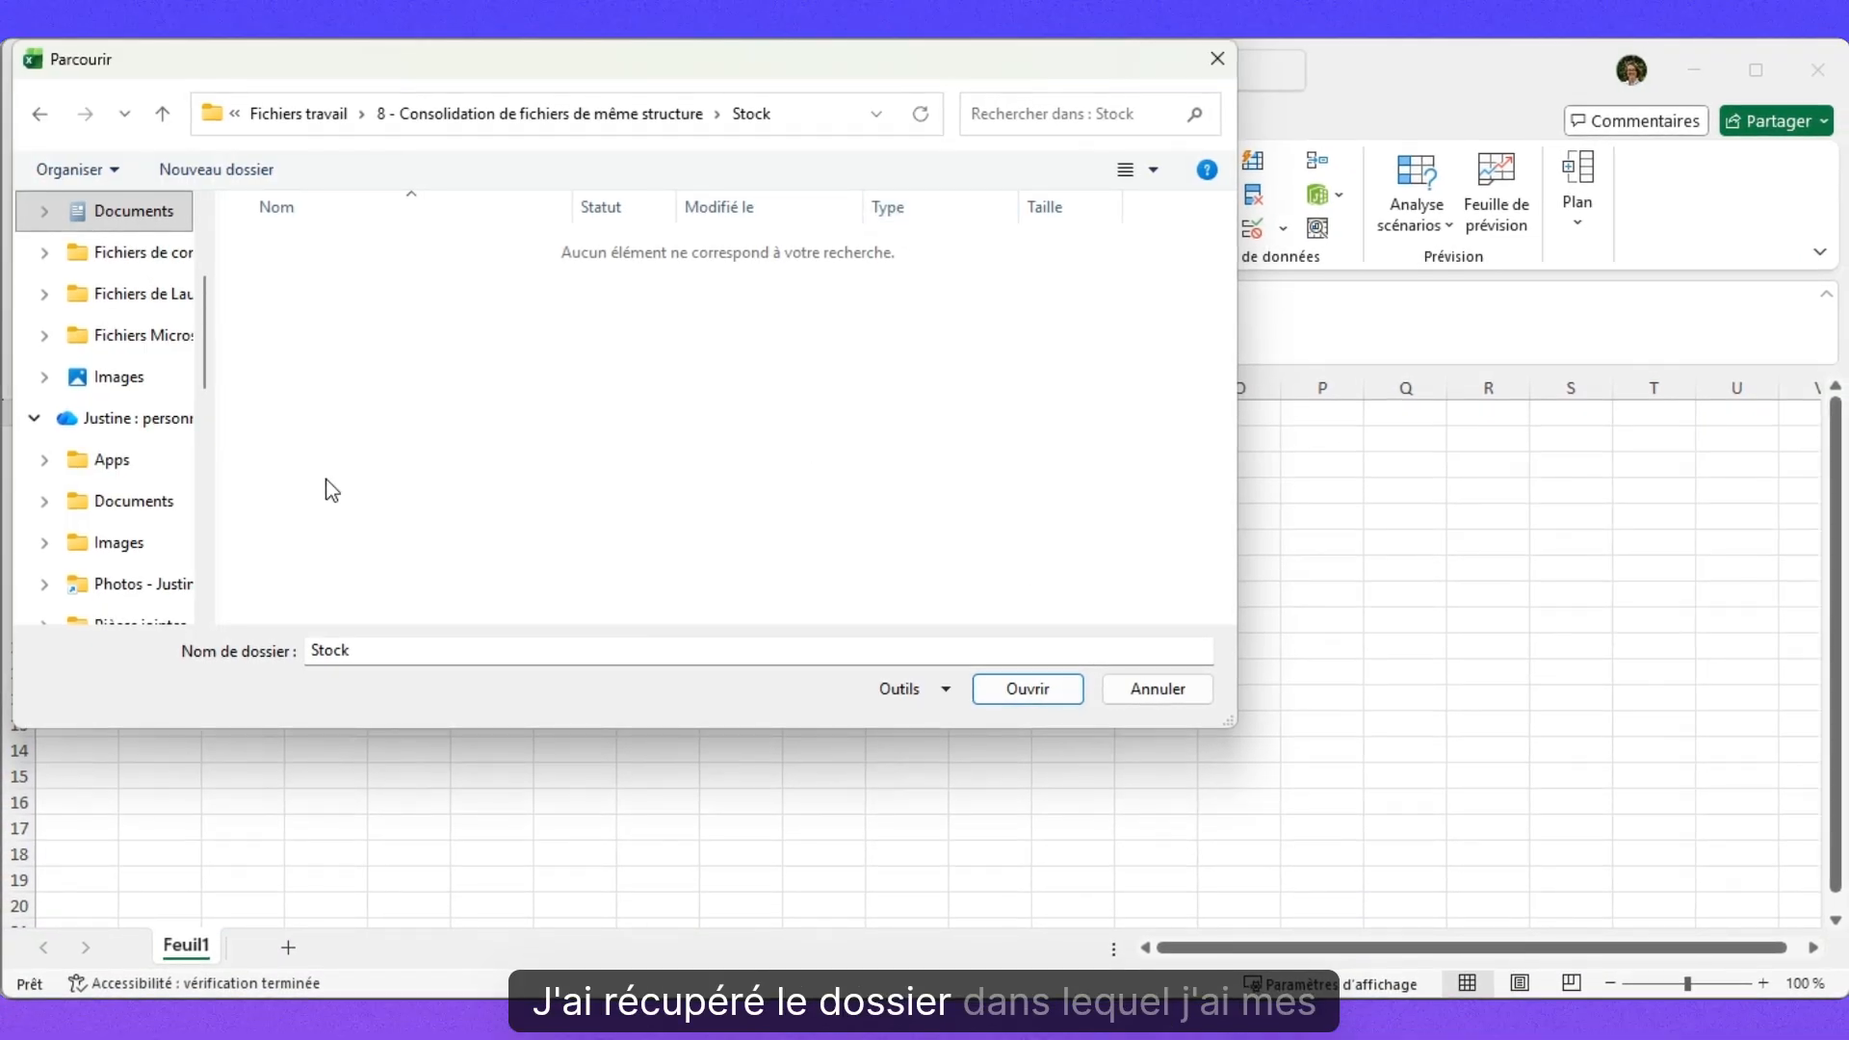
left_click(1038, 690)
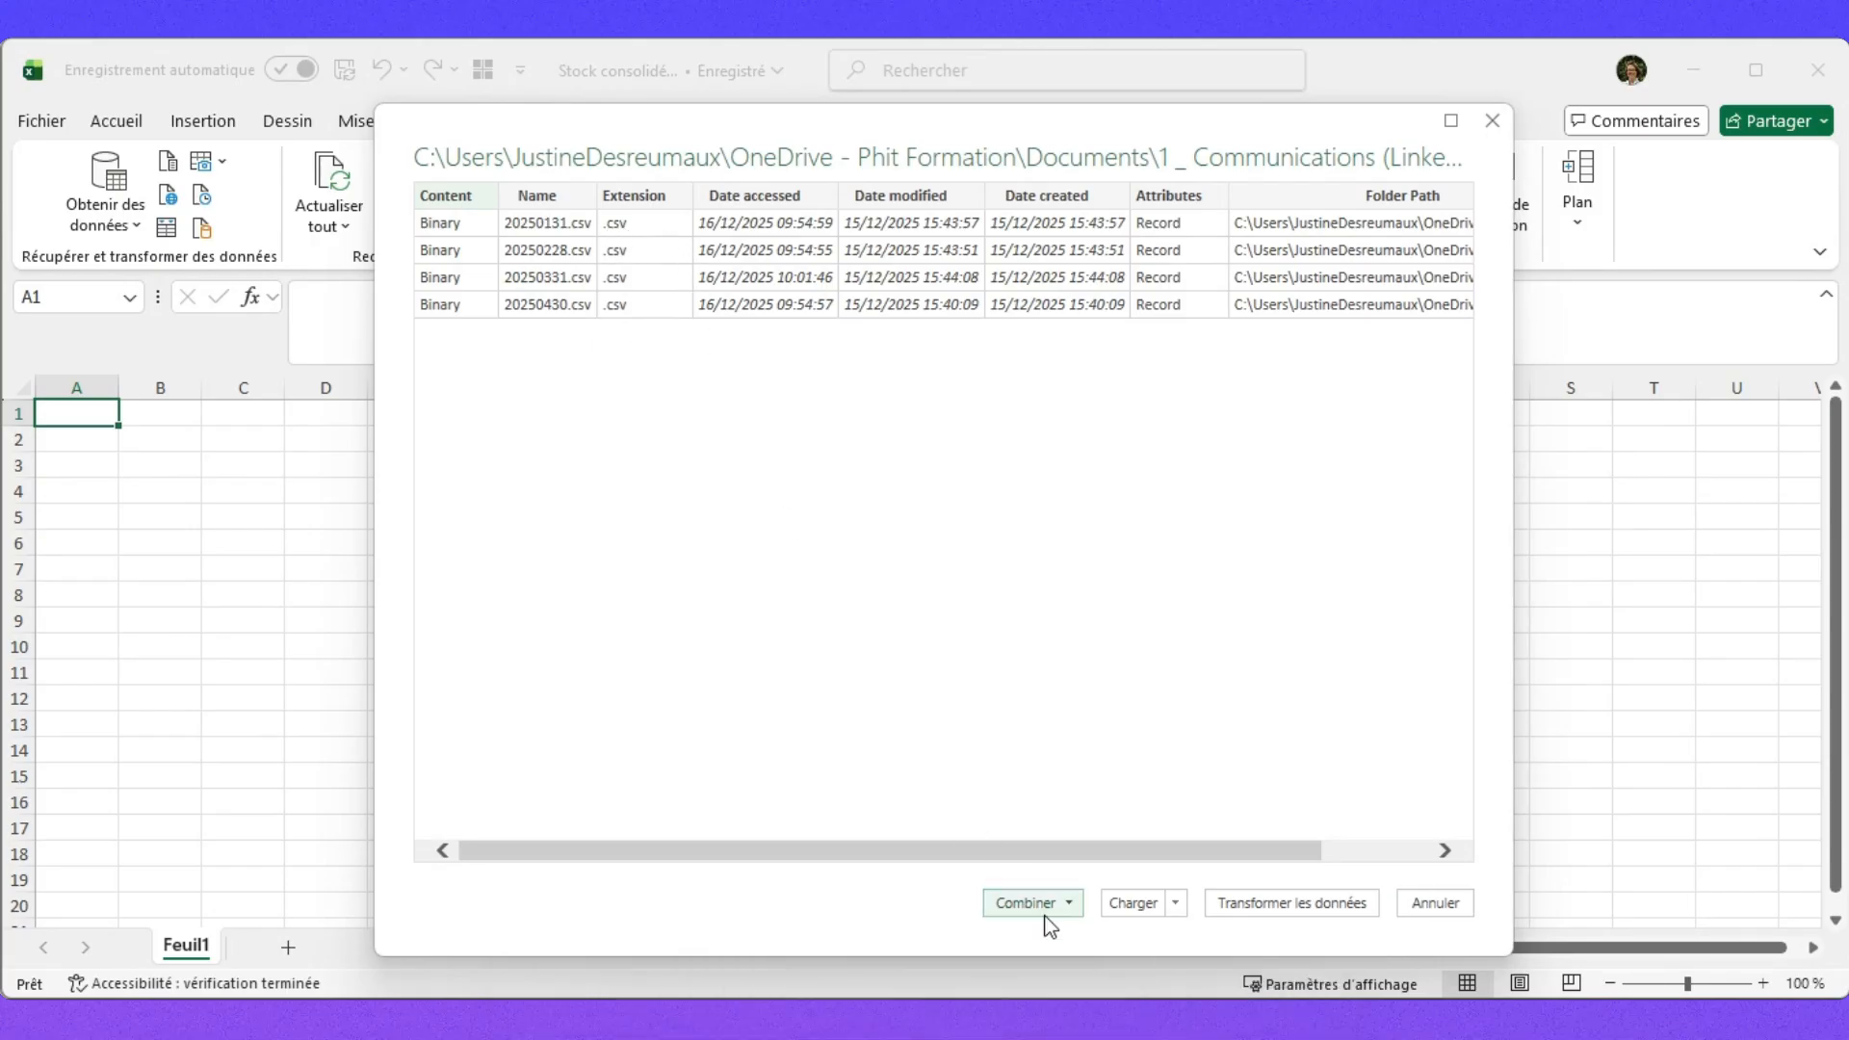
Combine and transform the CSV files, detecting data types from the first 200 rows.
left_click(1070, 907)
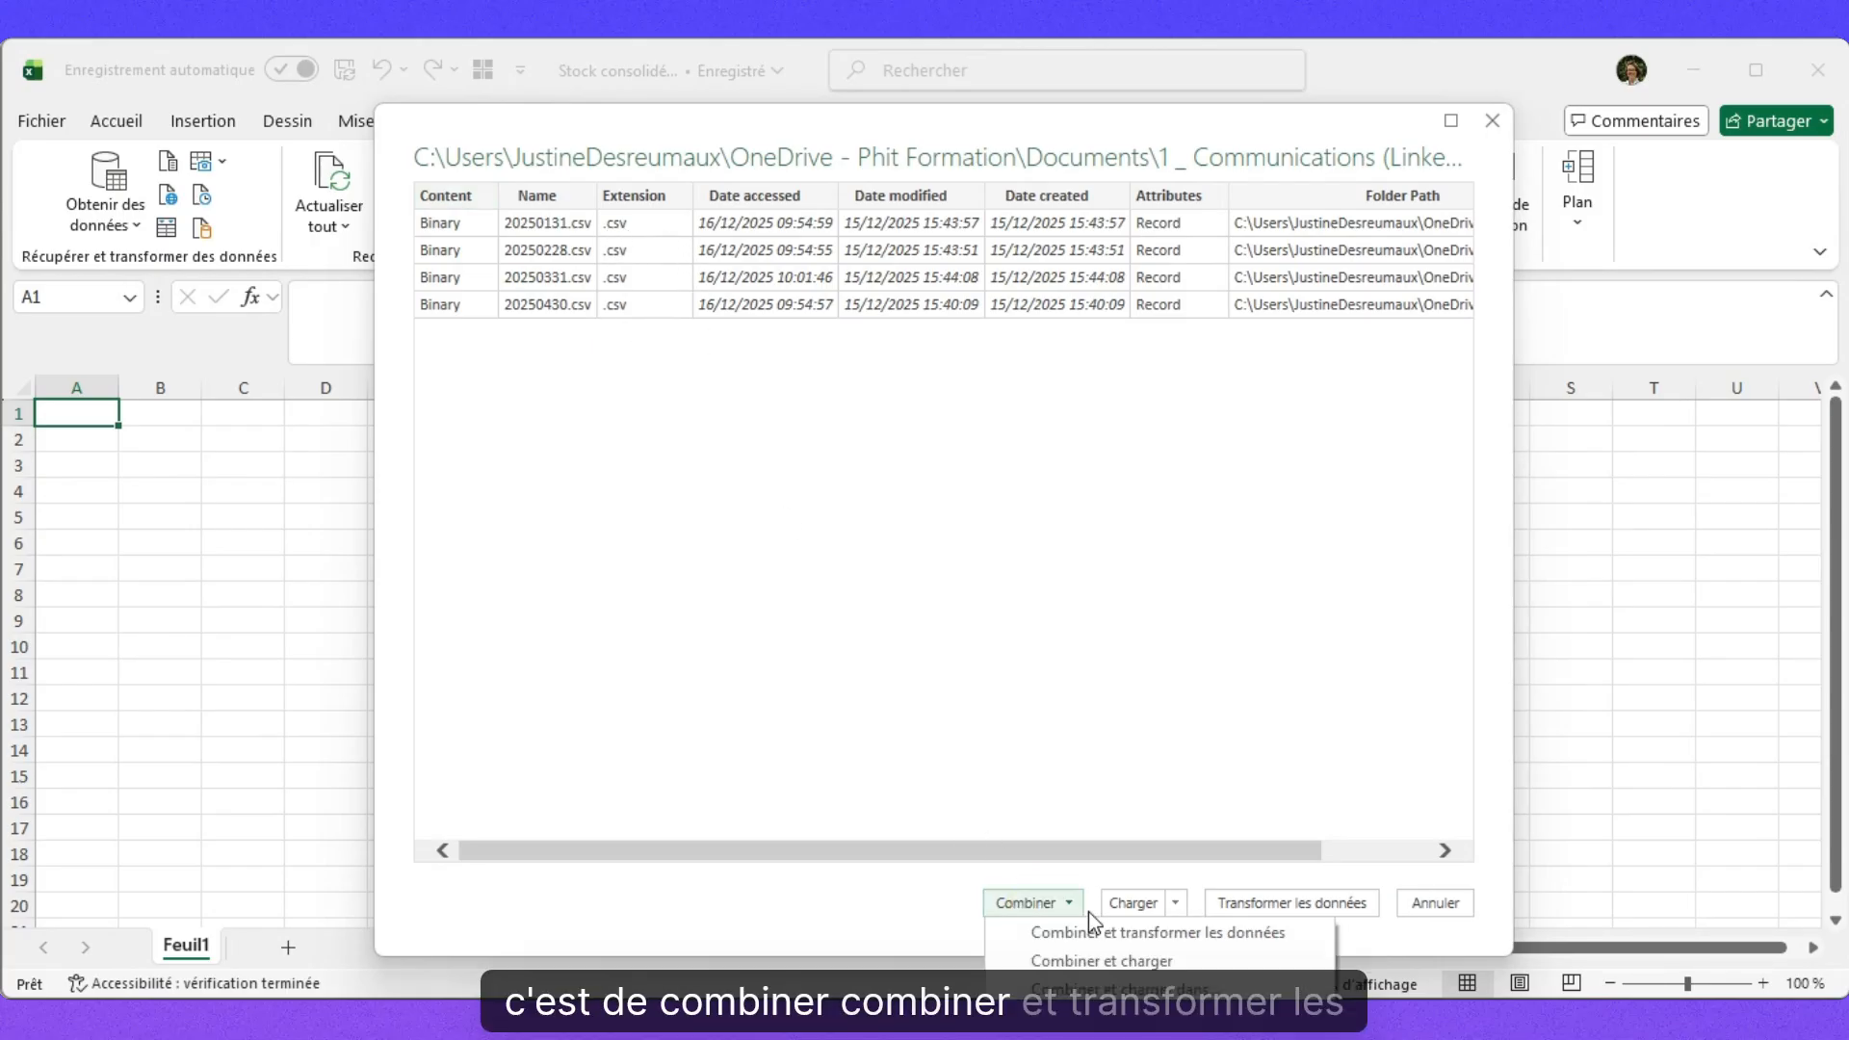
left_click(1167, 931)
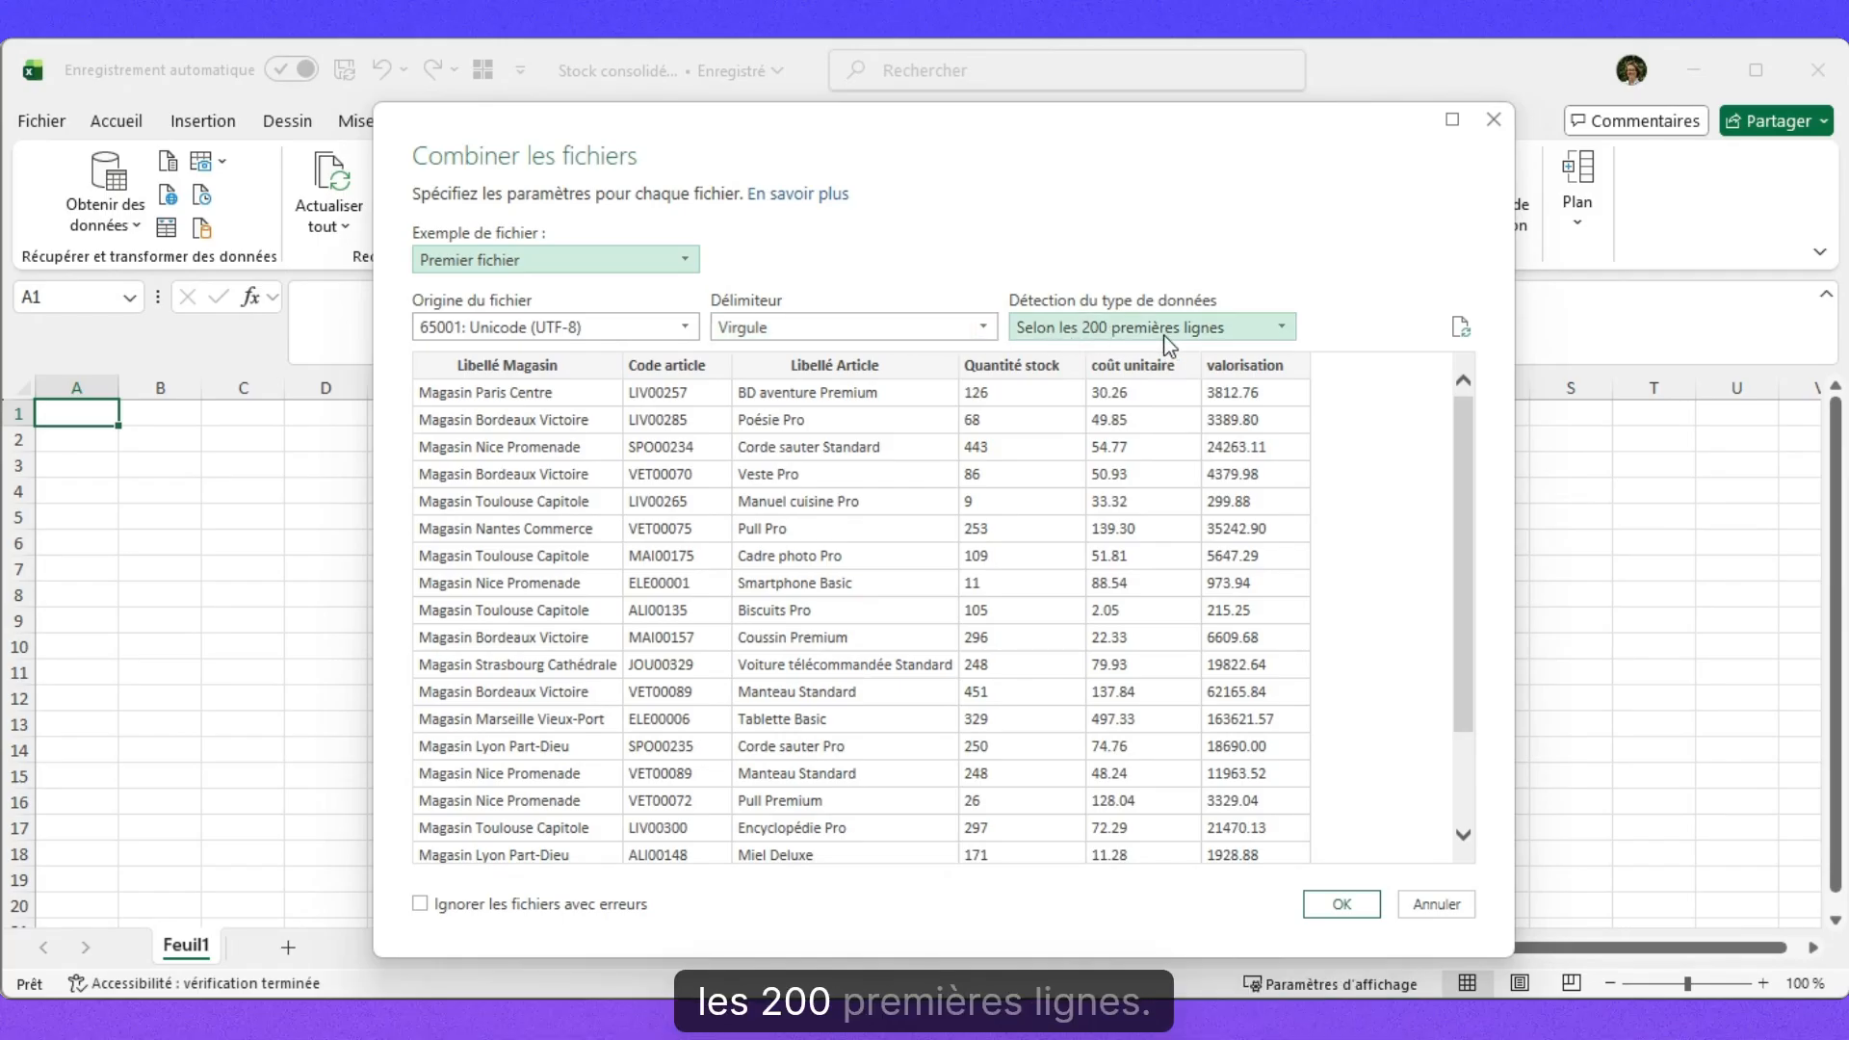
left_click(1225, 338)
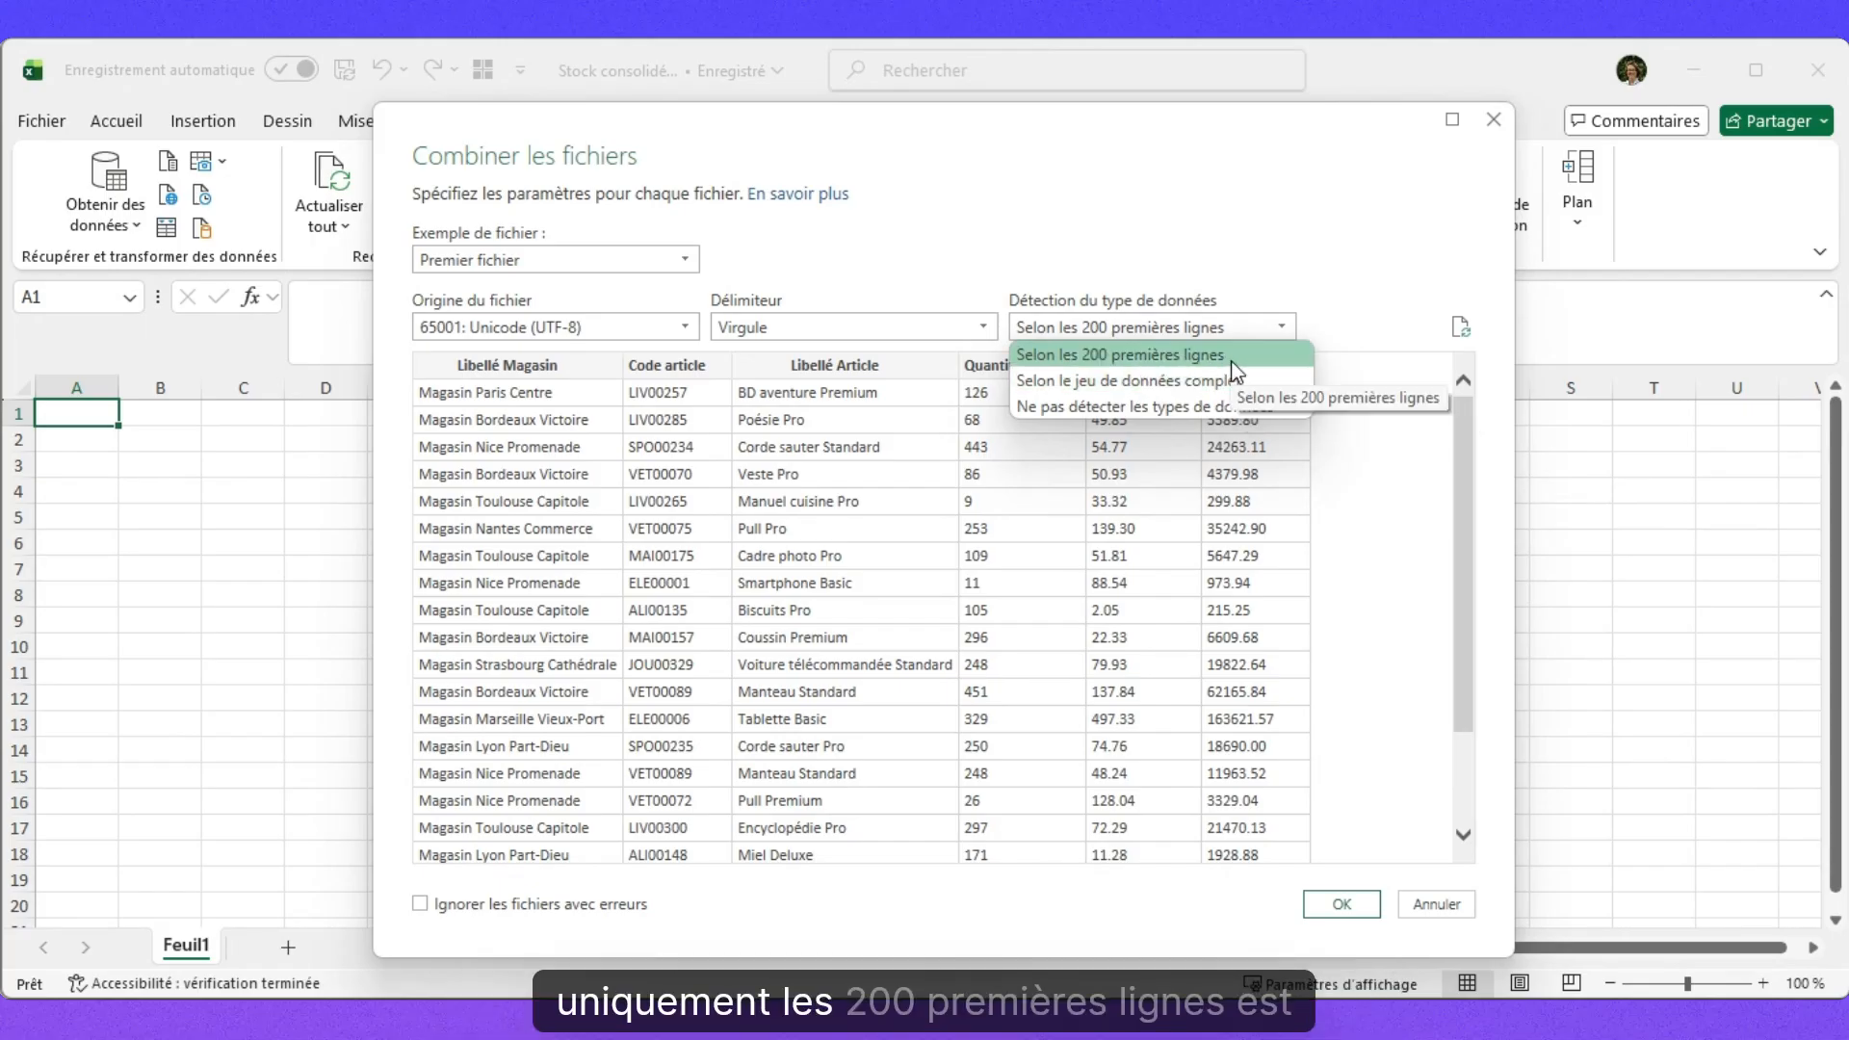
left_click(1241, 358)
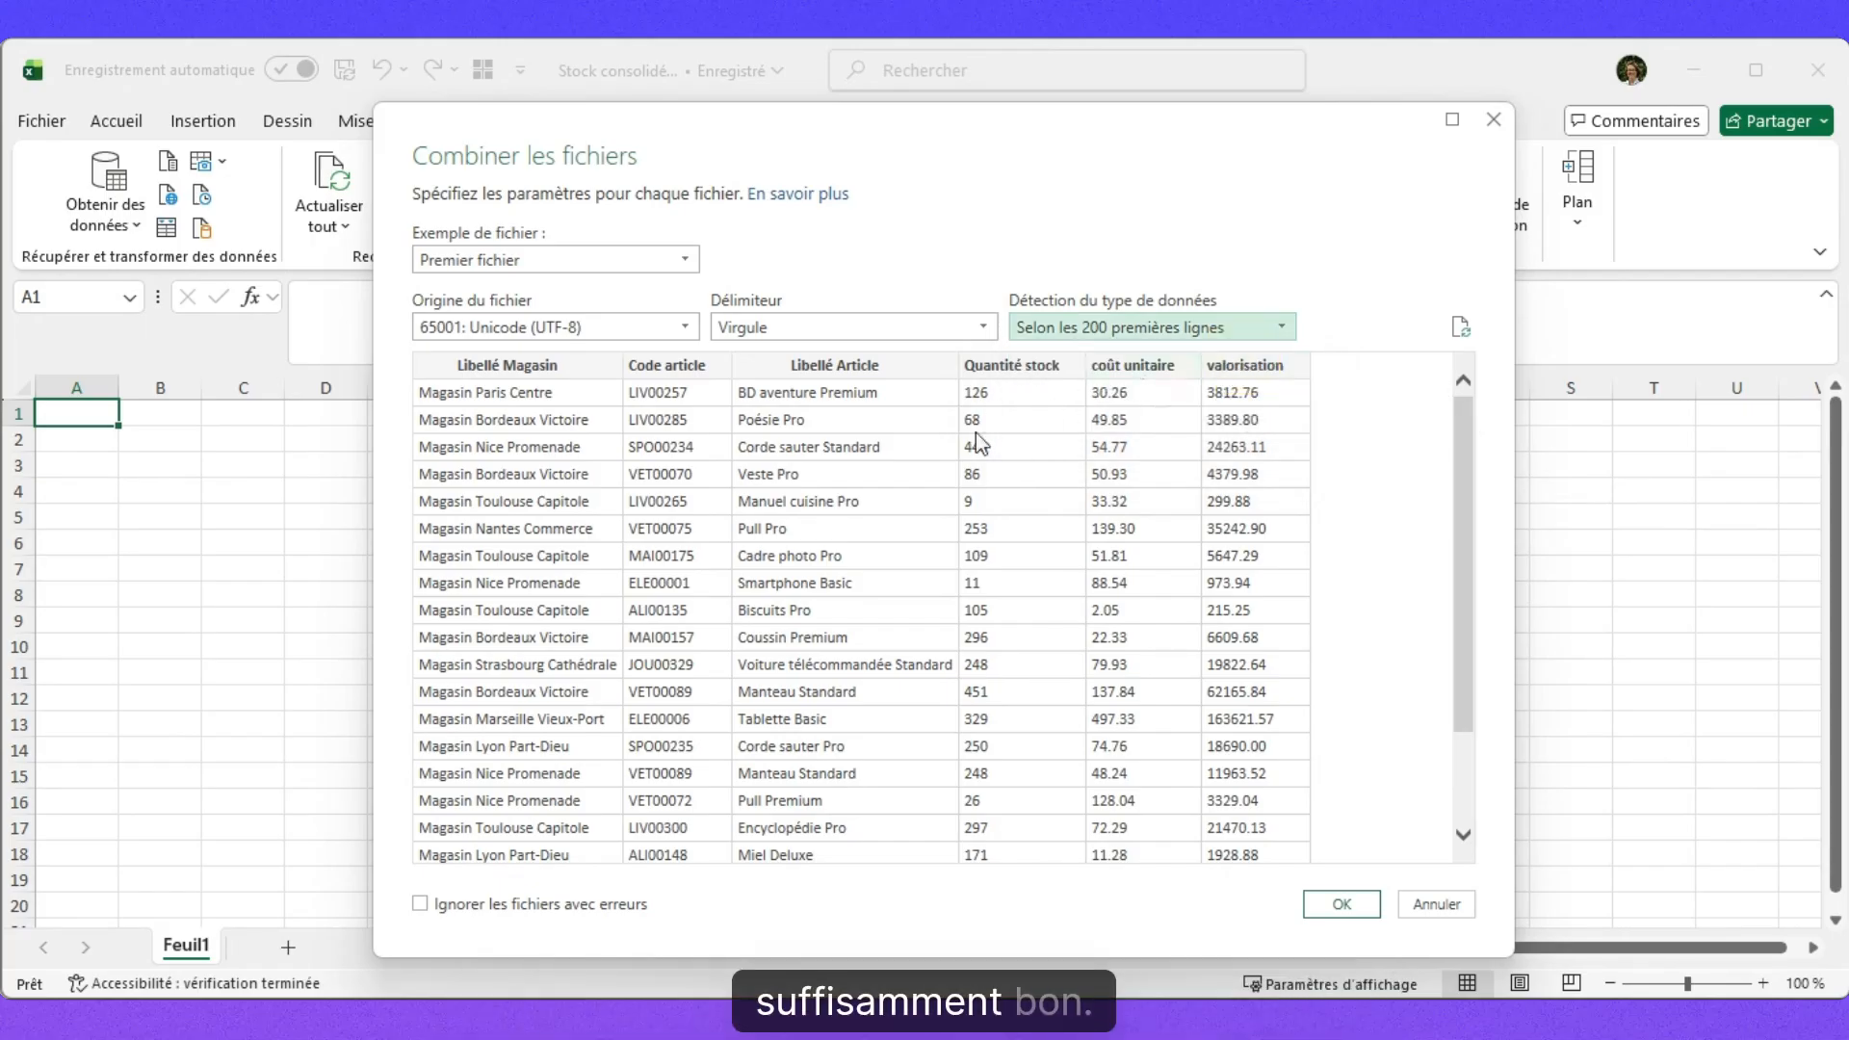
left_click(1341, 903)
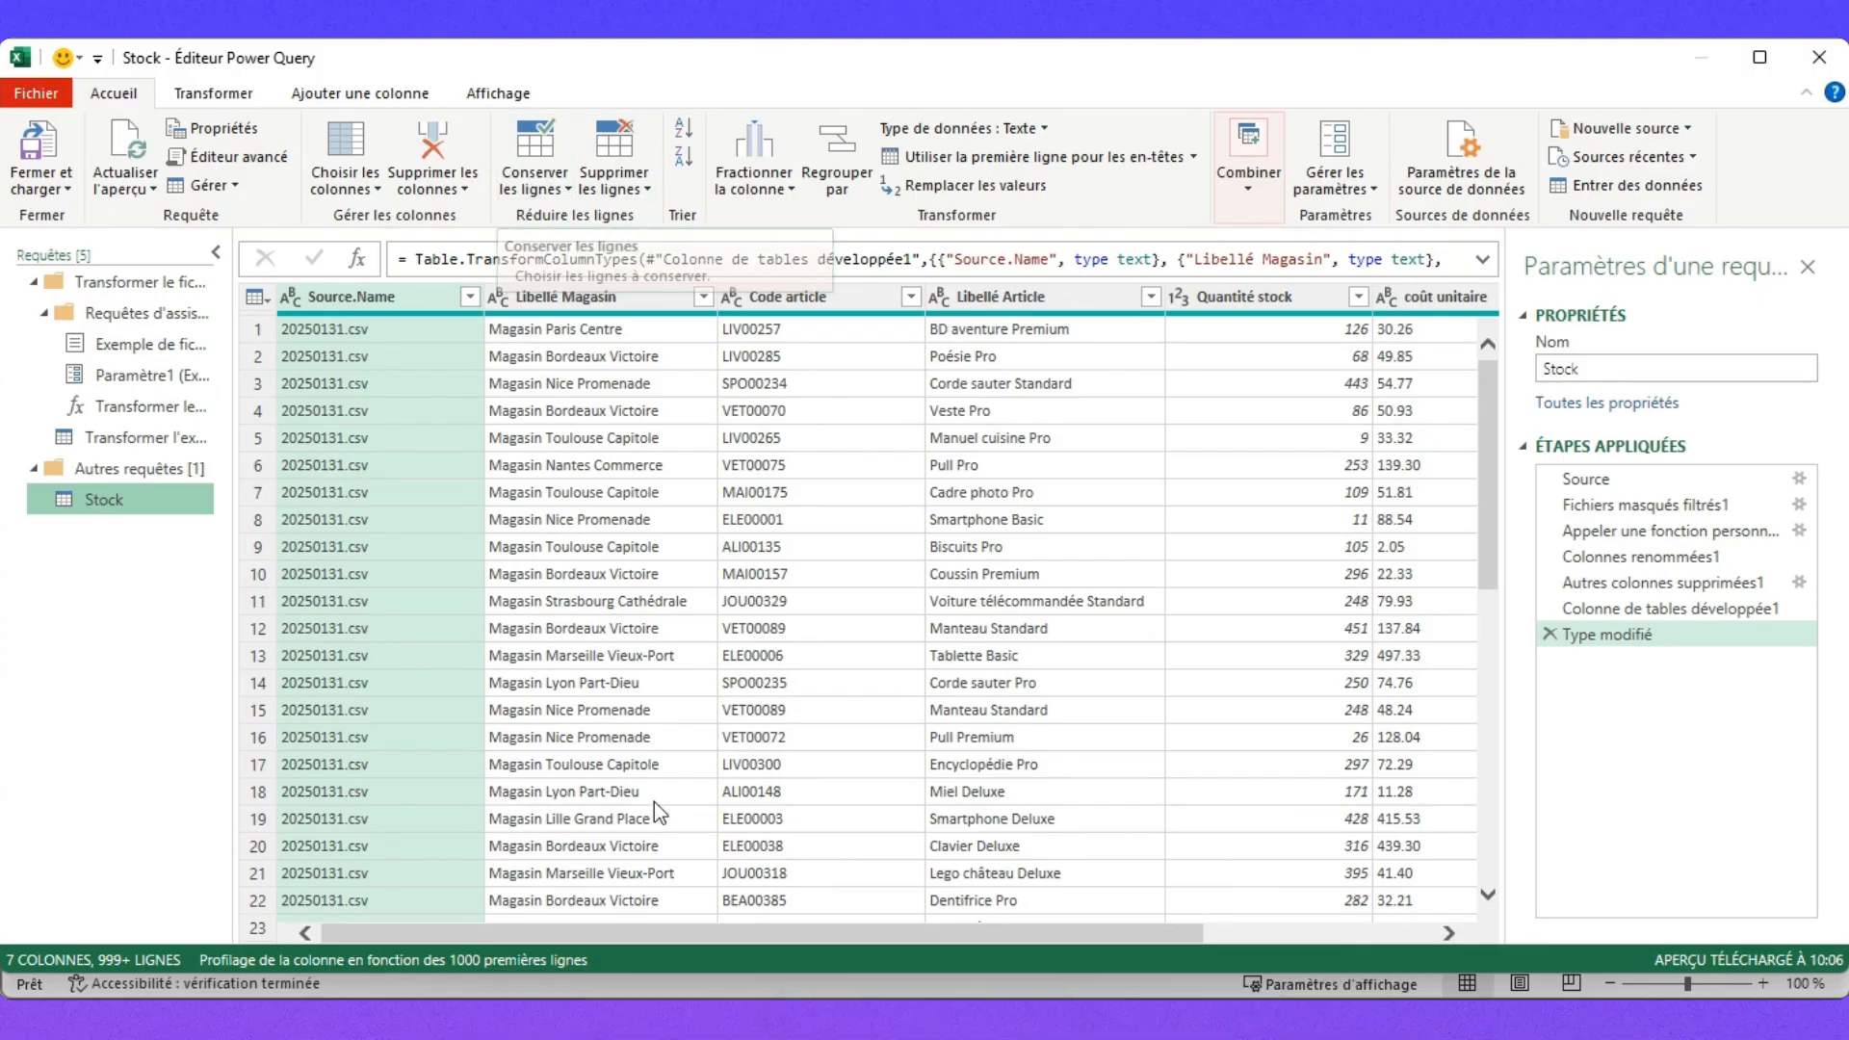
Set column profiling to run over the entire dataset.
left_click_drag(696, 932, 608, 938)
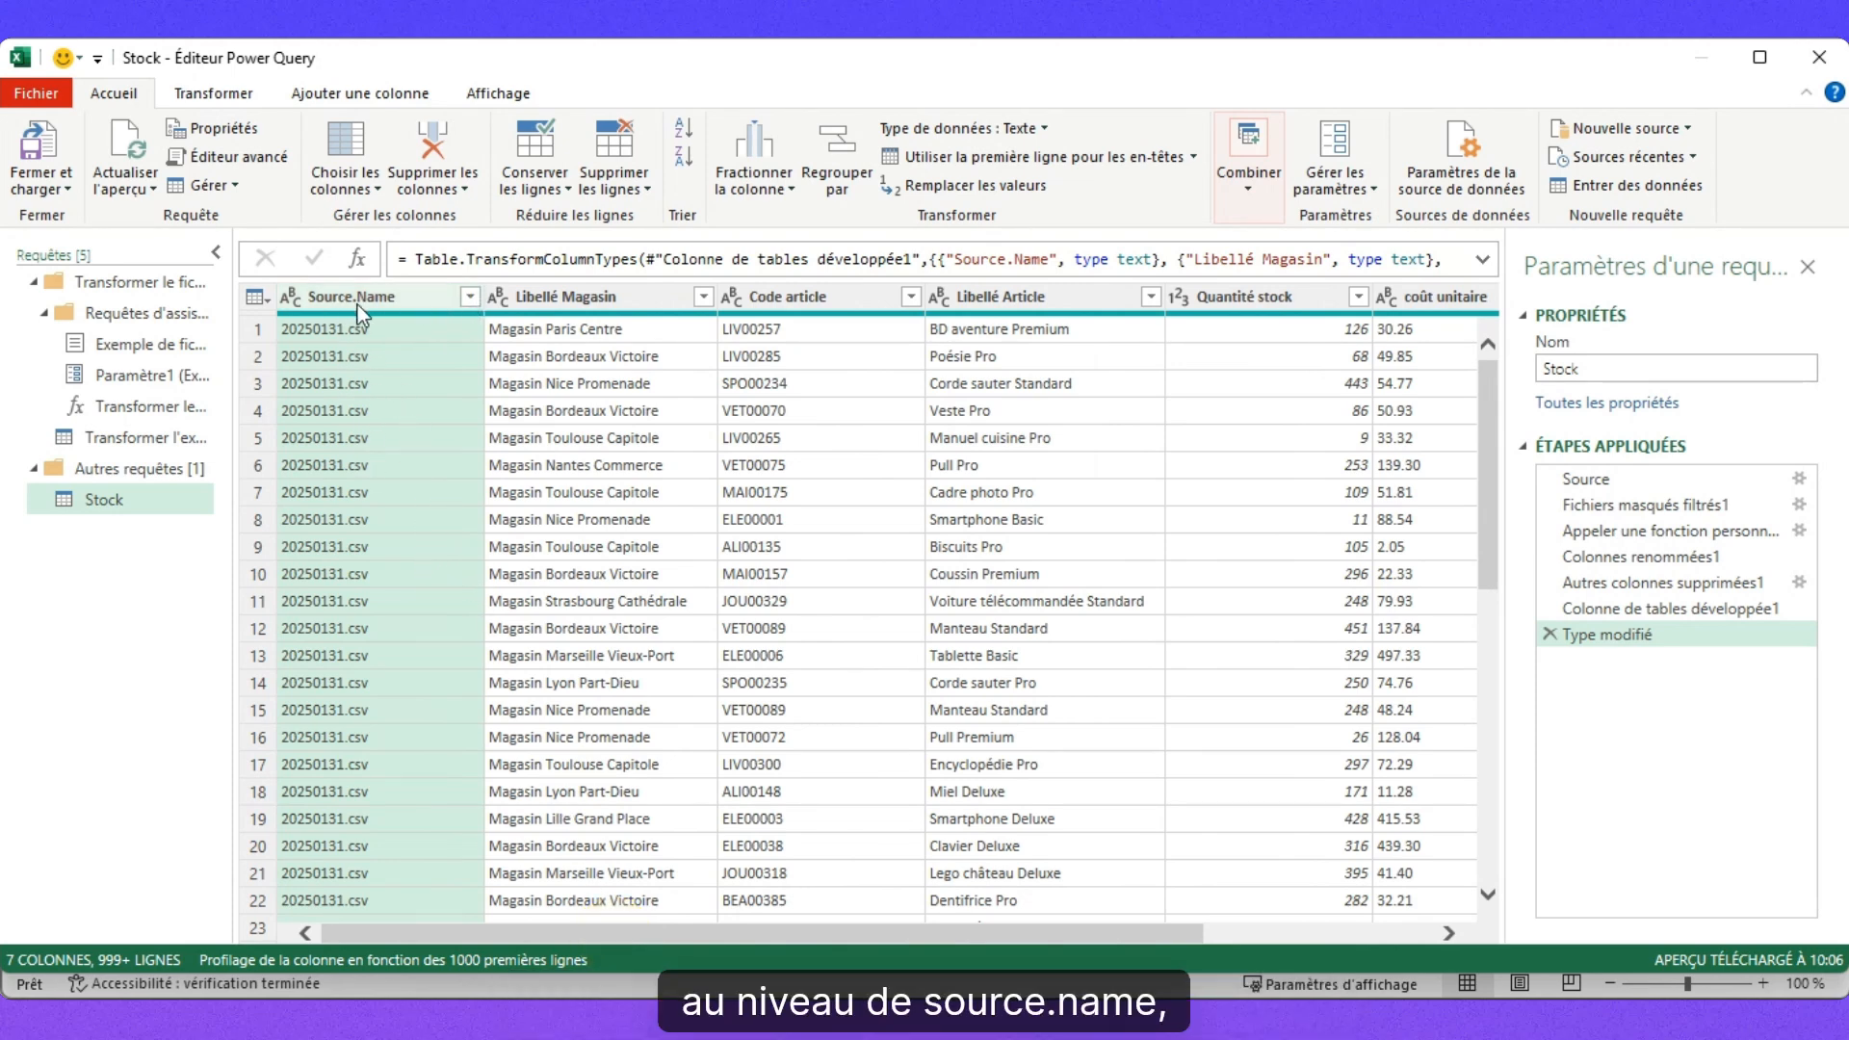
left_click(470, 297)
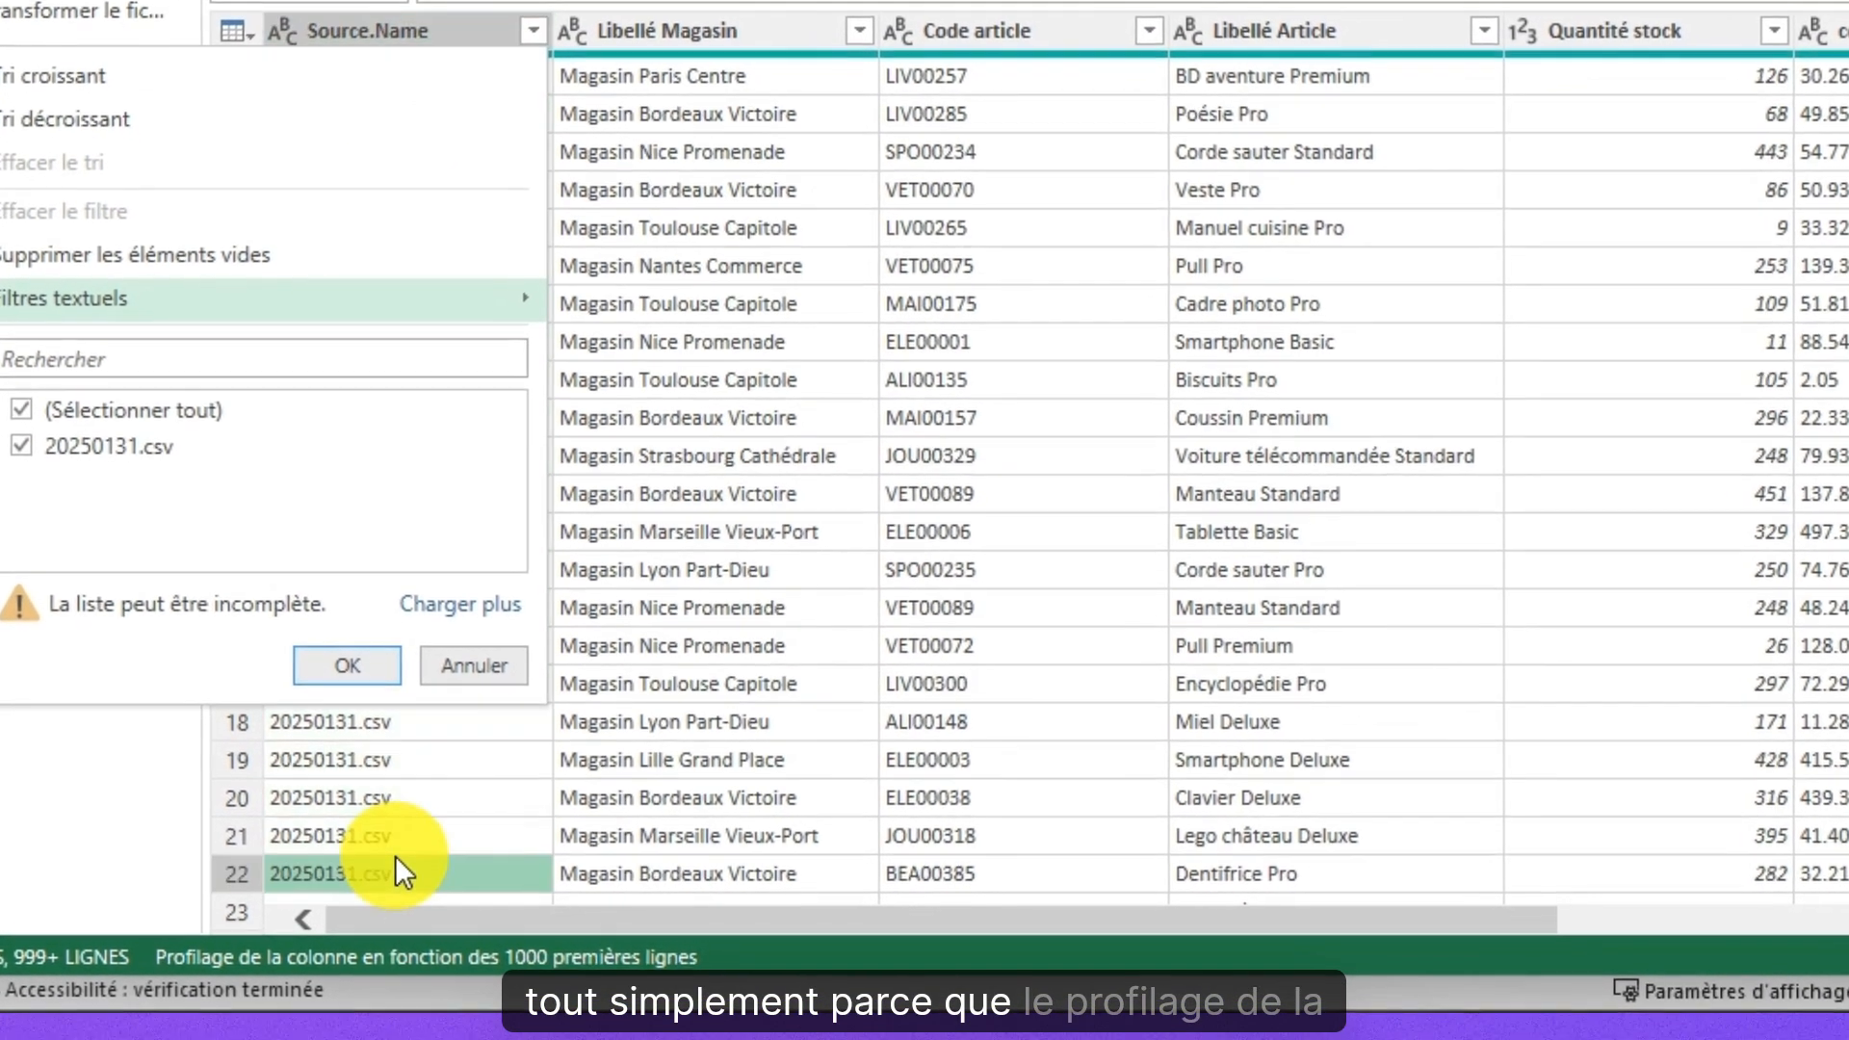
left_click(385, 901)
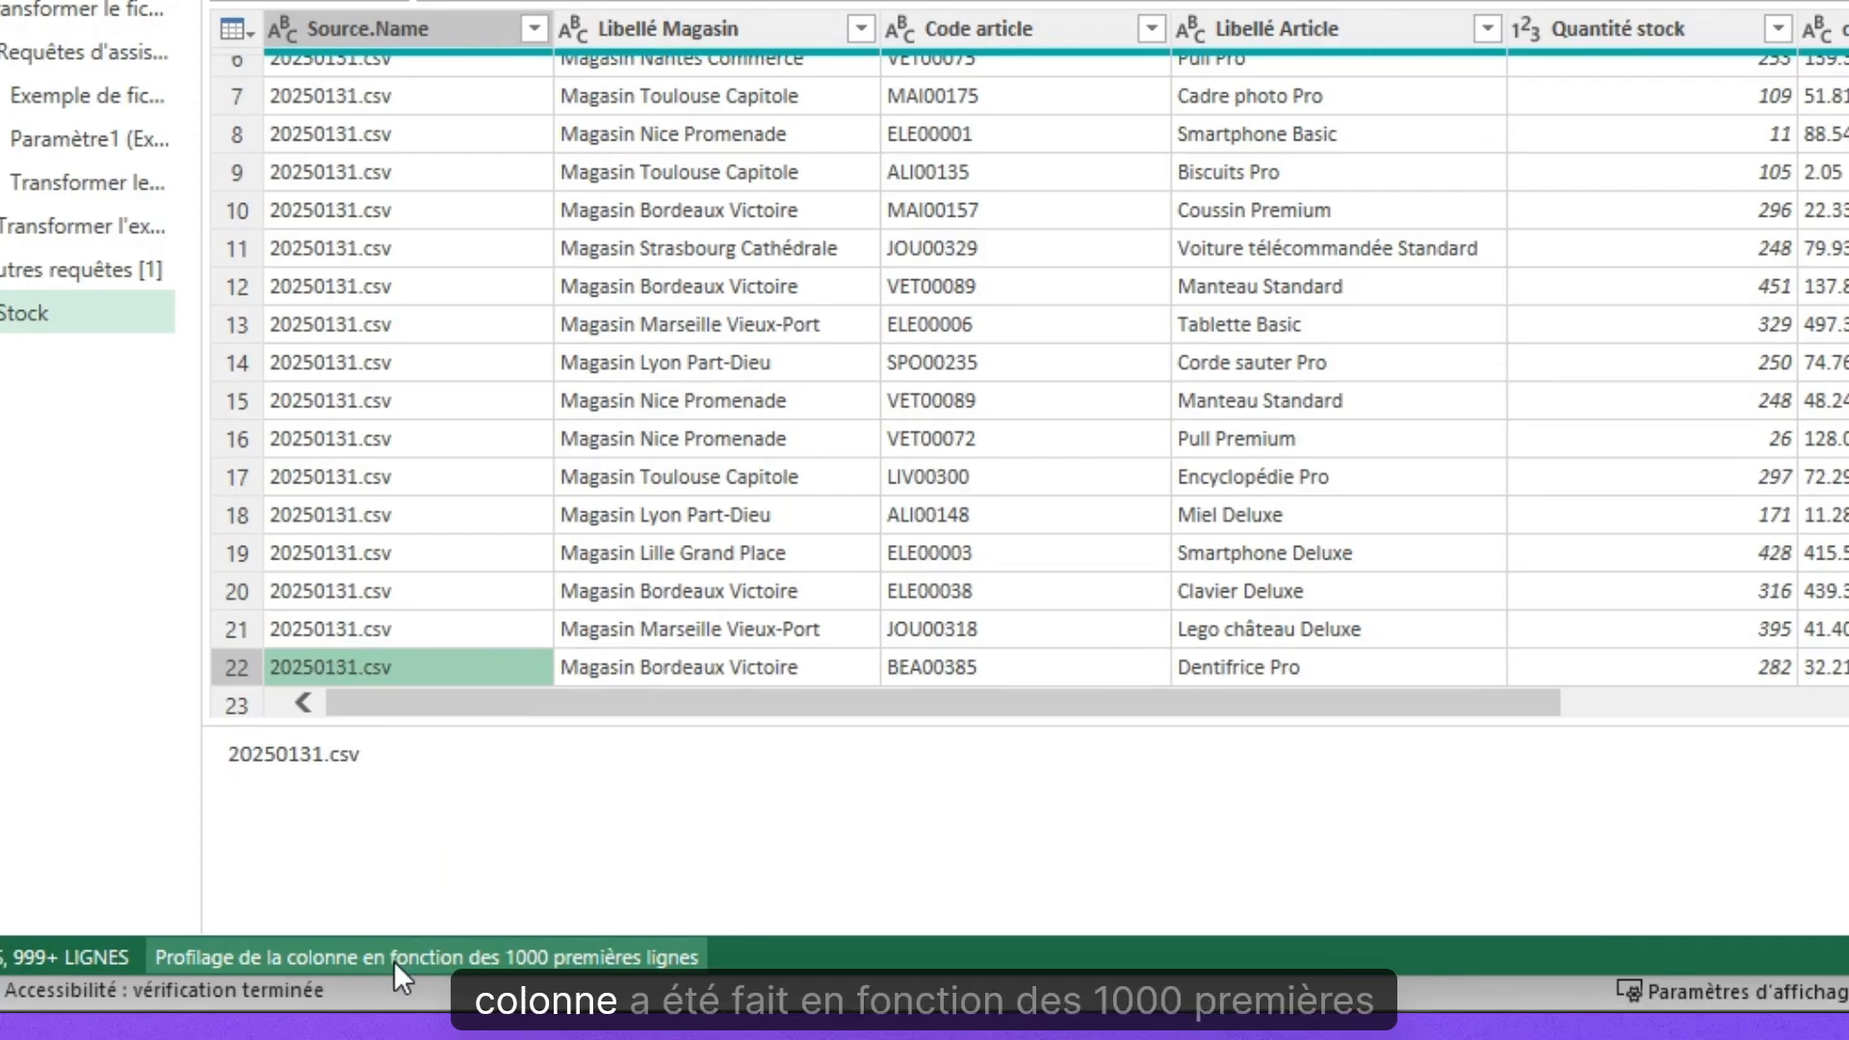
left_click(598, 955)
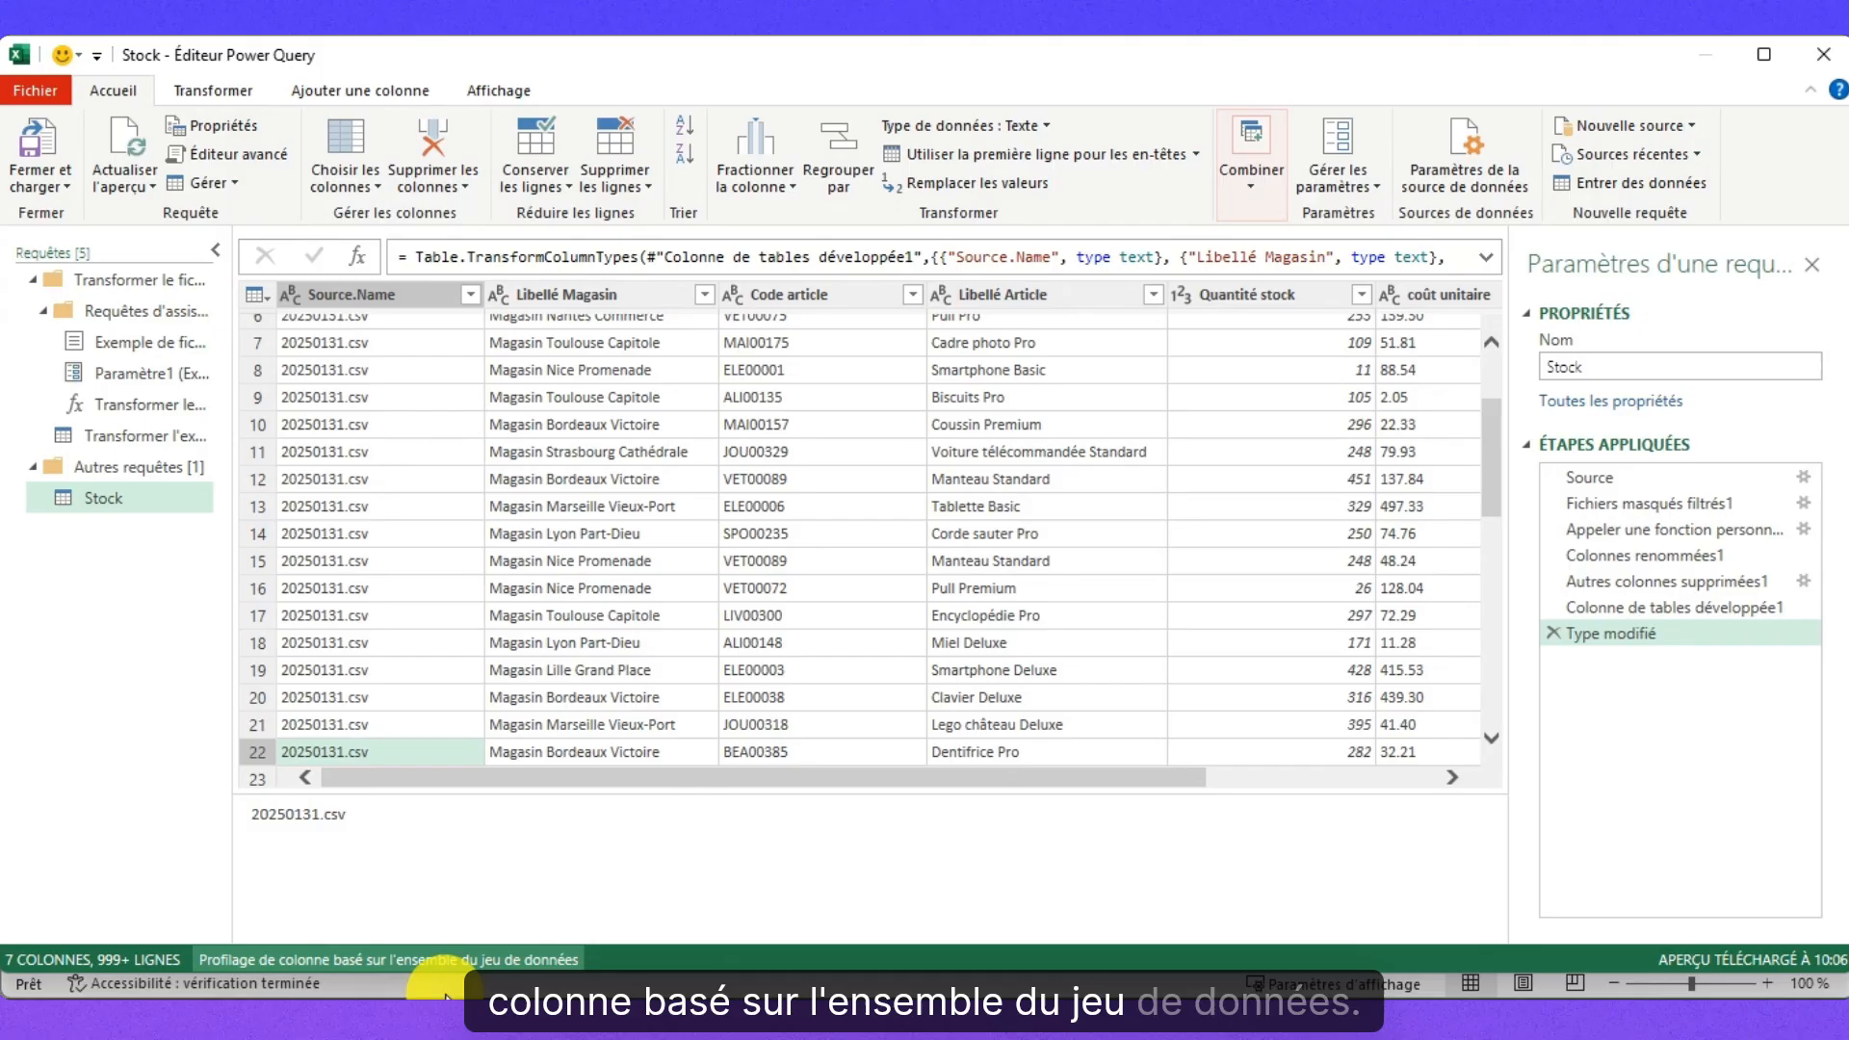
left_click(327, 1000)
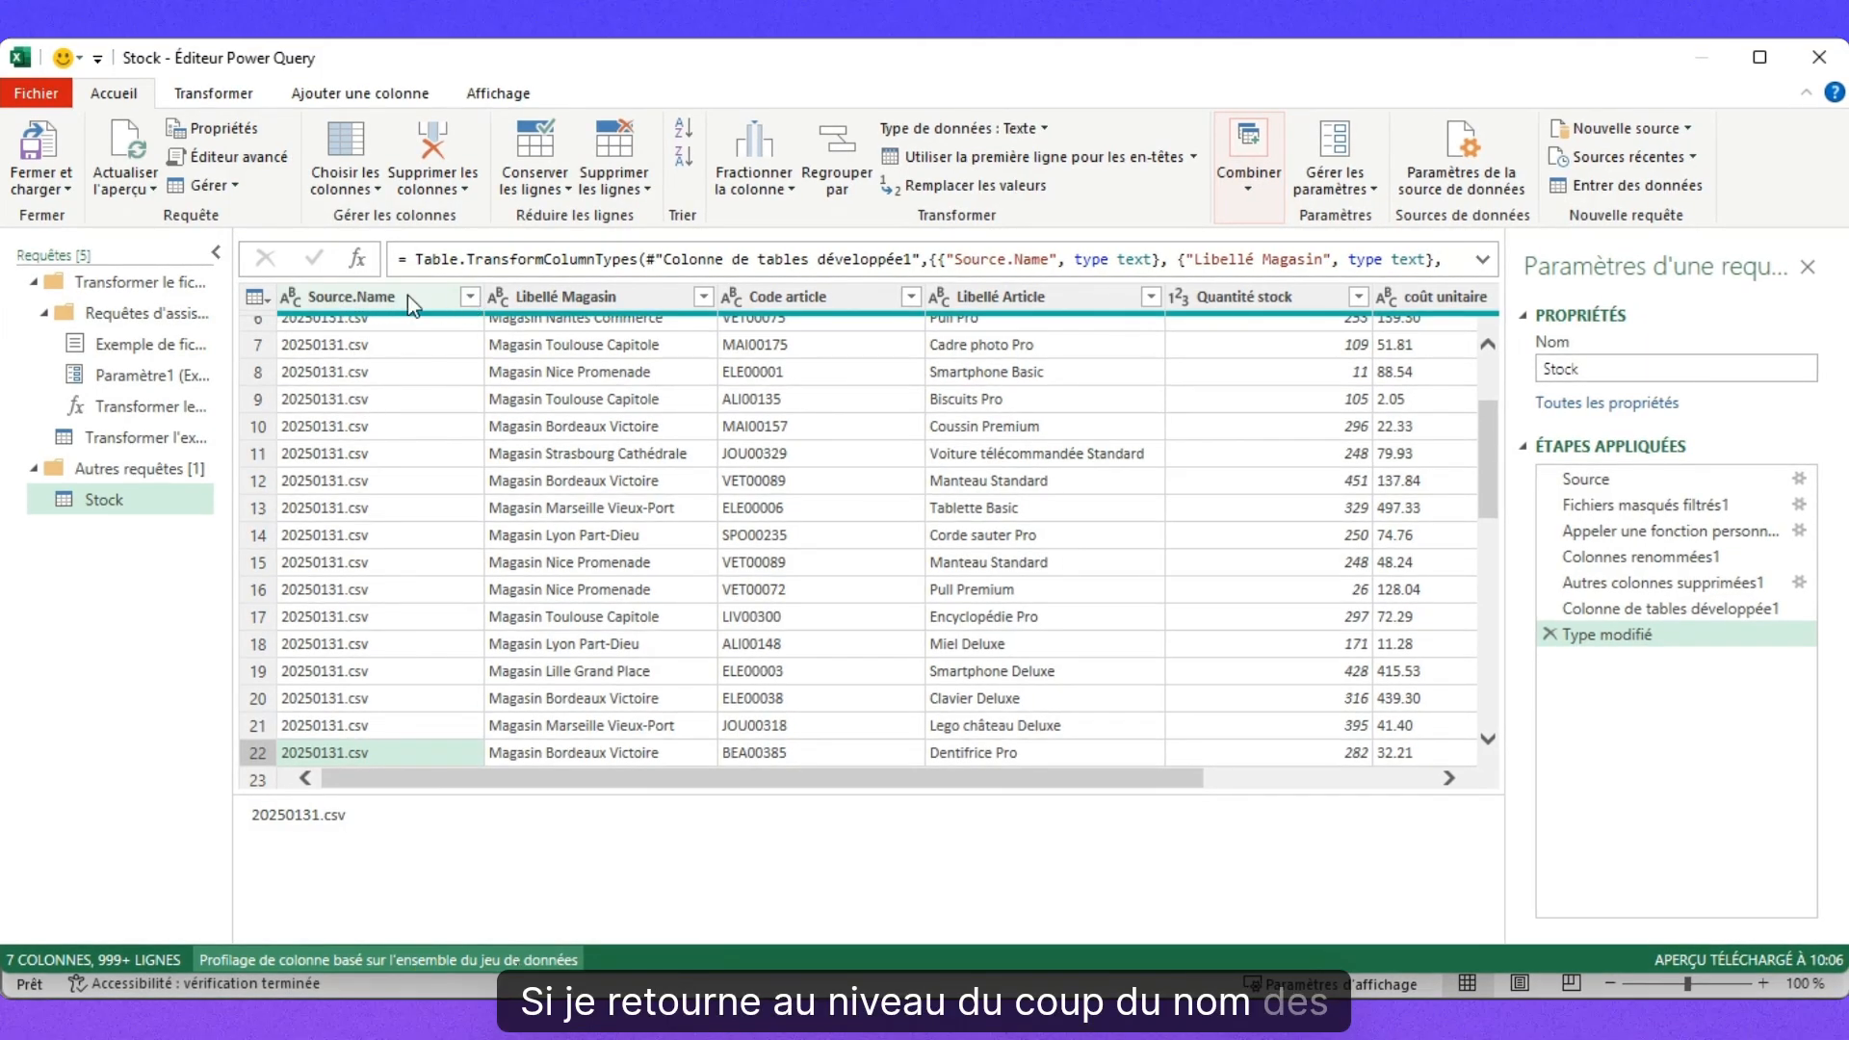
Filter Source.Name after loading the full list, keeping all four monthly CSV files.
left_click(470, 295)
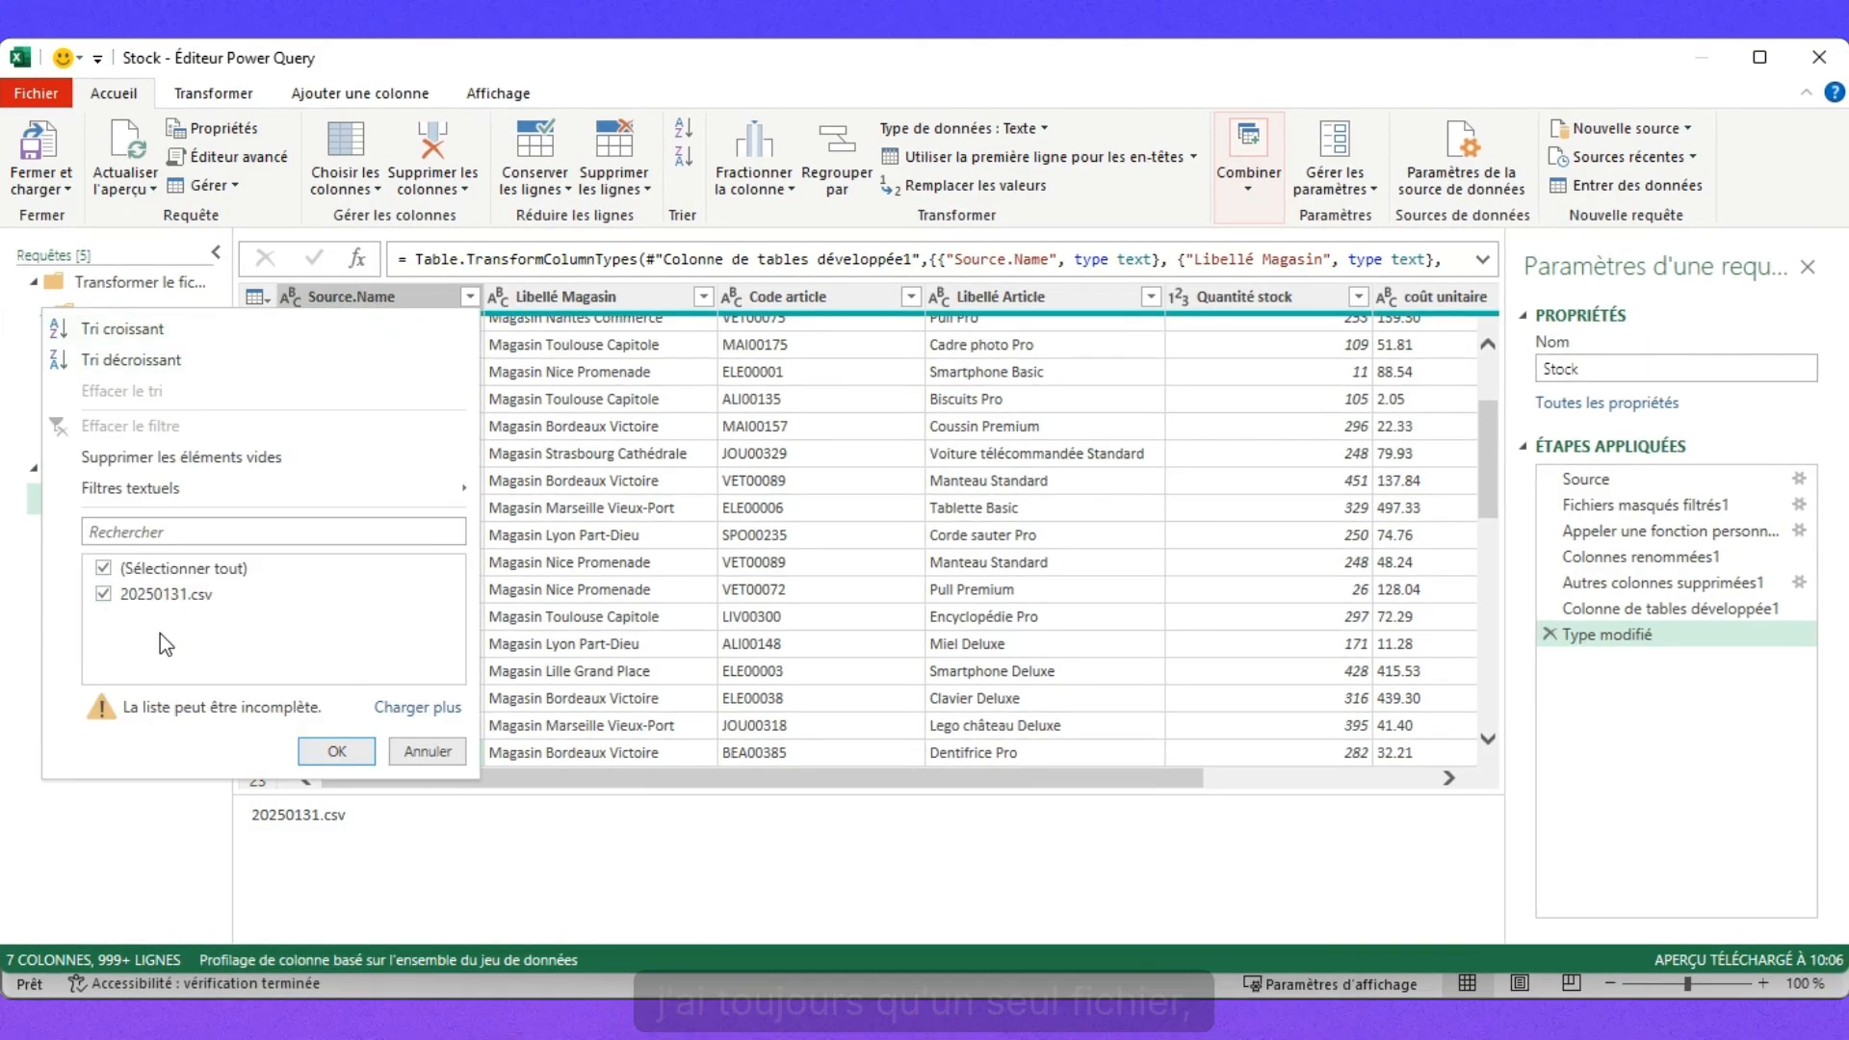
left_click(395, 708)
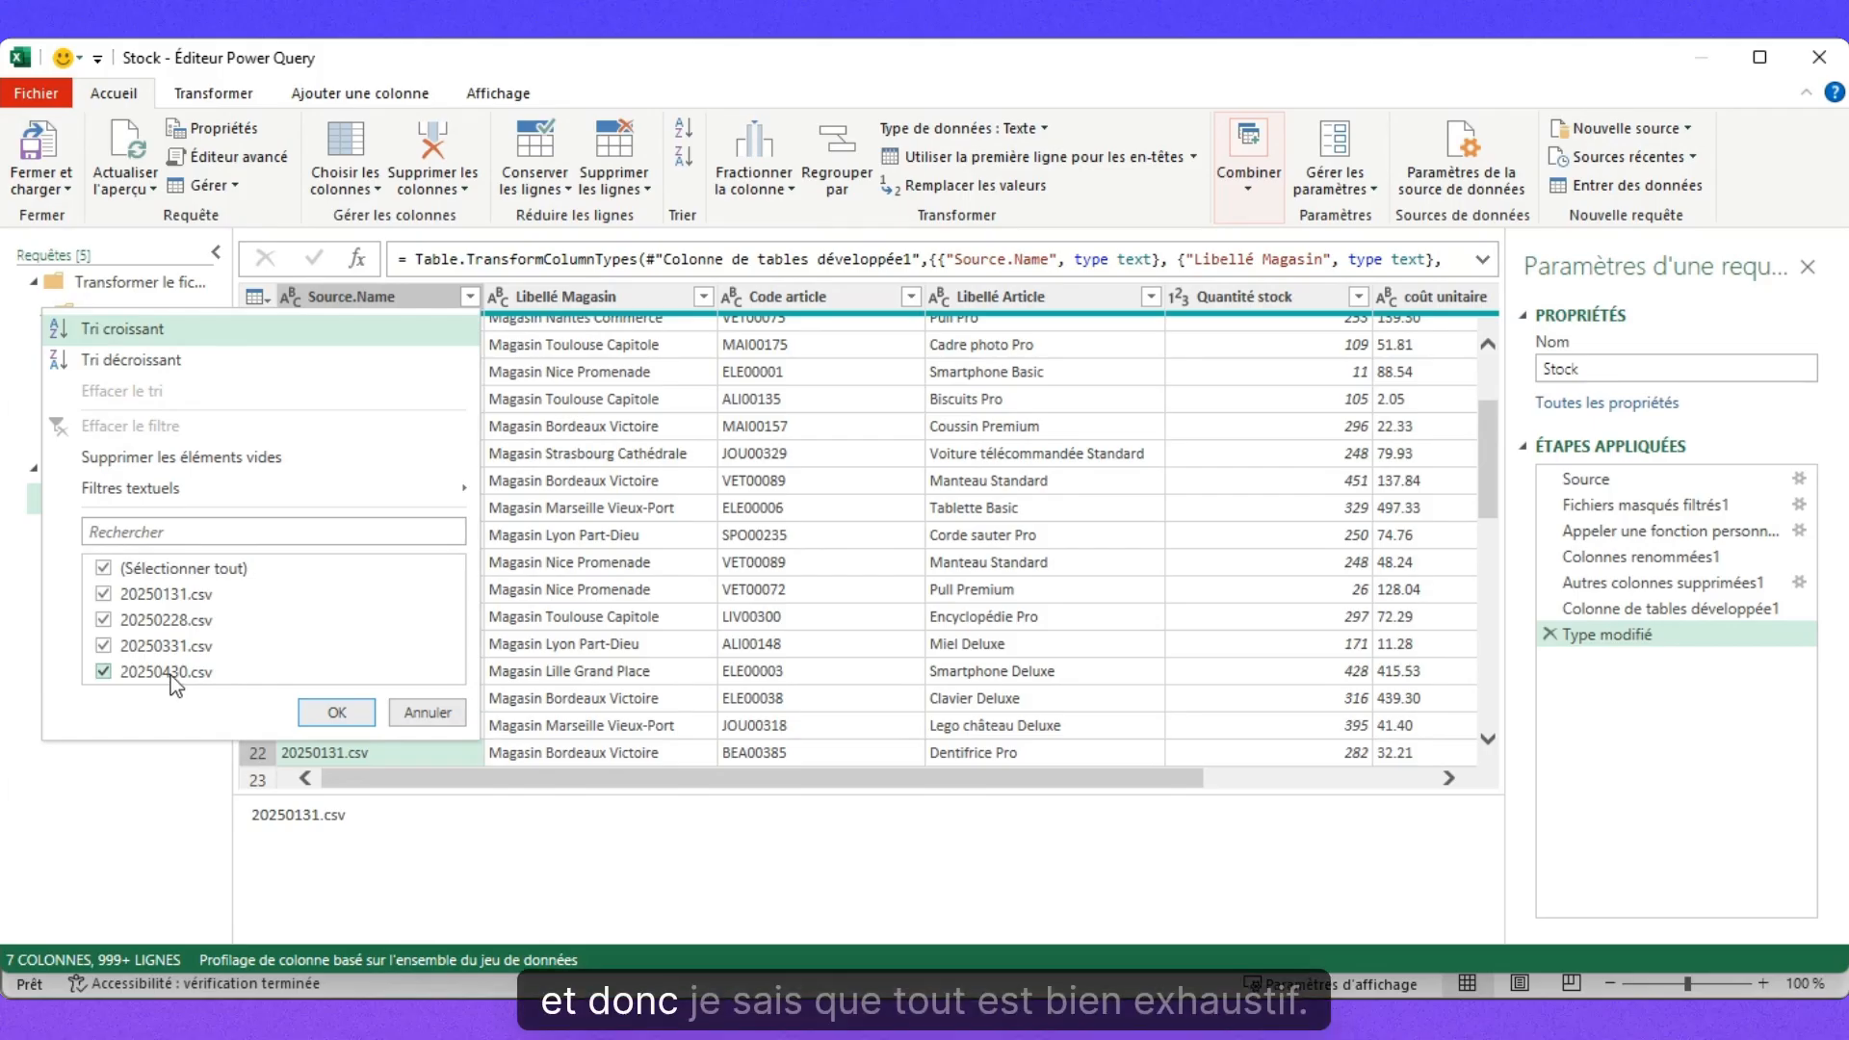
left_click(336, 713)
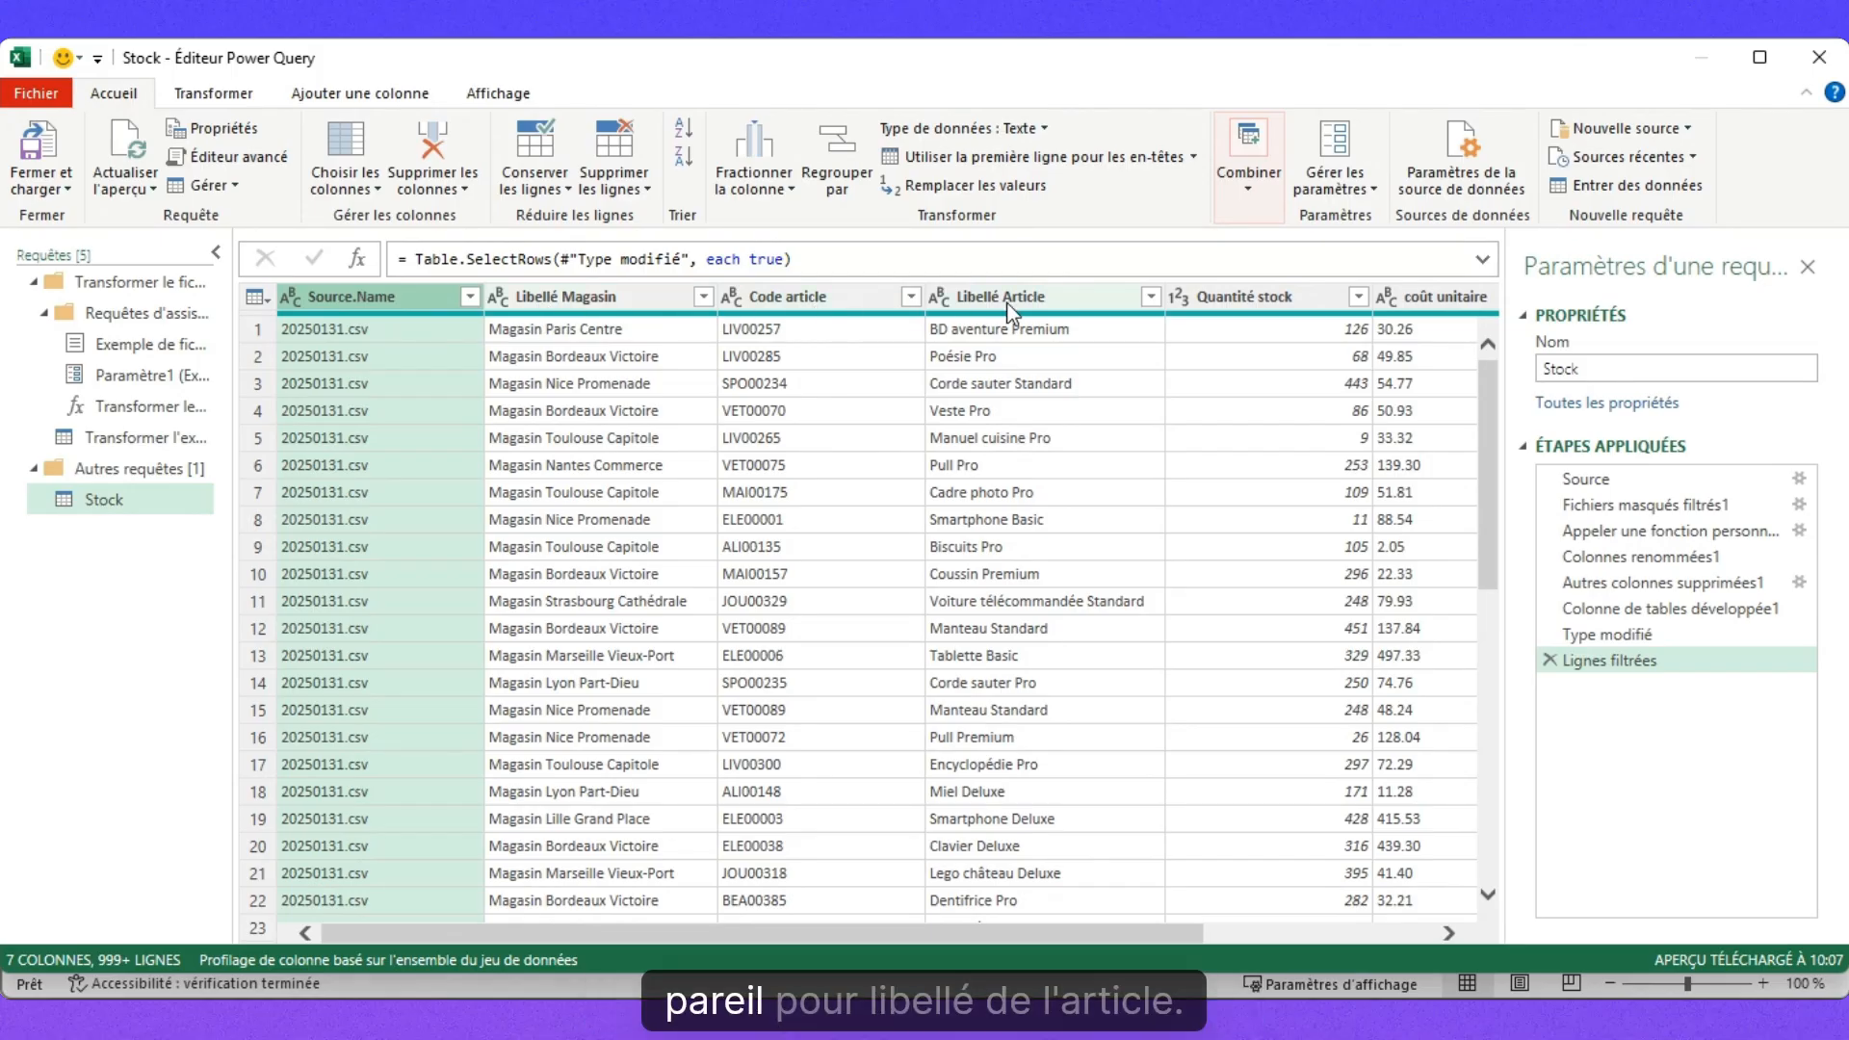
left_click_drag(902, 936, 1318, 939)
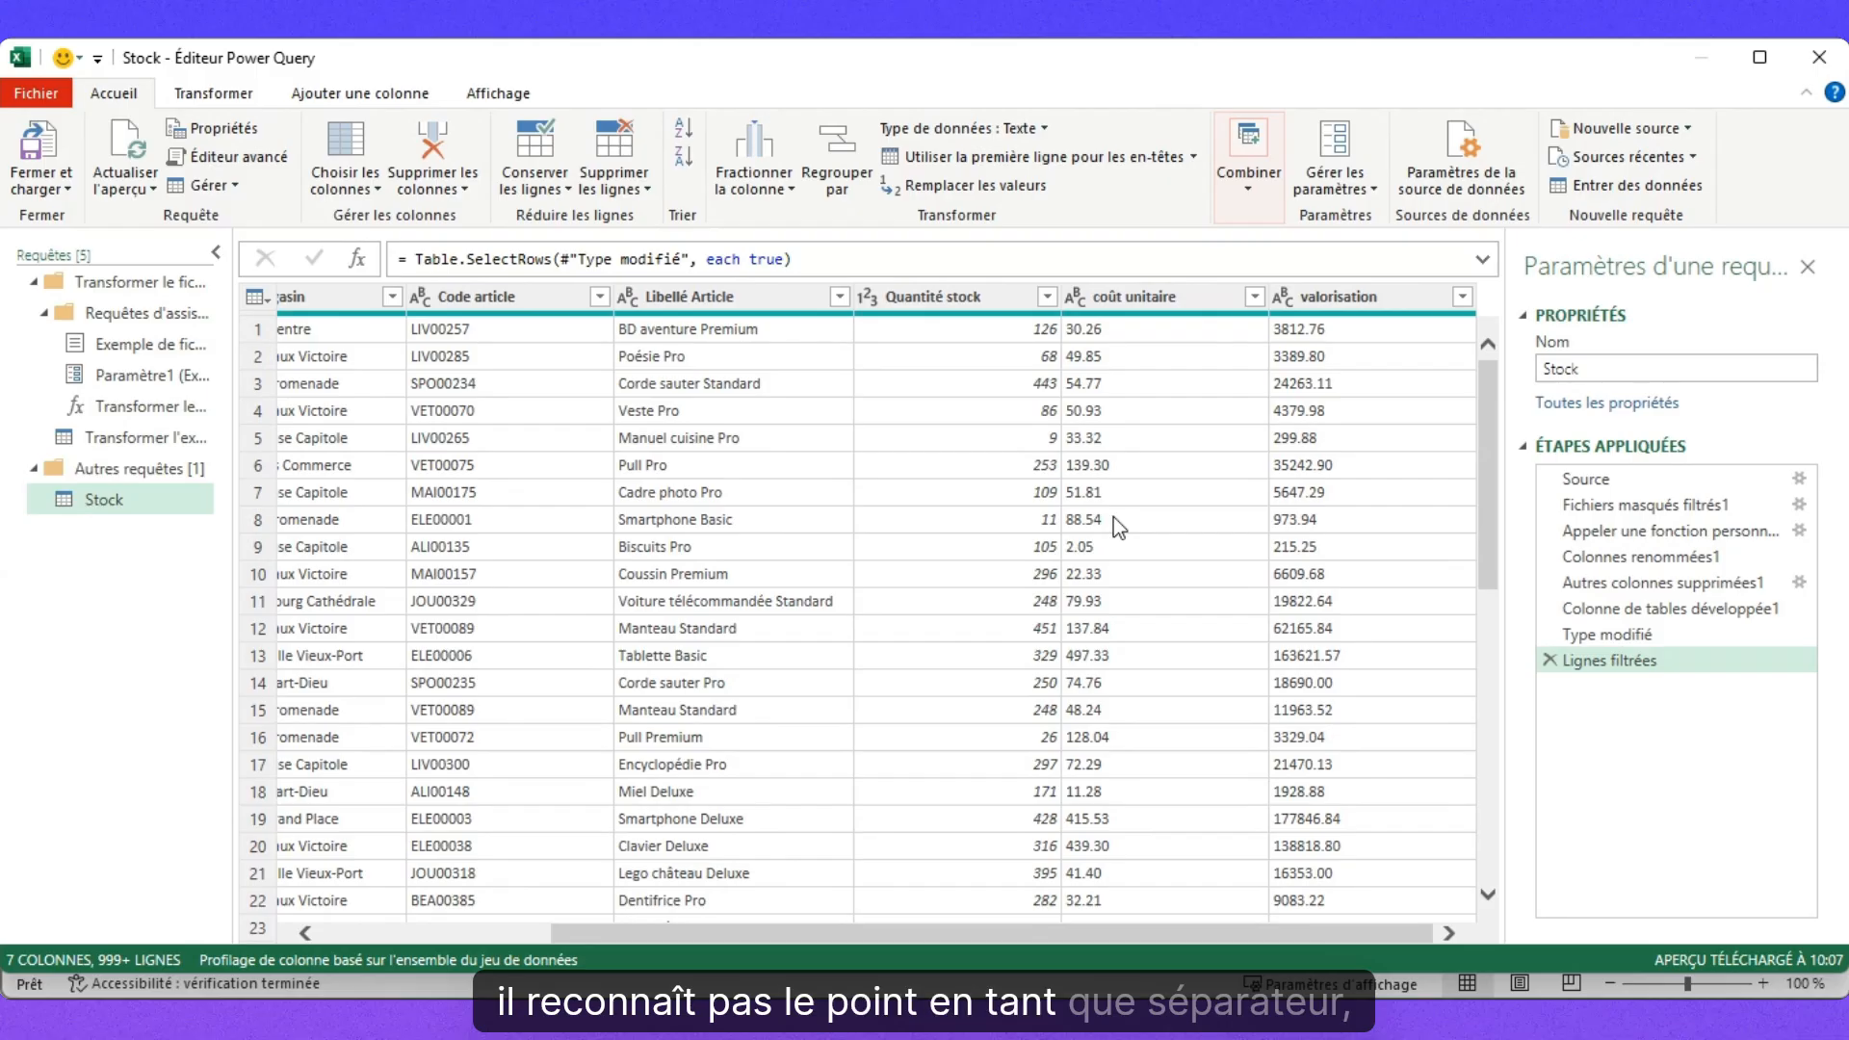
scroll(1113, 464, "down", 10)
scroll(1114, 465, "up", 10)
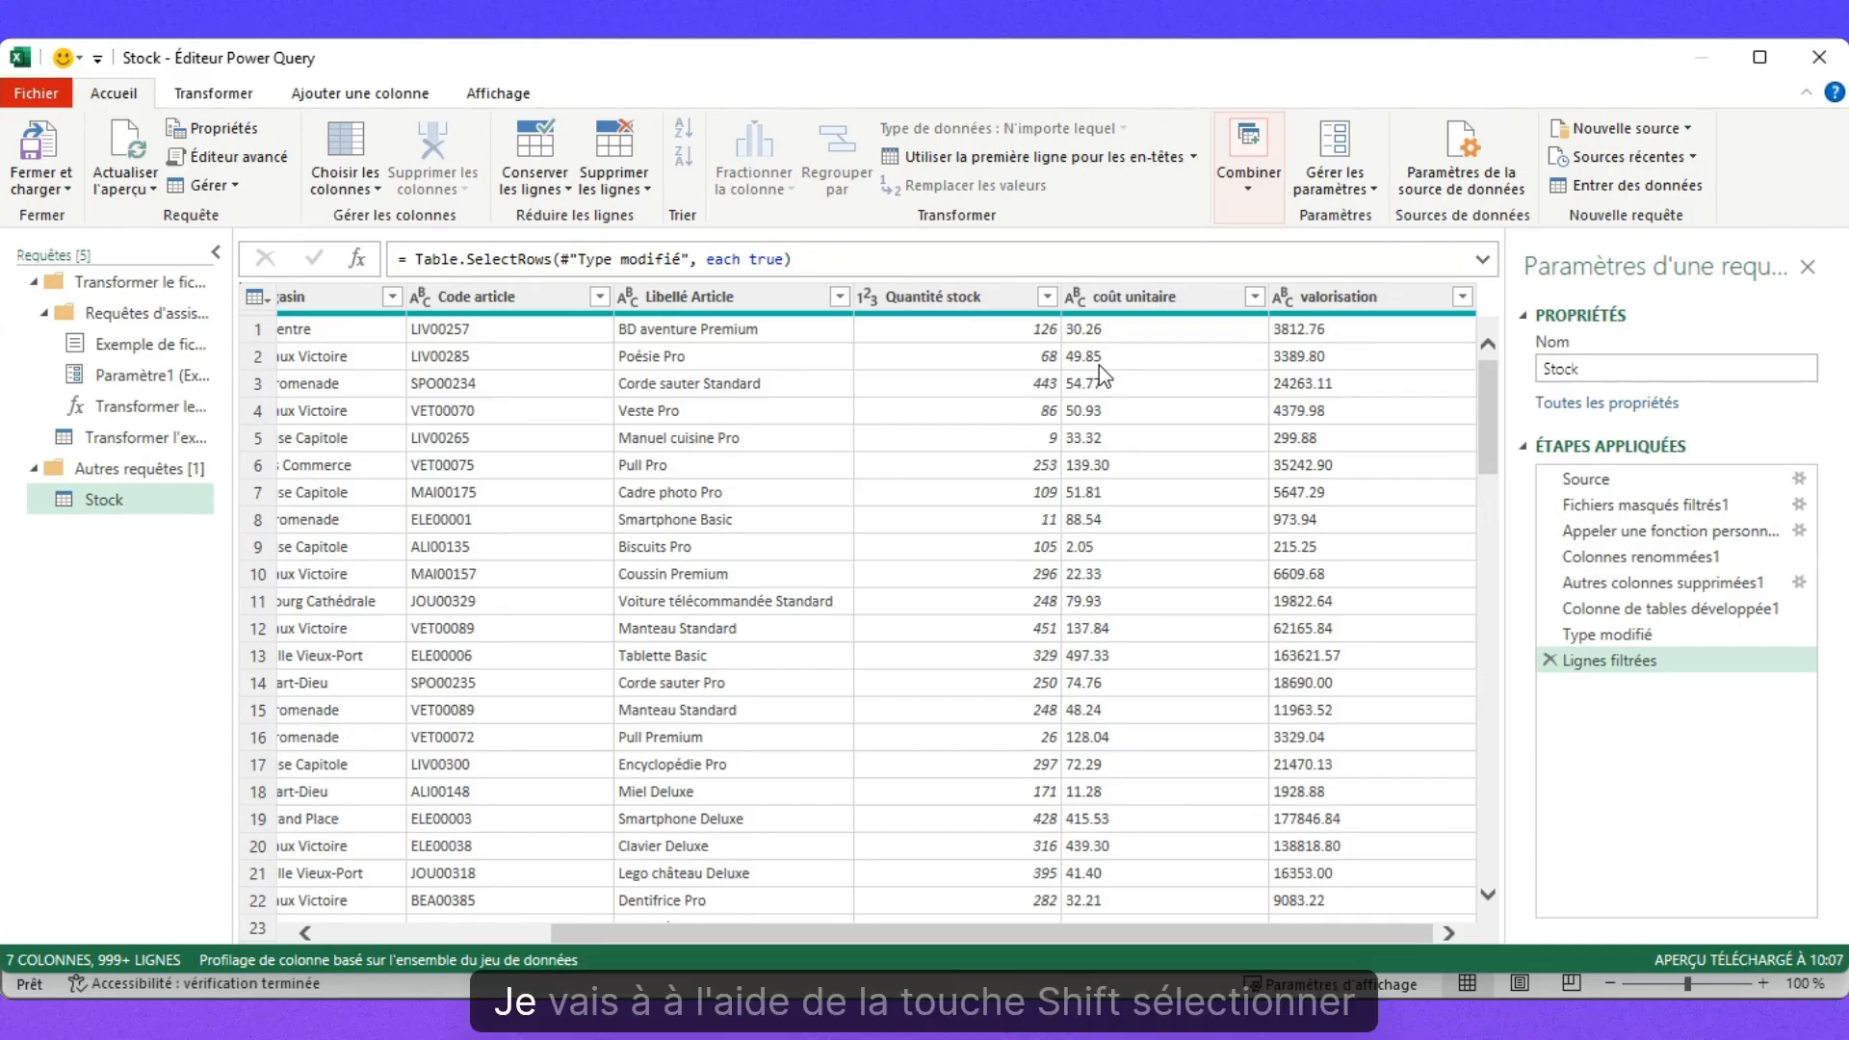
Type coût unitaire and valorisation as Nombre décimal using the Anglais (Europe) locale (en-150).
left_click(1180, 297)
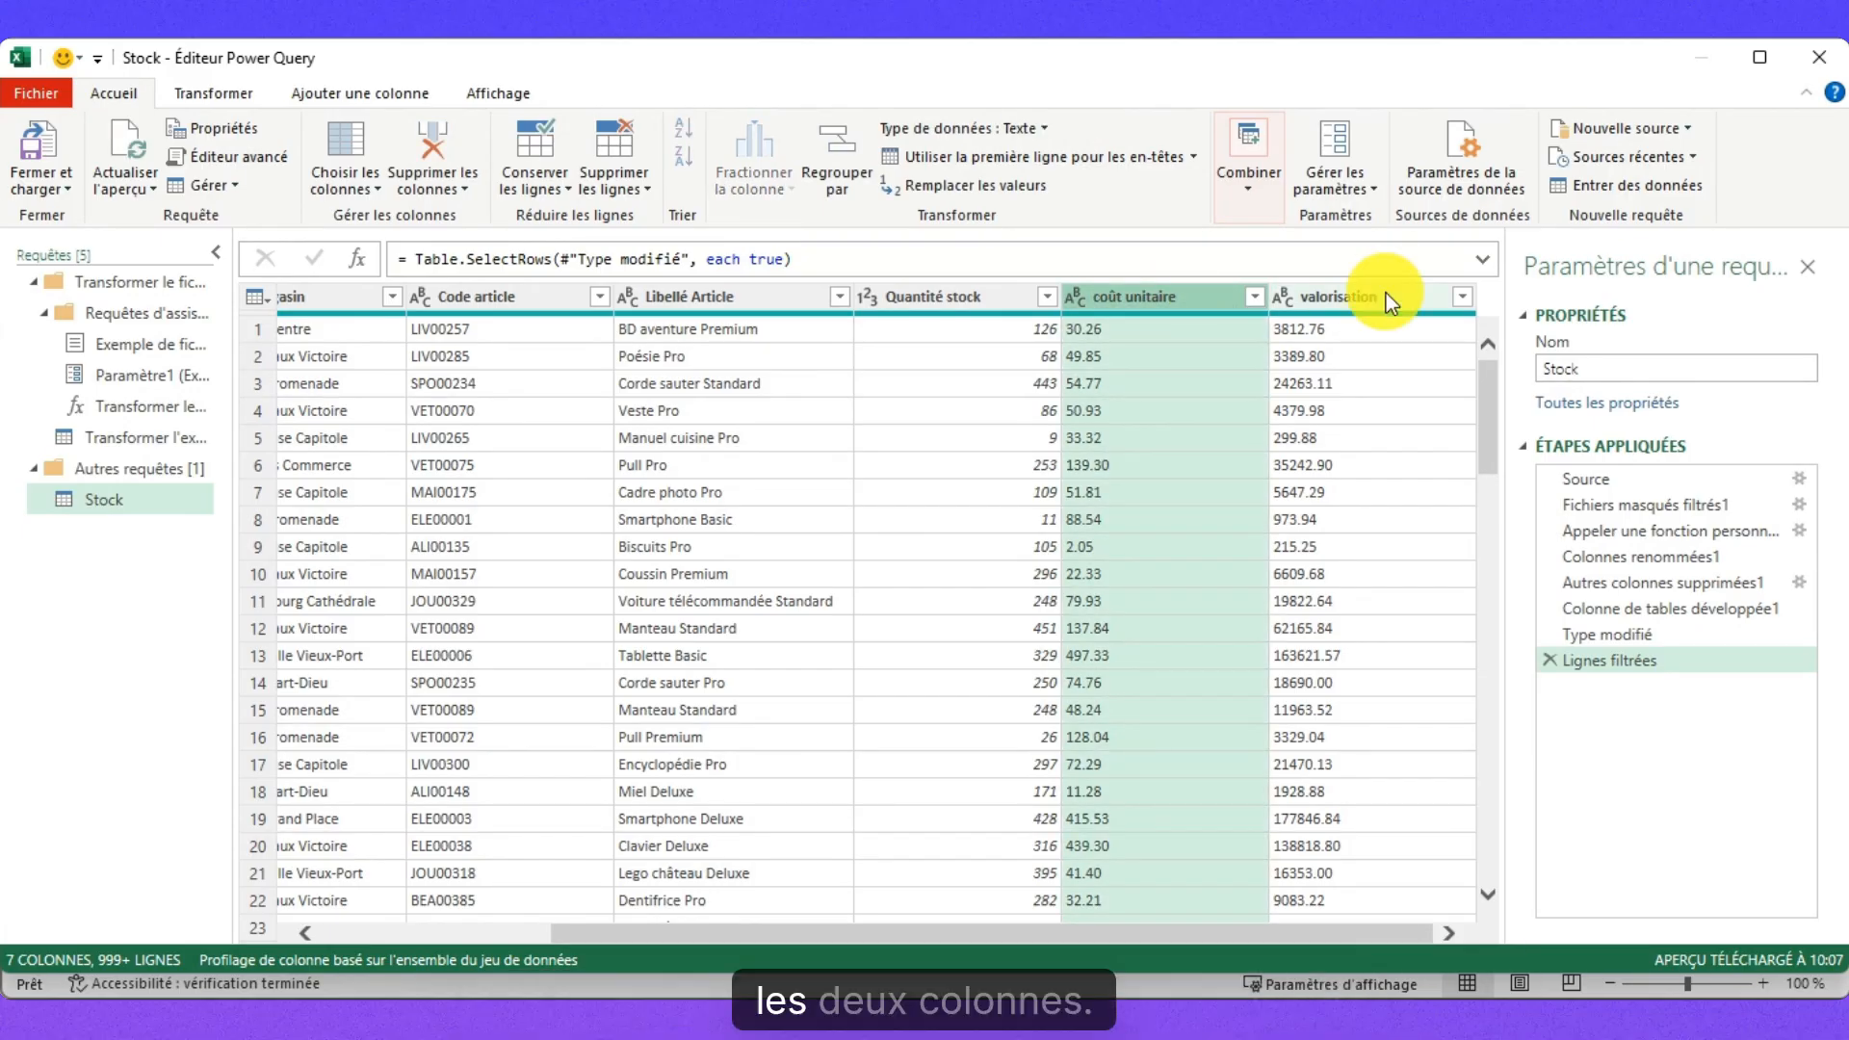
left_click(1385, 293, "ctrl")
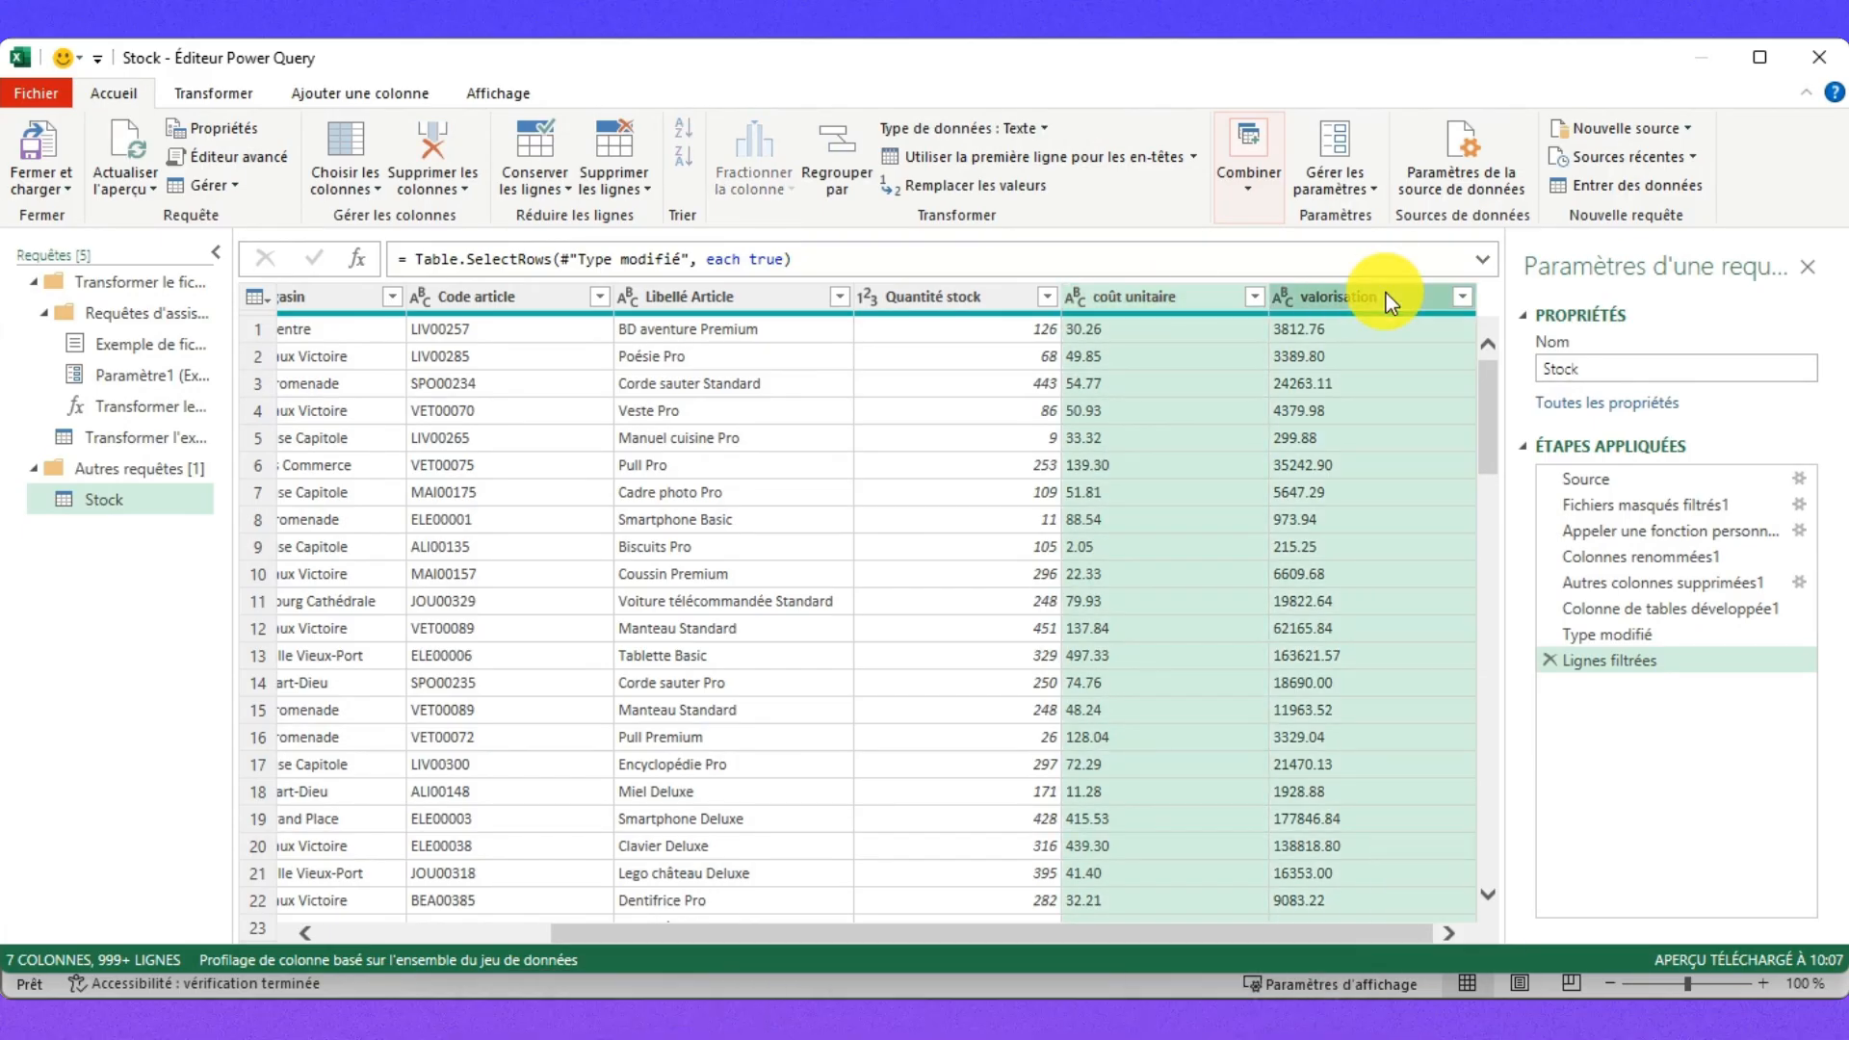
right_click(1095, 298)
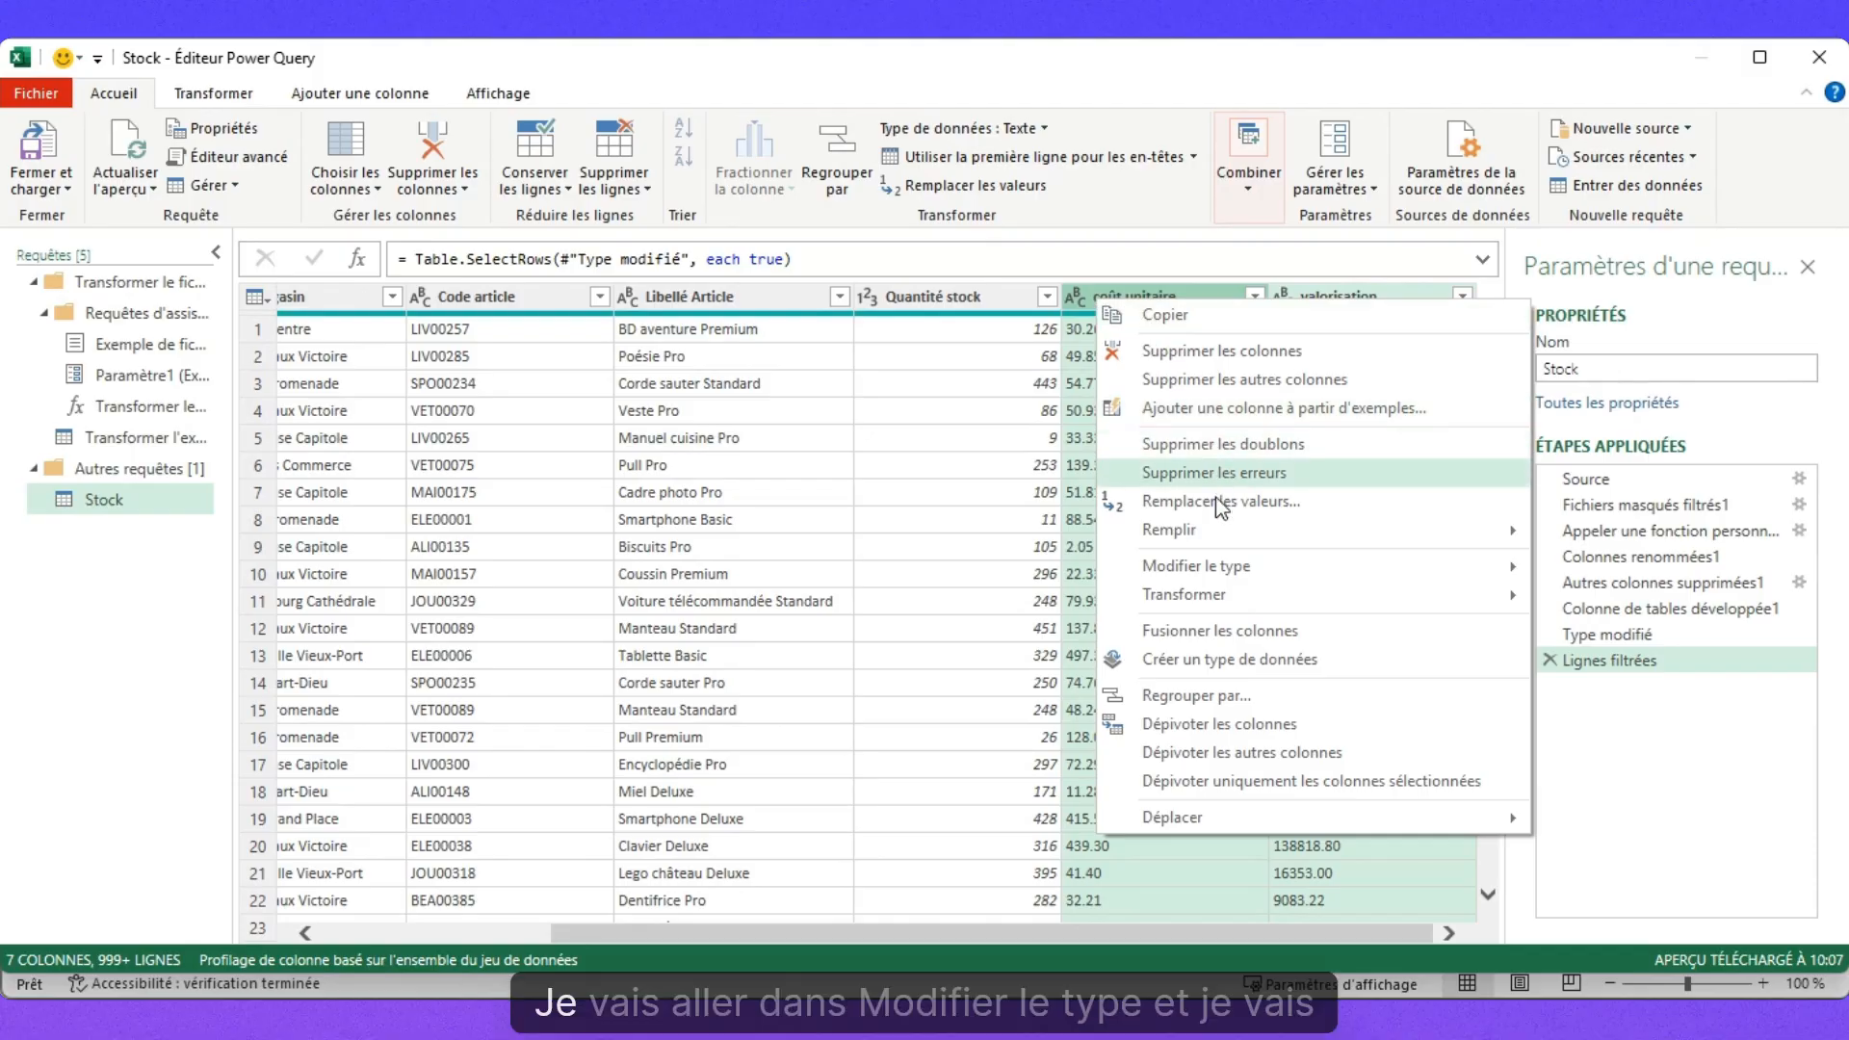
mouse_move(1242, 567)
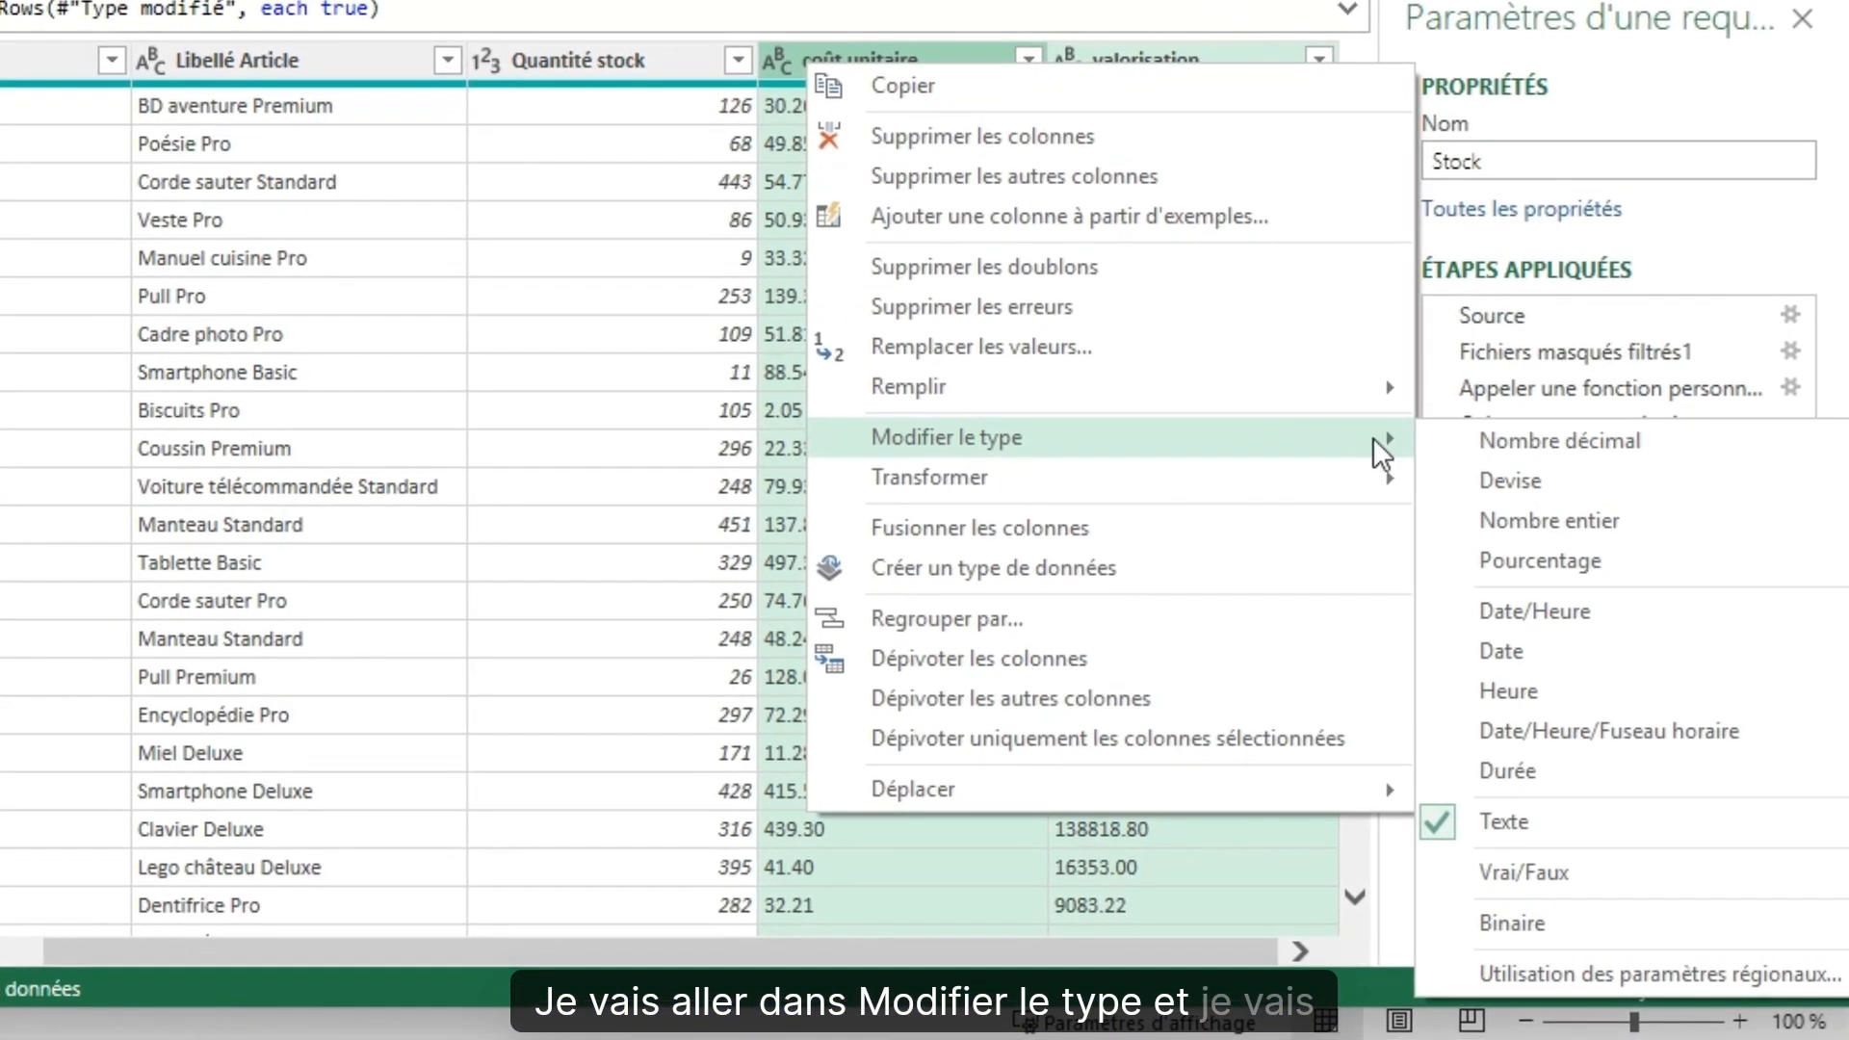
left_click(1670, 977)
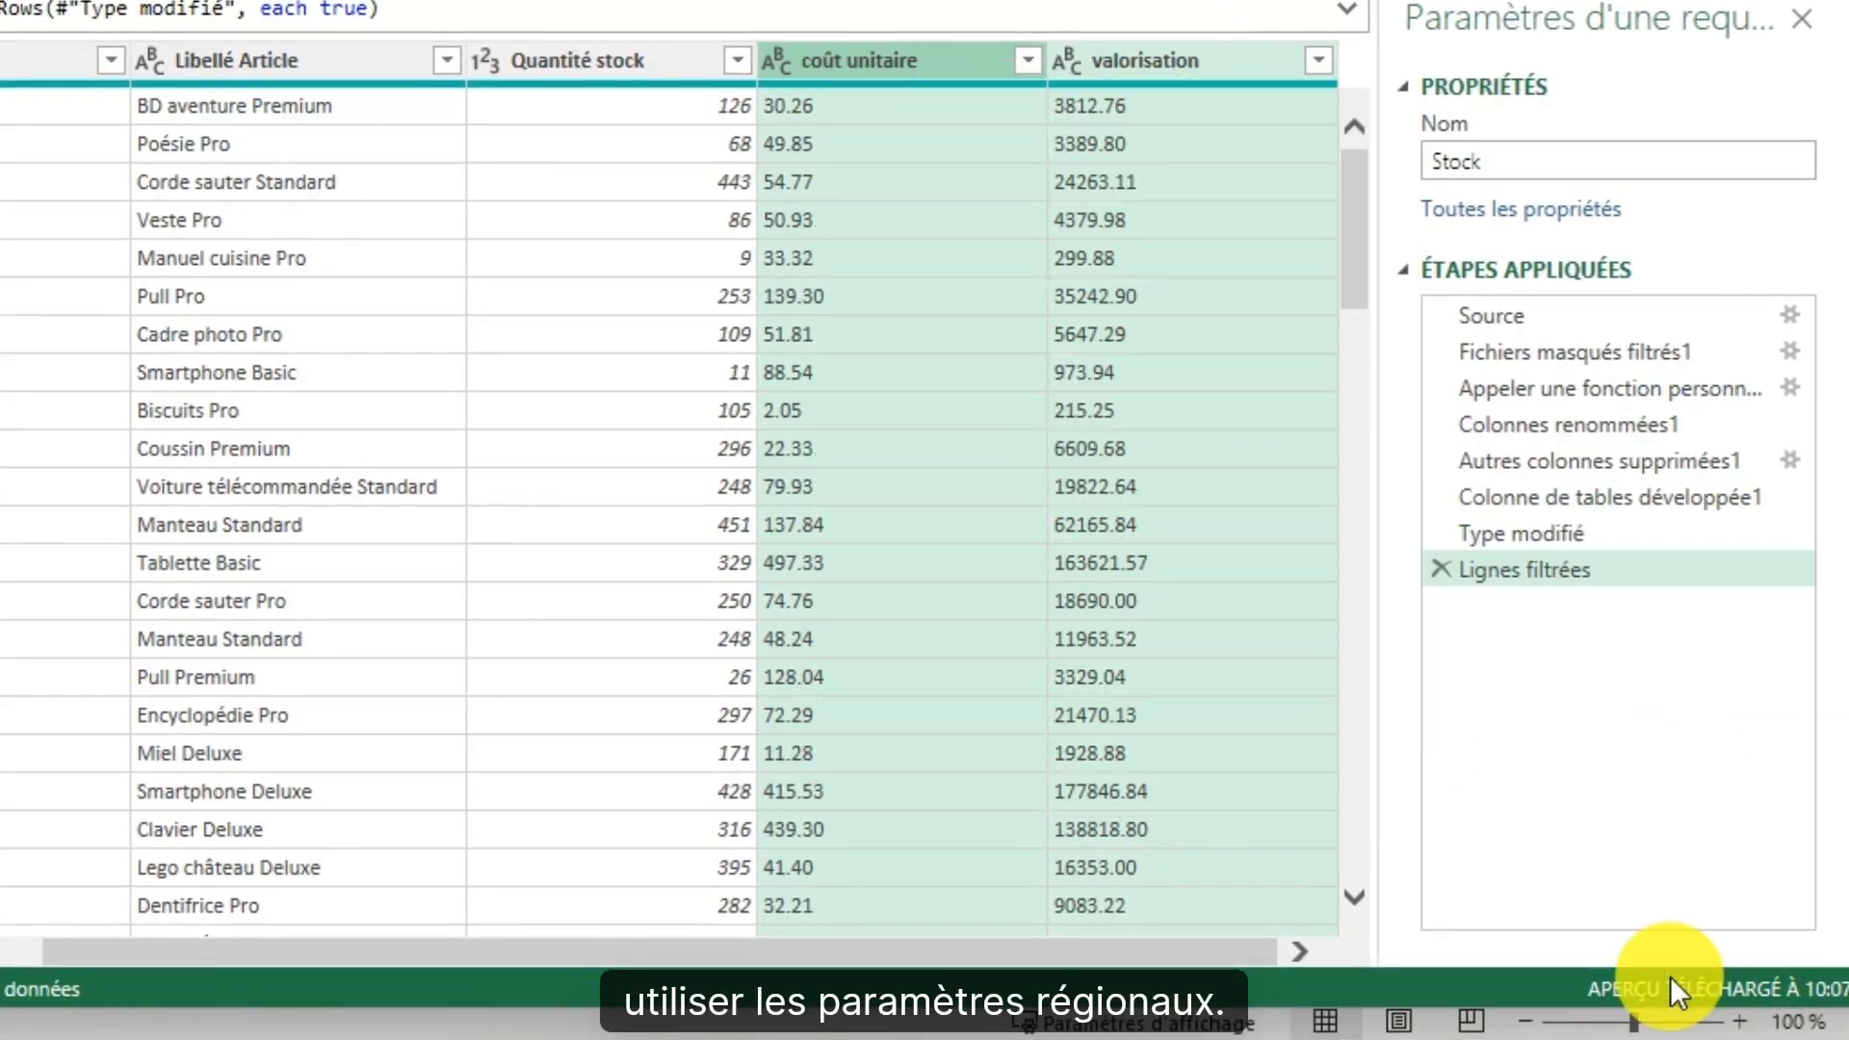
left_click(110, 366)
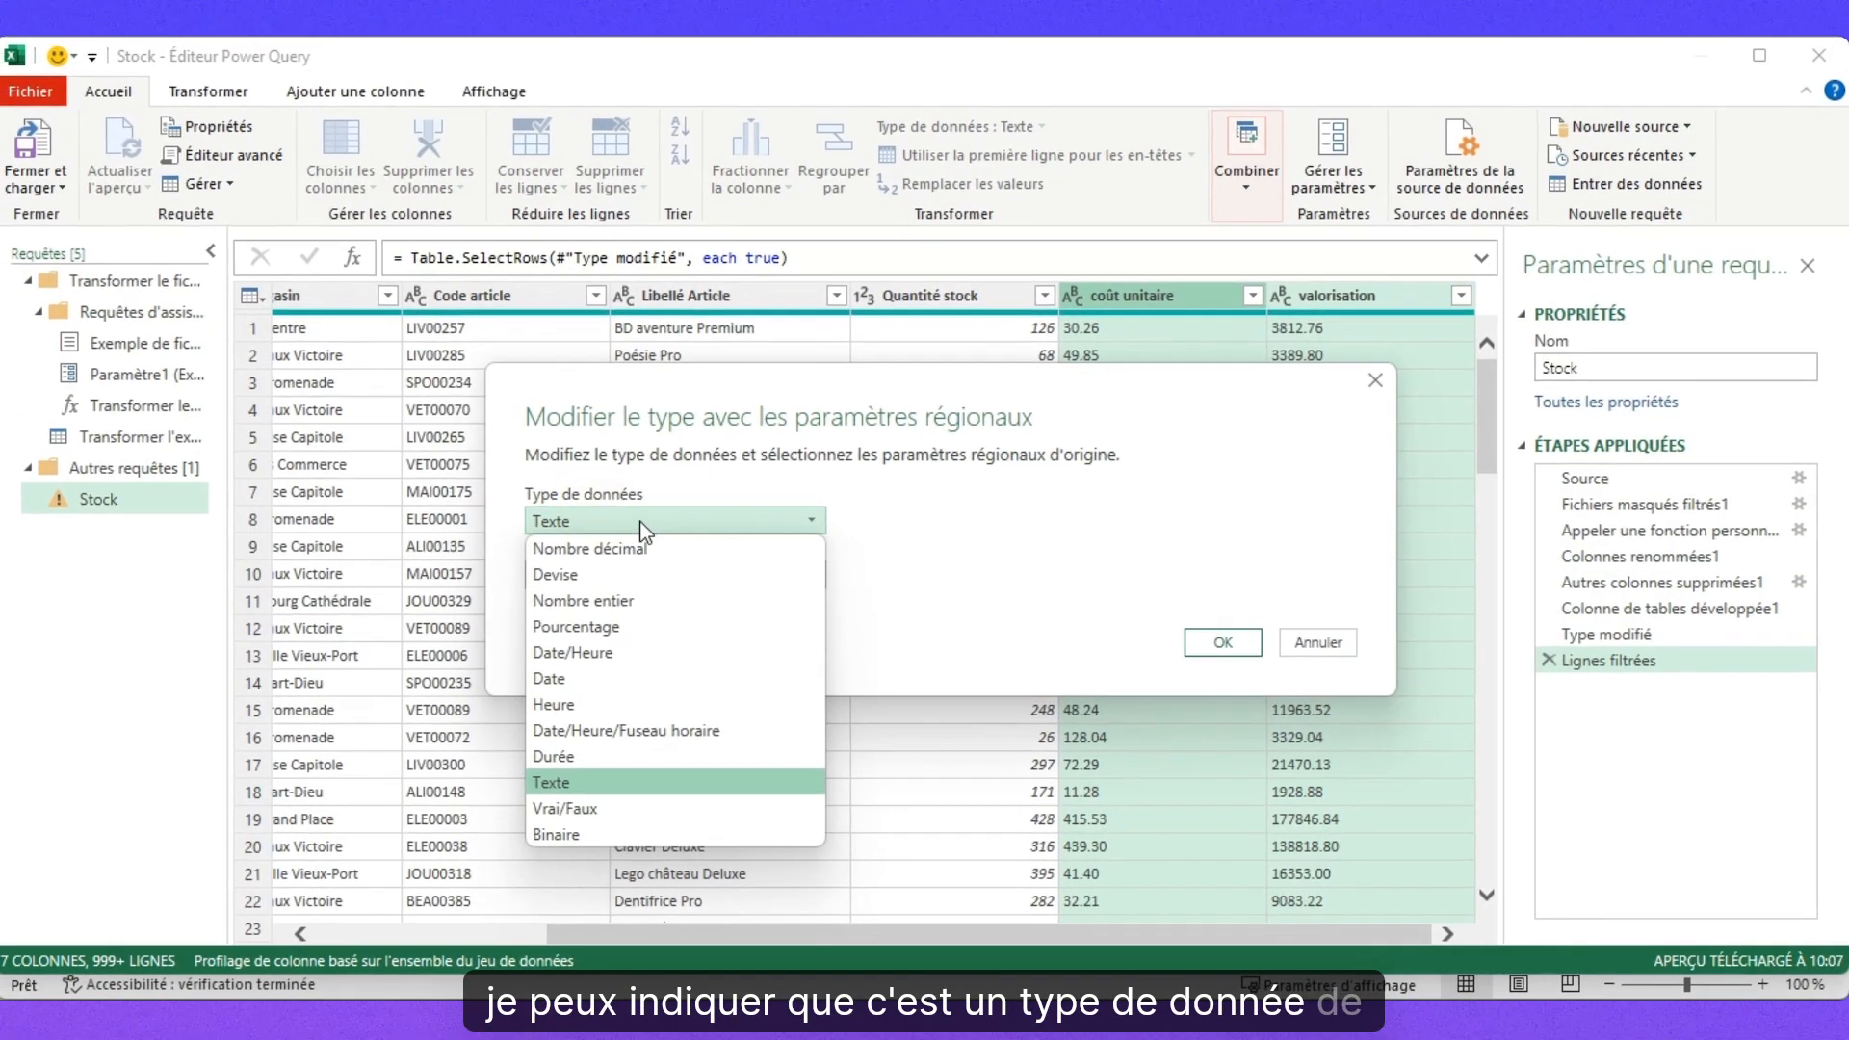
left_click(541, 533)
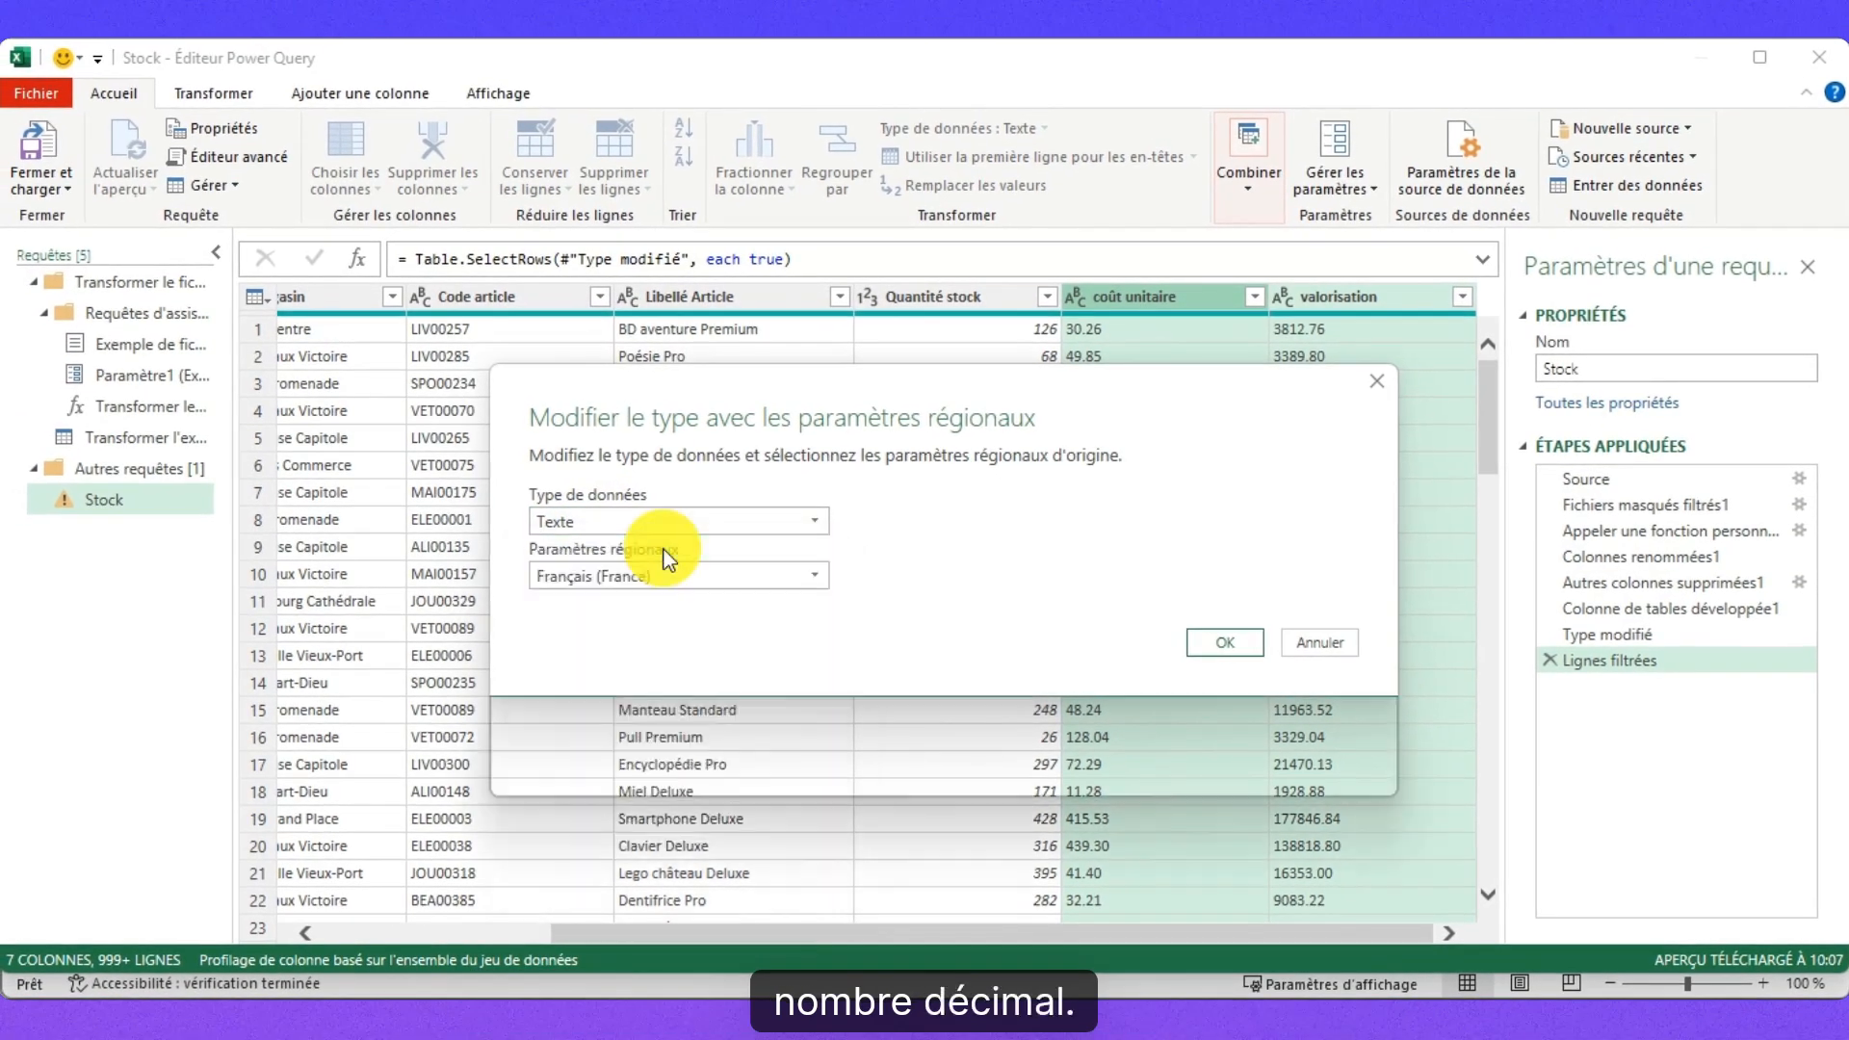
left_click(584, 578)
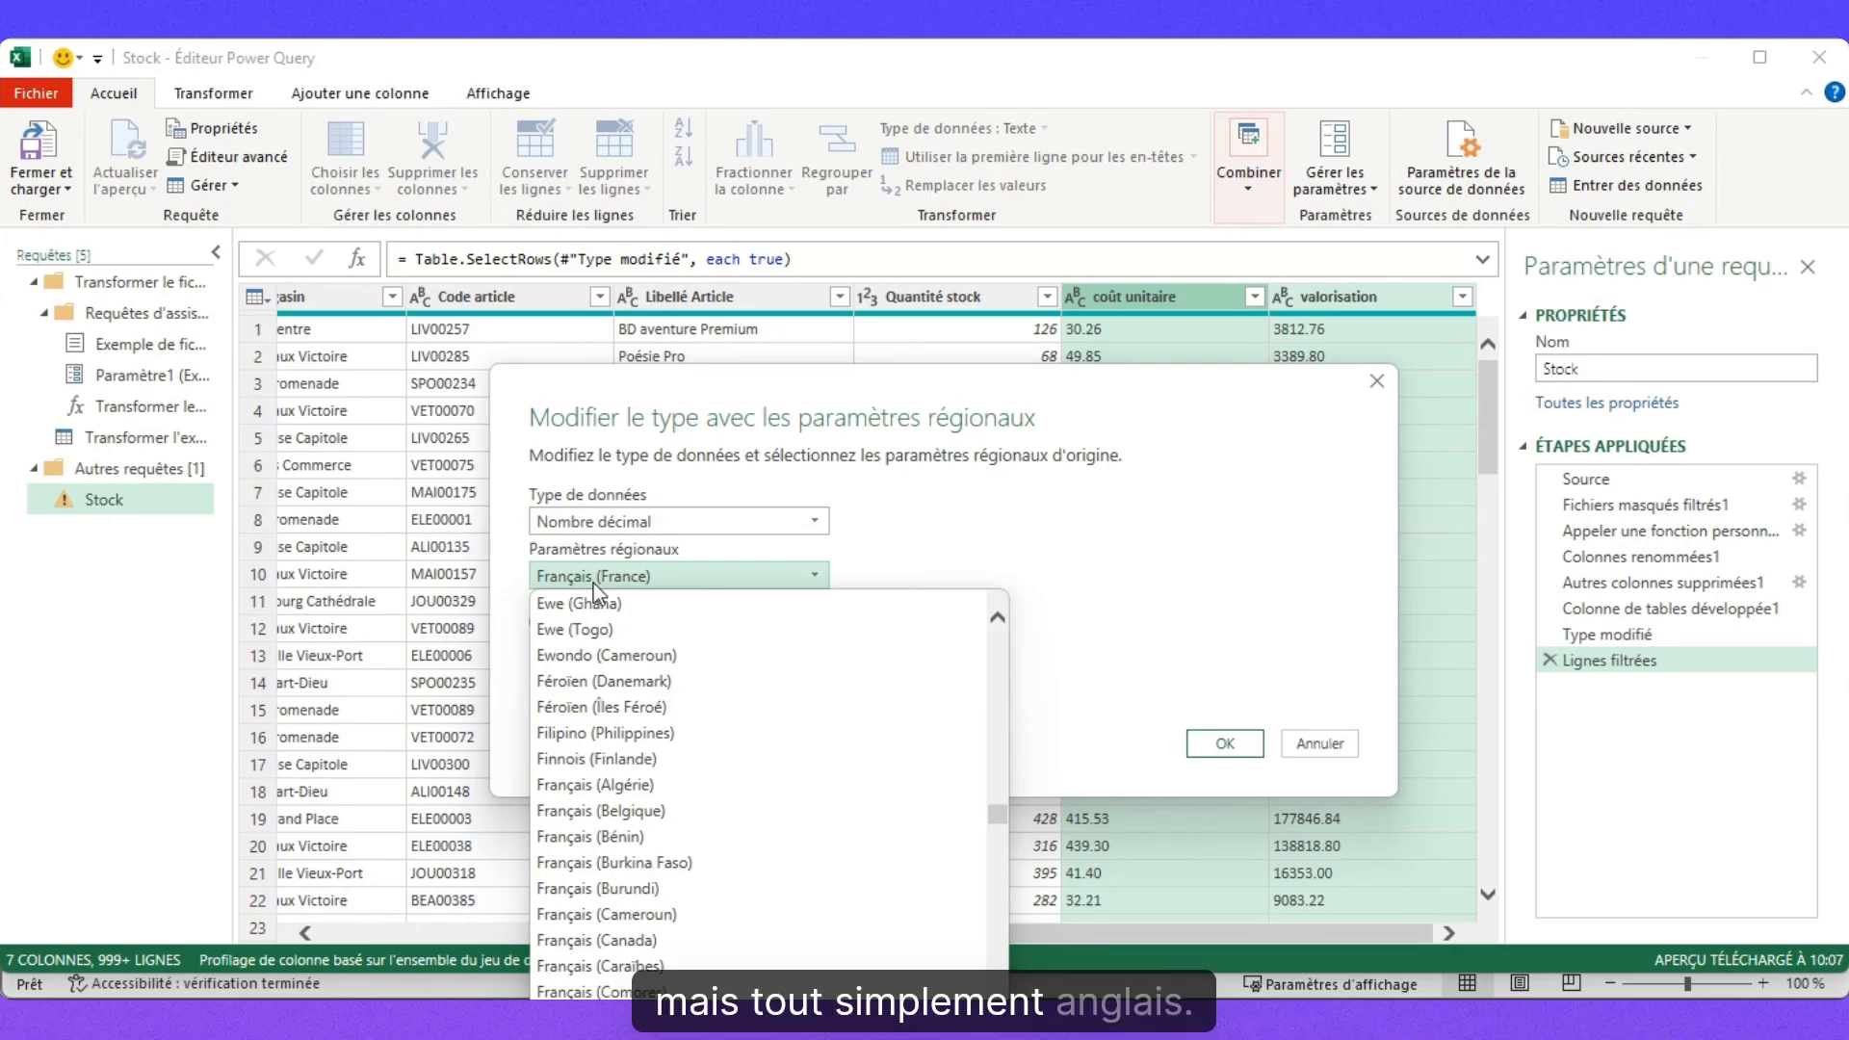
scroll(594, 584, "up", 20)
scroll(704, 913, "down", 8)
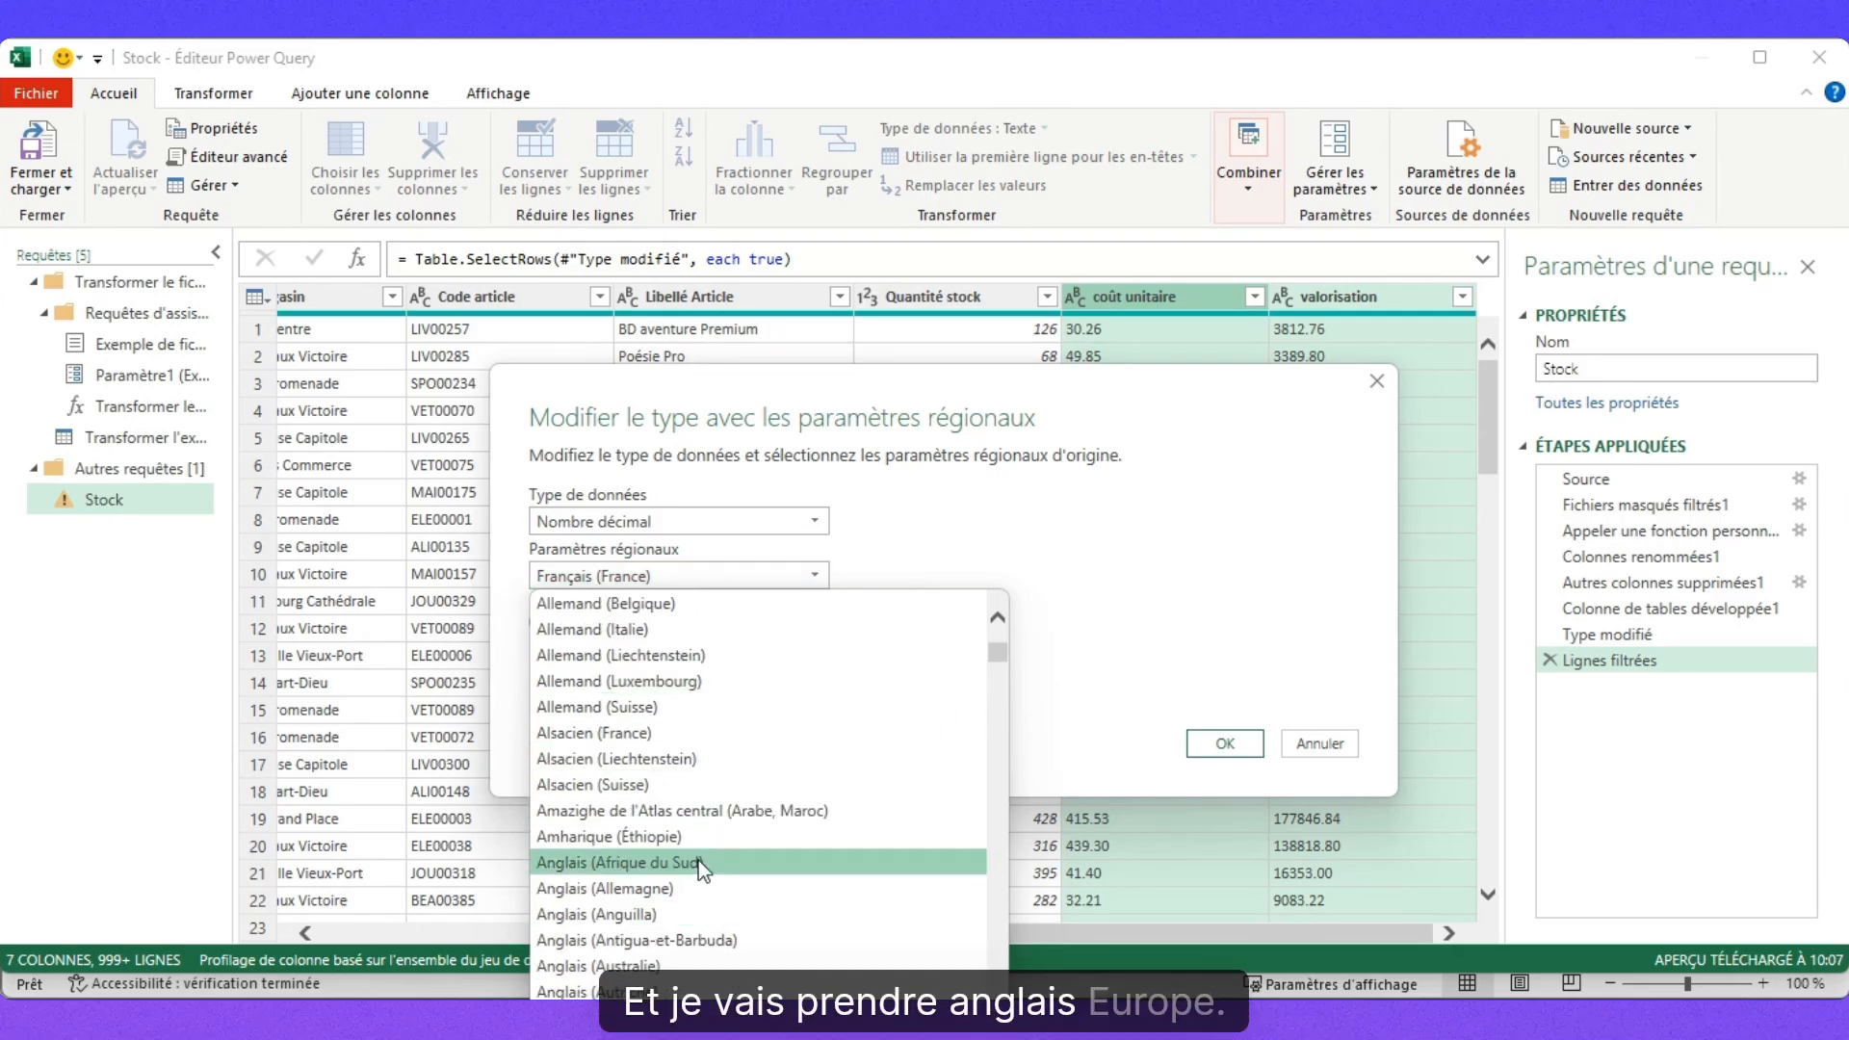
scroll(697, 888, "down", 4)
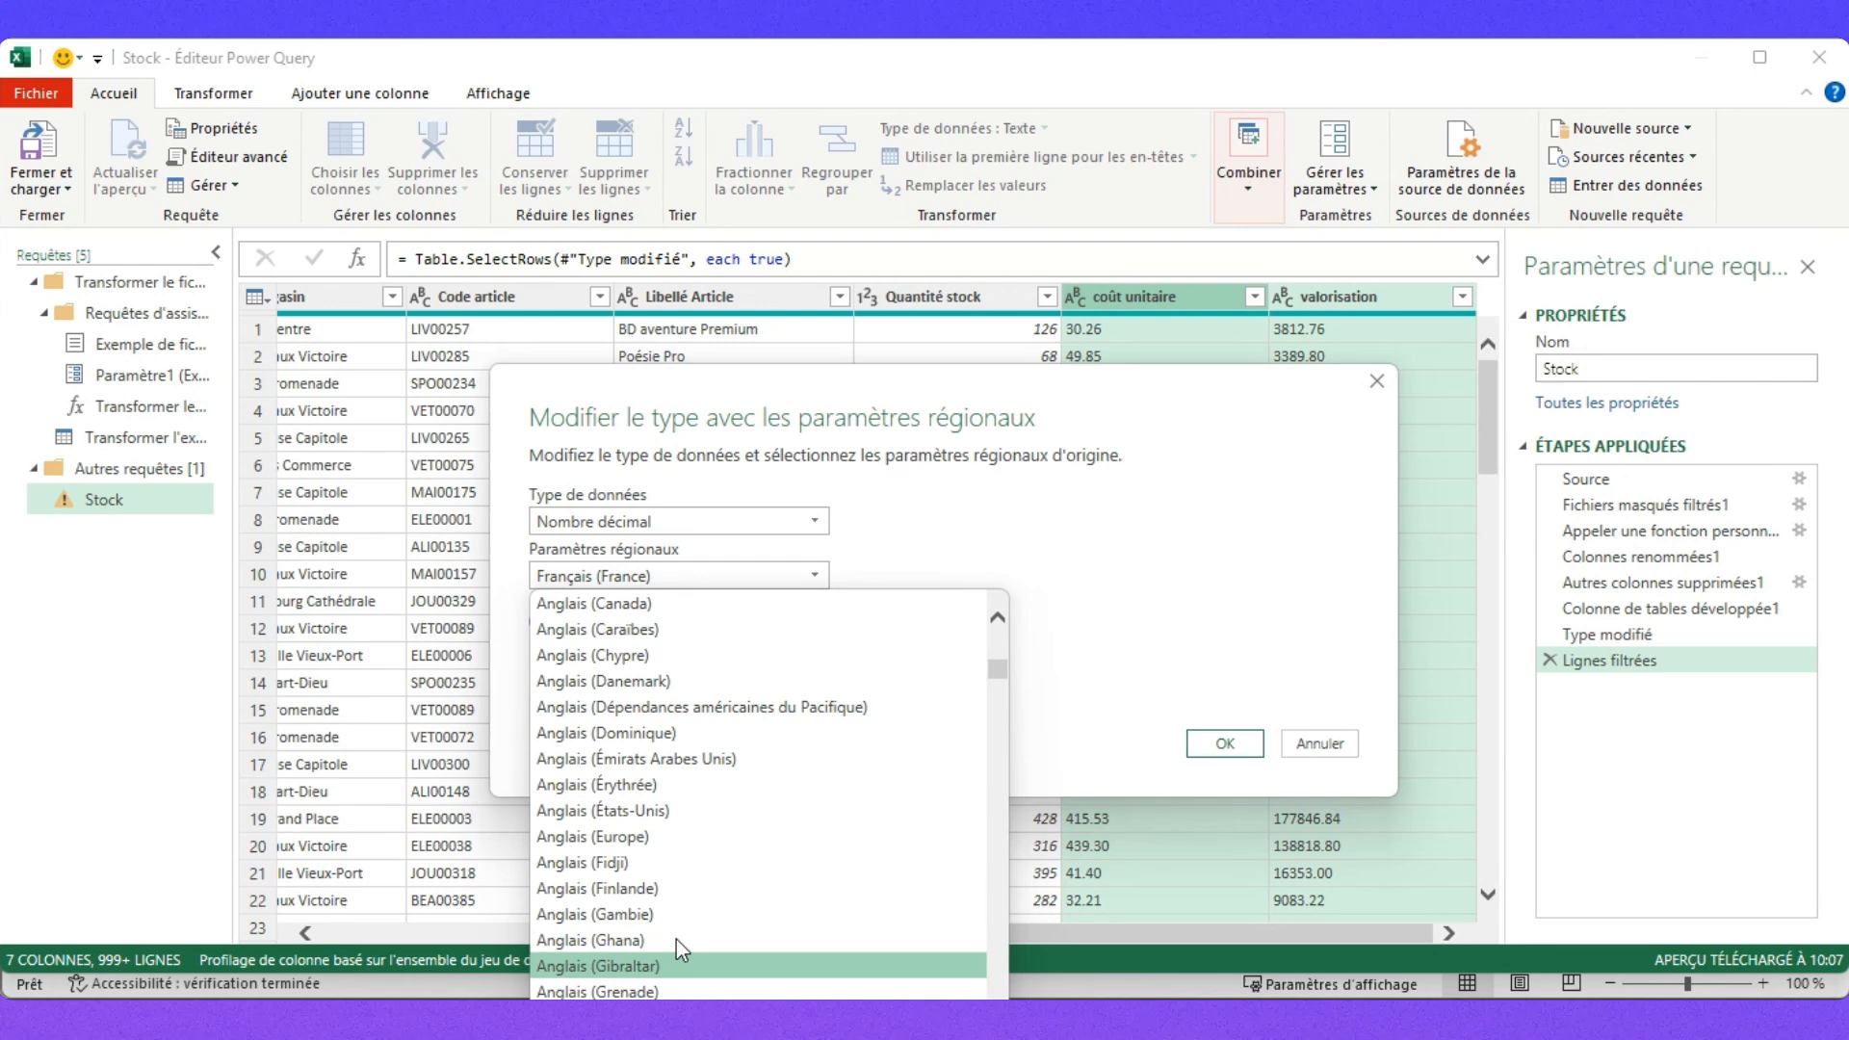
left_click(691, 836)
left_click(1220, 744)
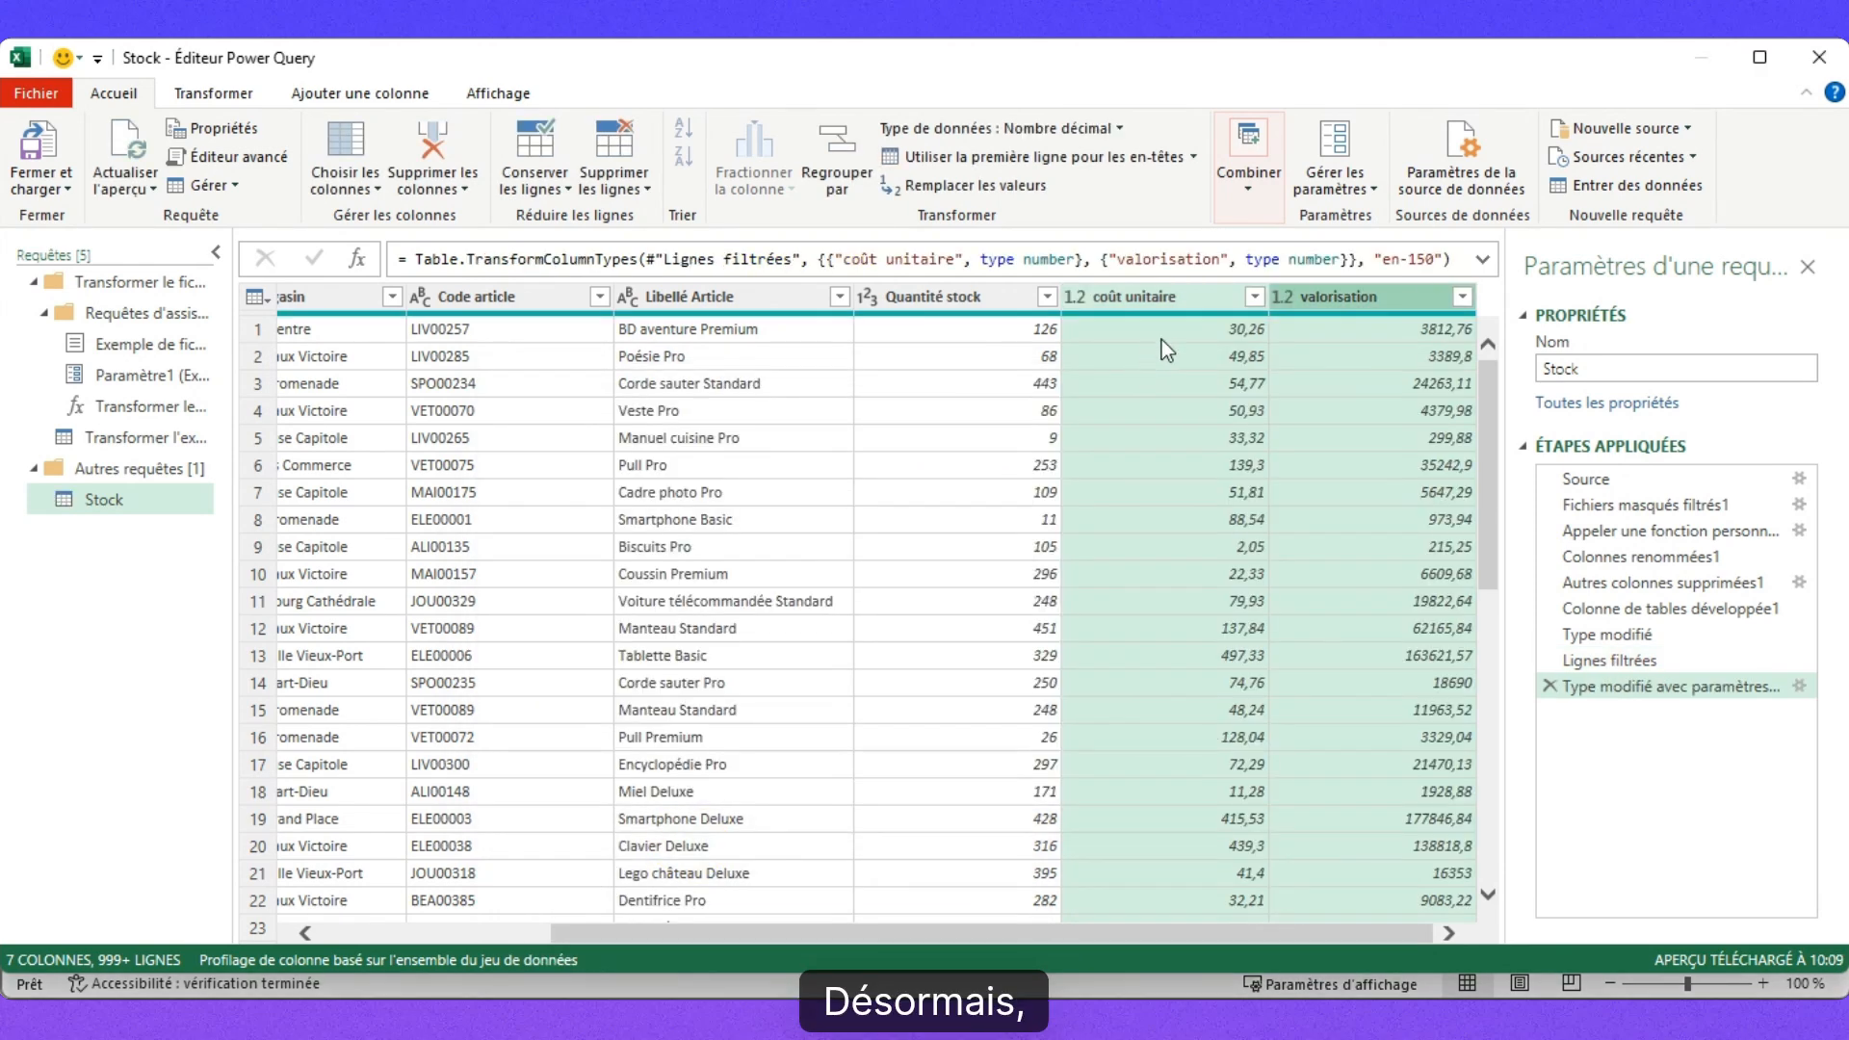
scroll(1219, 689, "down", 5)
scroll(1219, 690, "up", 5)
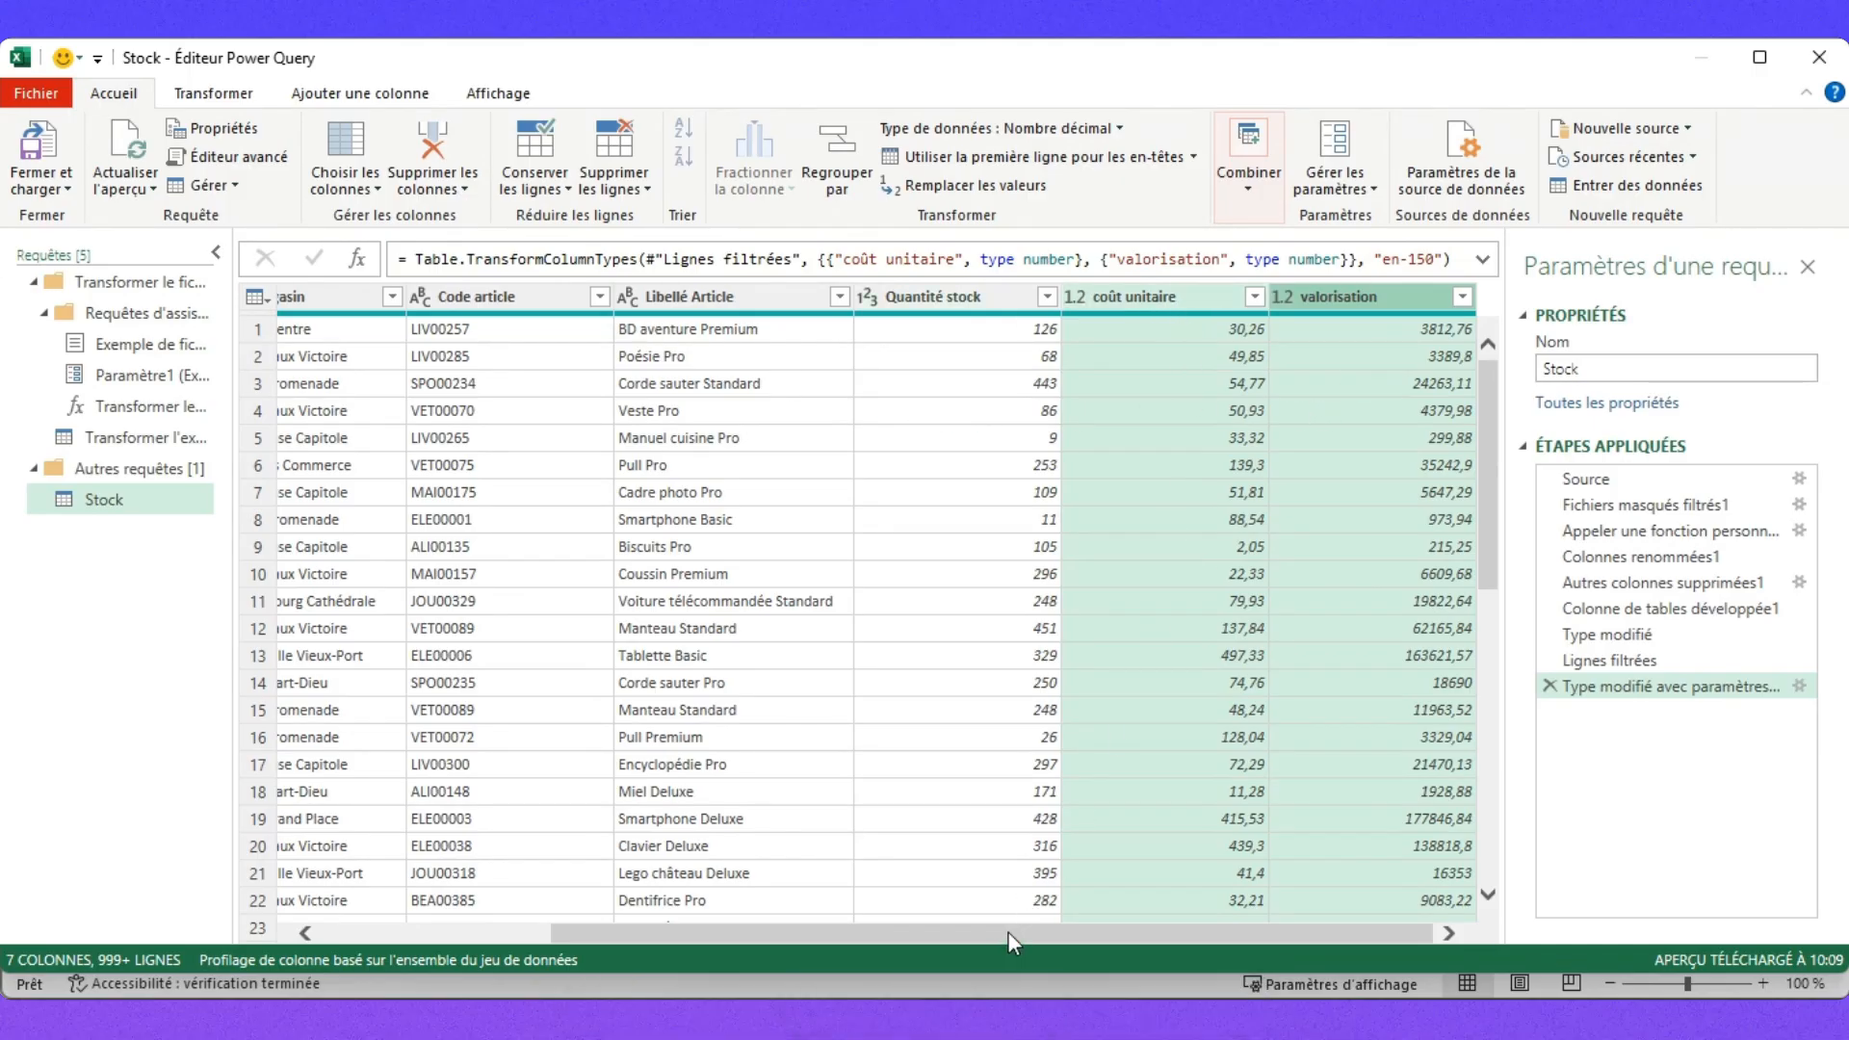
Select the Source.Name column and show the Ajouter une colonne tools.
left_click_drag(1009, 935, 511, 942)
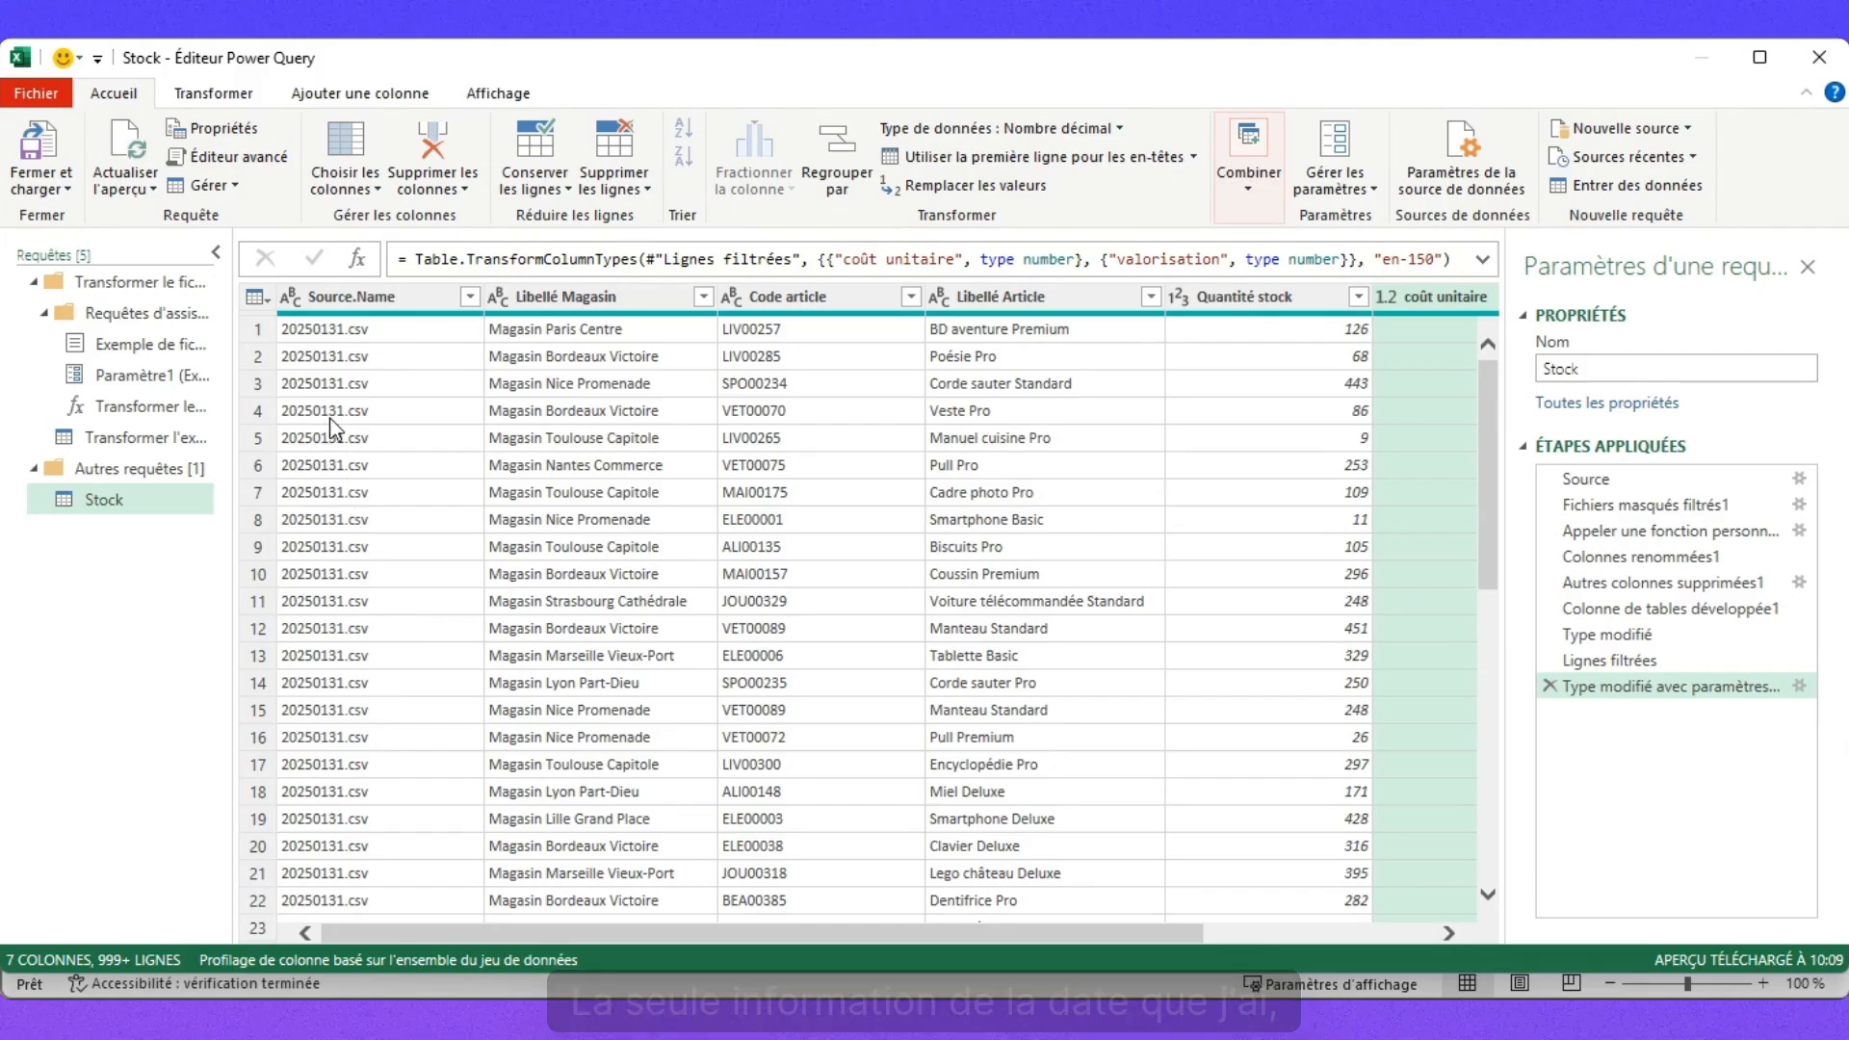
left_click(374, 299)
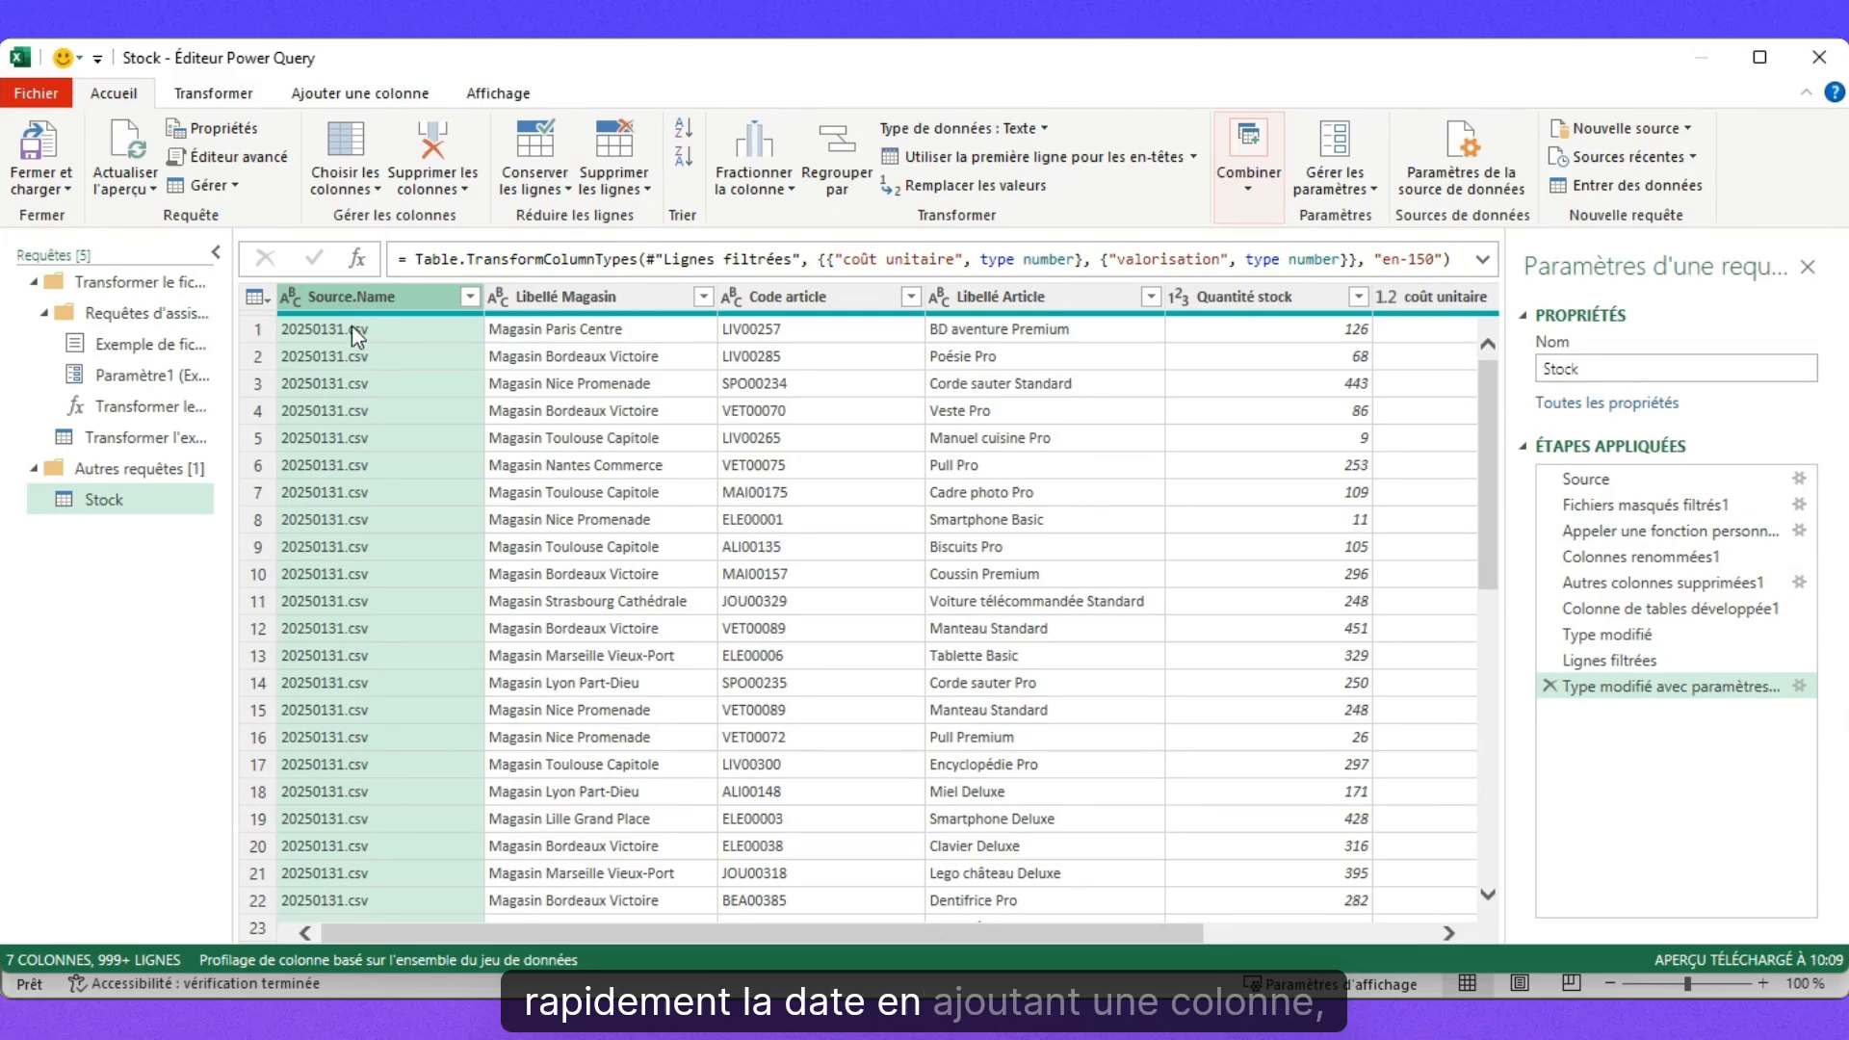
left_click(358, 93)
Add a column with Source.Name's text before '.', typed as Date (e.g. 31/01/2025).
left_click(714, 156)
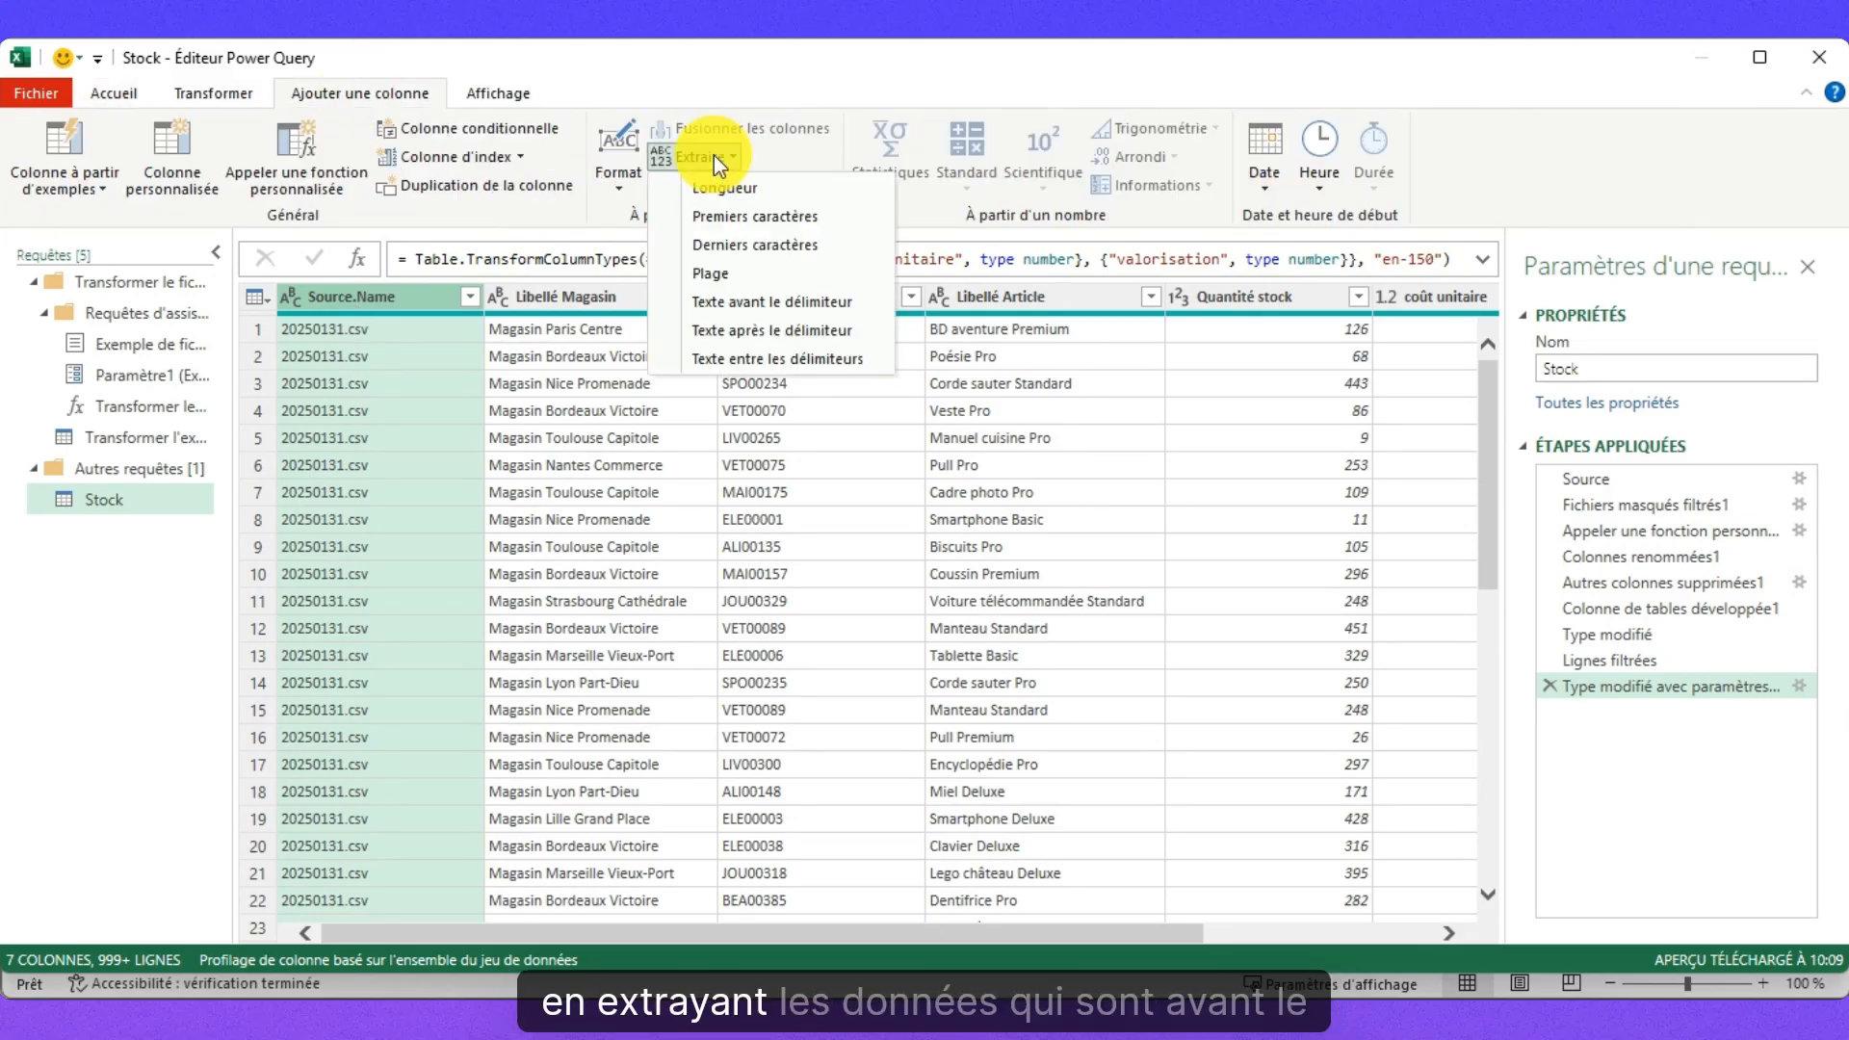
left_click(759, 300)
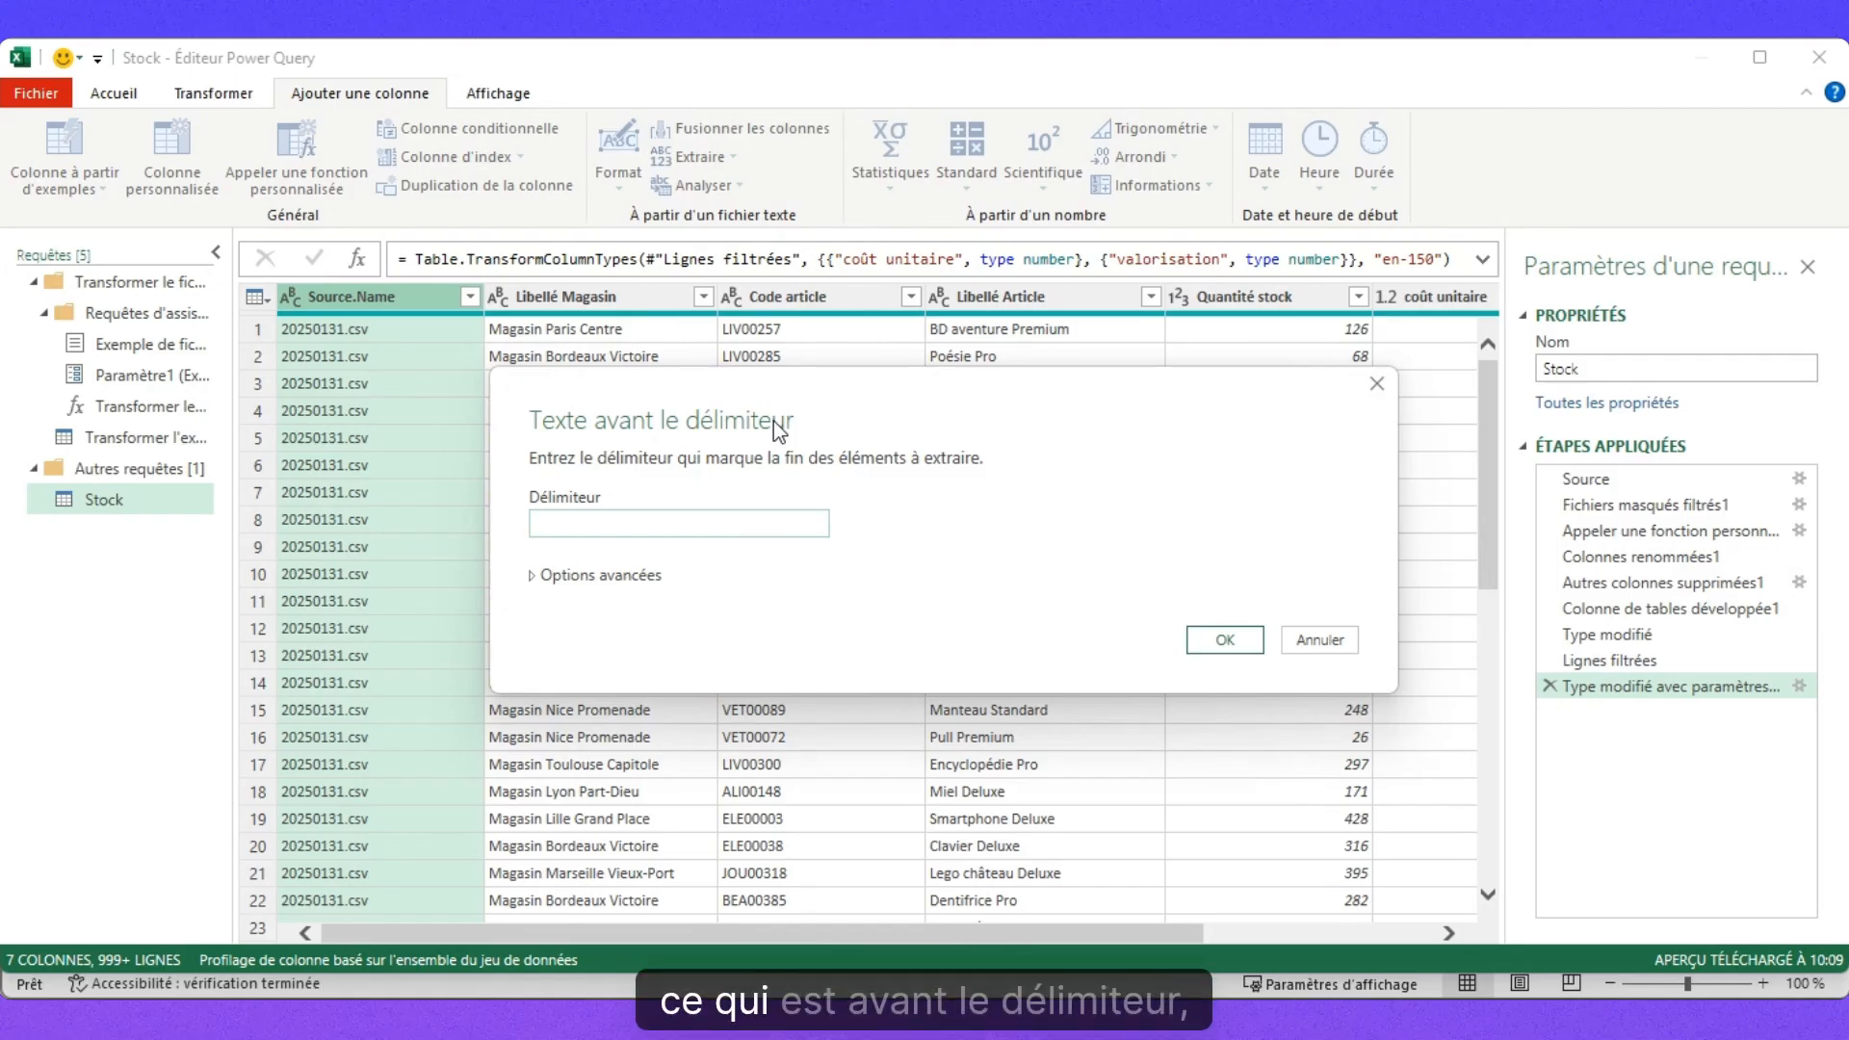
type(".")
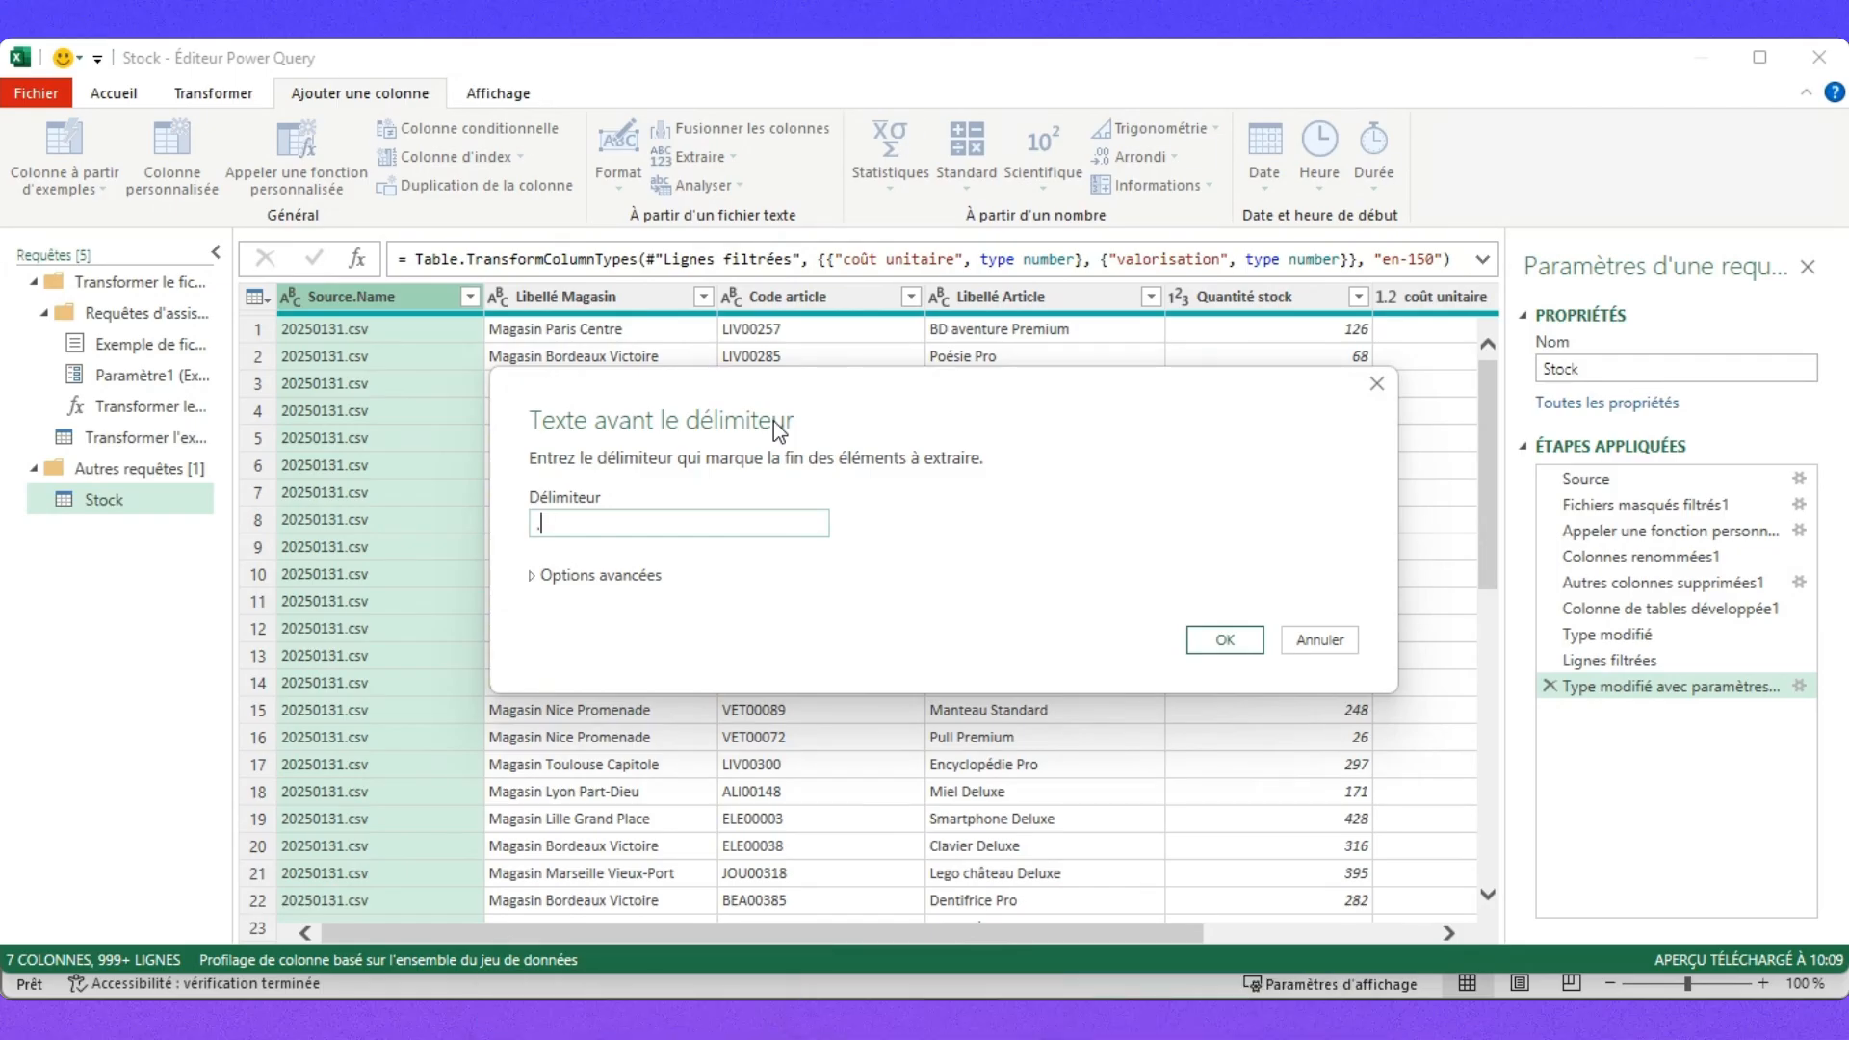
left_click_drag(1048, 932, 1432, 933)
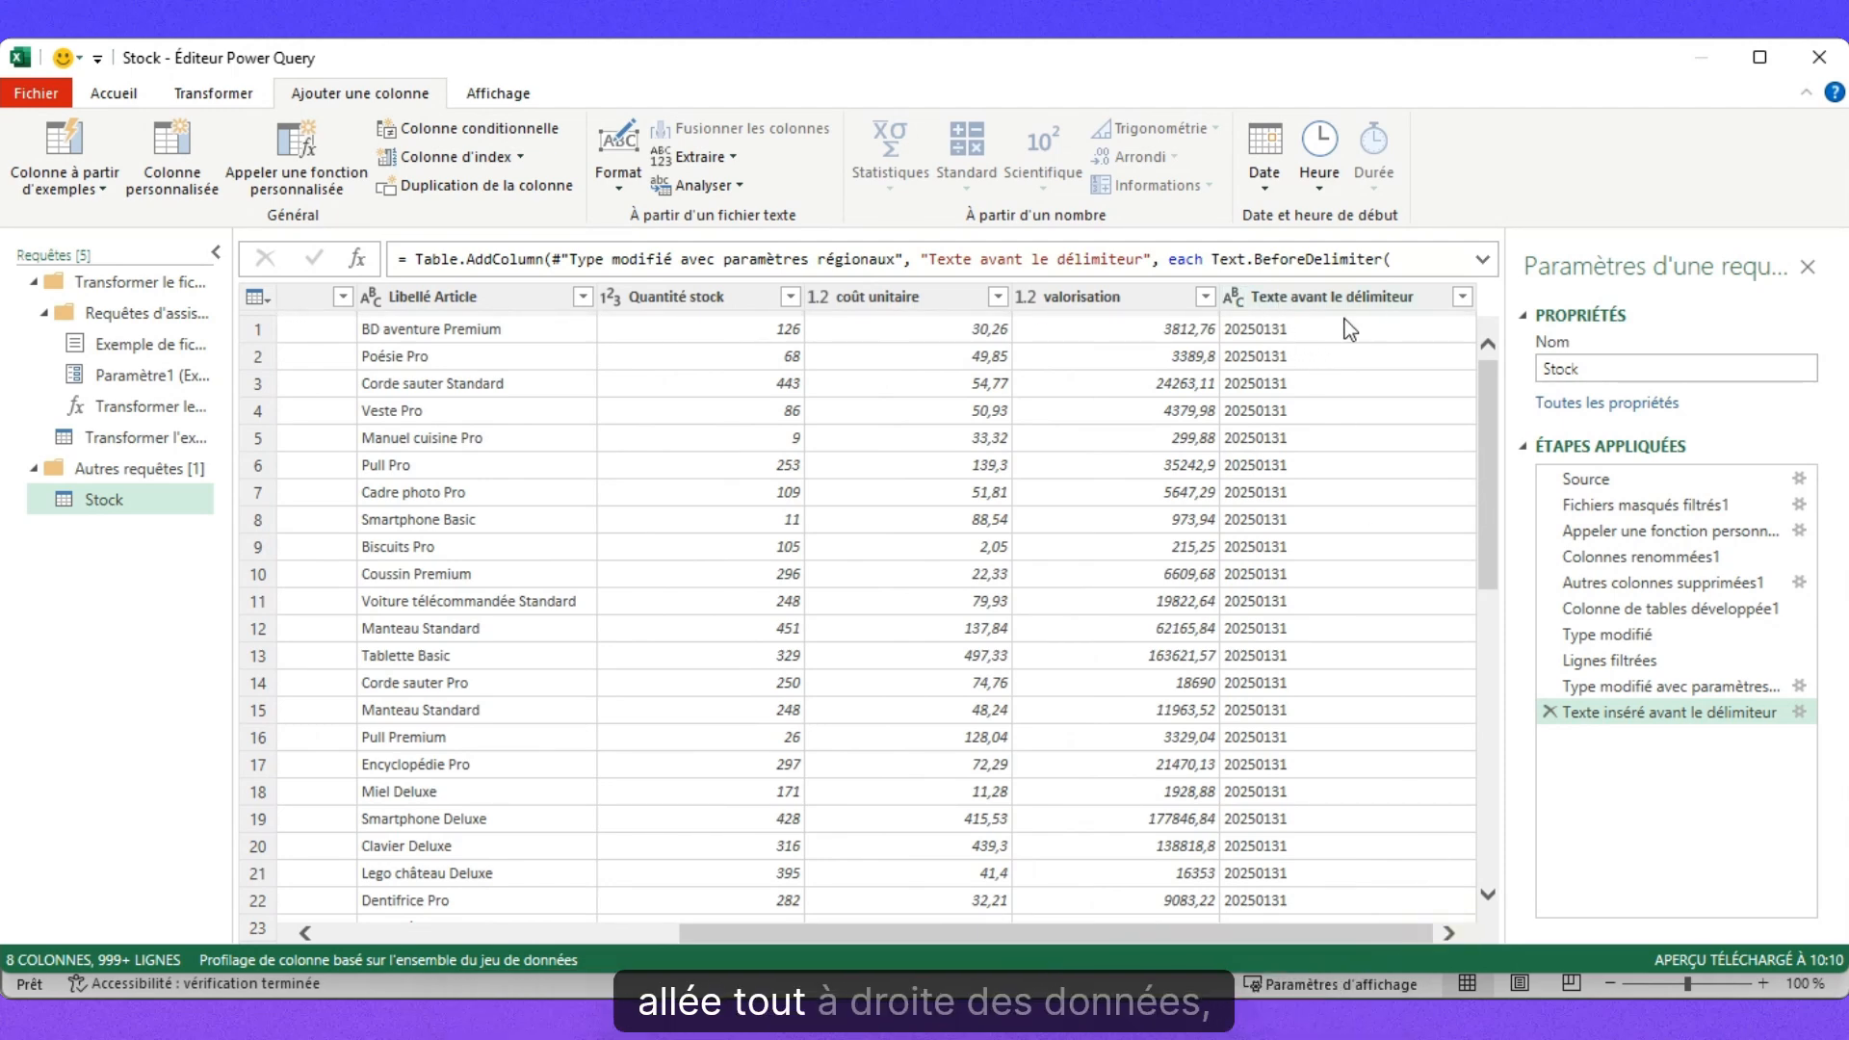
left_click(1240, 291)
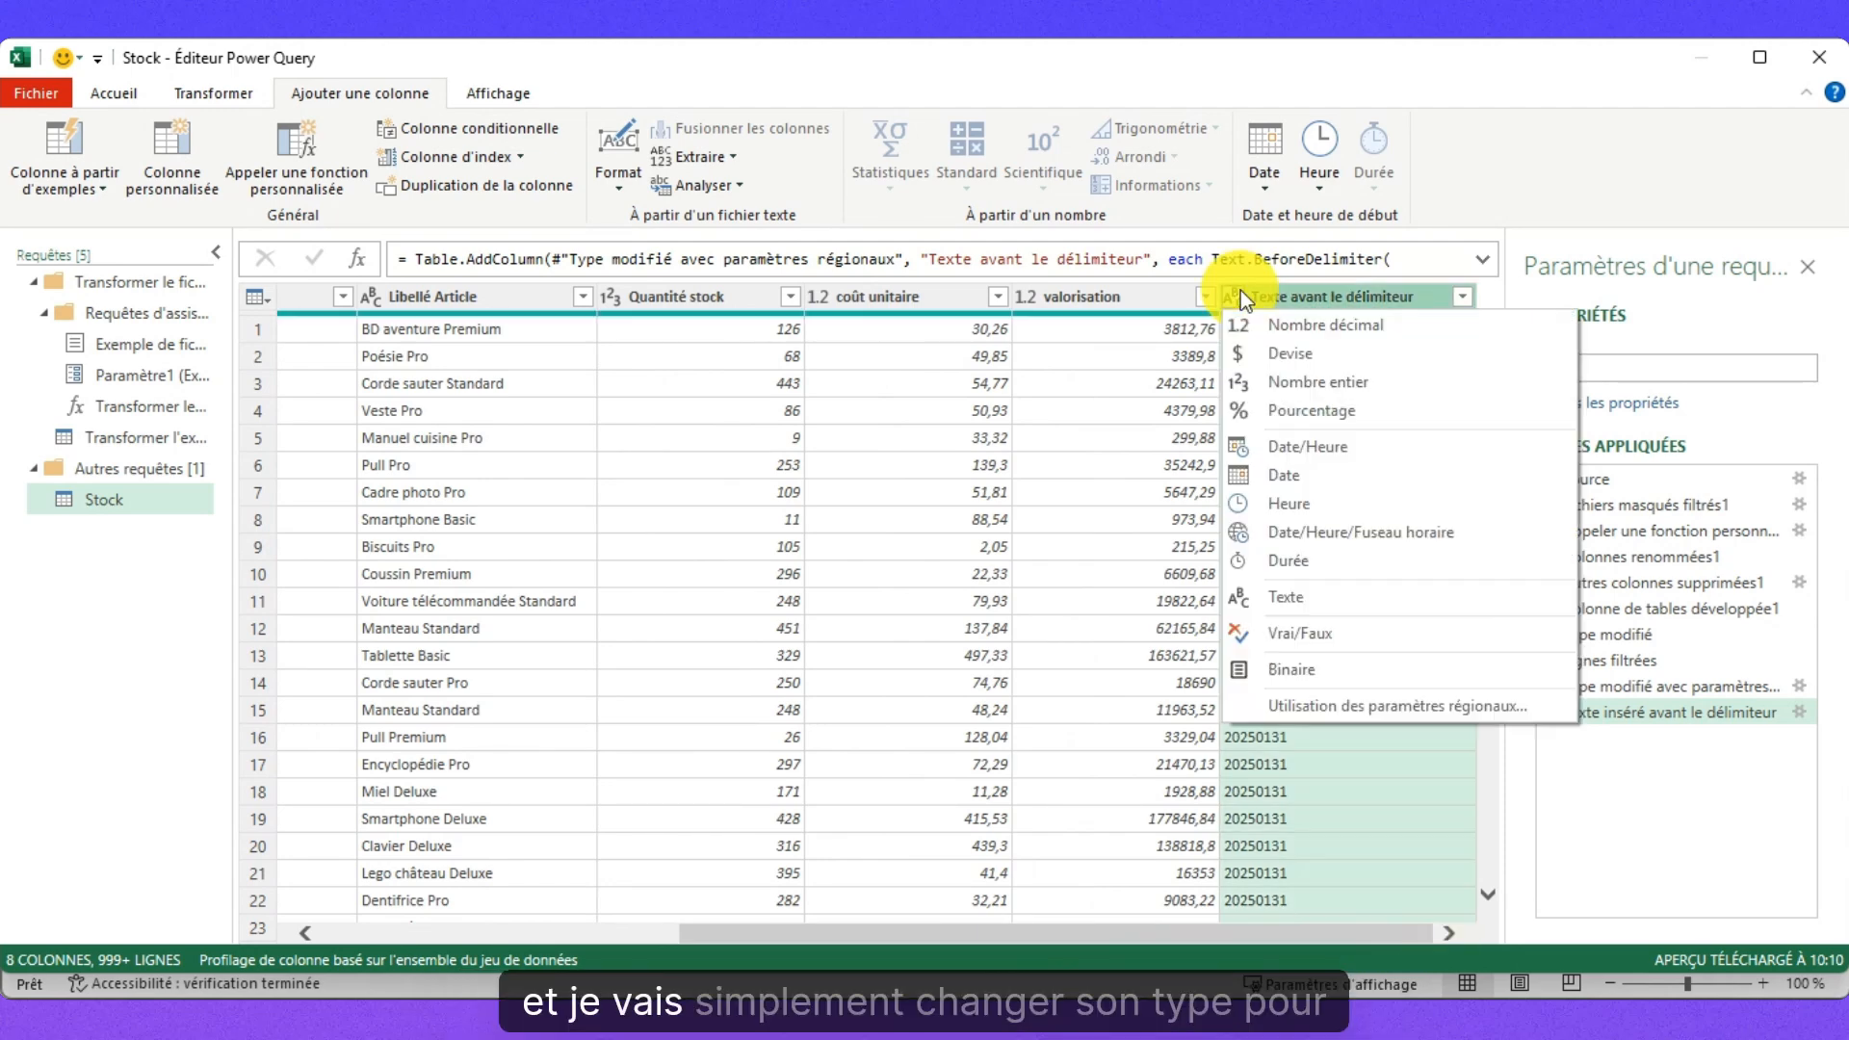
left_click(1327, 472)
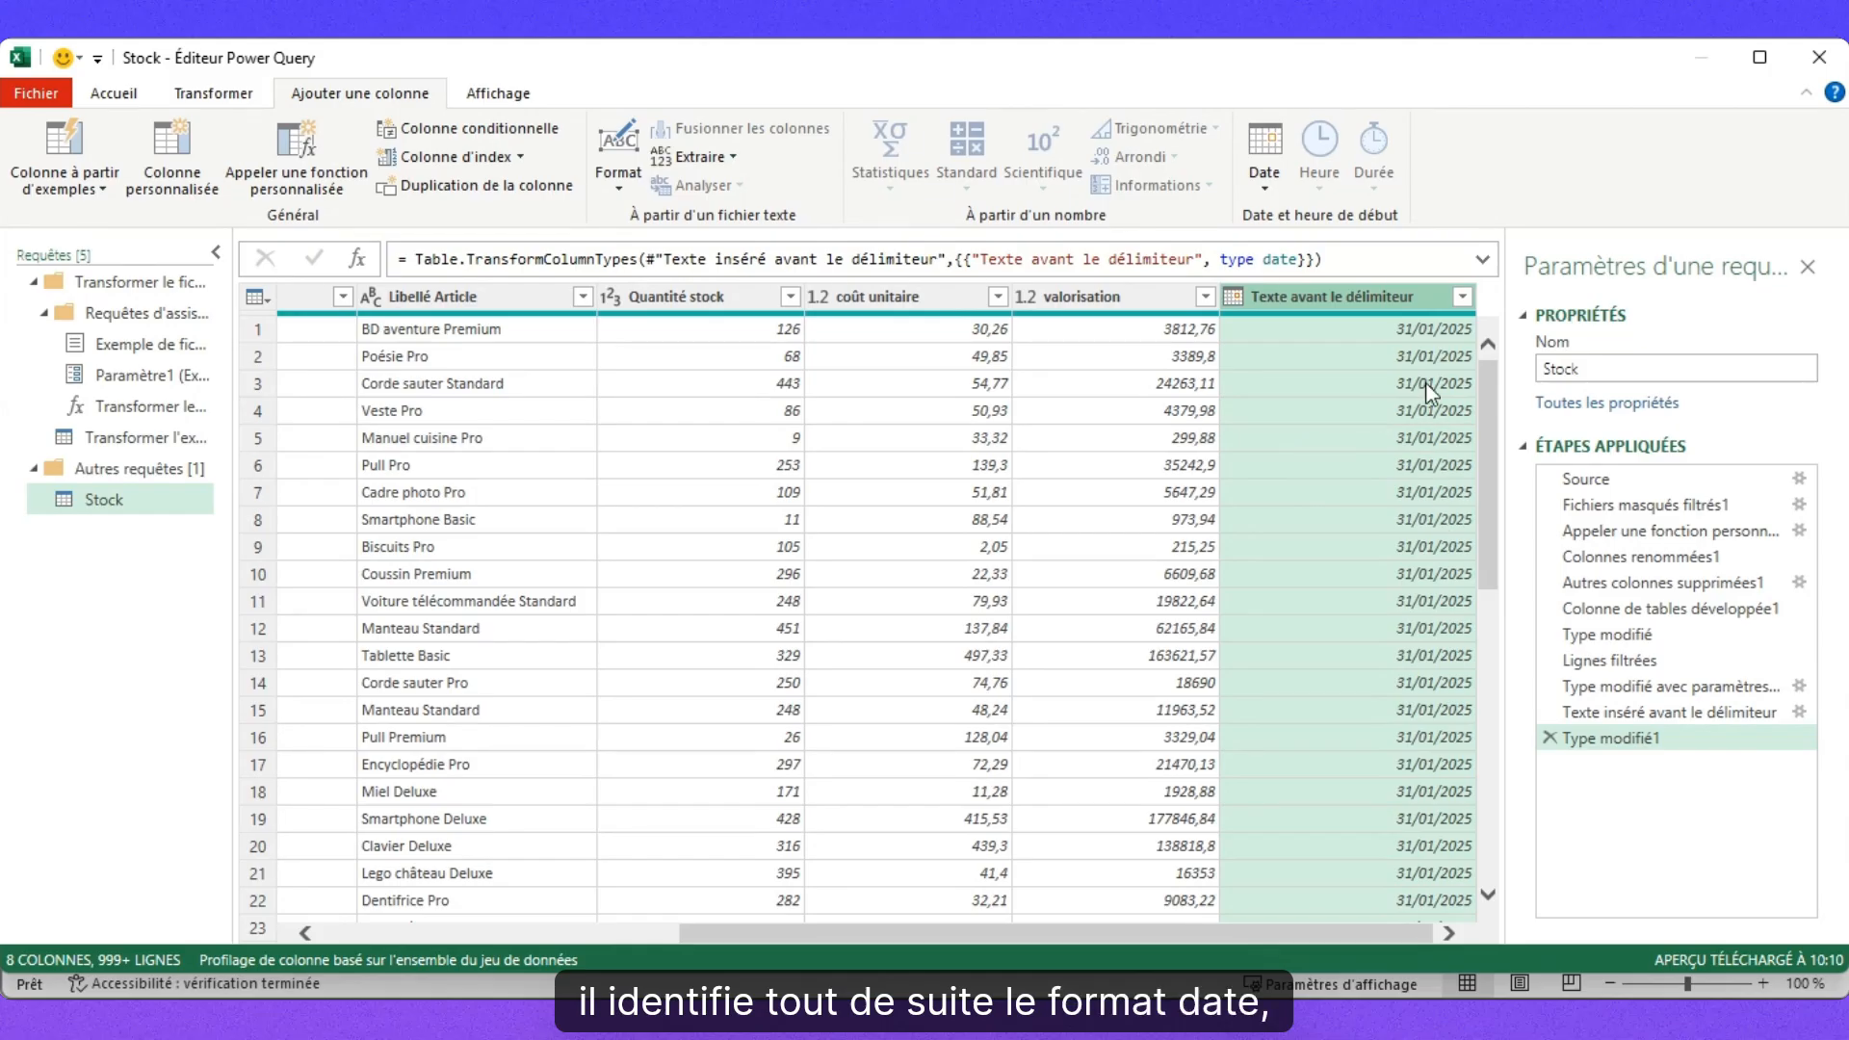
Review the date column's values and rename the column to Date fin de mois.
left_click(1463, 299)
left_click(1428, 709)
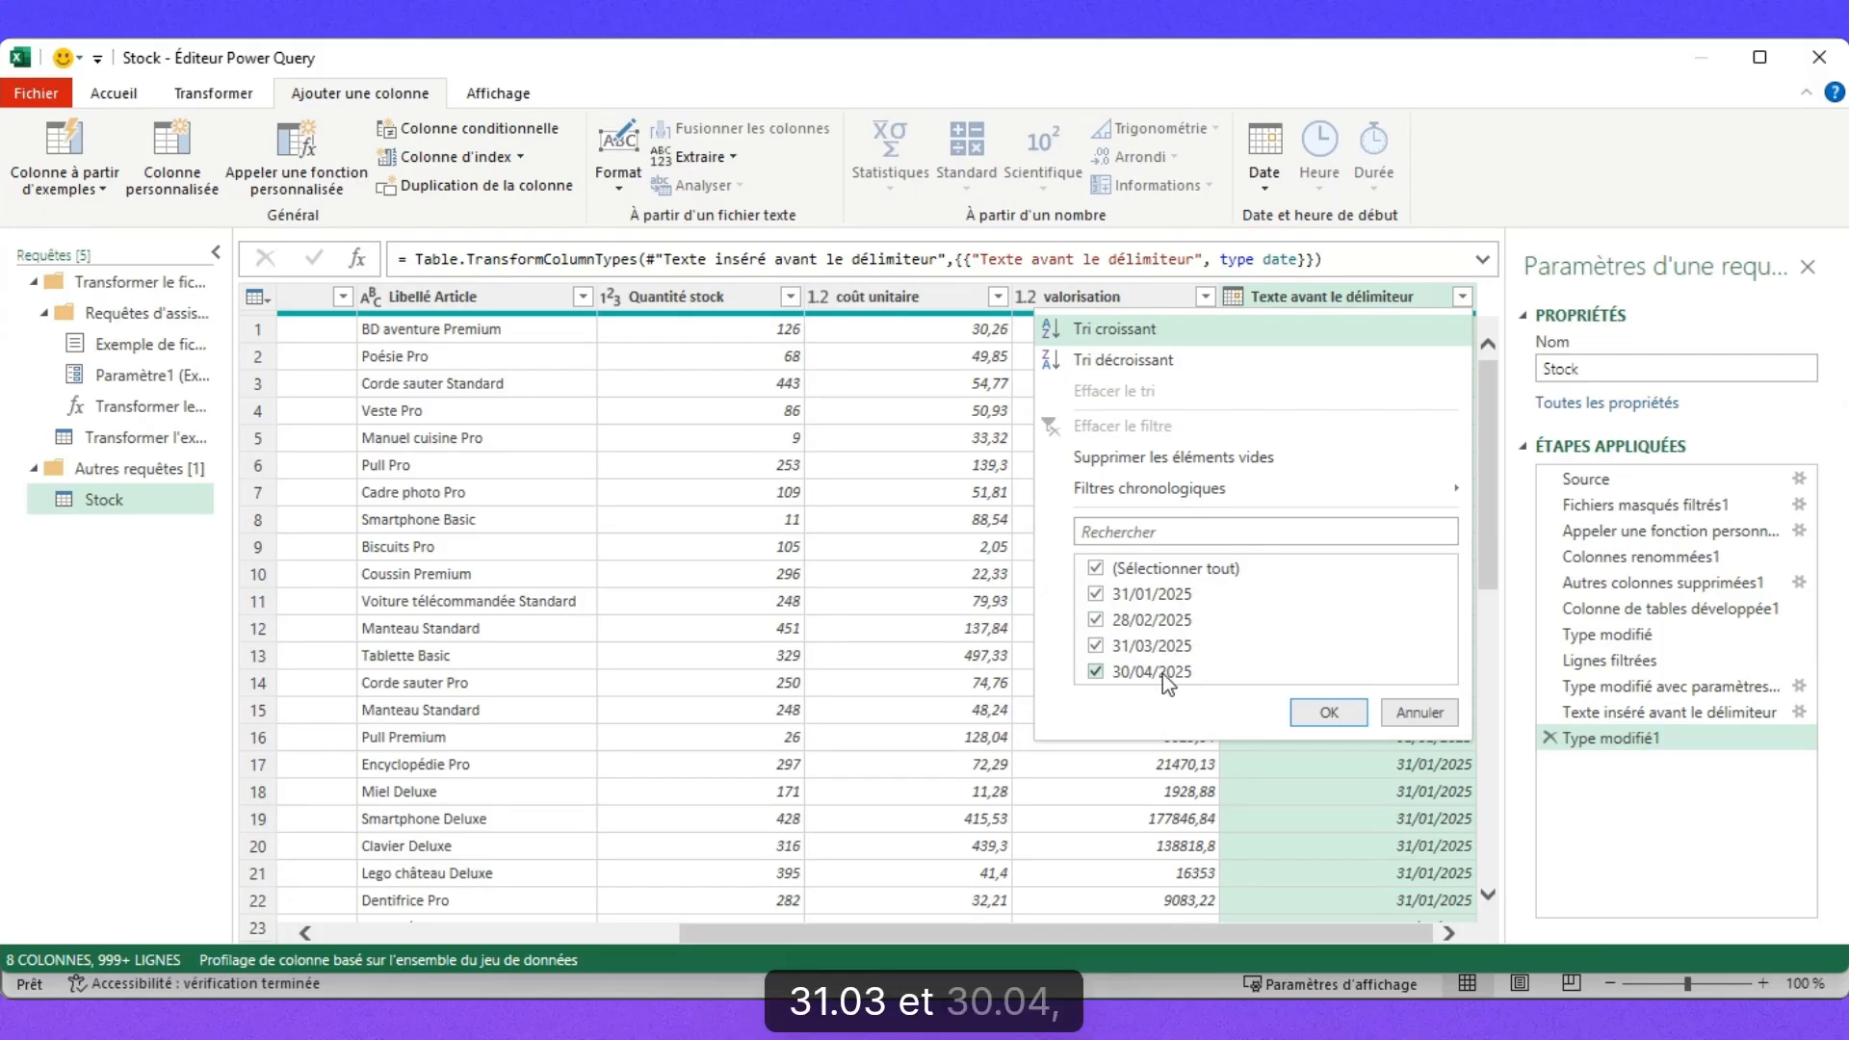
left_click(1398, 297)
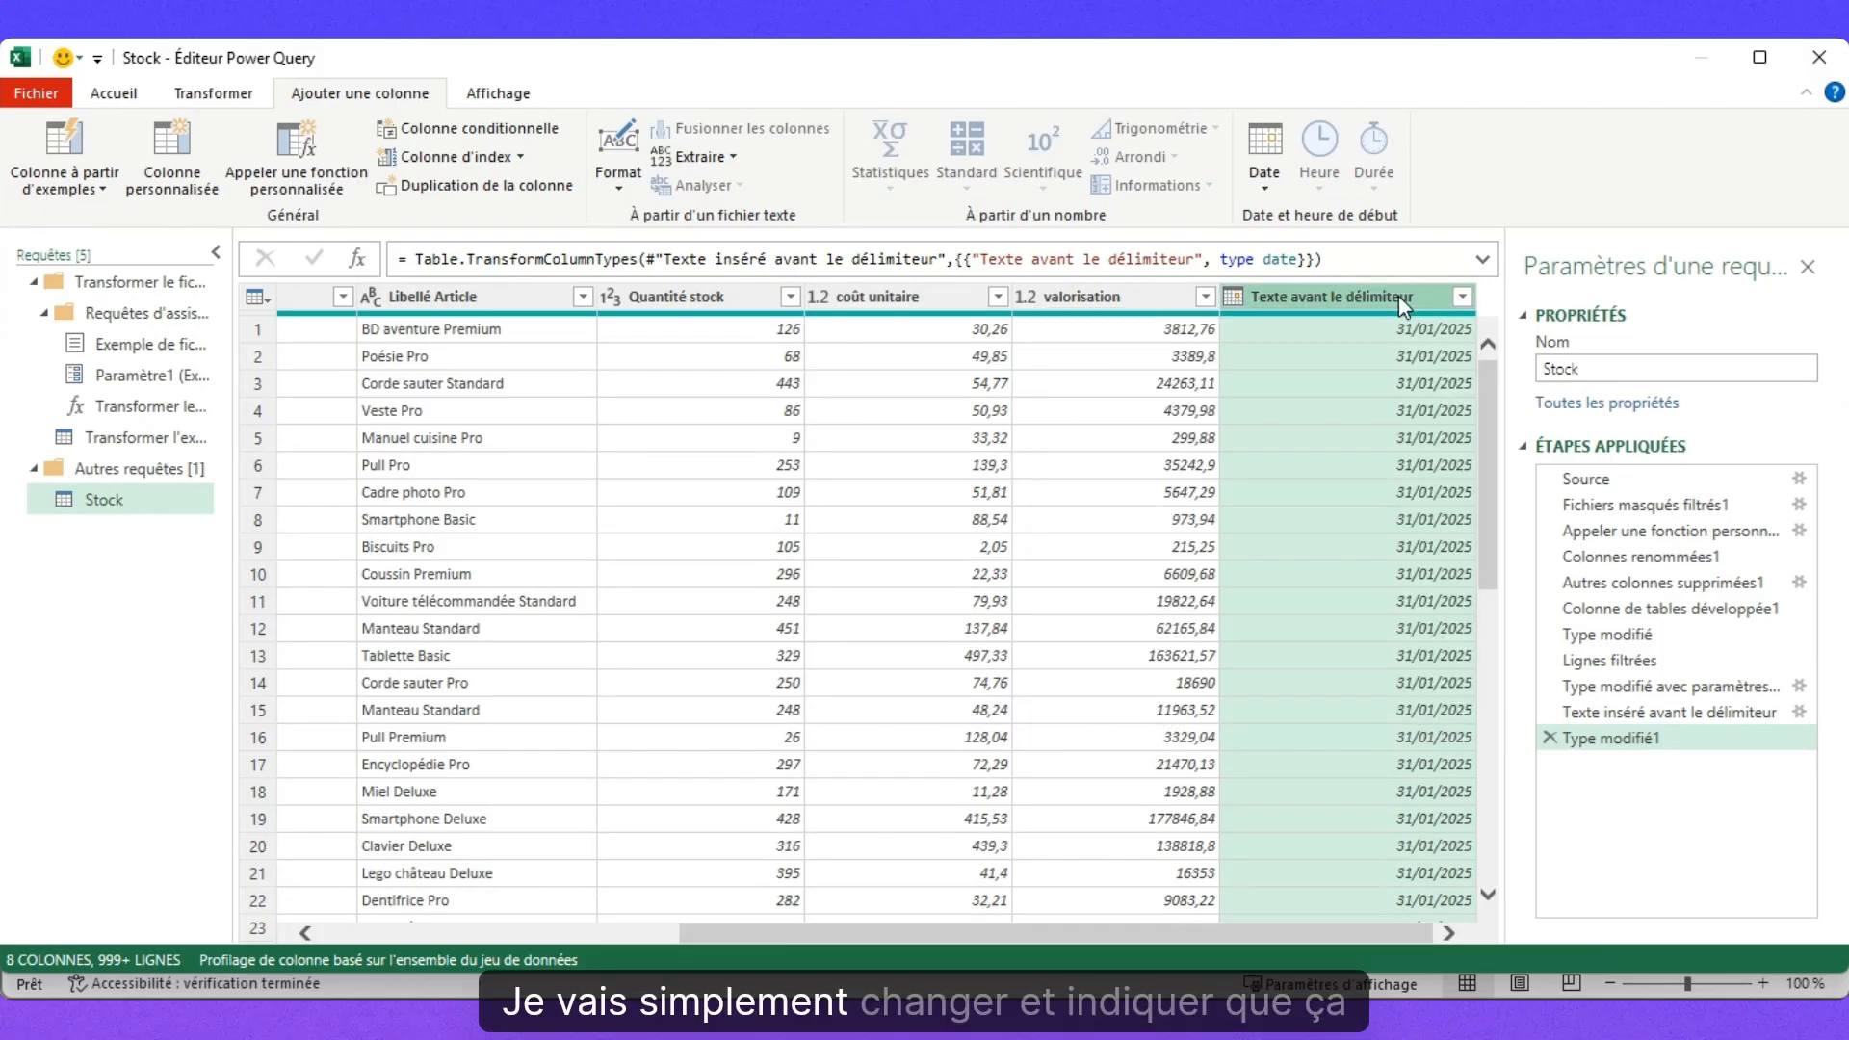
double_click(1315, 299)
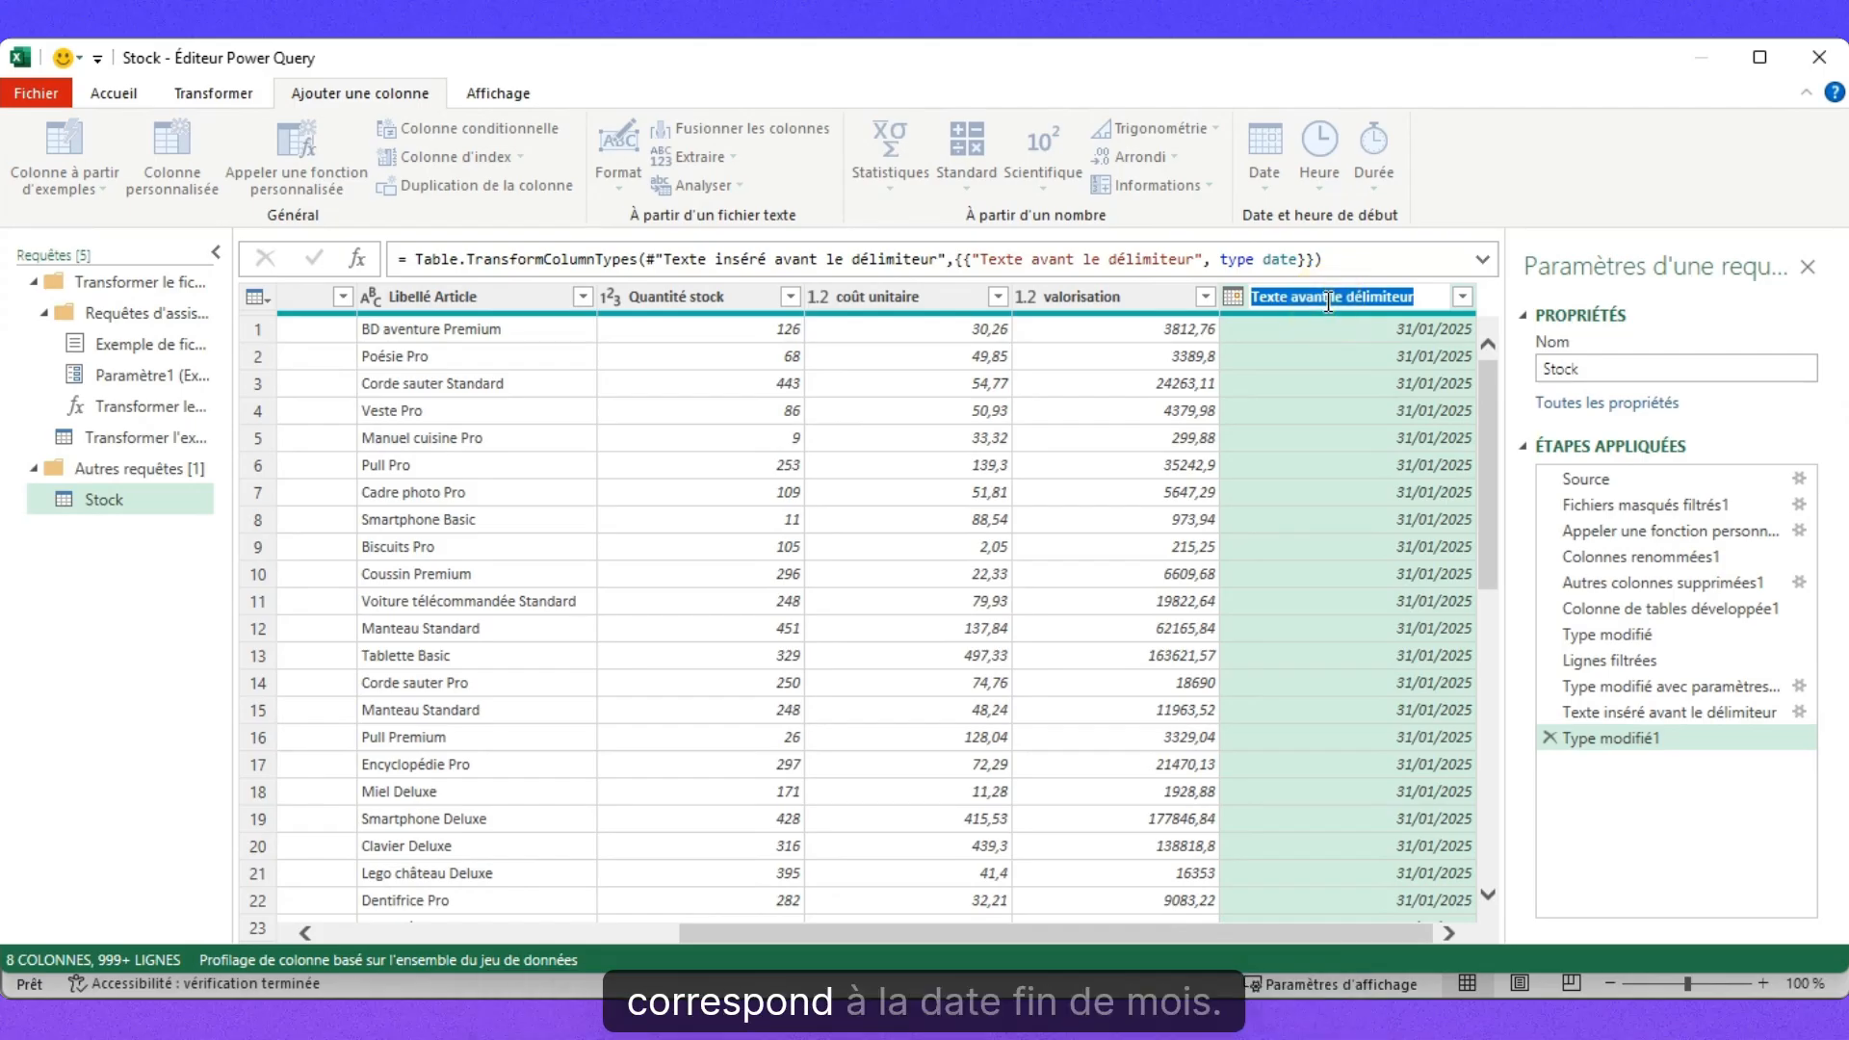
type("Date fin de mois")
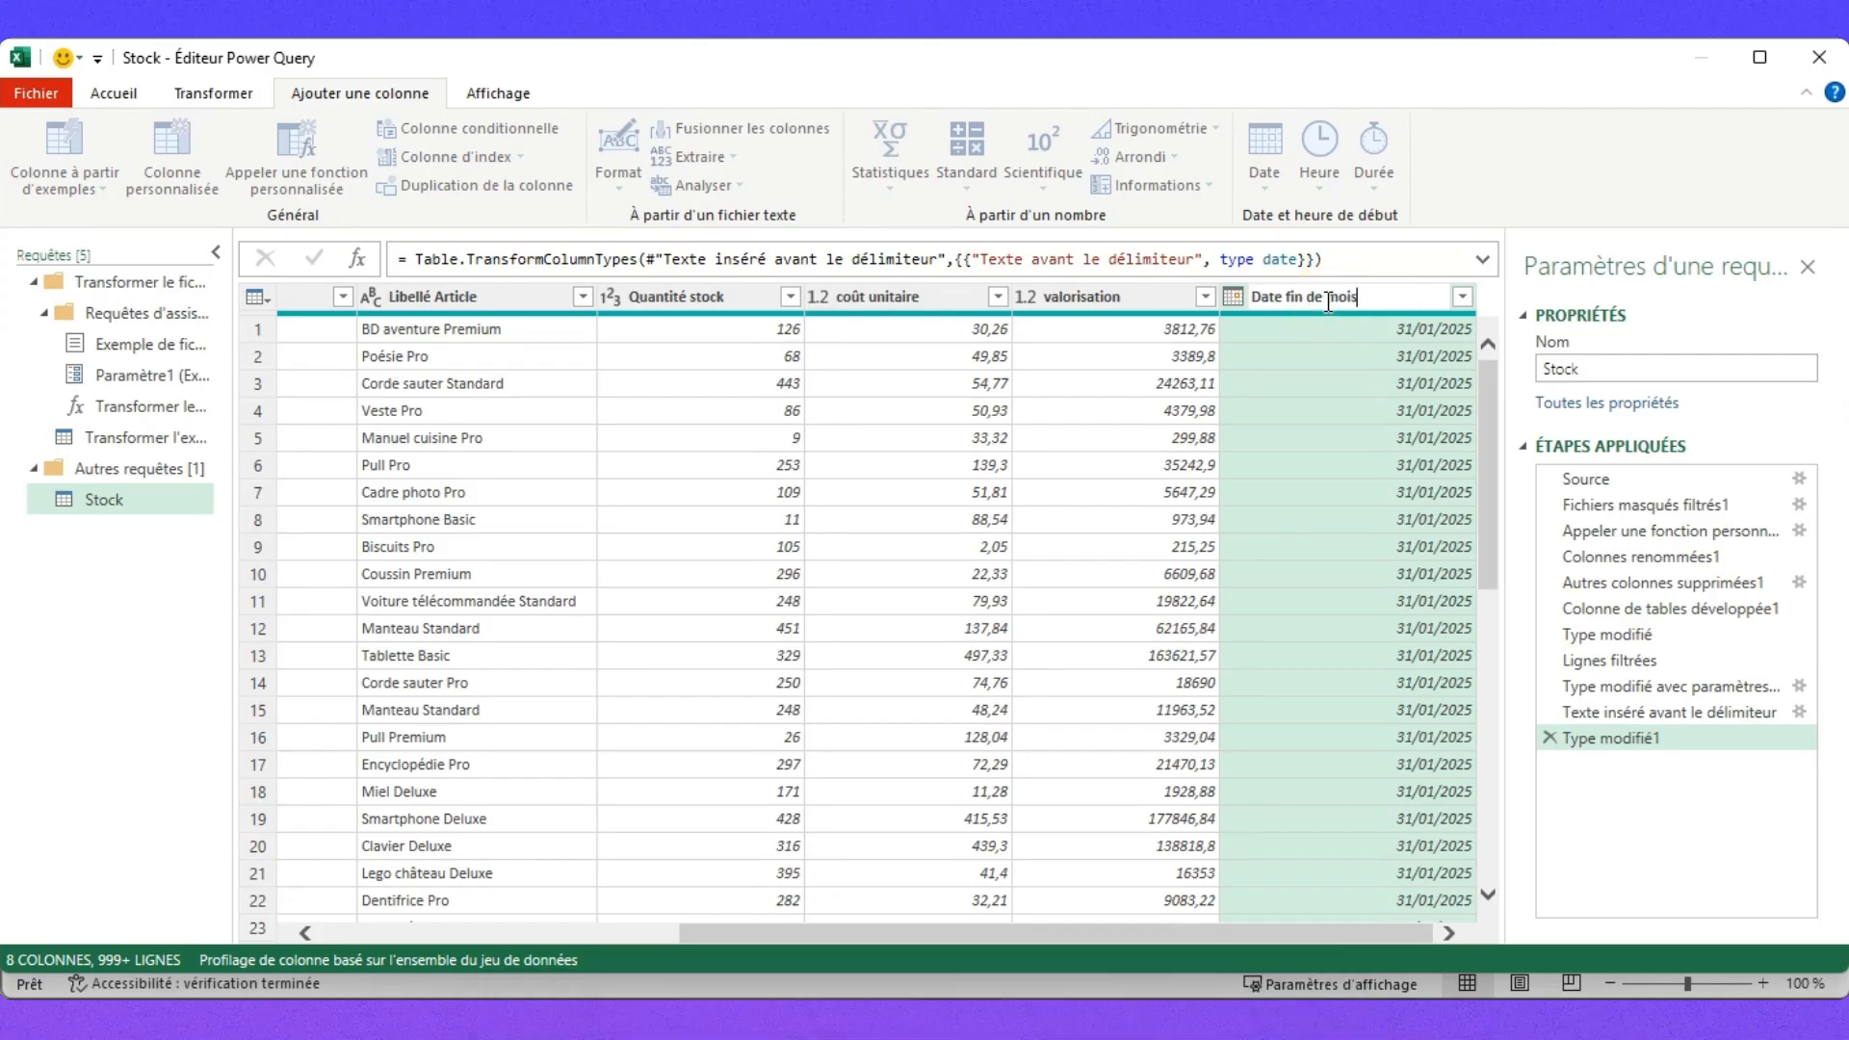
key("Return")
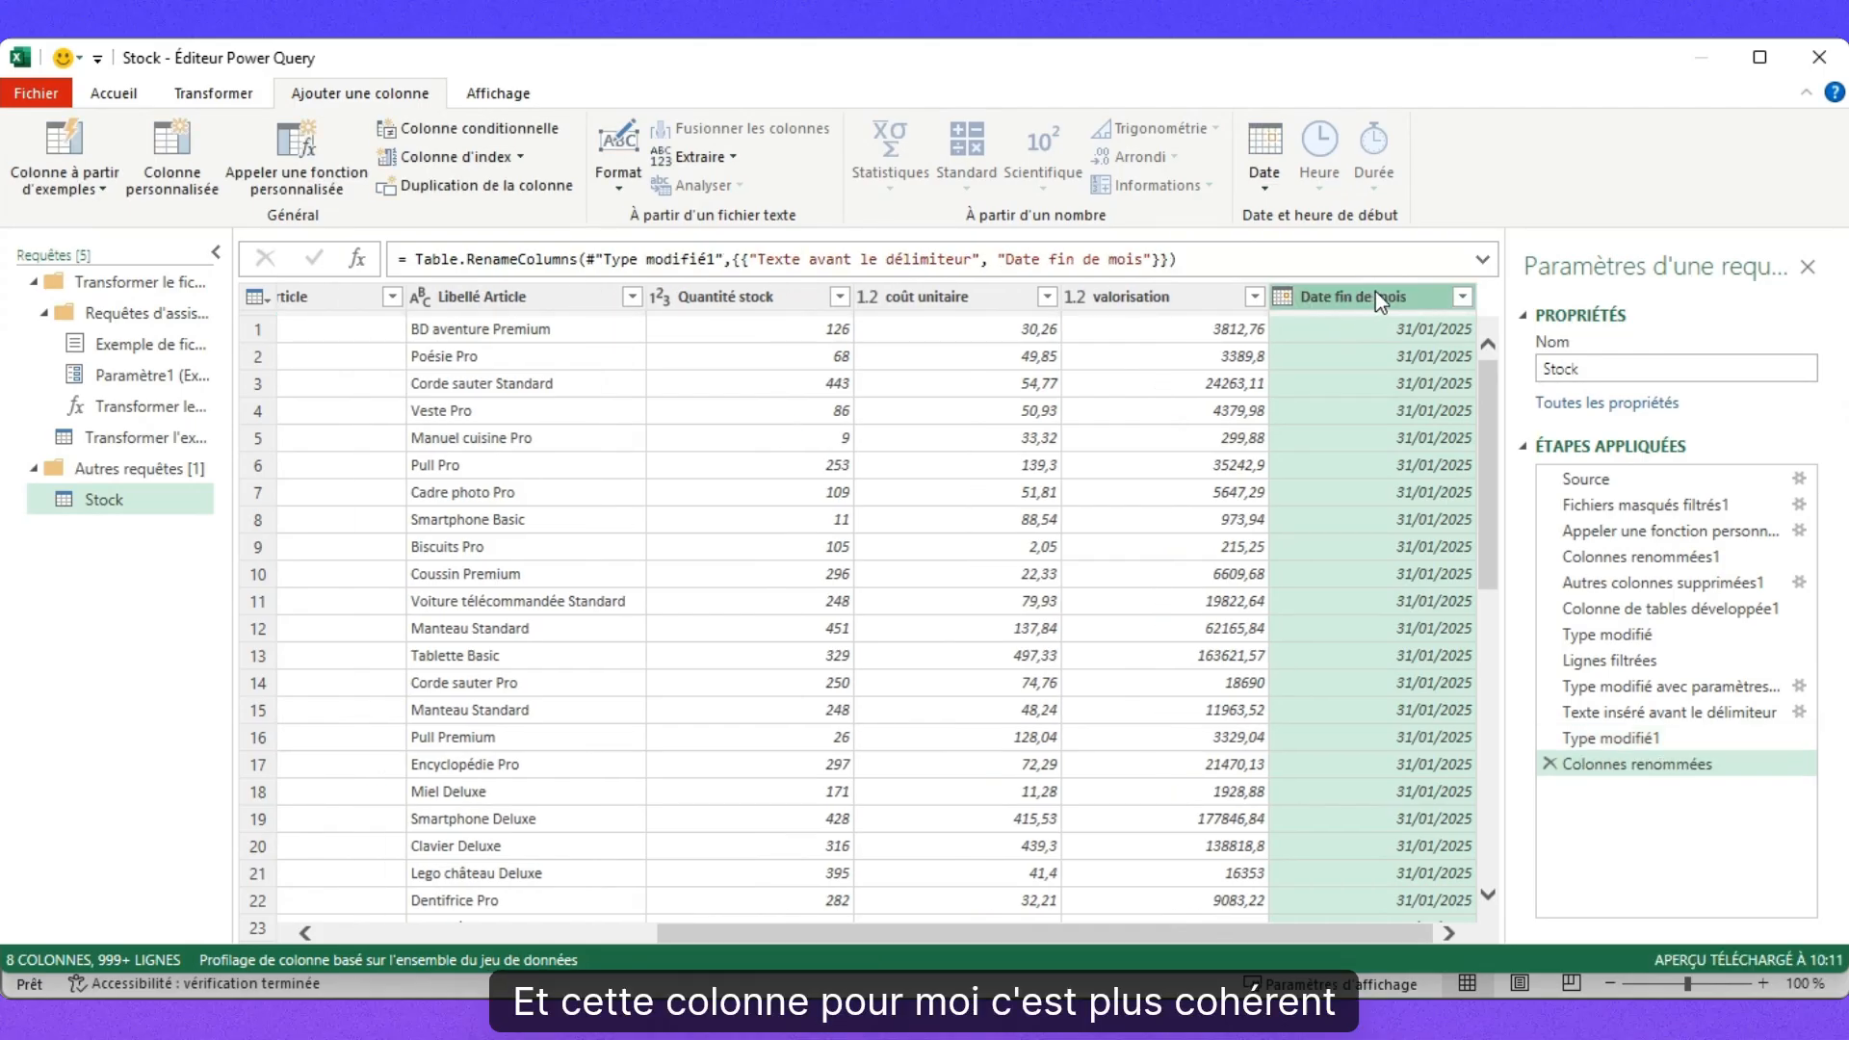
Move Date fin de mois to the first position and delete the Source.Name column.
left_click_drag(1383, 293, 276, 338)
right_click(552, 297)
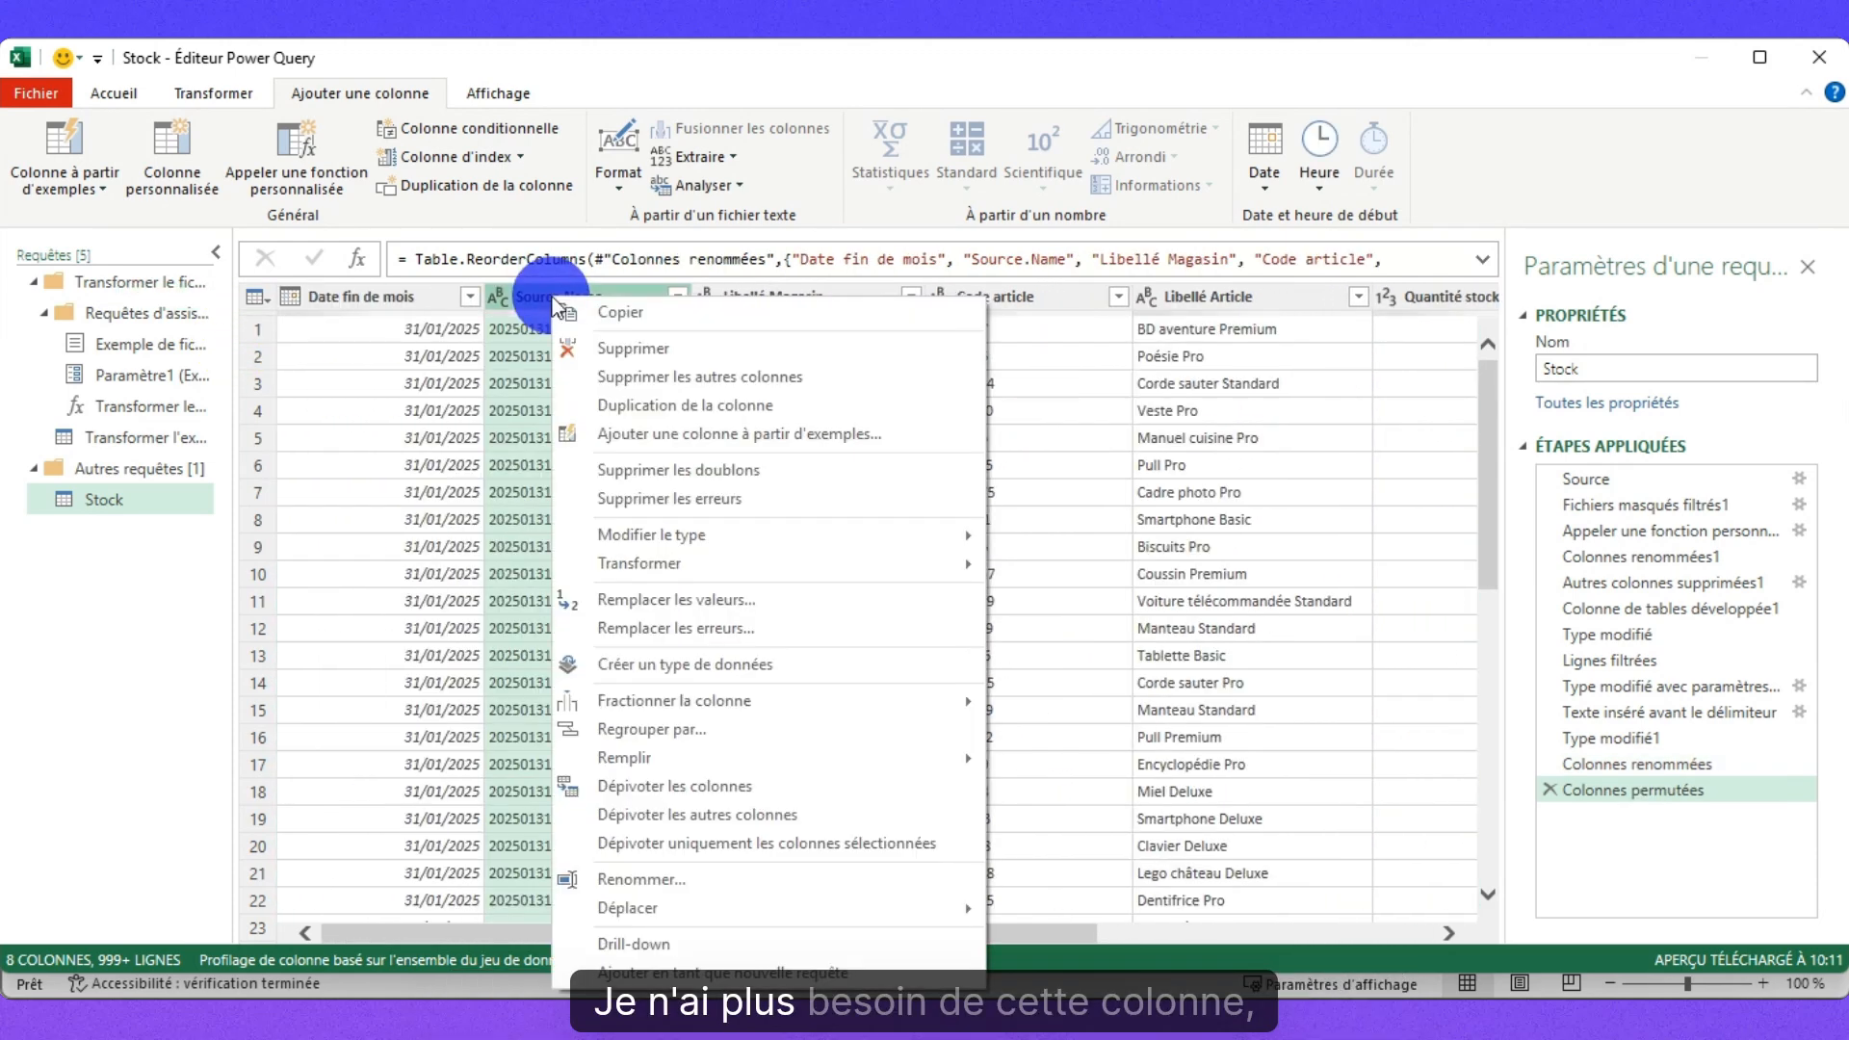
left_click(636, 349)
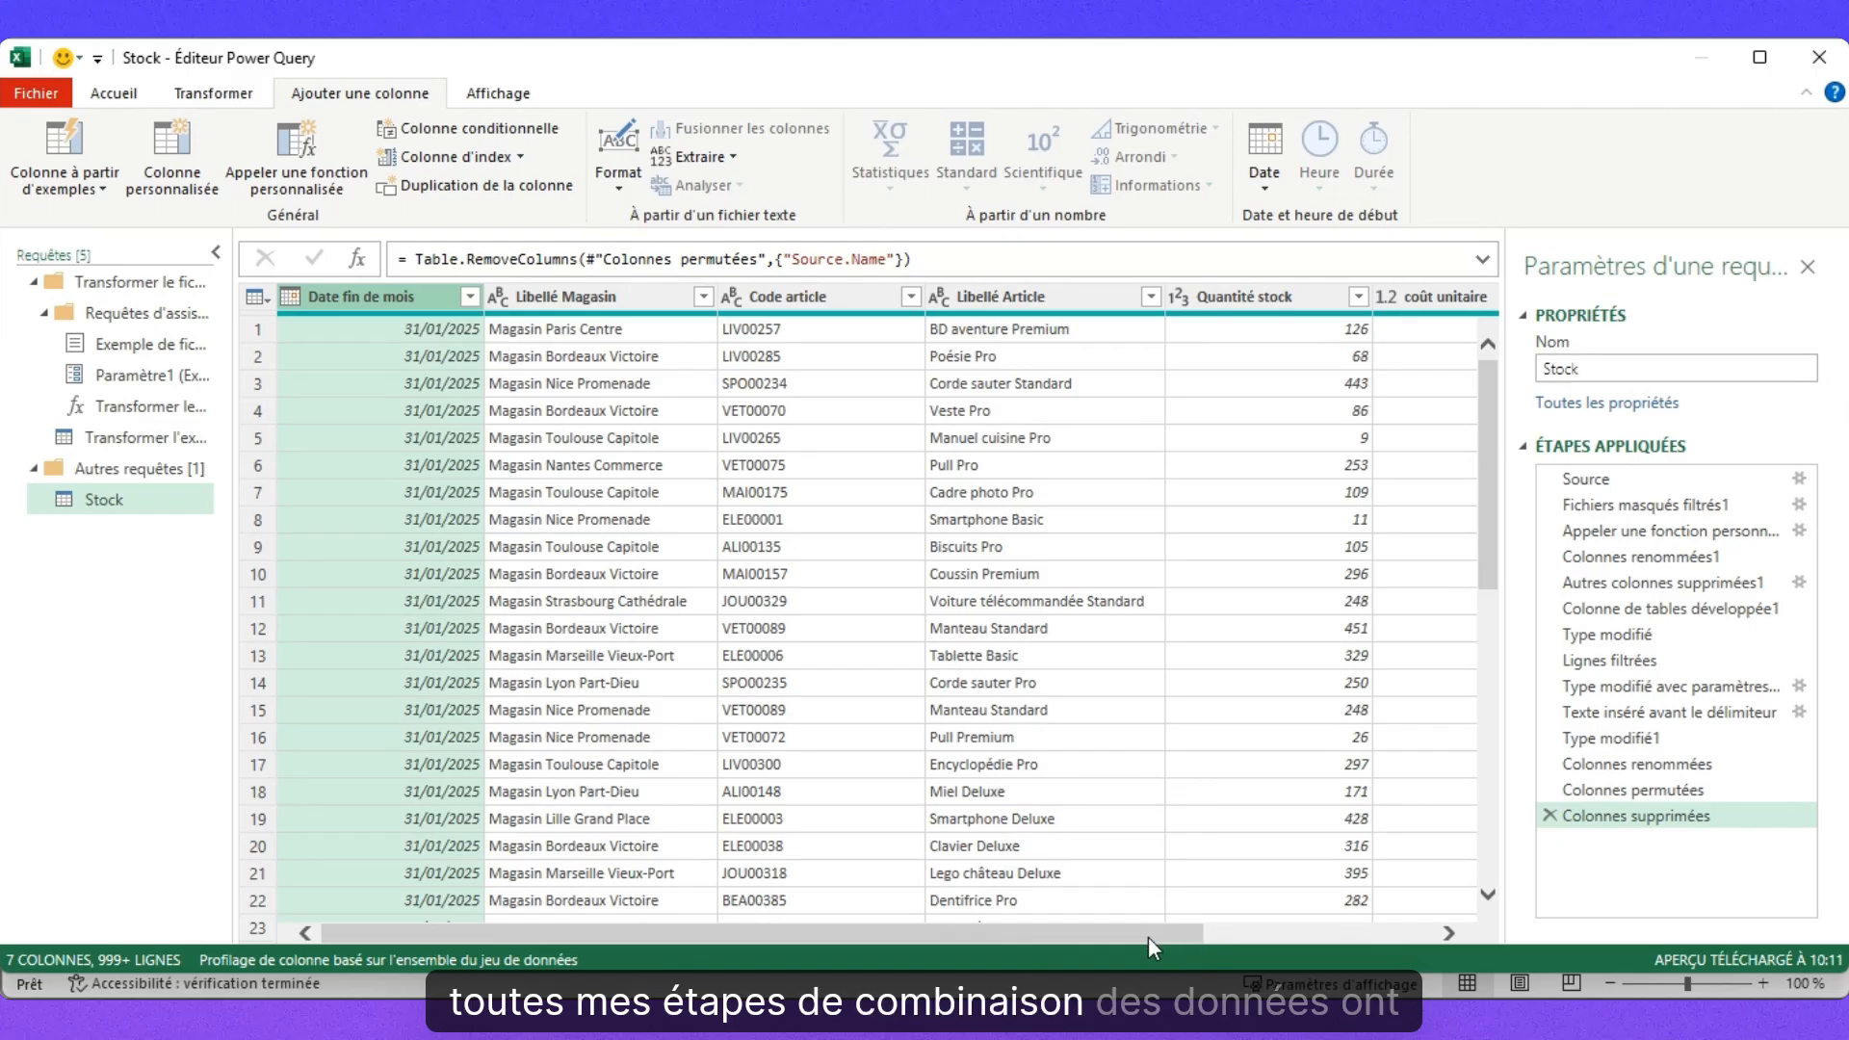
left_click_drag(1156, 934, 957, 943)
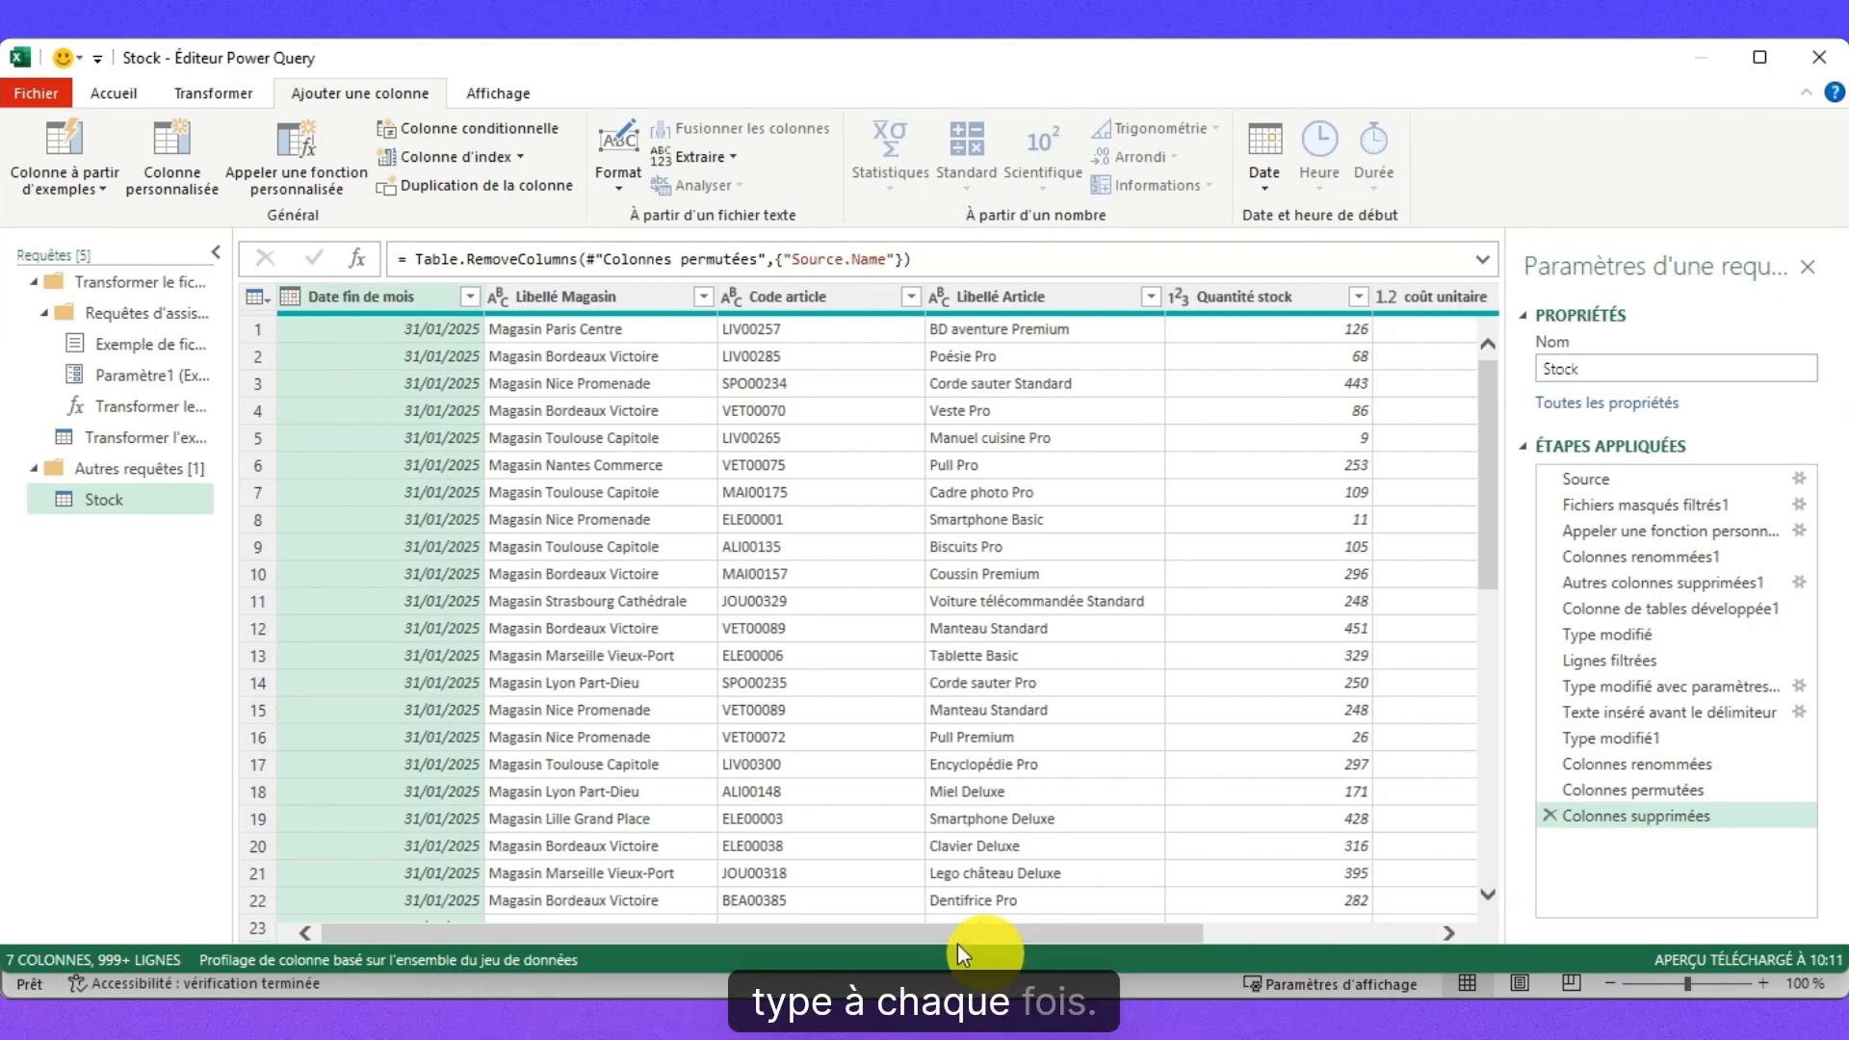
Load the Stock query with Fermer et charger dans… as a Rapport de tableau croisé dynamique on a new worksheet.
left_click(123, 92)
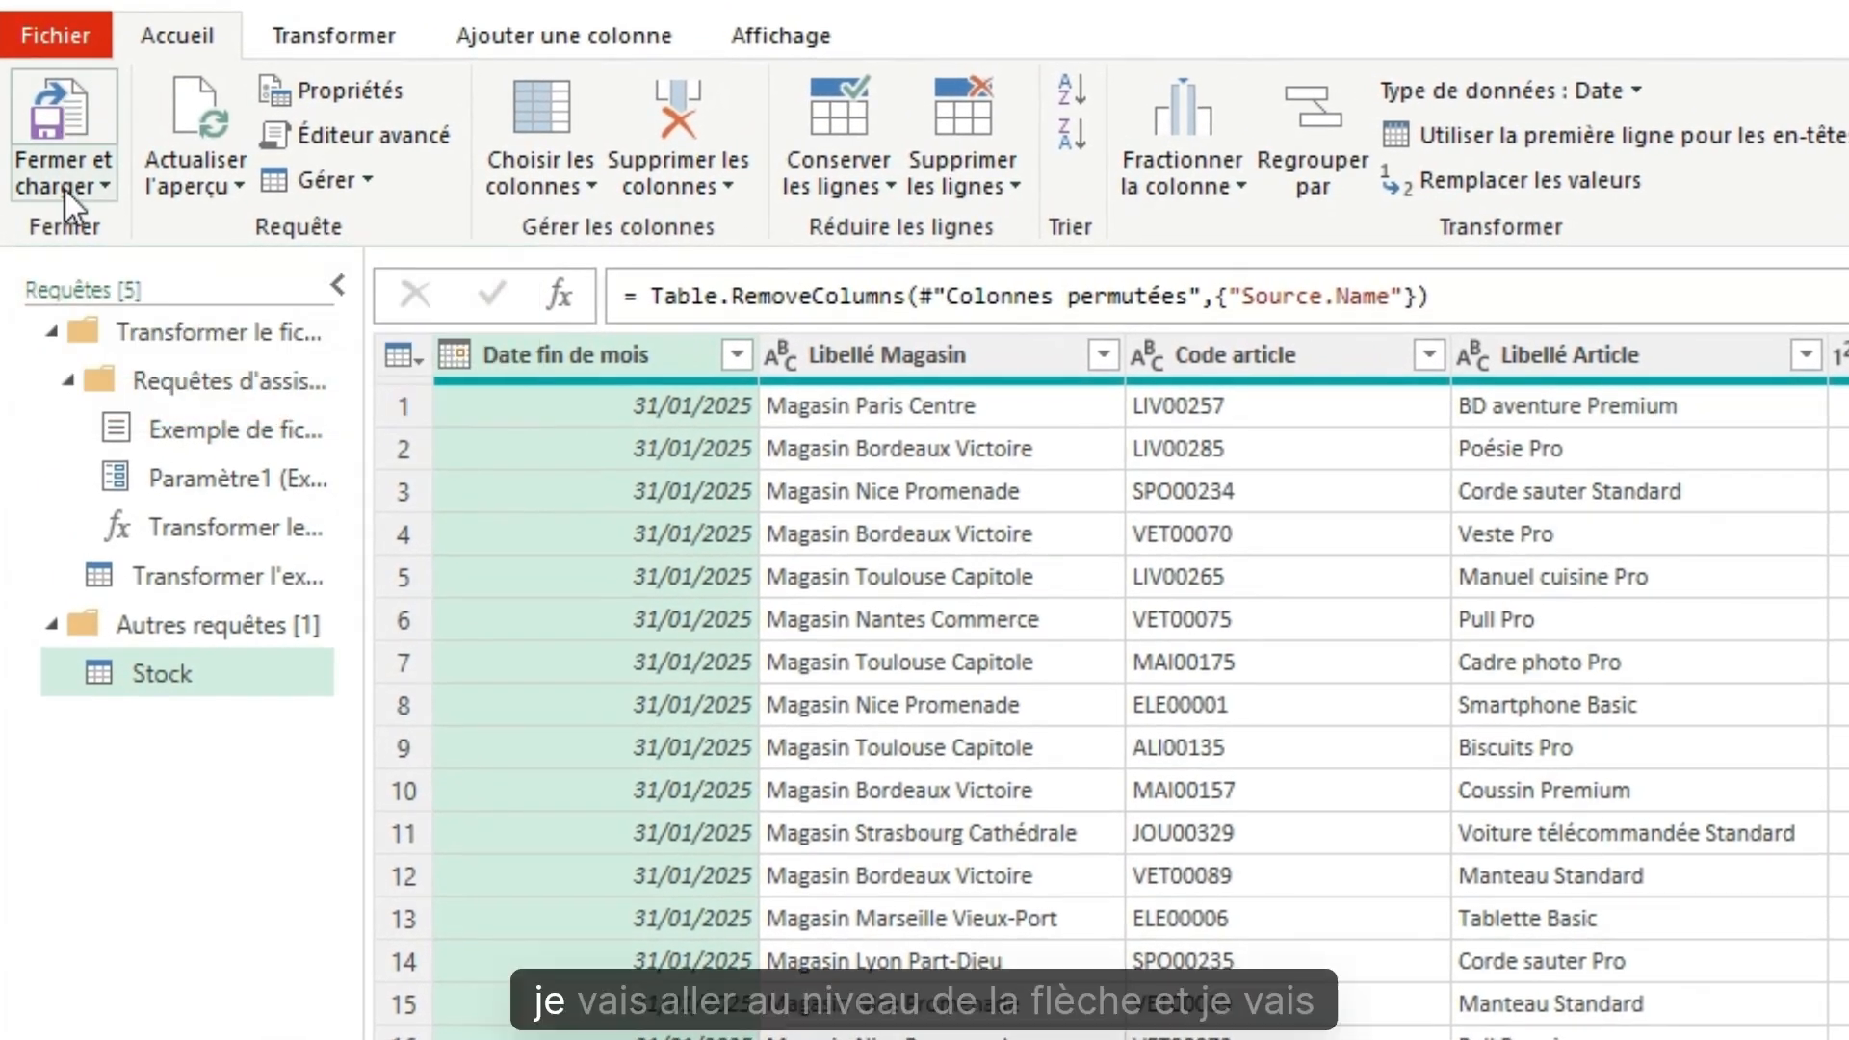
left_click(75, 198)
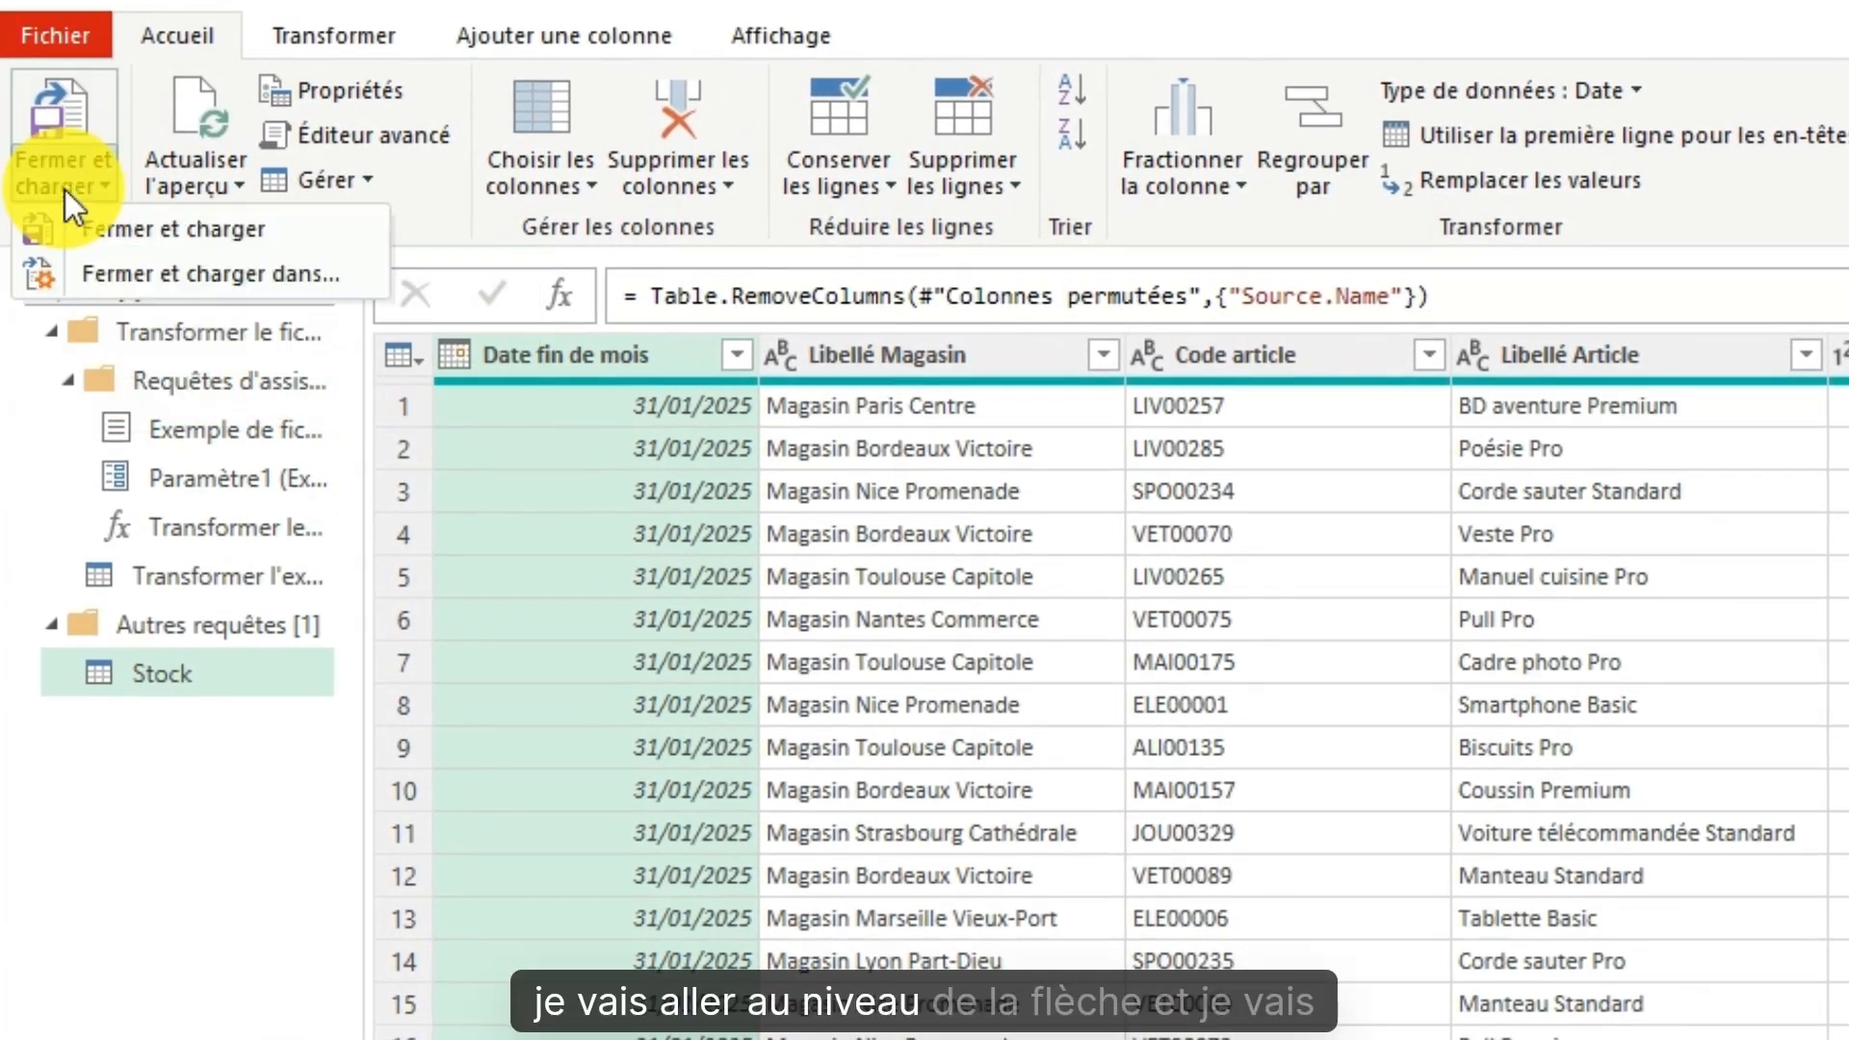
left_click(135, 277)
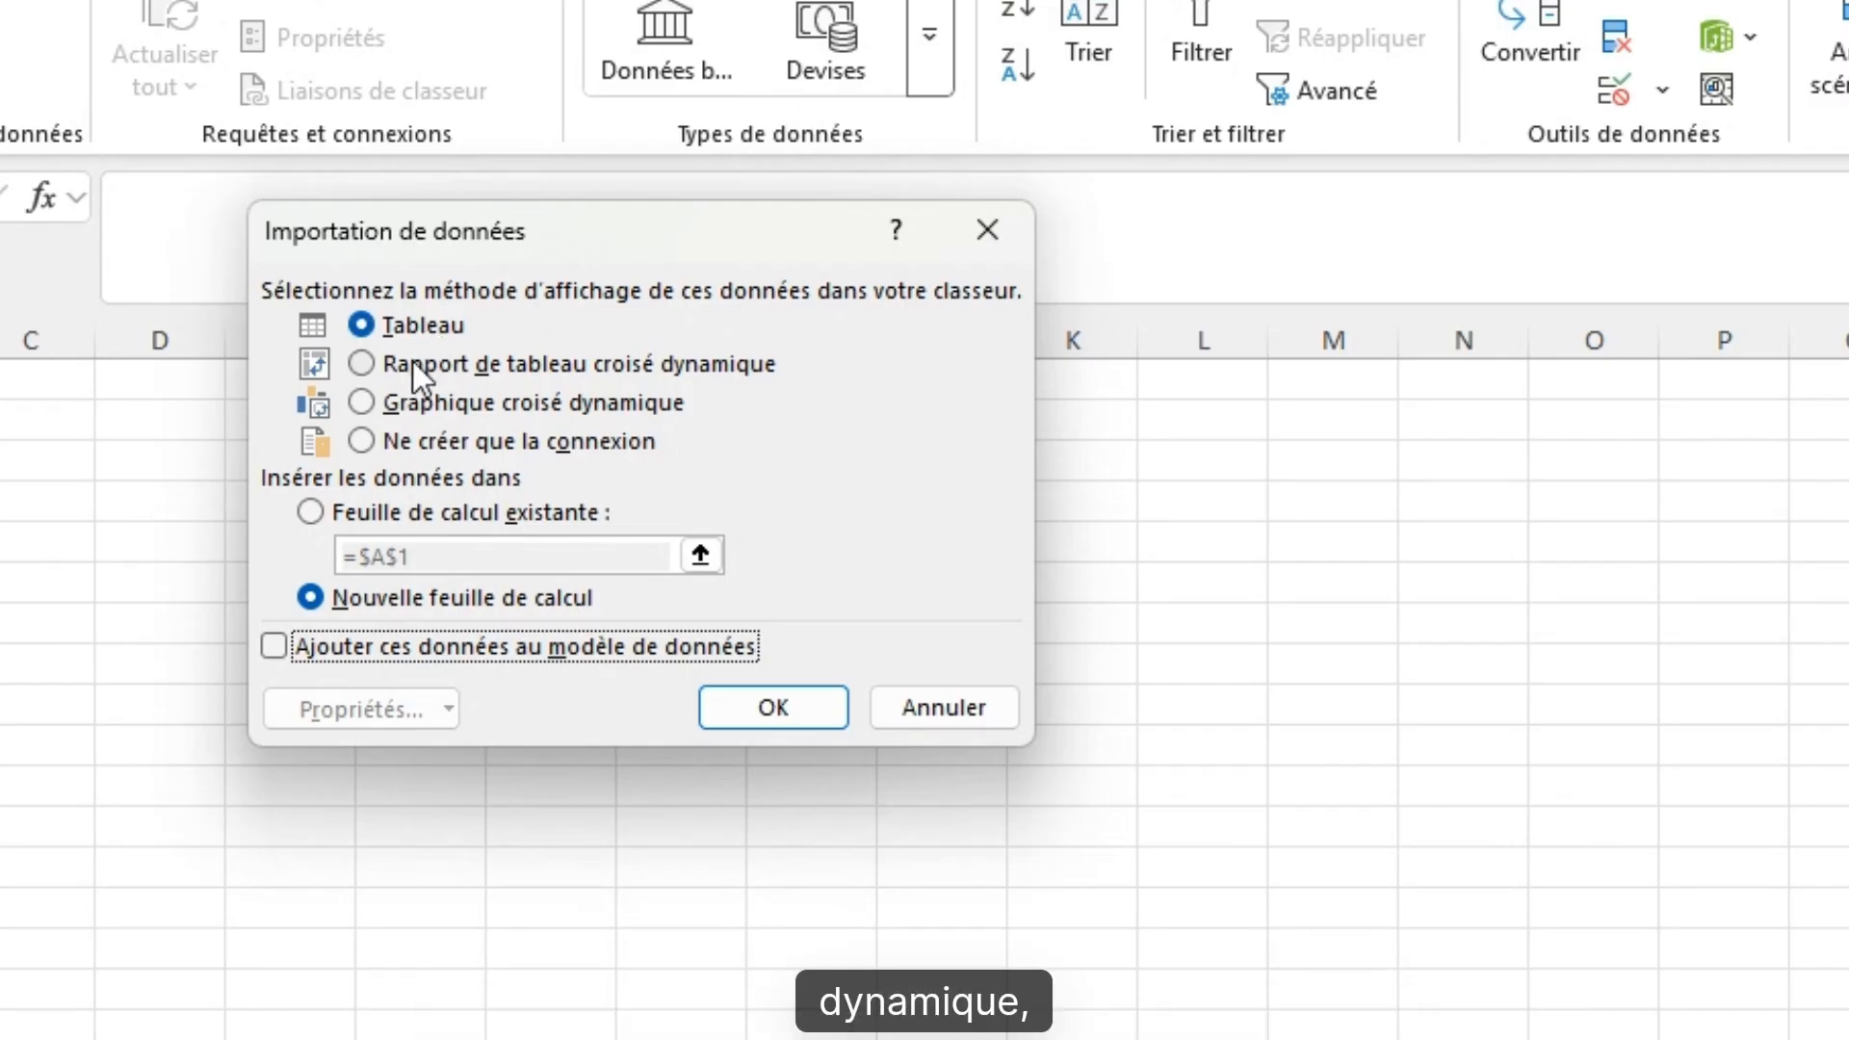
left_click(358, 439)
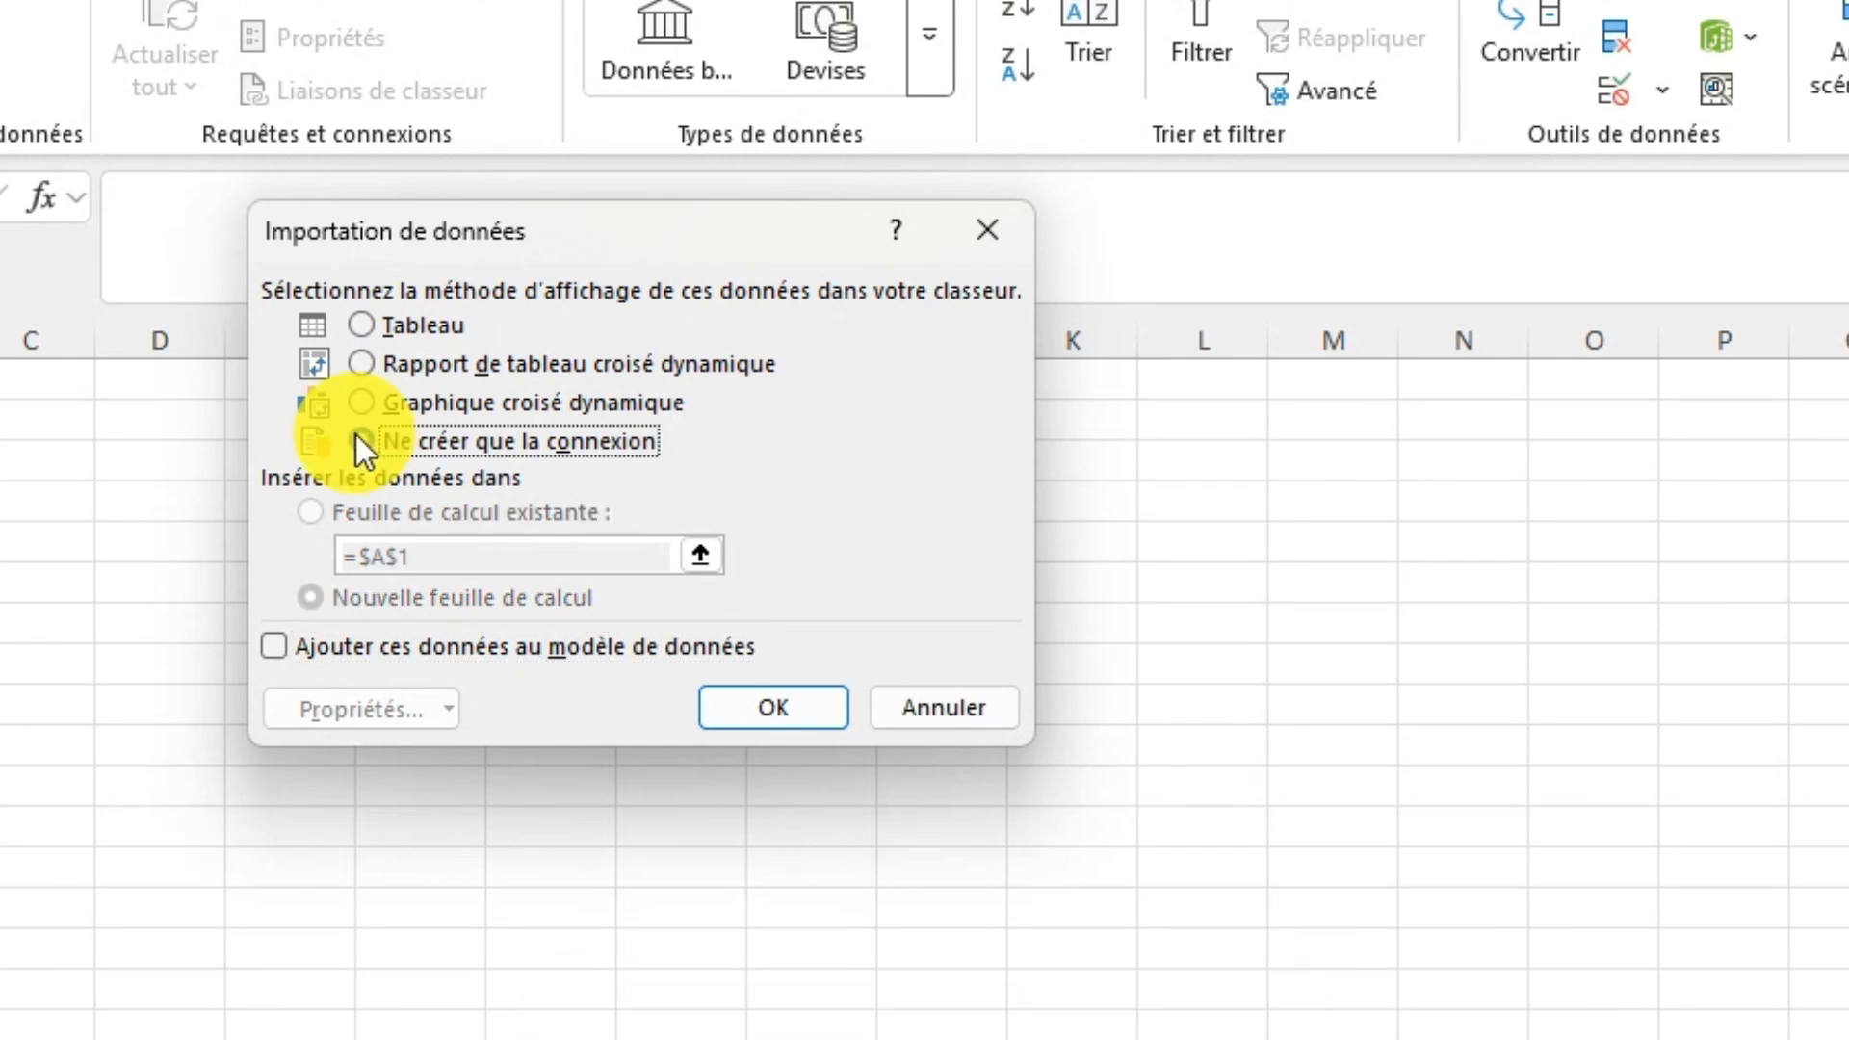
left_click(274, 647)
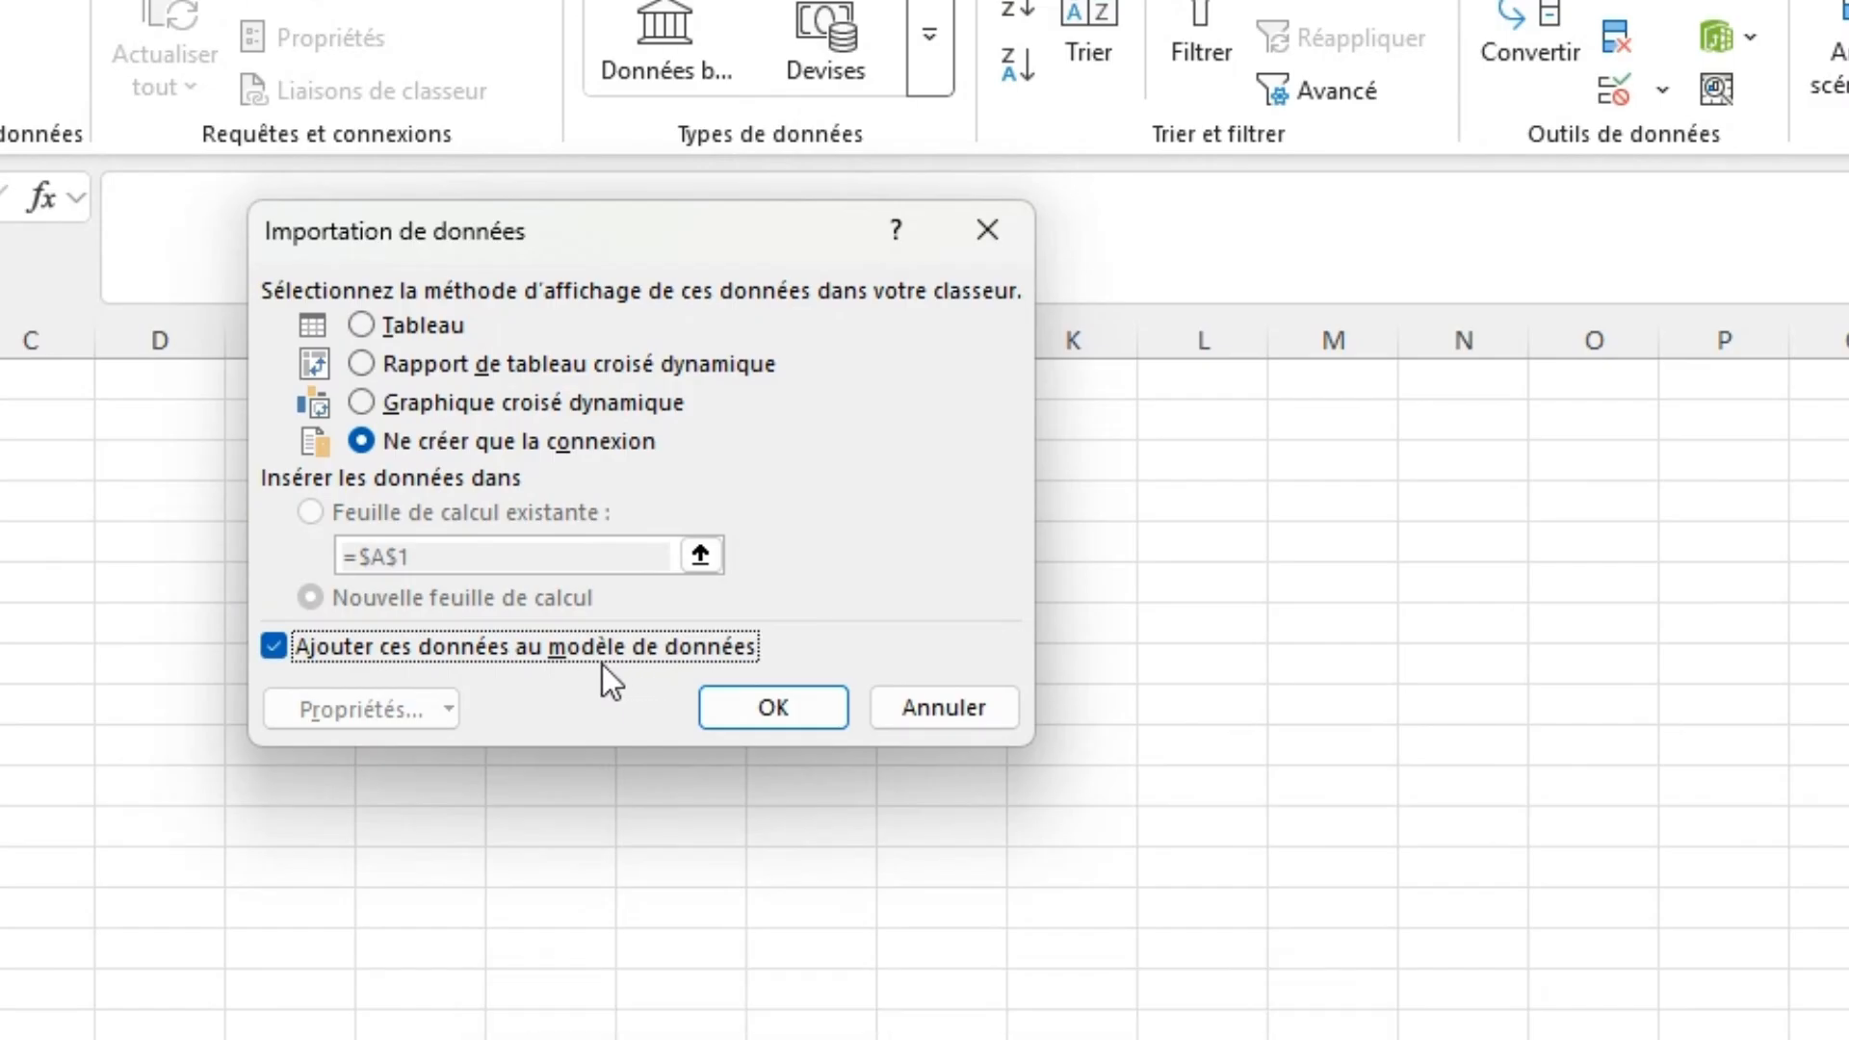
left_click(276, 649)
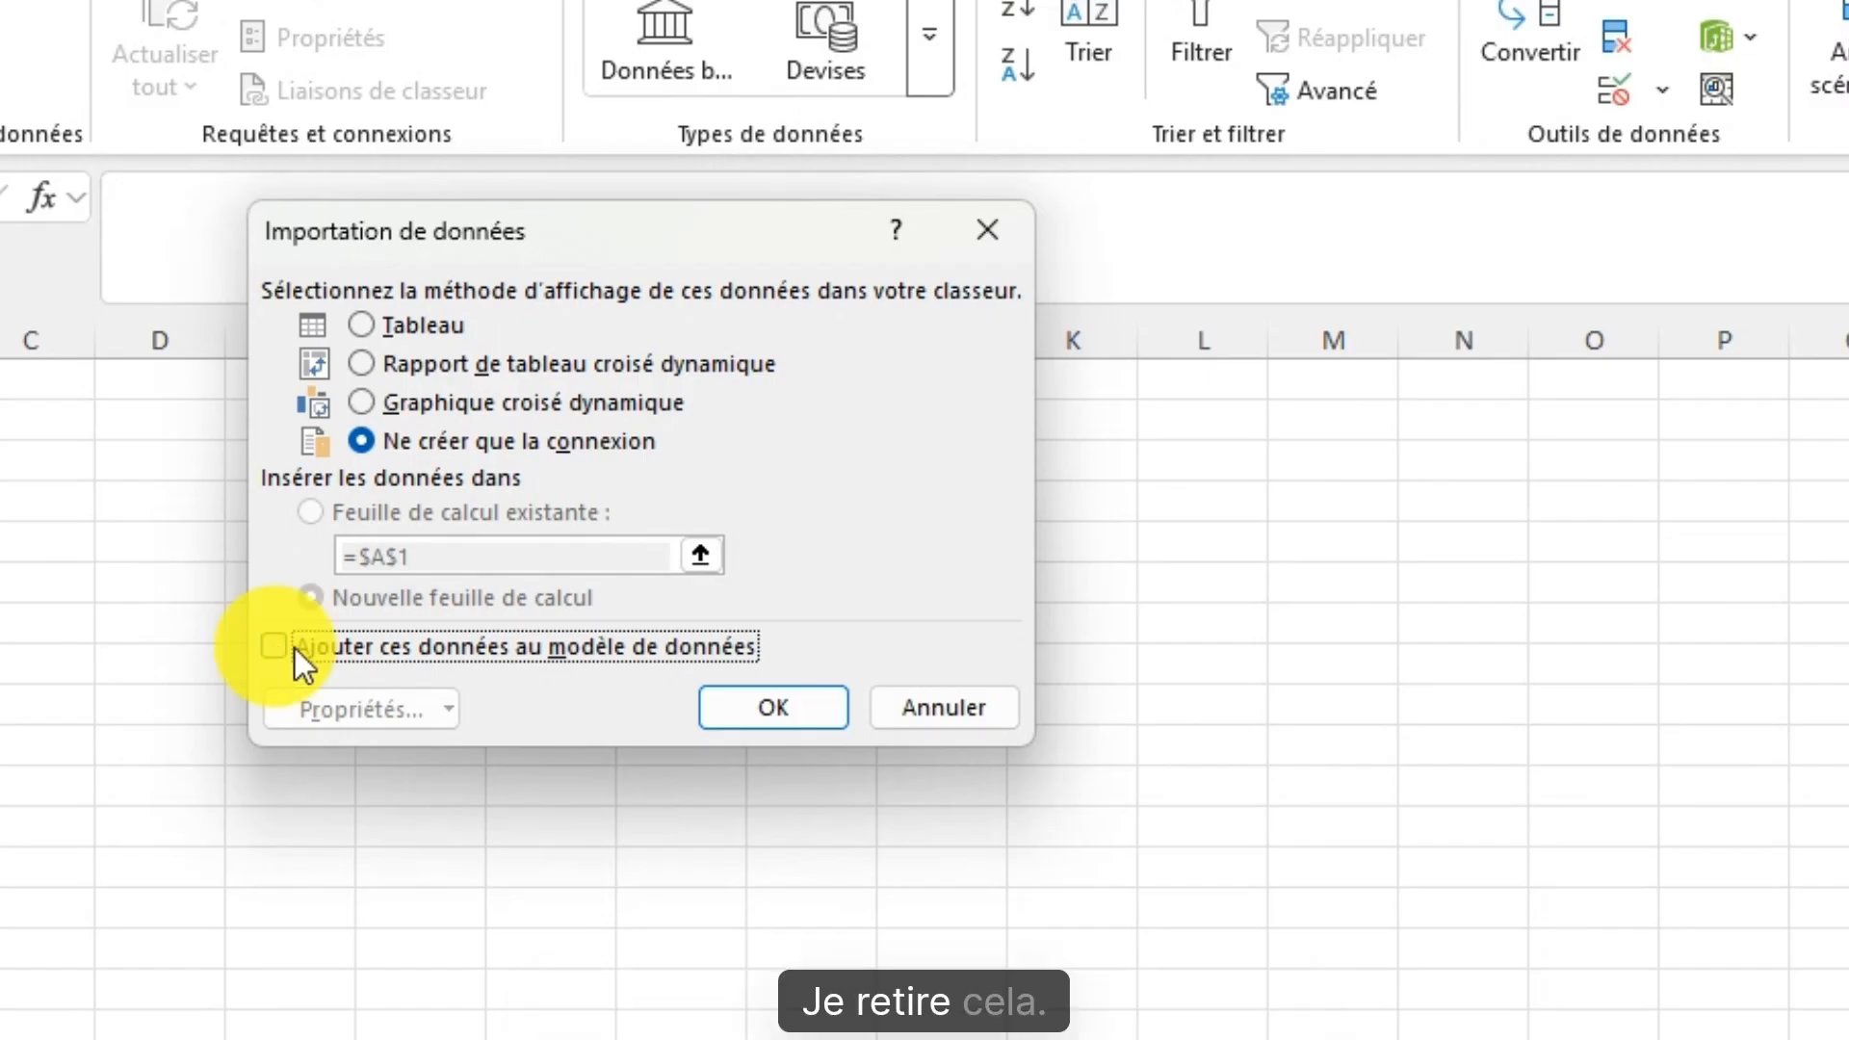
left_click(362, 366)
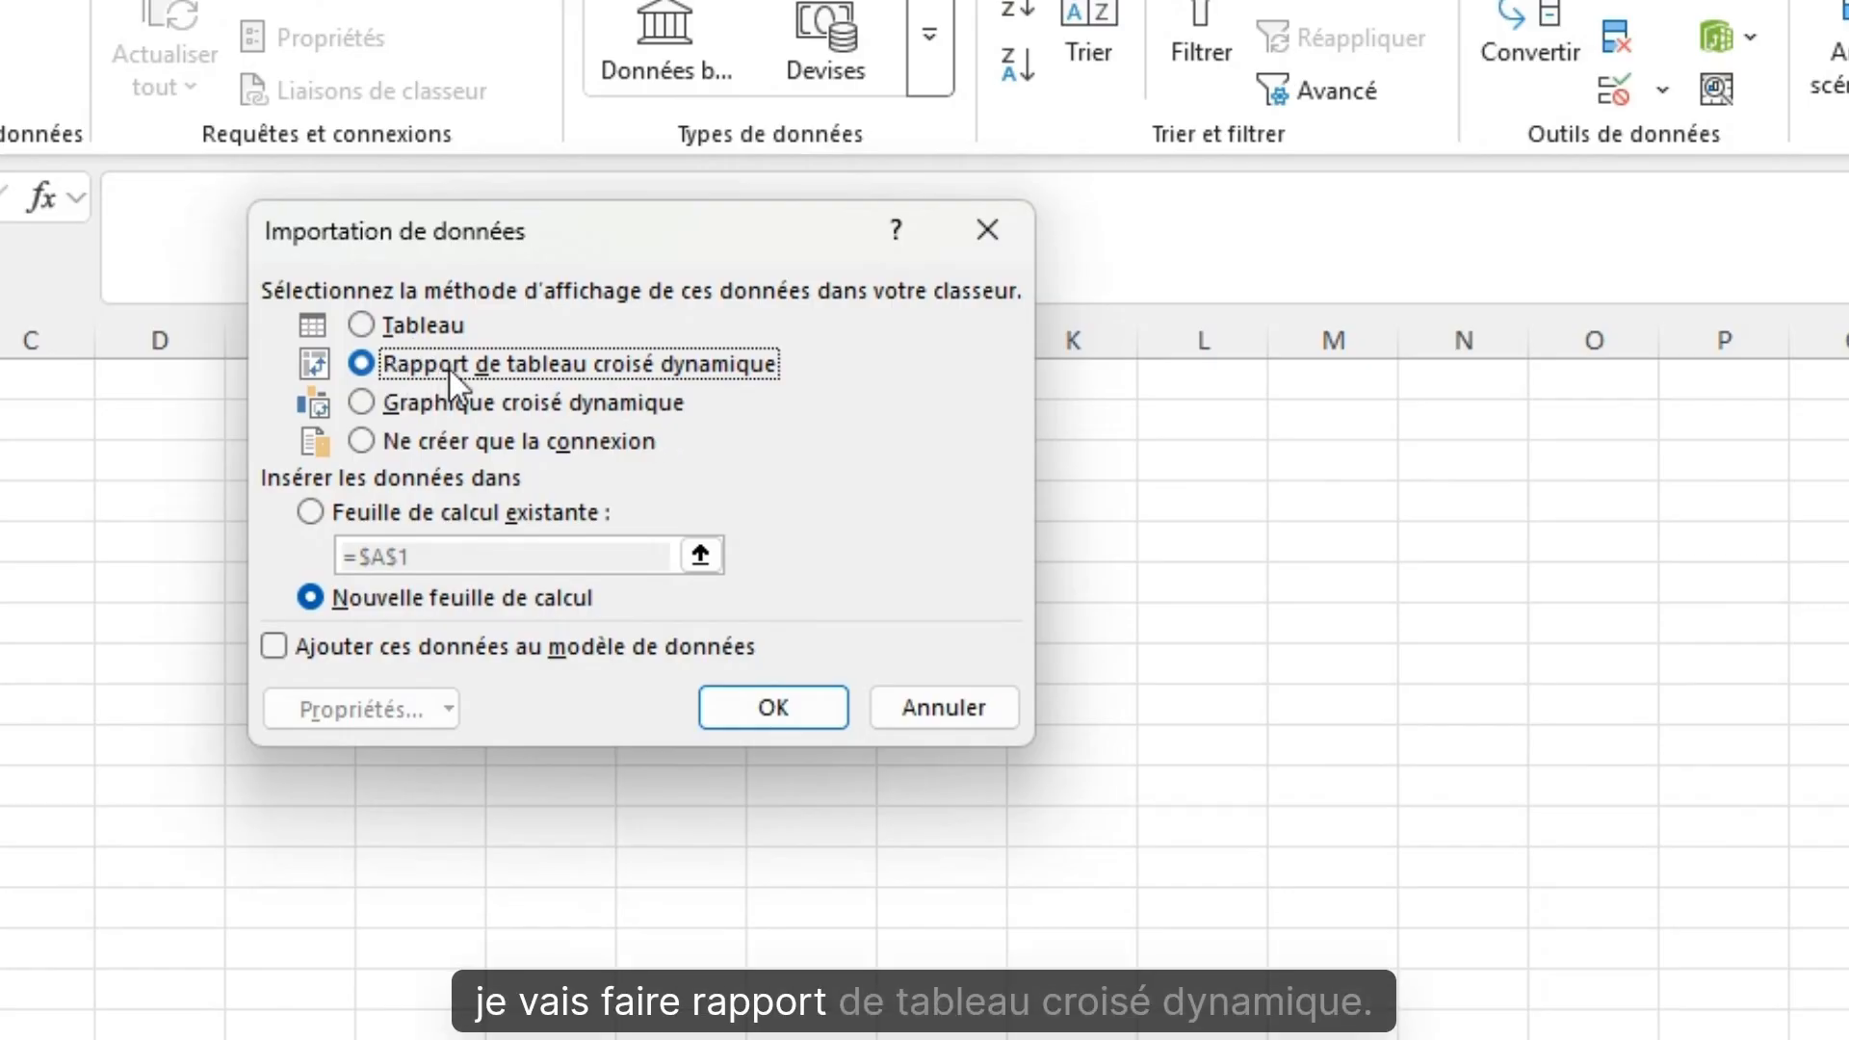
left_click(780, 711)
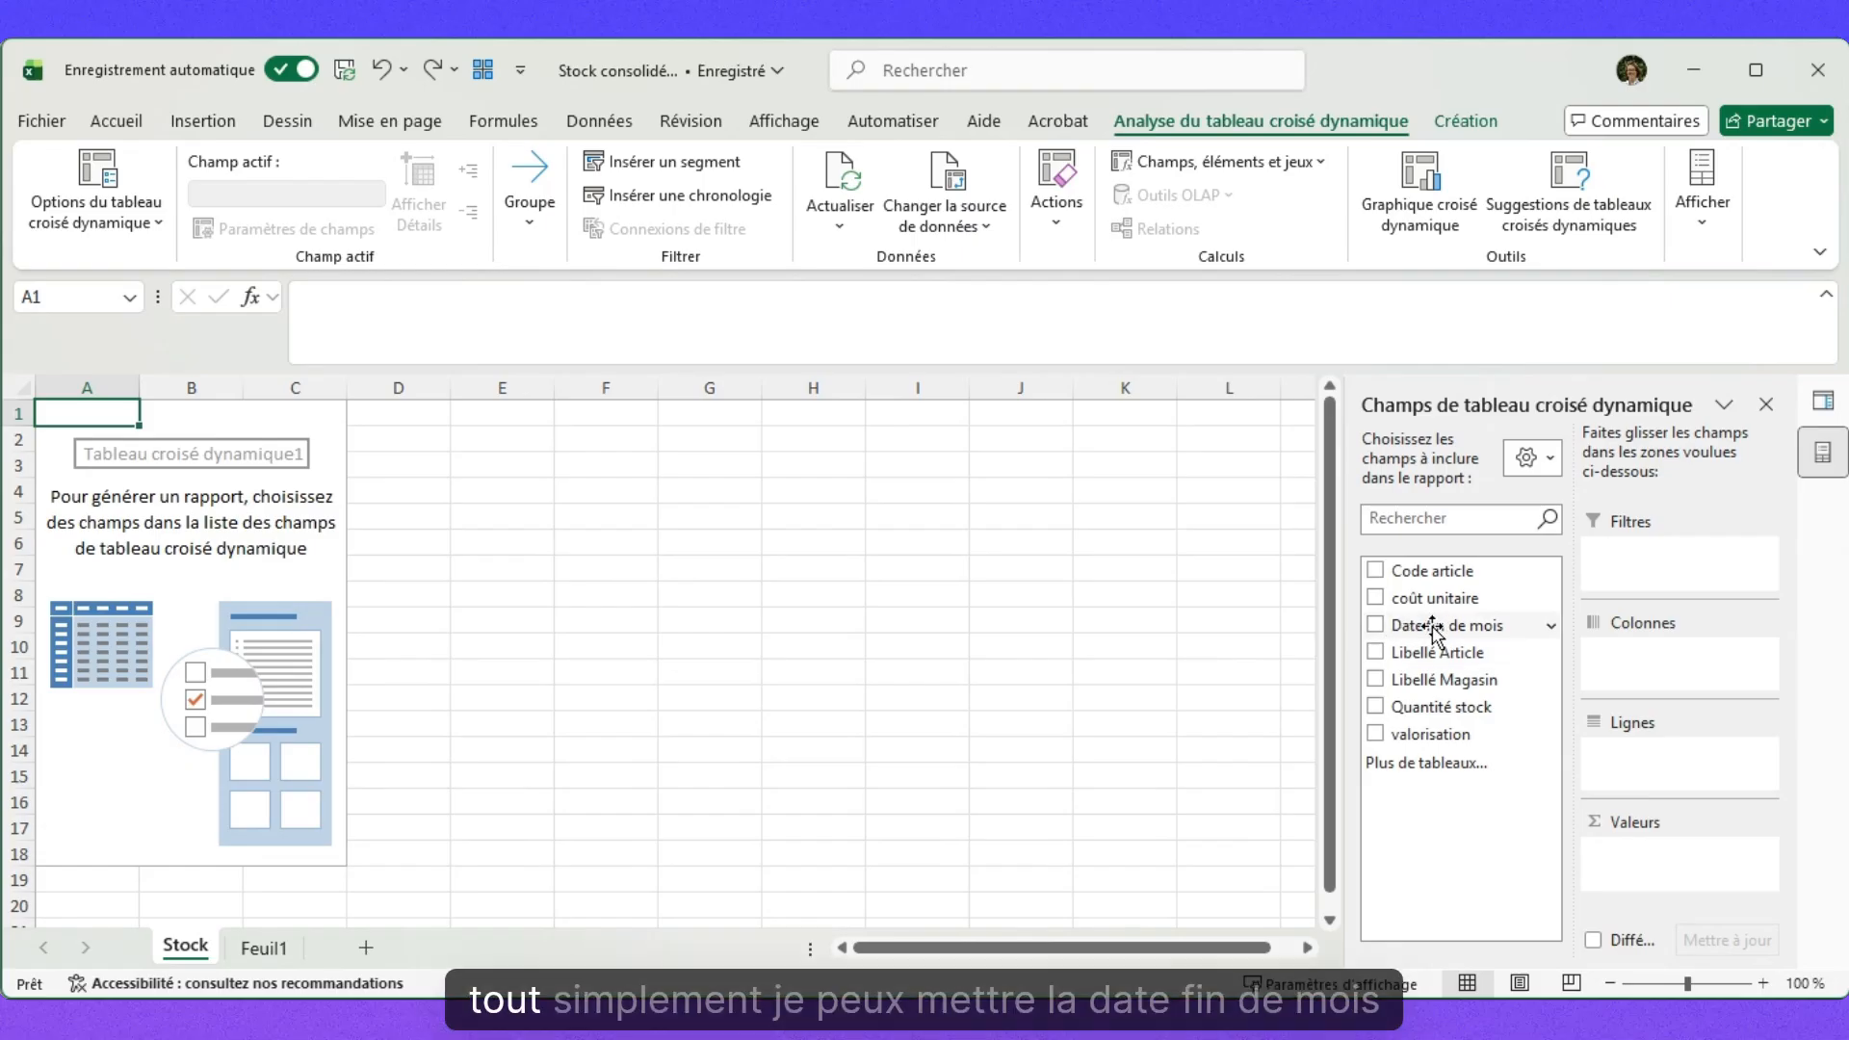
Put Date fin de mois in Lignes and sum valorisation in Valeurs, removing the day and date levels.
left_click_drag(1421, 627, 1645, 749)
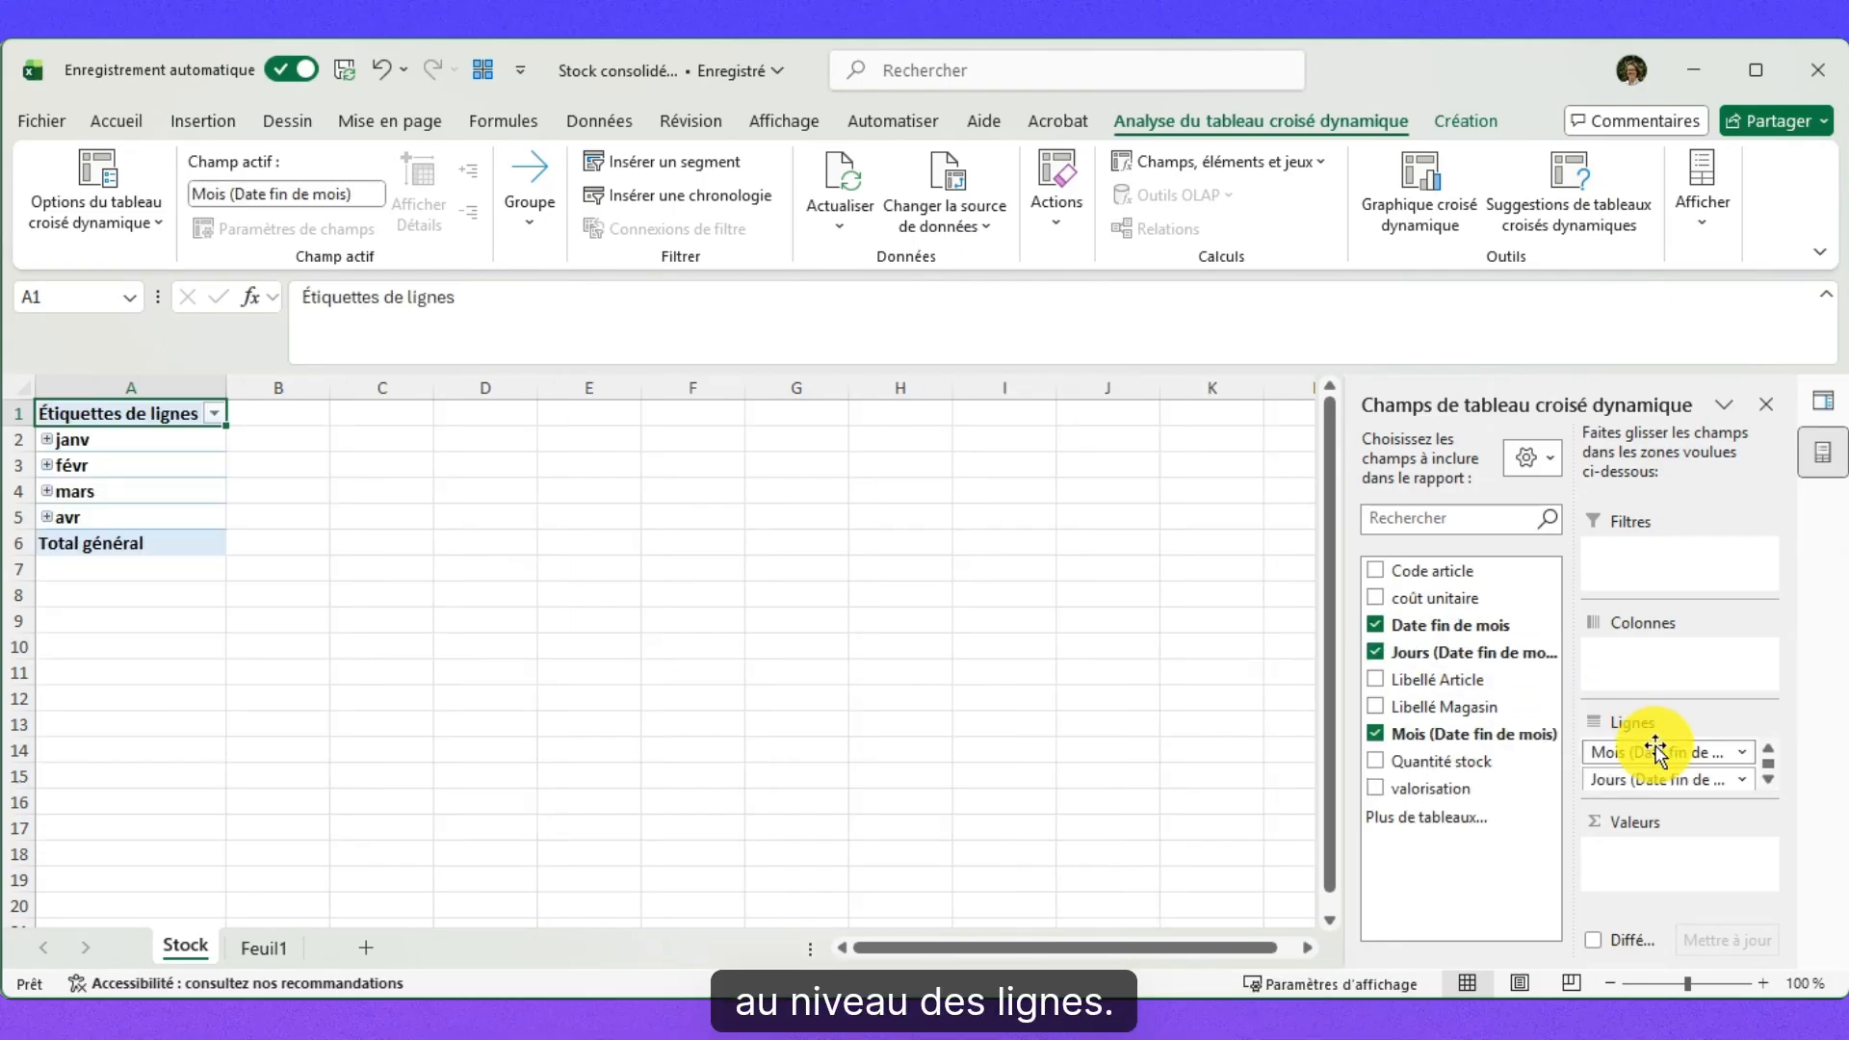
left_click_drag(1439, 789, 1641, 857)
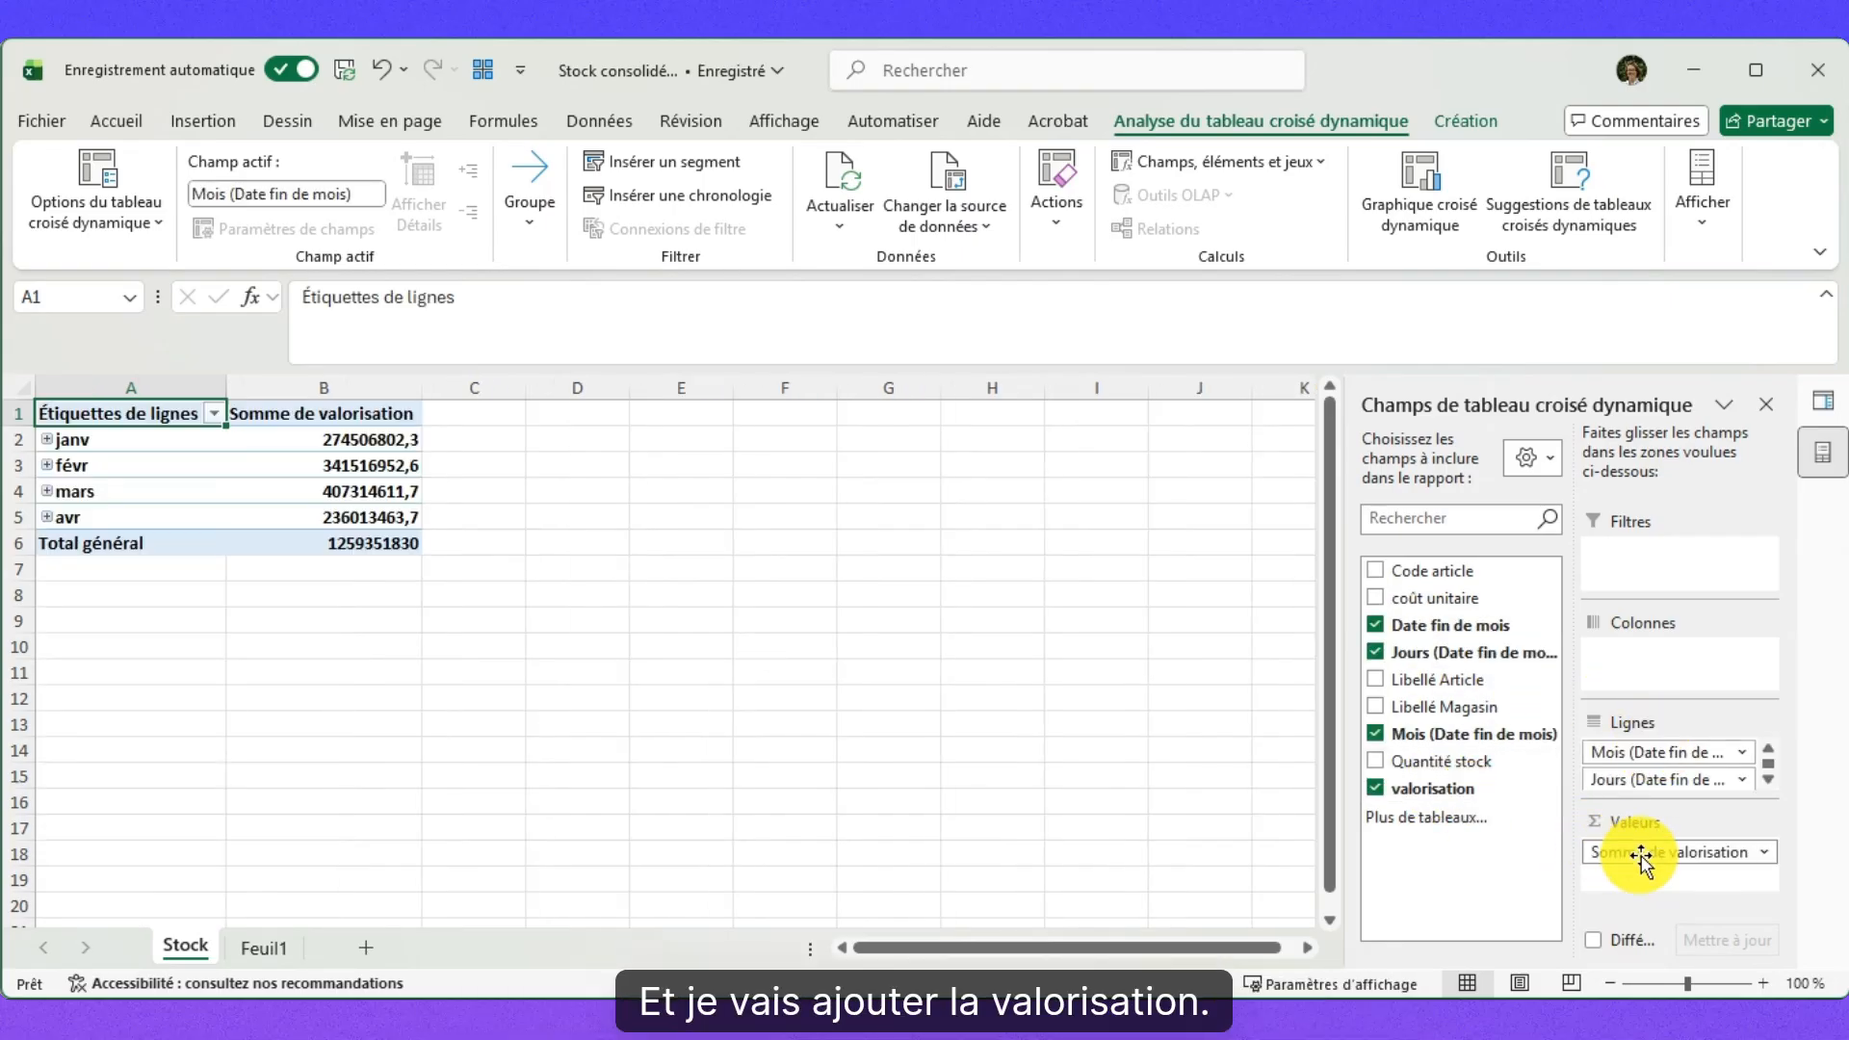
left_click(1376, 654)
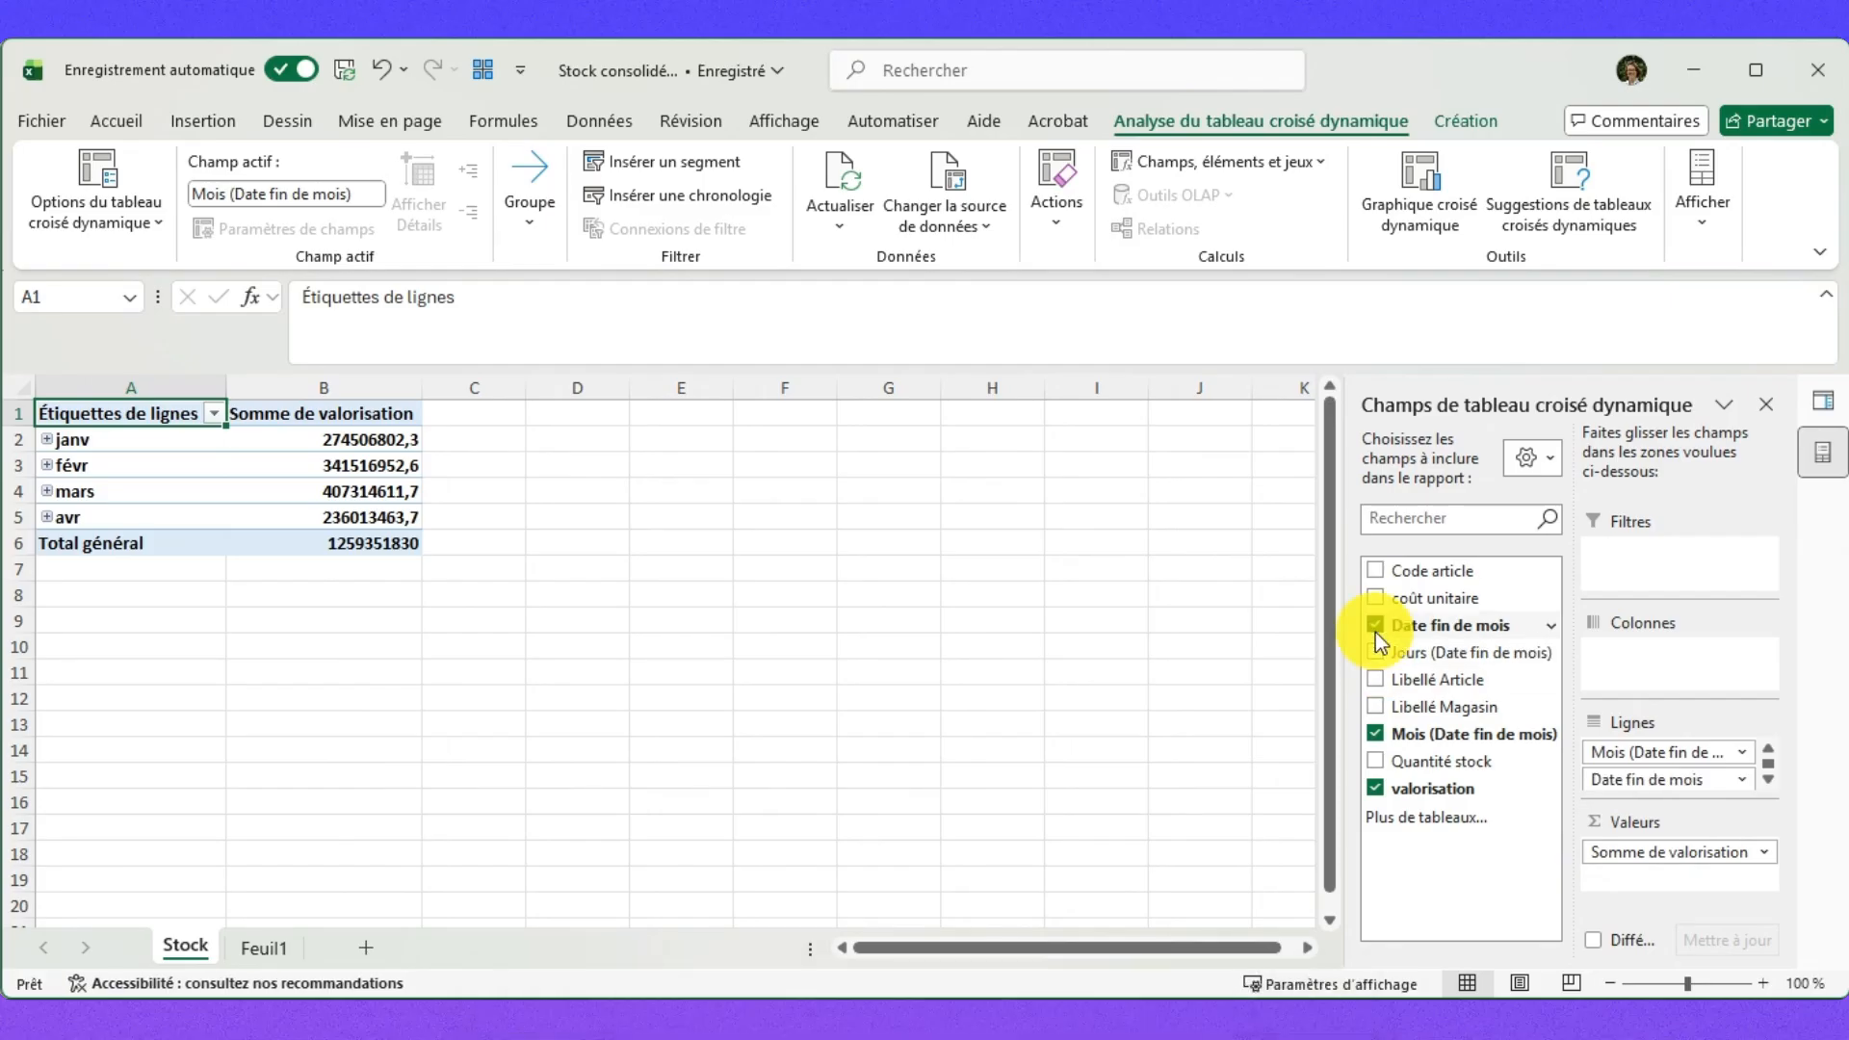
left_click(1375, 626)
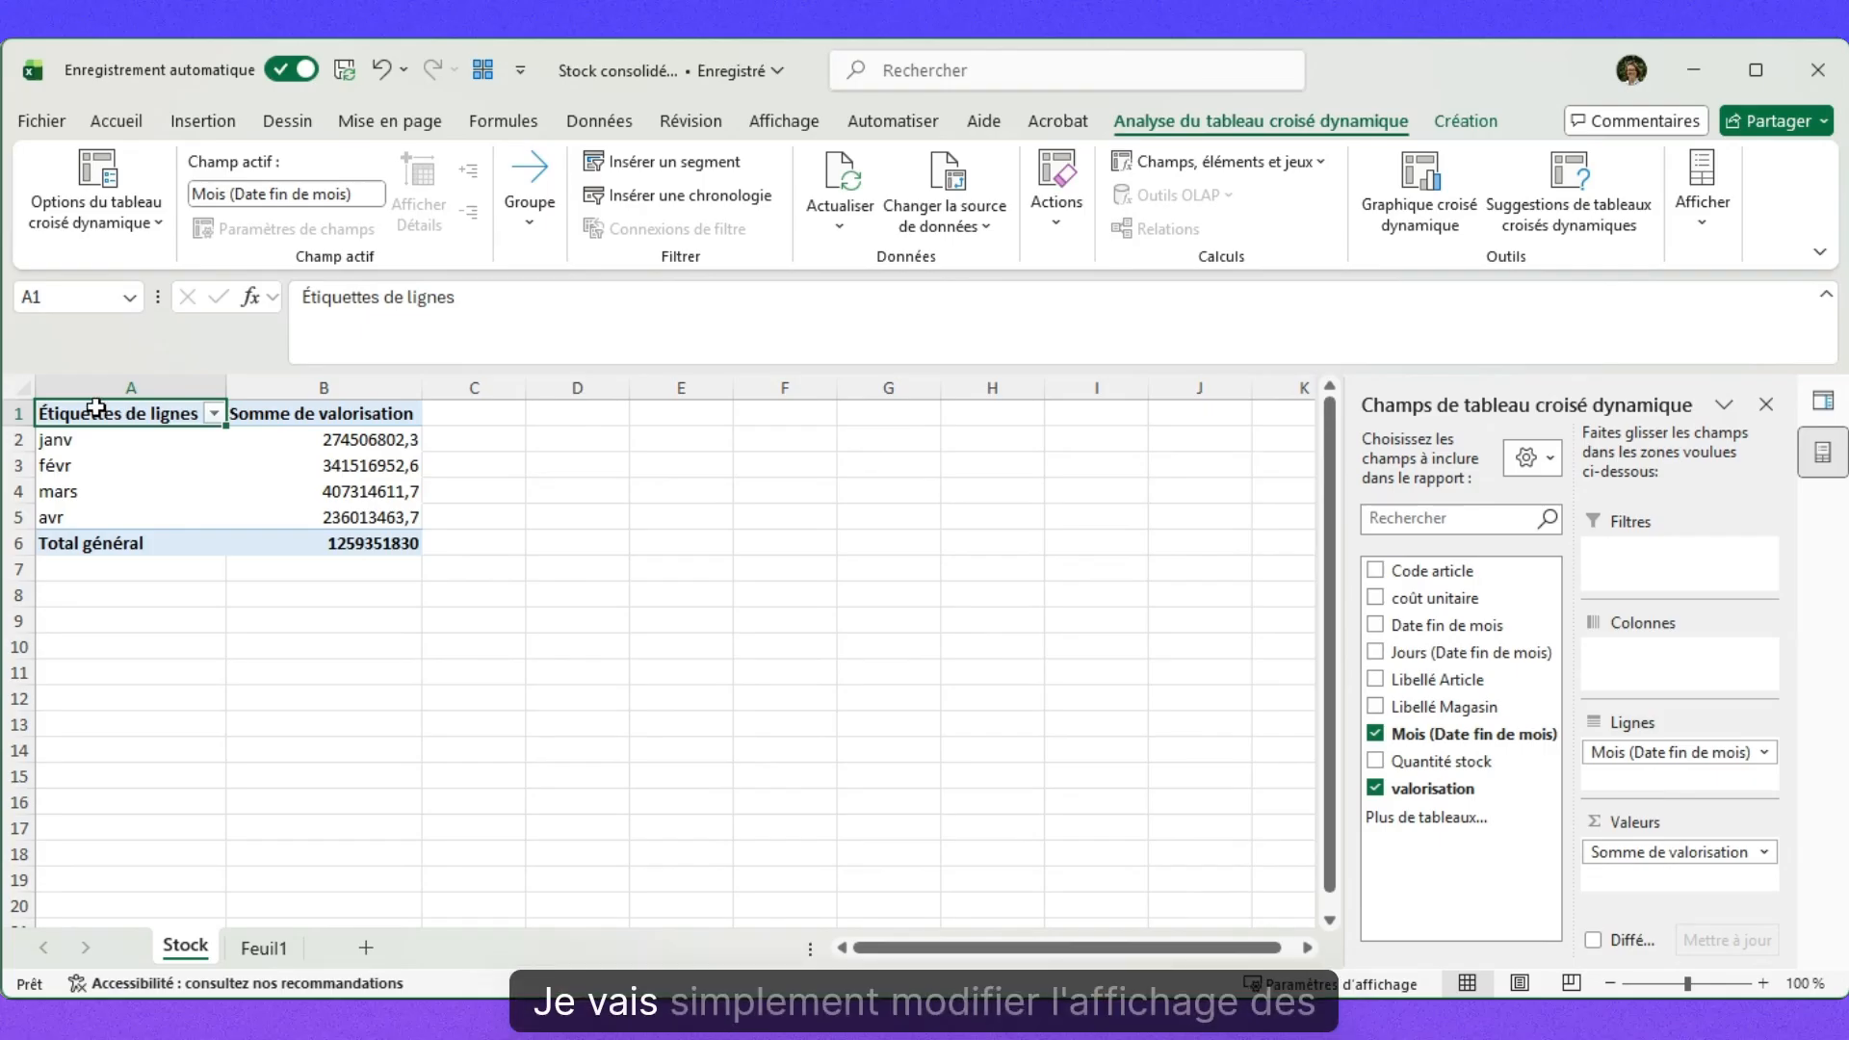
Format the valorisation amounts with the custom euro format "# ##0 €".
left_click_drag(346, 453, 366, 547)
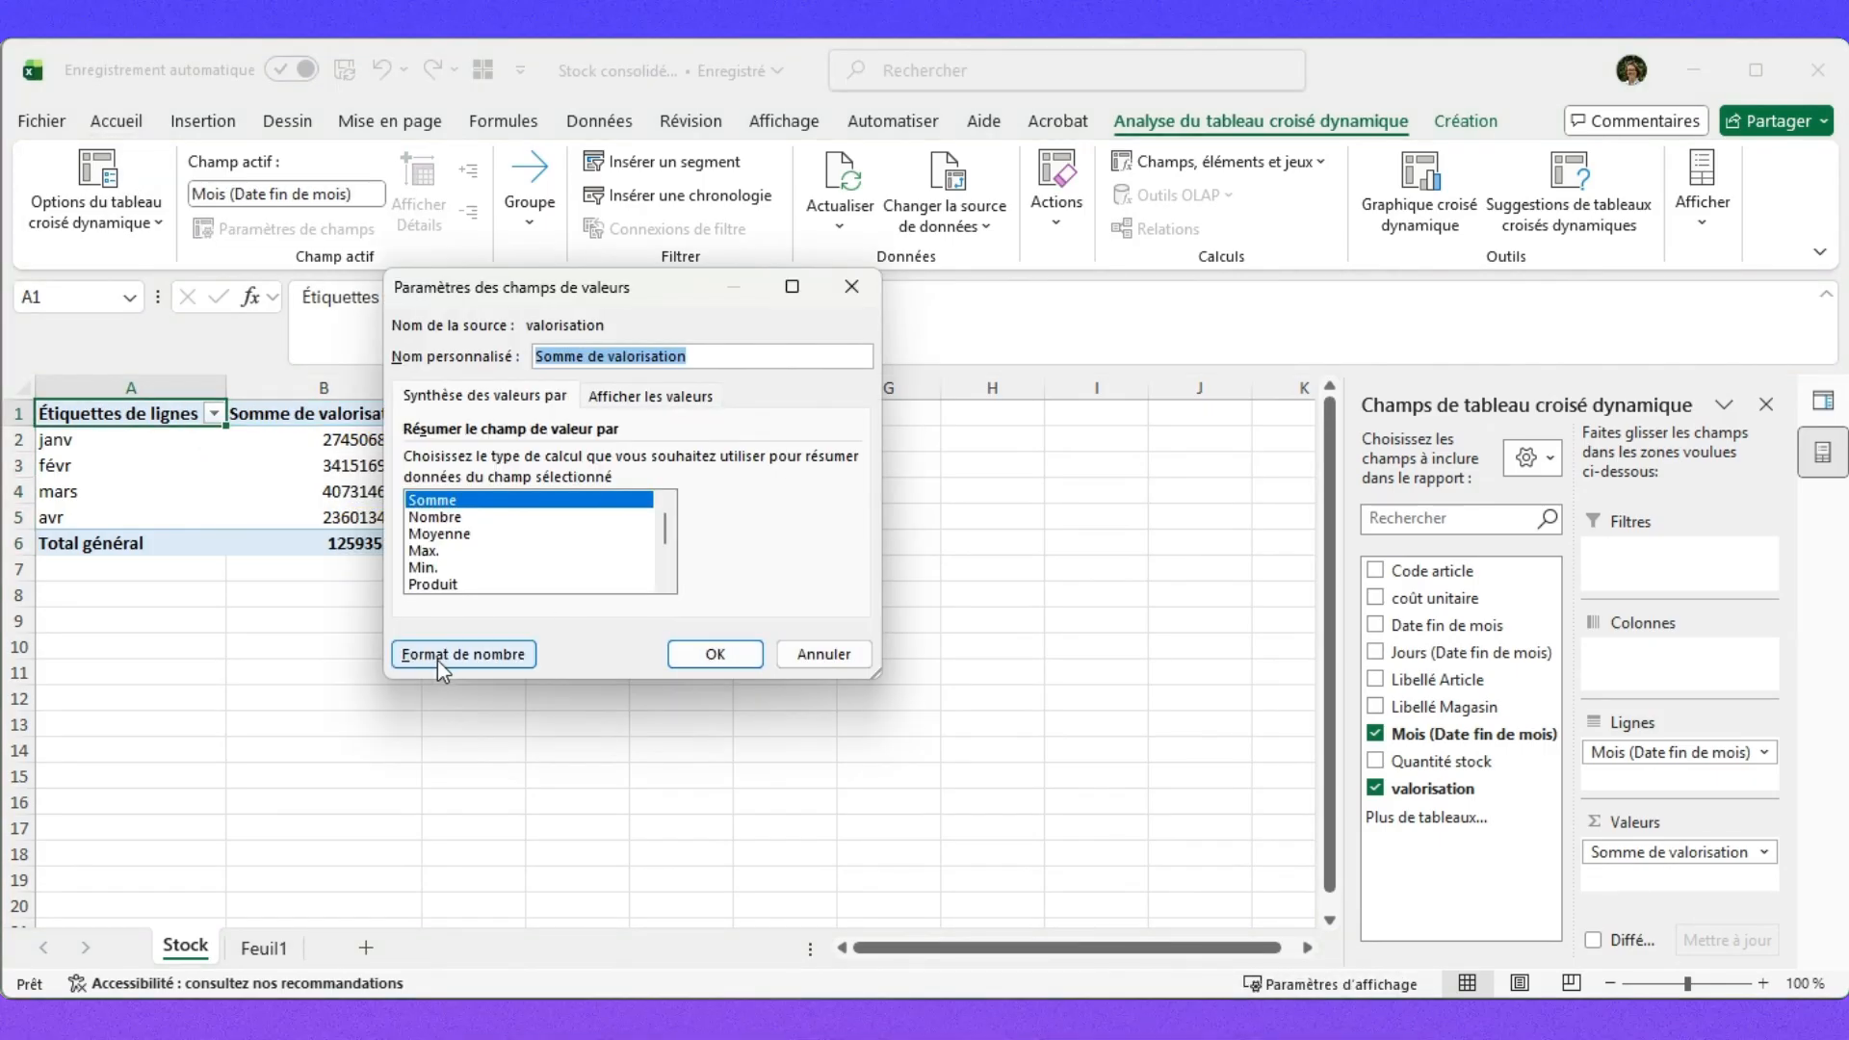
left_click(462, 654)
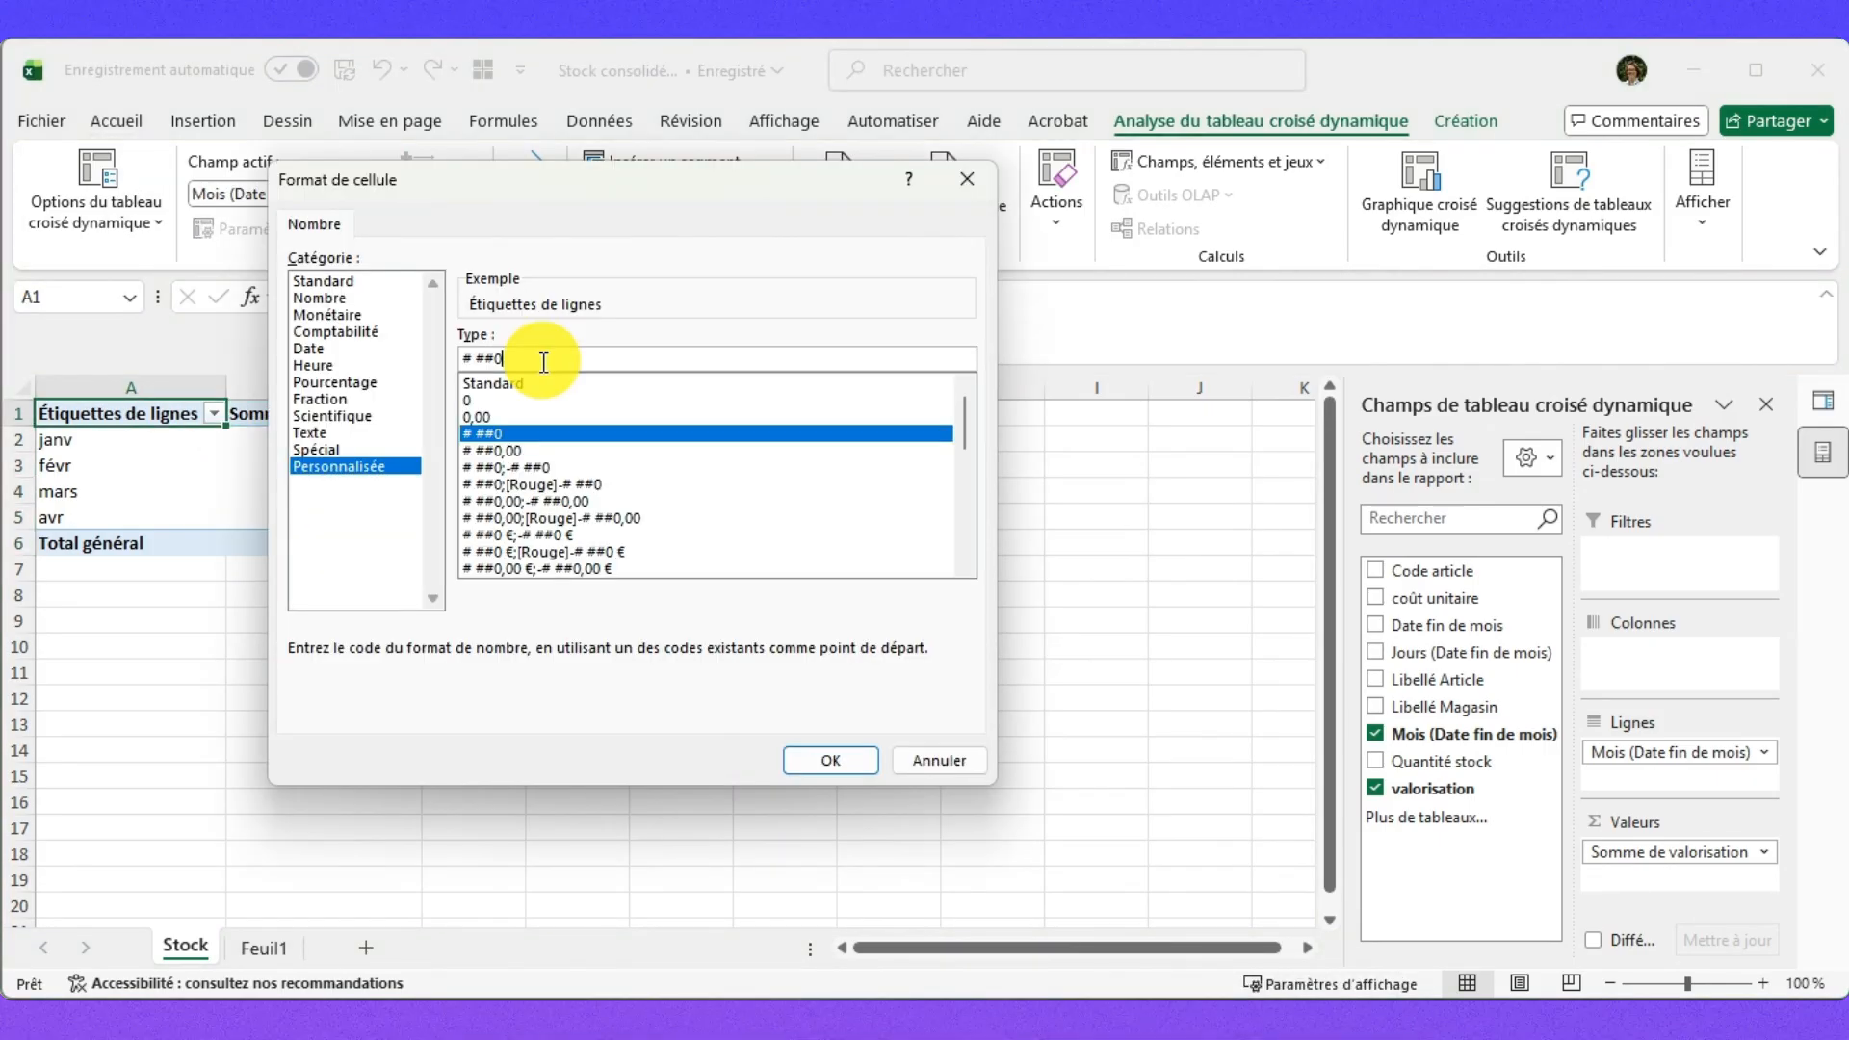
left_click(537, 363)
type("€")
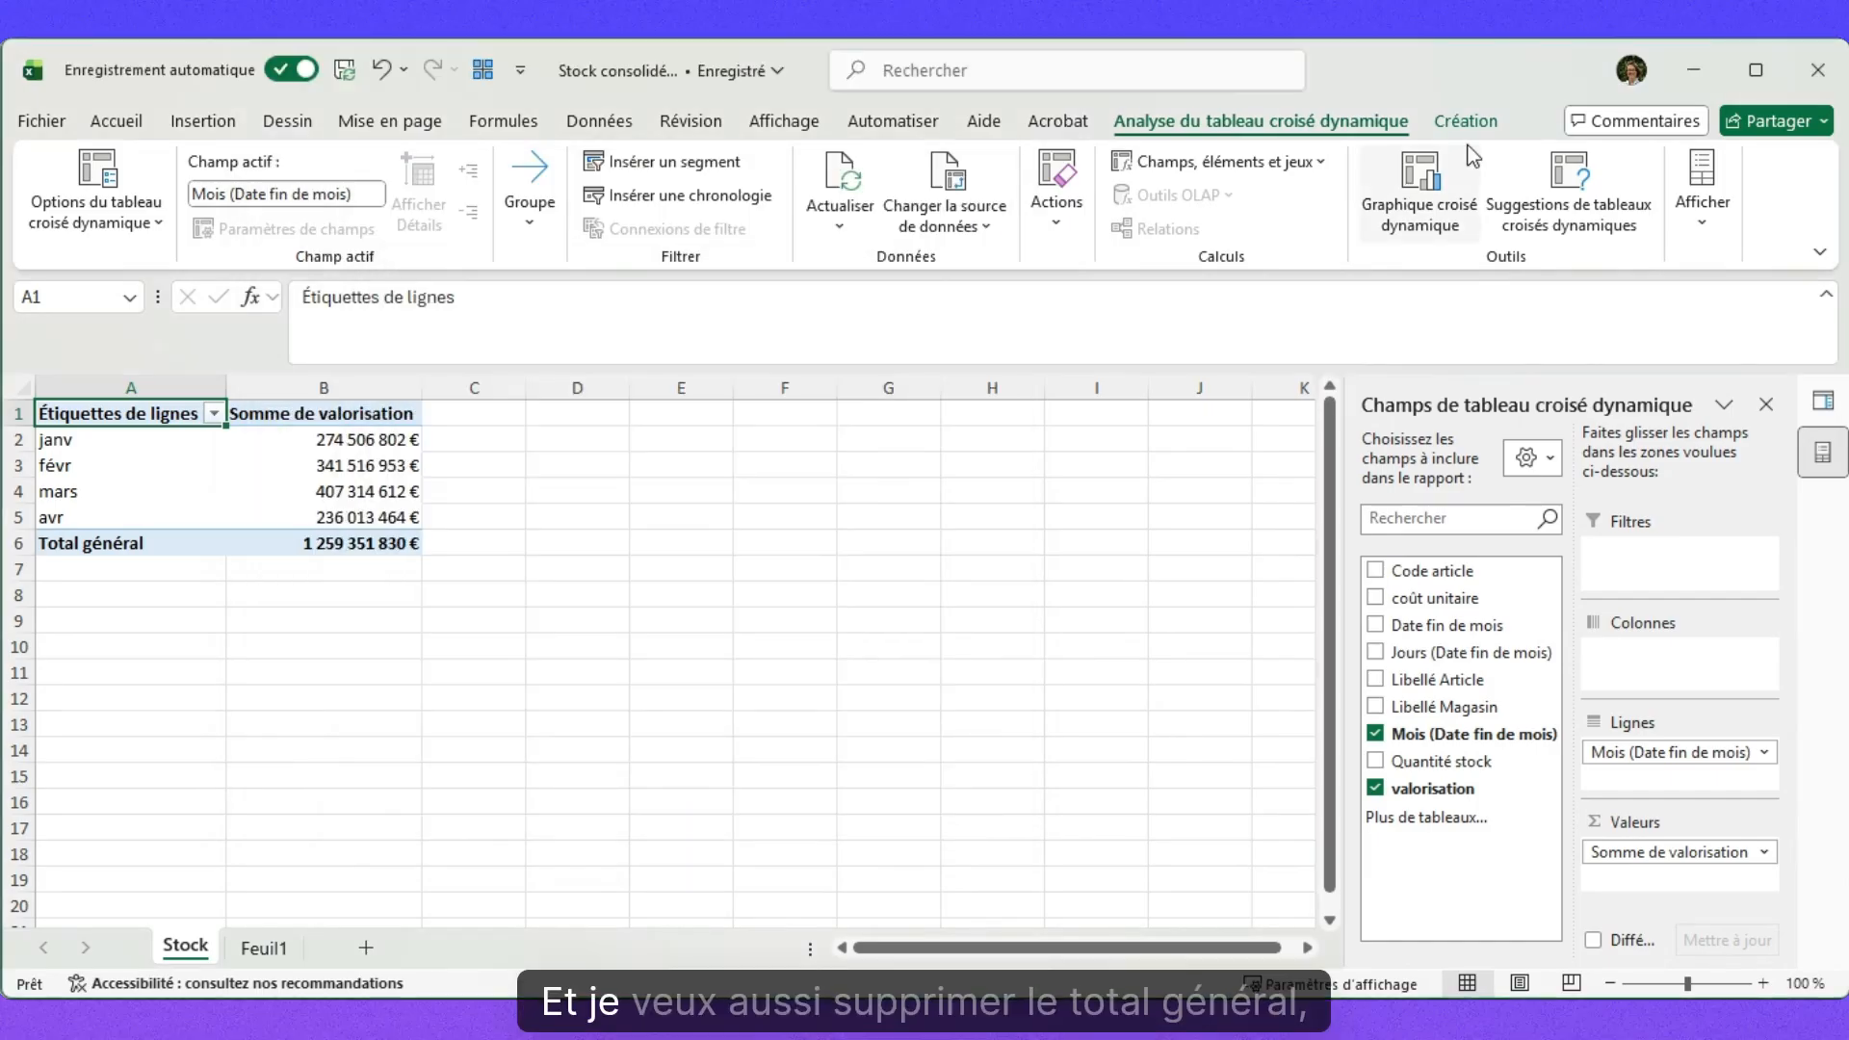
left_click(1464, 122)
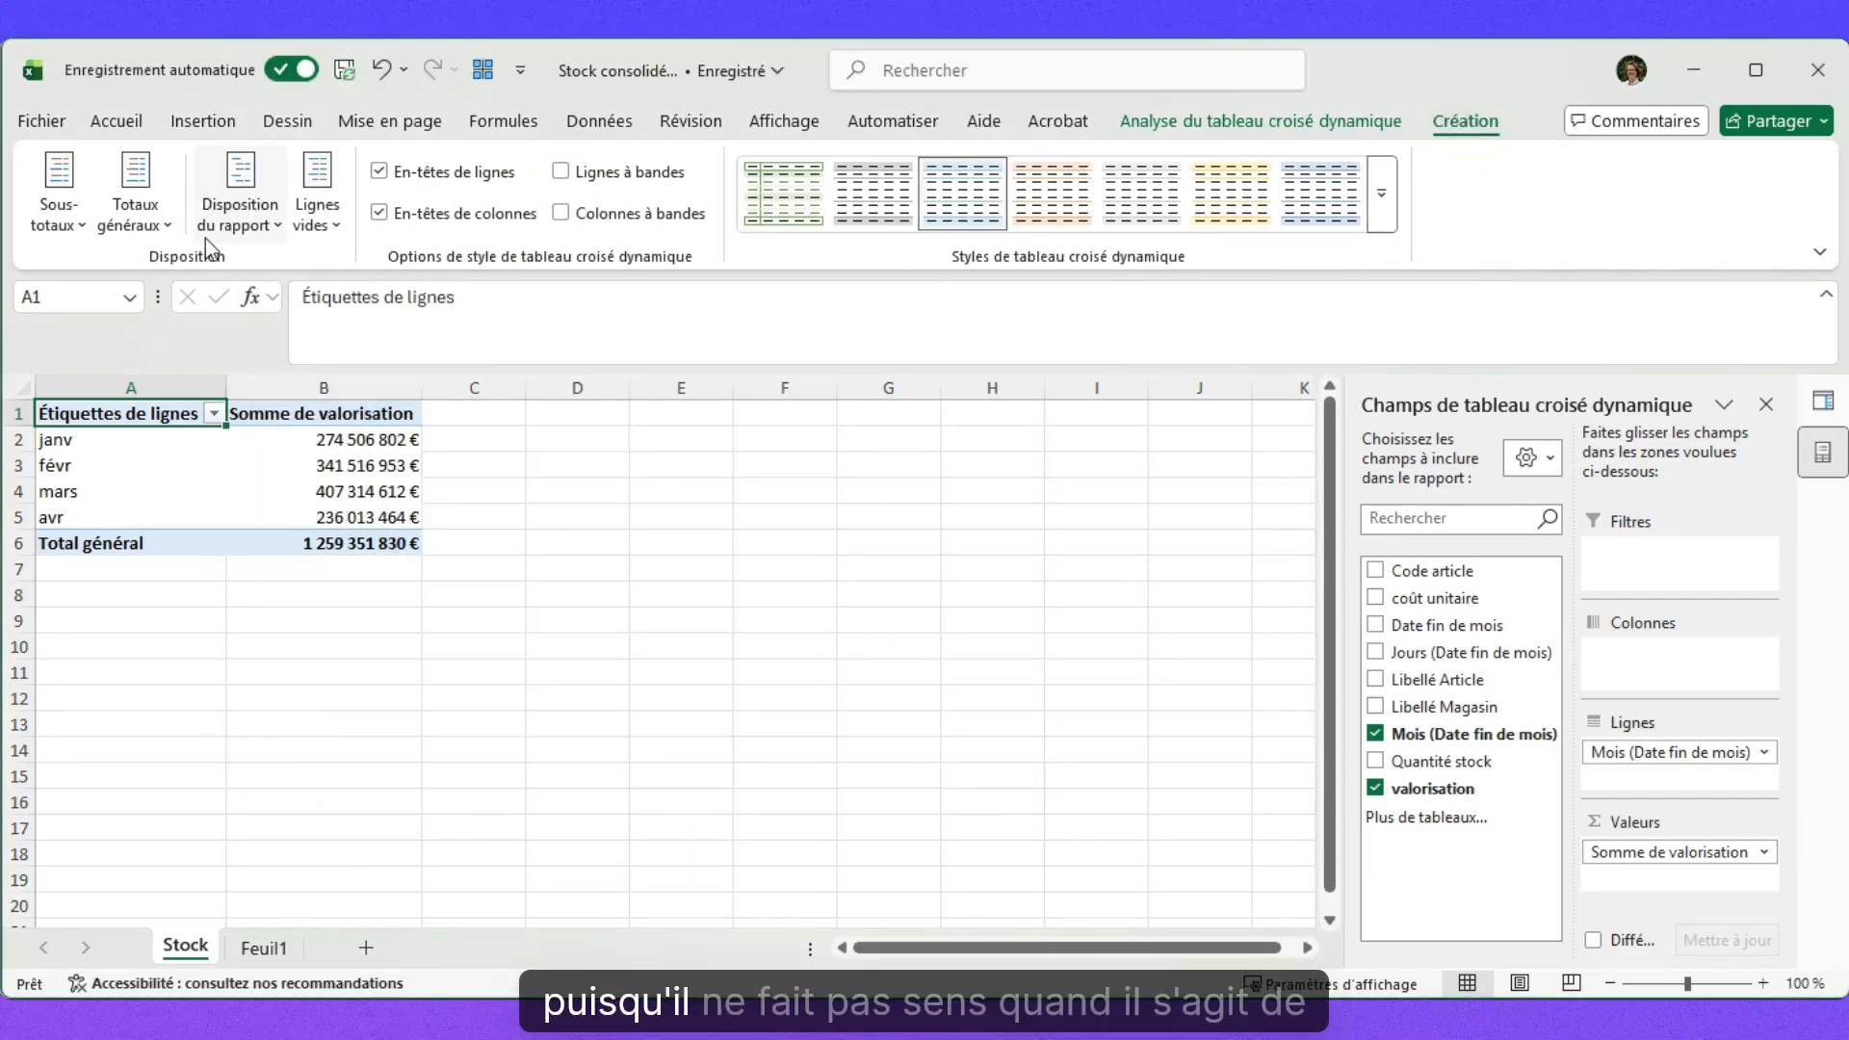
Turn off grand totals and add Libellé Article under each month in Lignes.
left_click(136, 230)
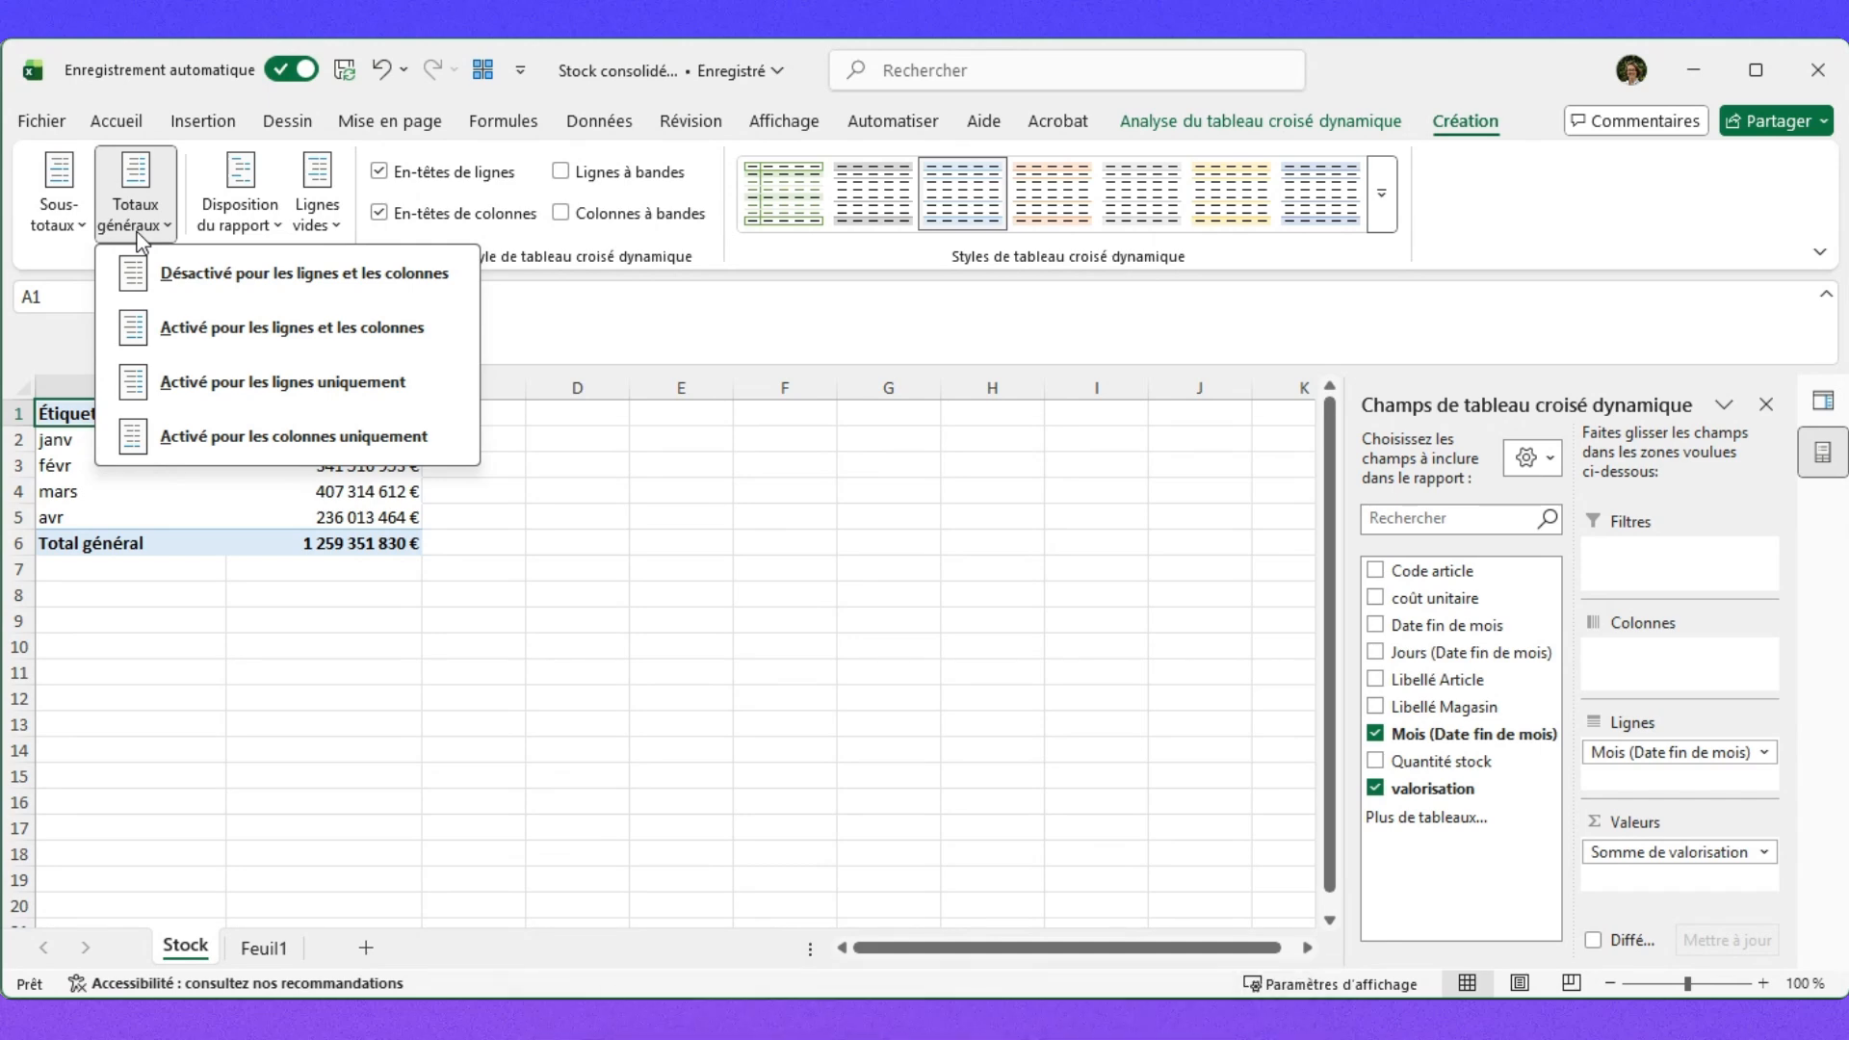
left_click(218, 273)
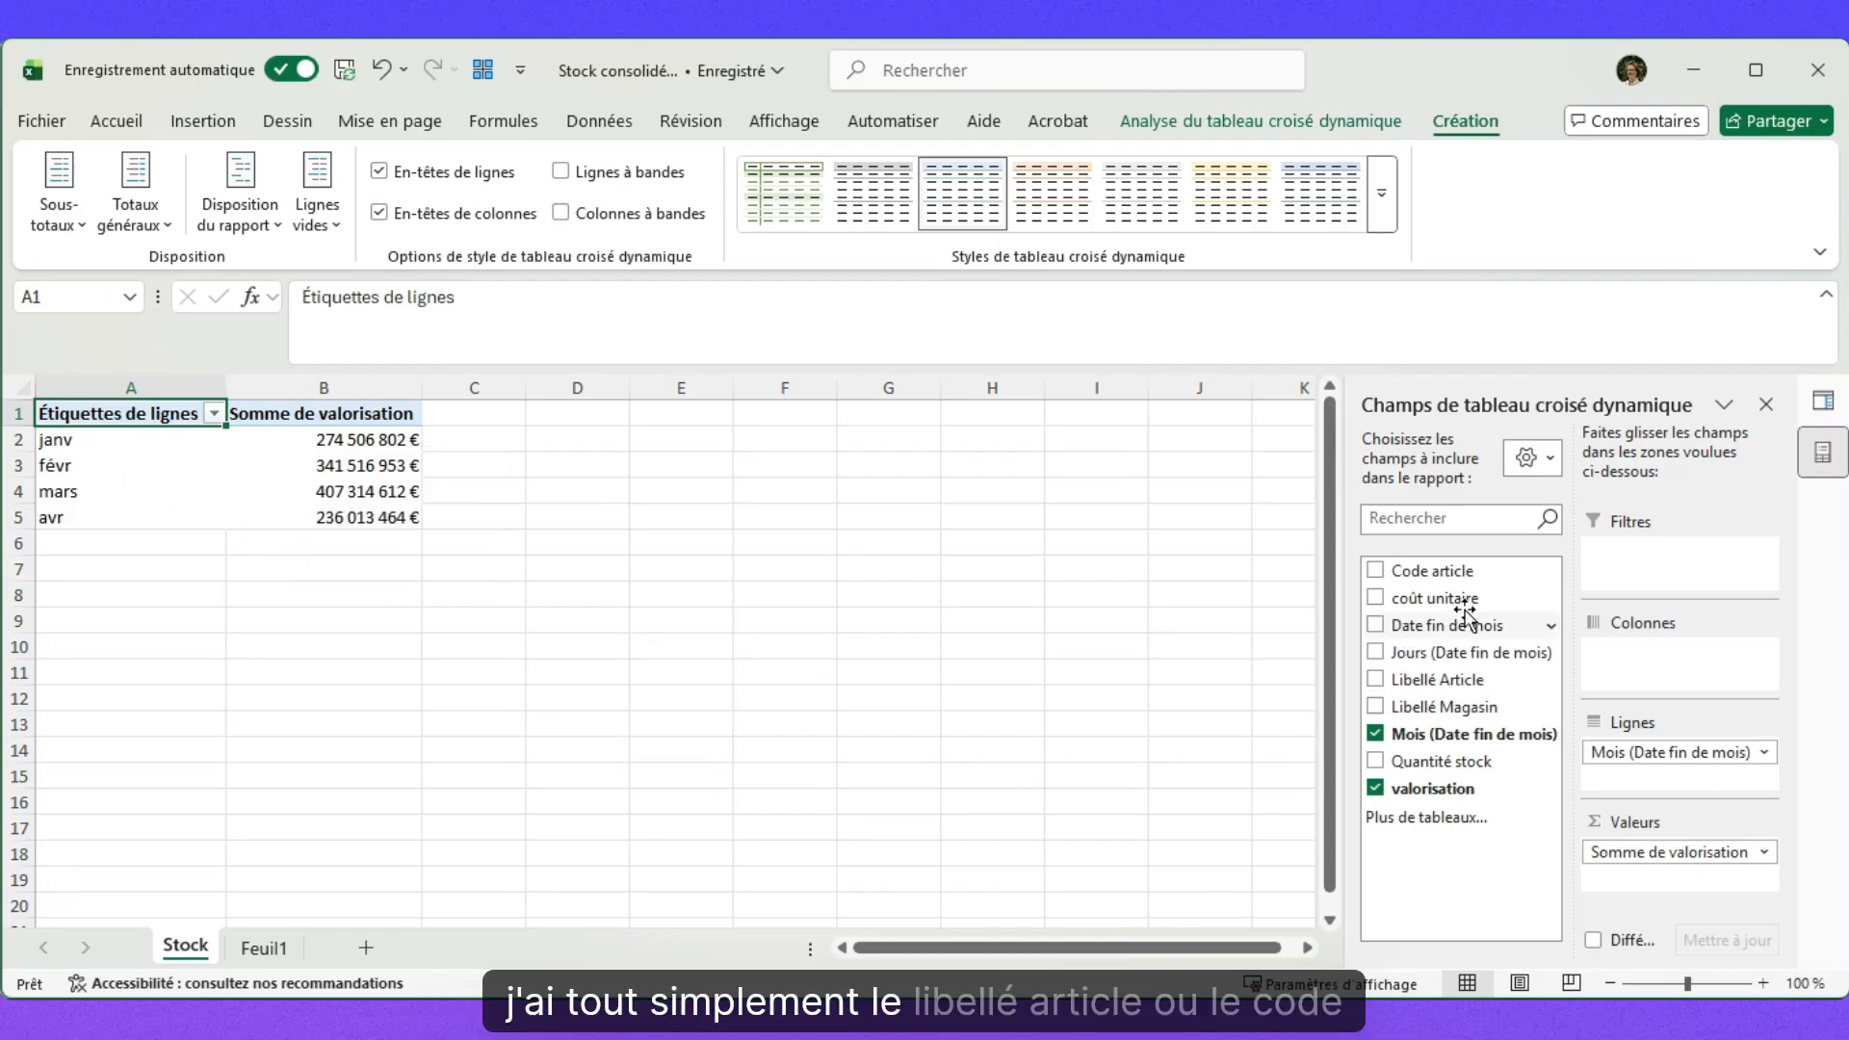
left_click_drag(1454, 691, 1541, 781)
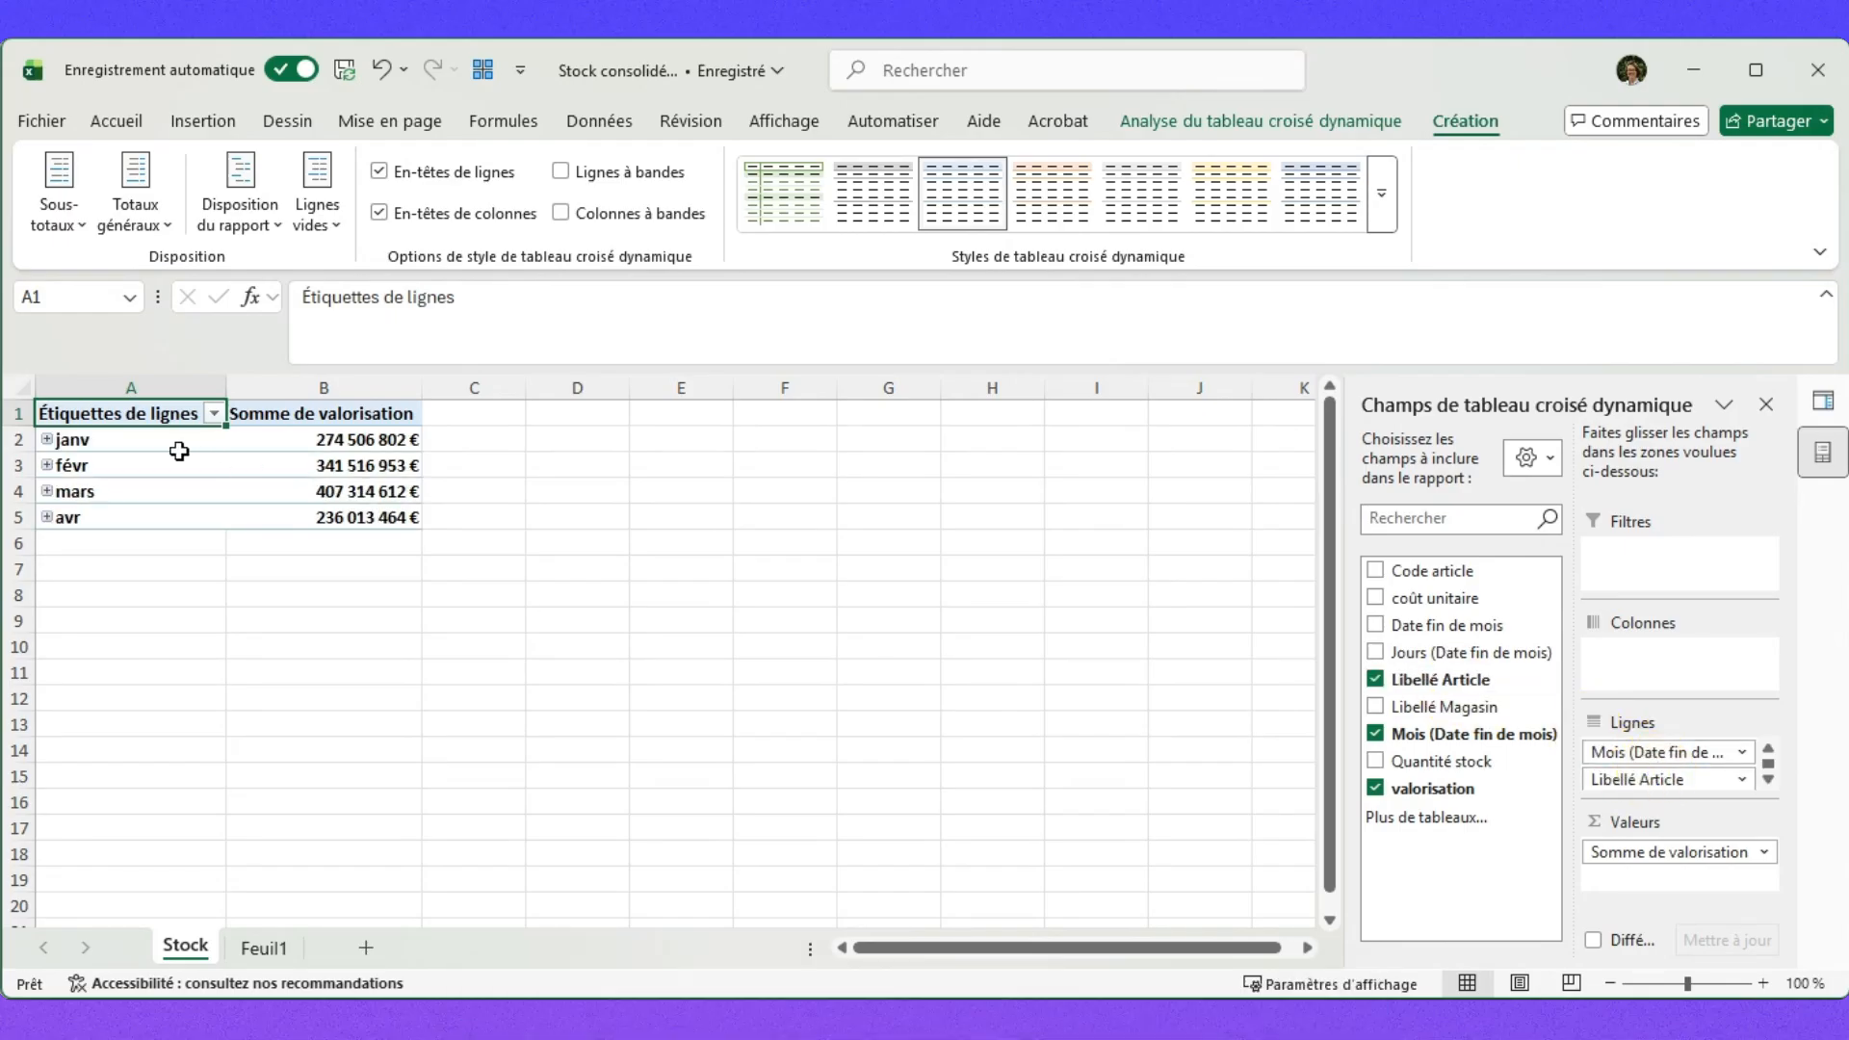
left_click(46, 439)
scroll(154, 599, "down", 6)
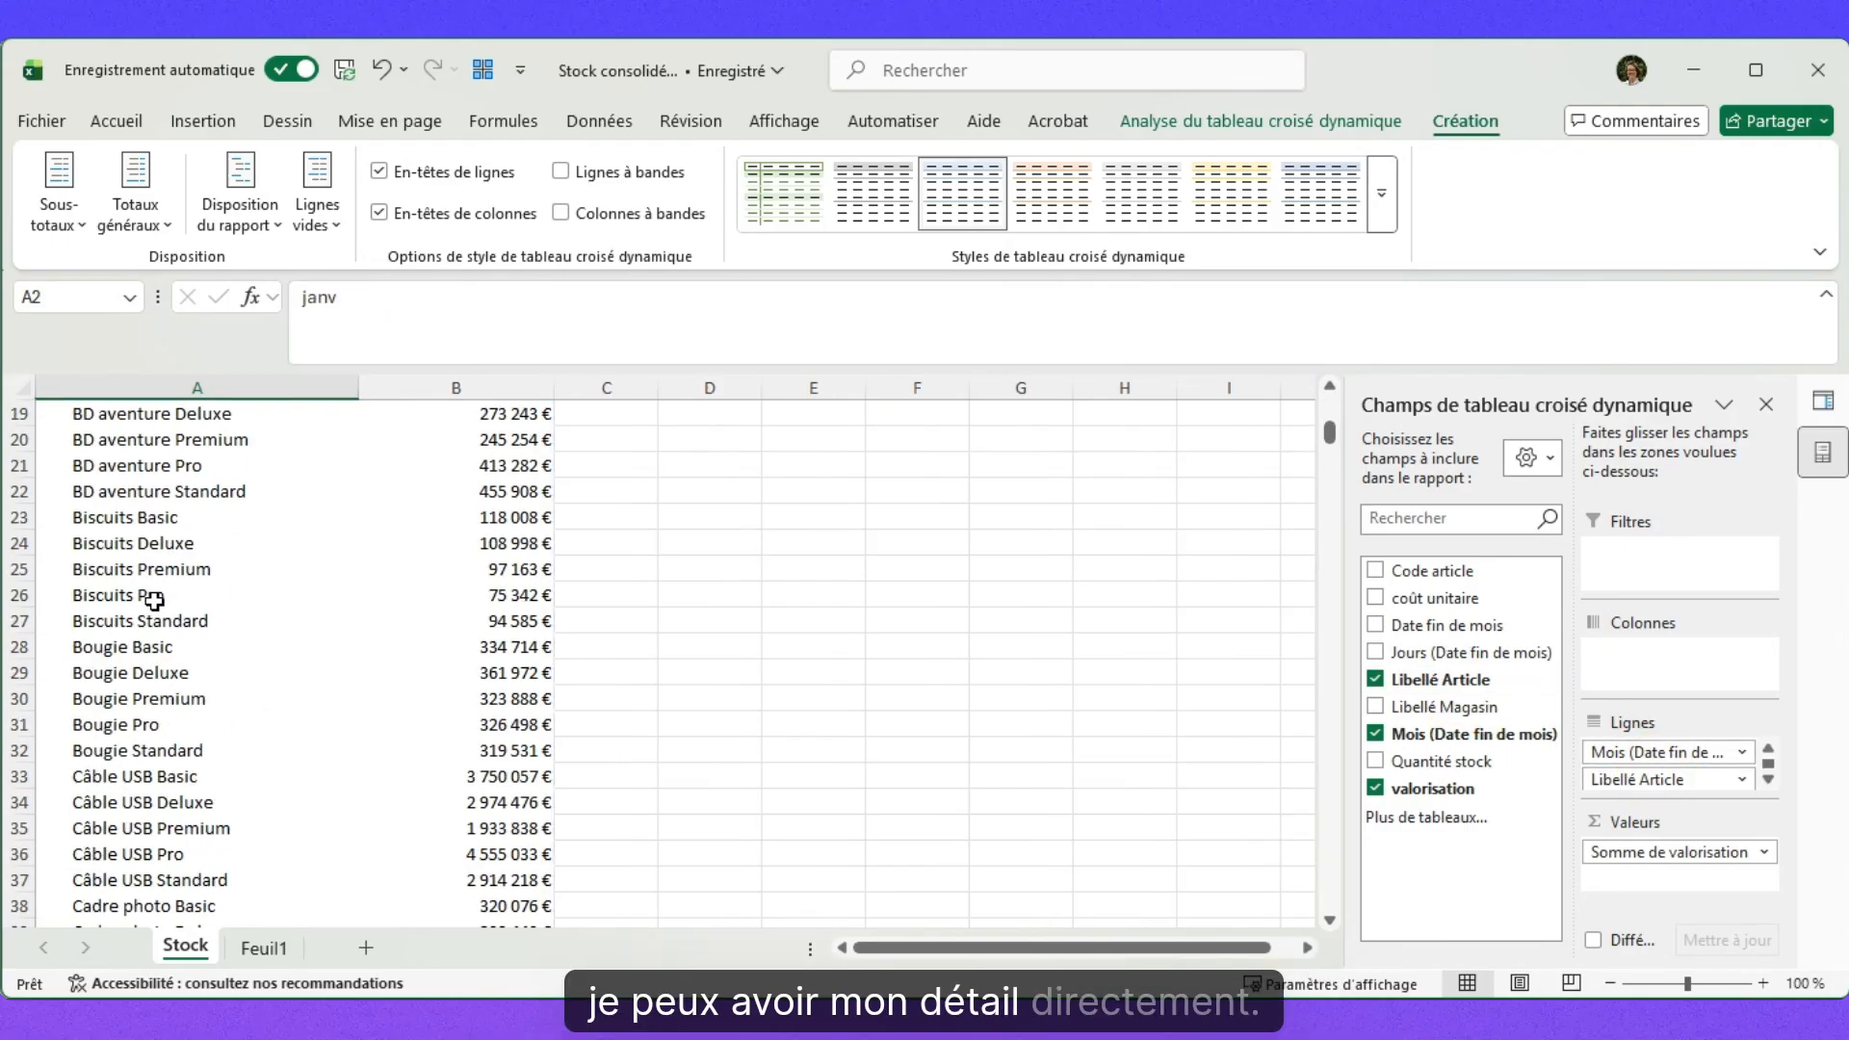
scroll(155, 599, "up", 6)
left_click(46, 439)
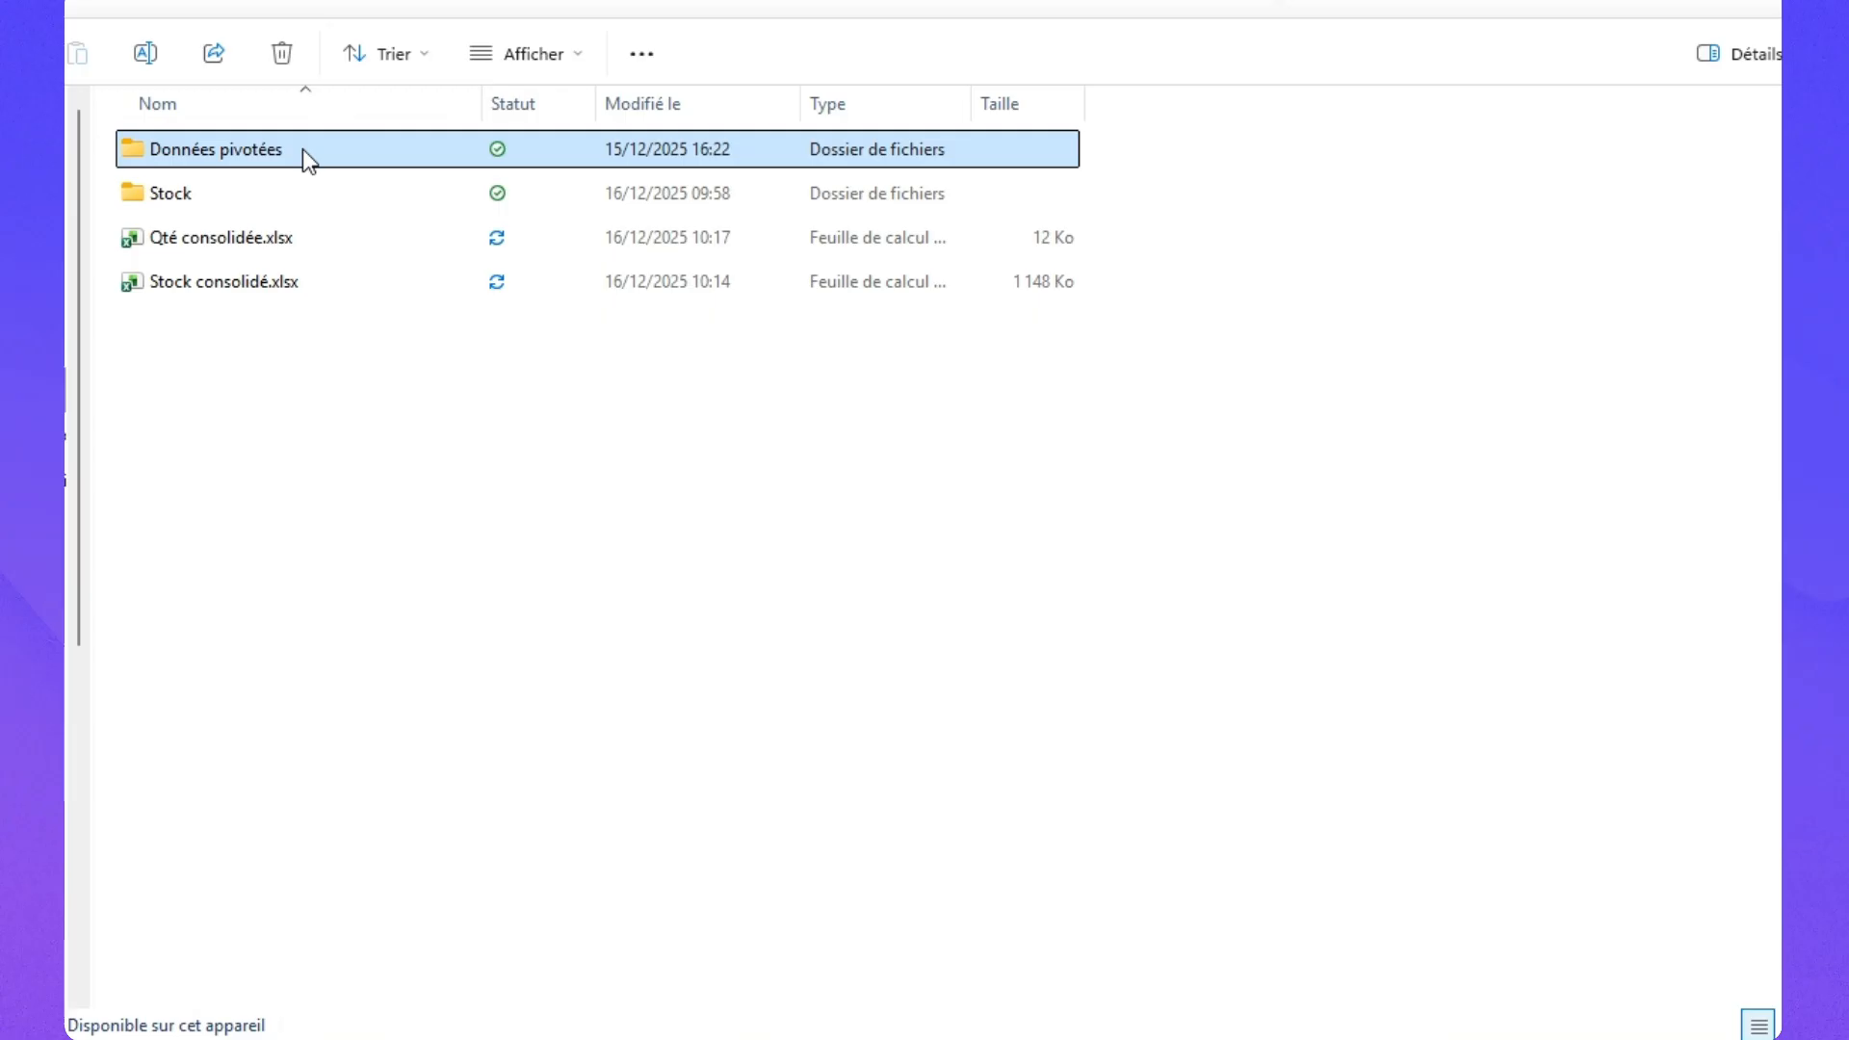
Create a new Excel workbook named Qté consolidée in the Données pivotées folder.
double_click(238, 150)
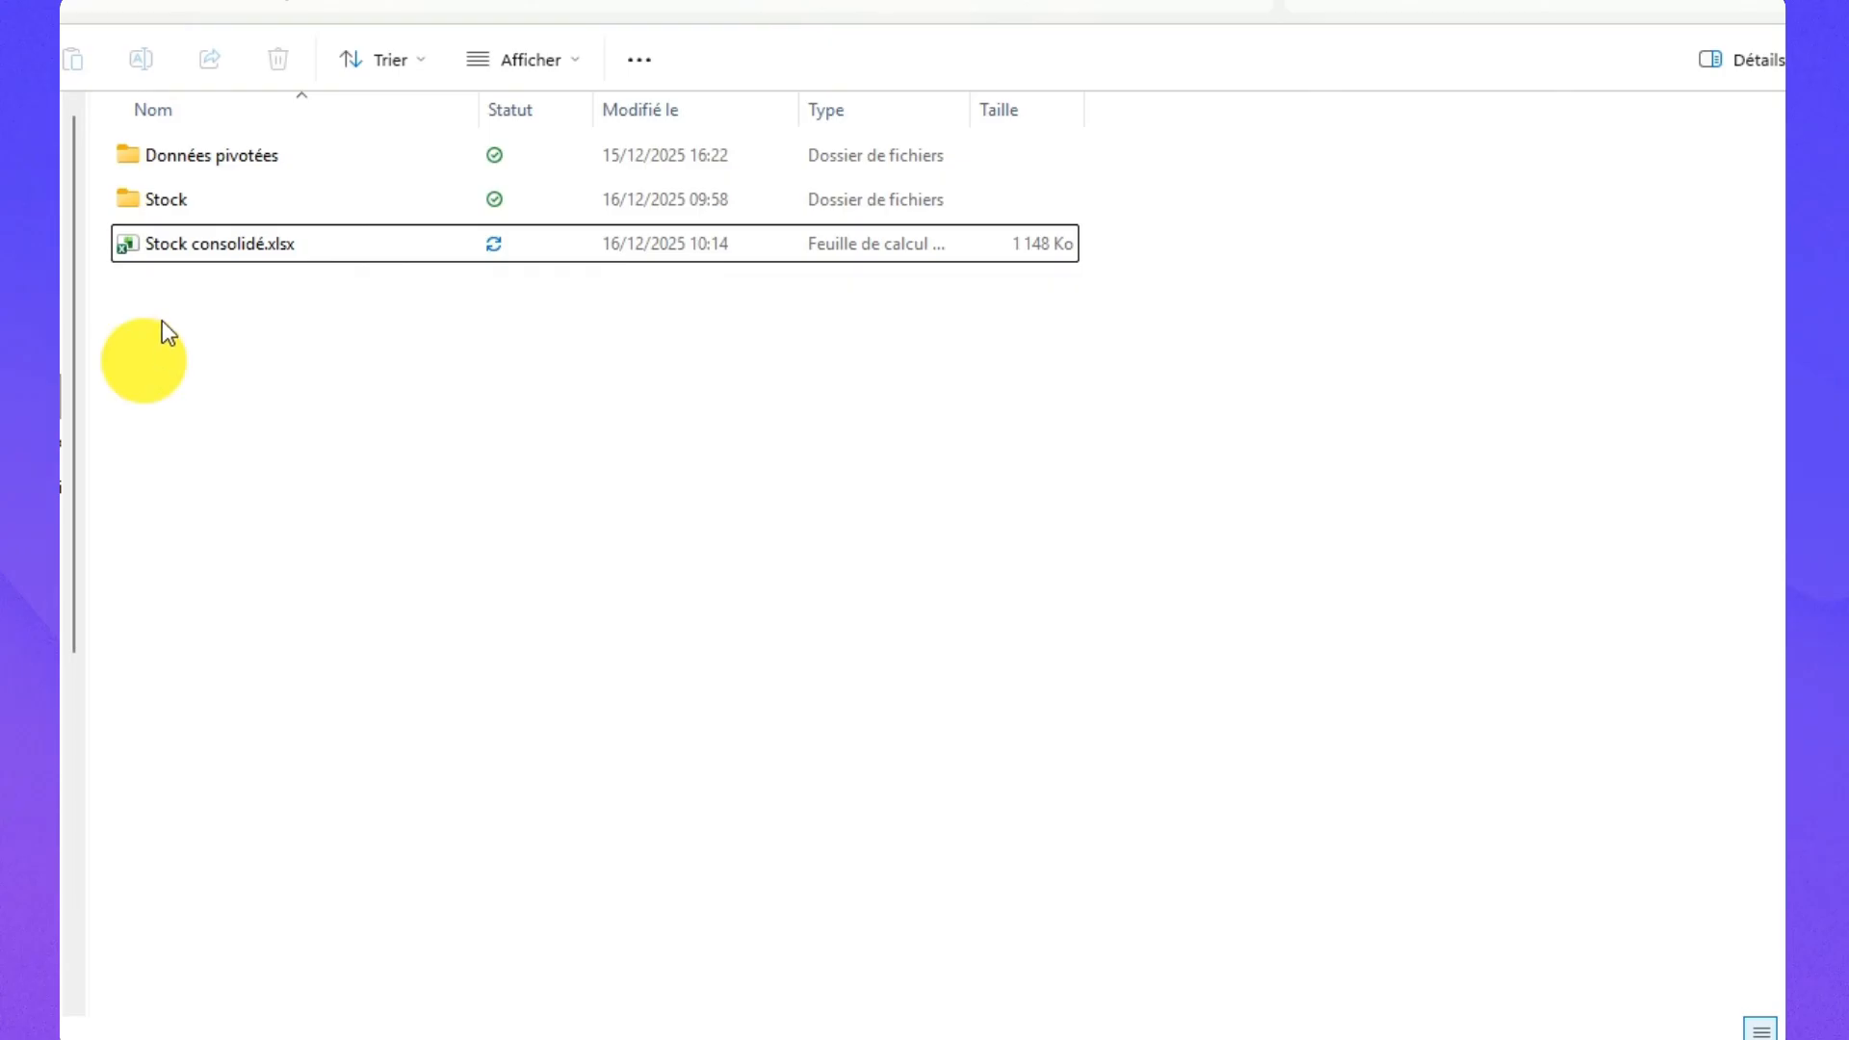
right_click(142, 313)
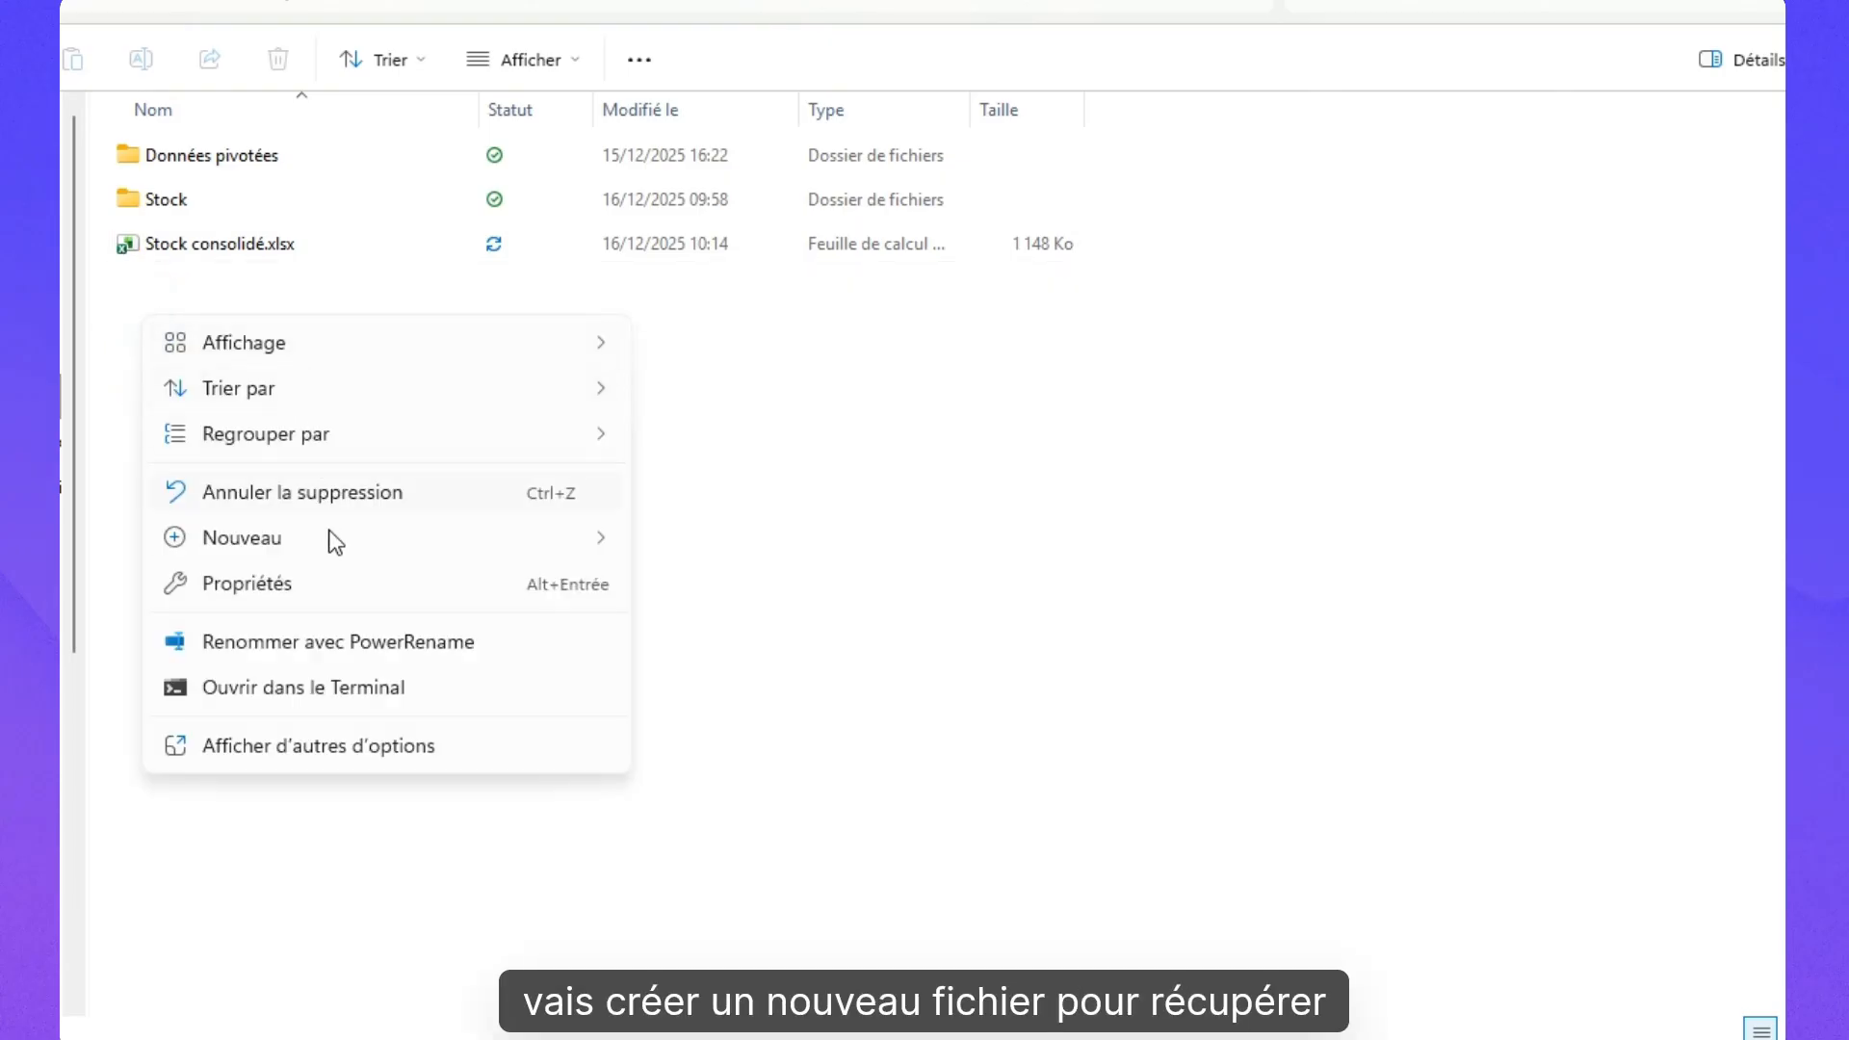
mouse_move(337, 545)
left_click(842, 957)
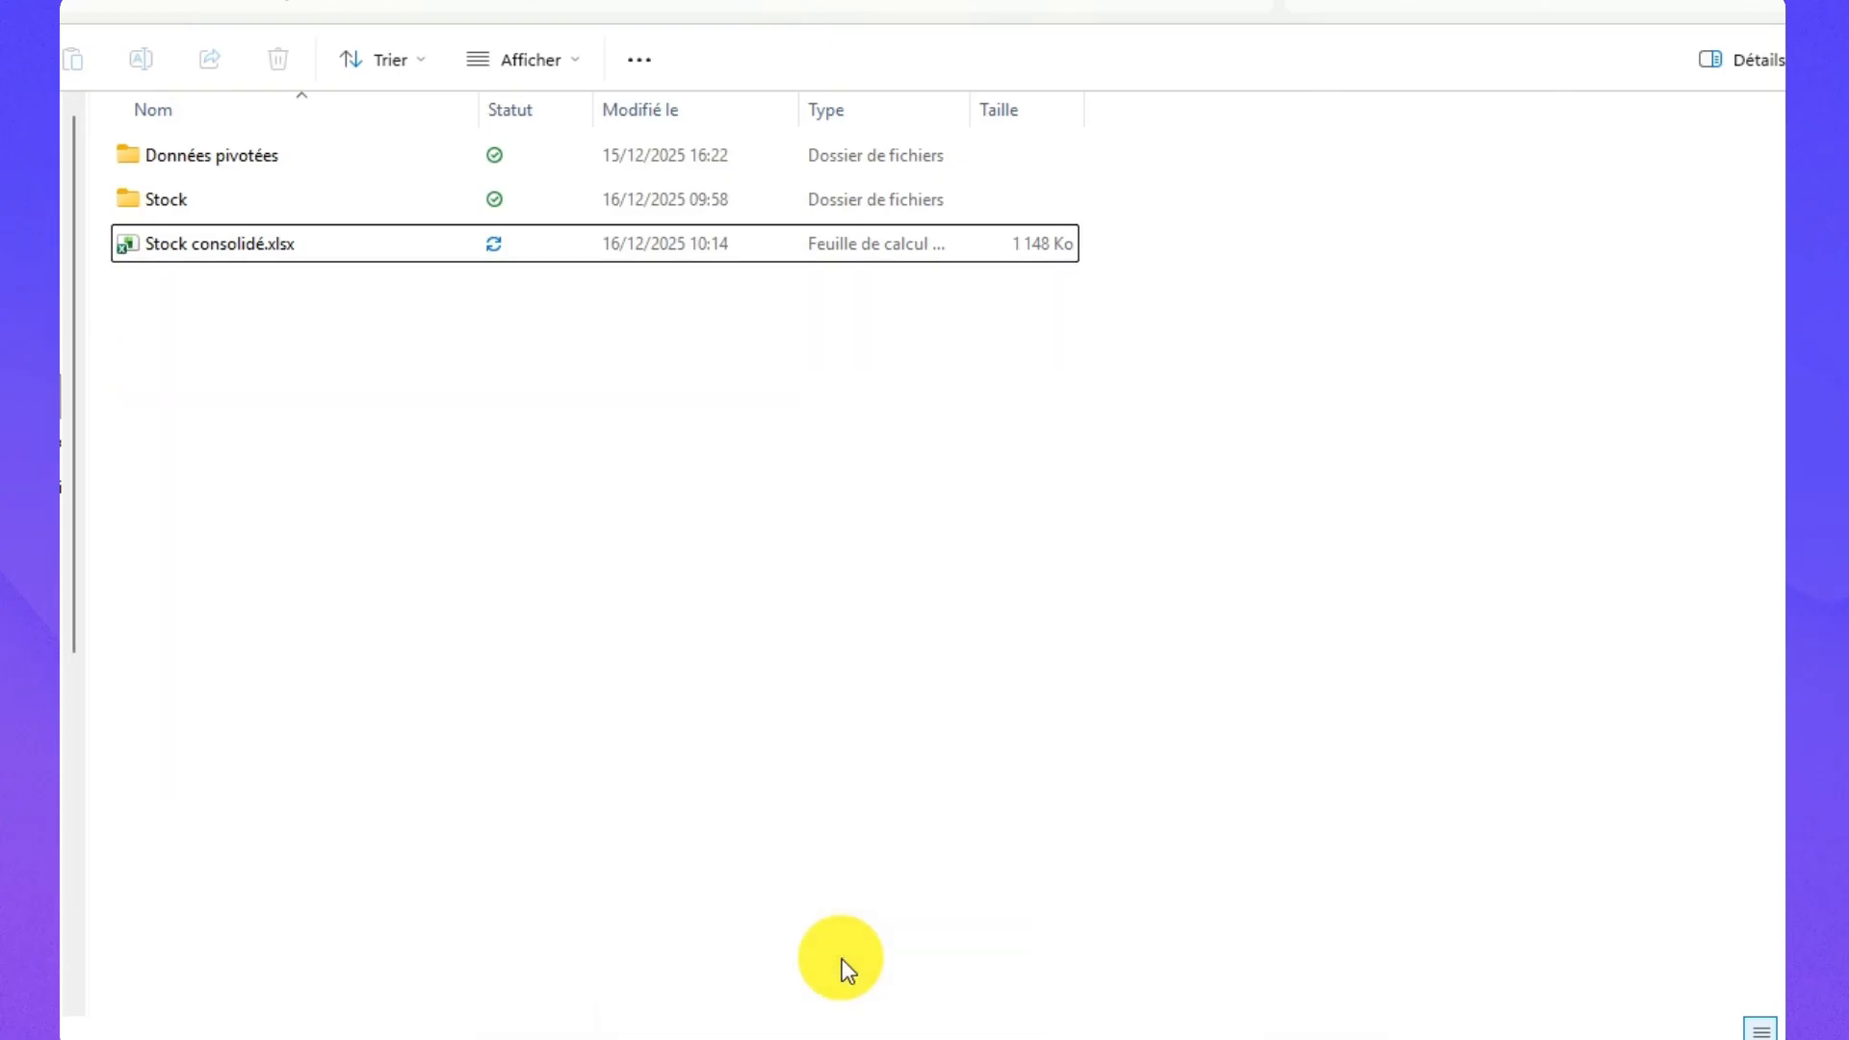
type("Qté co")
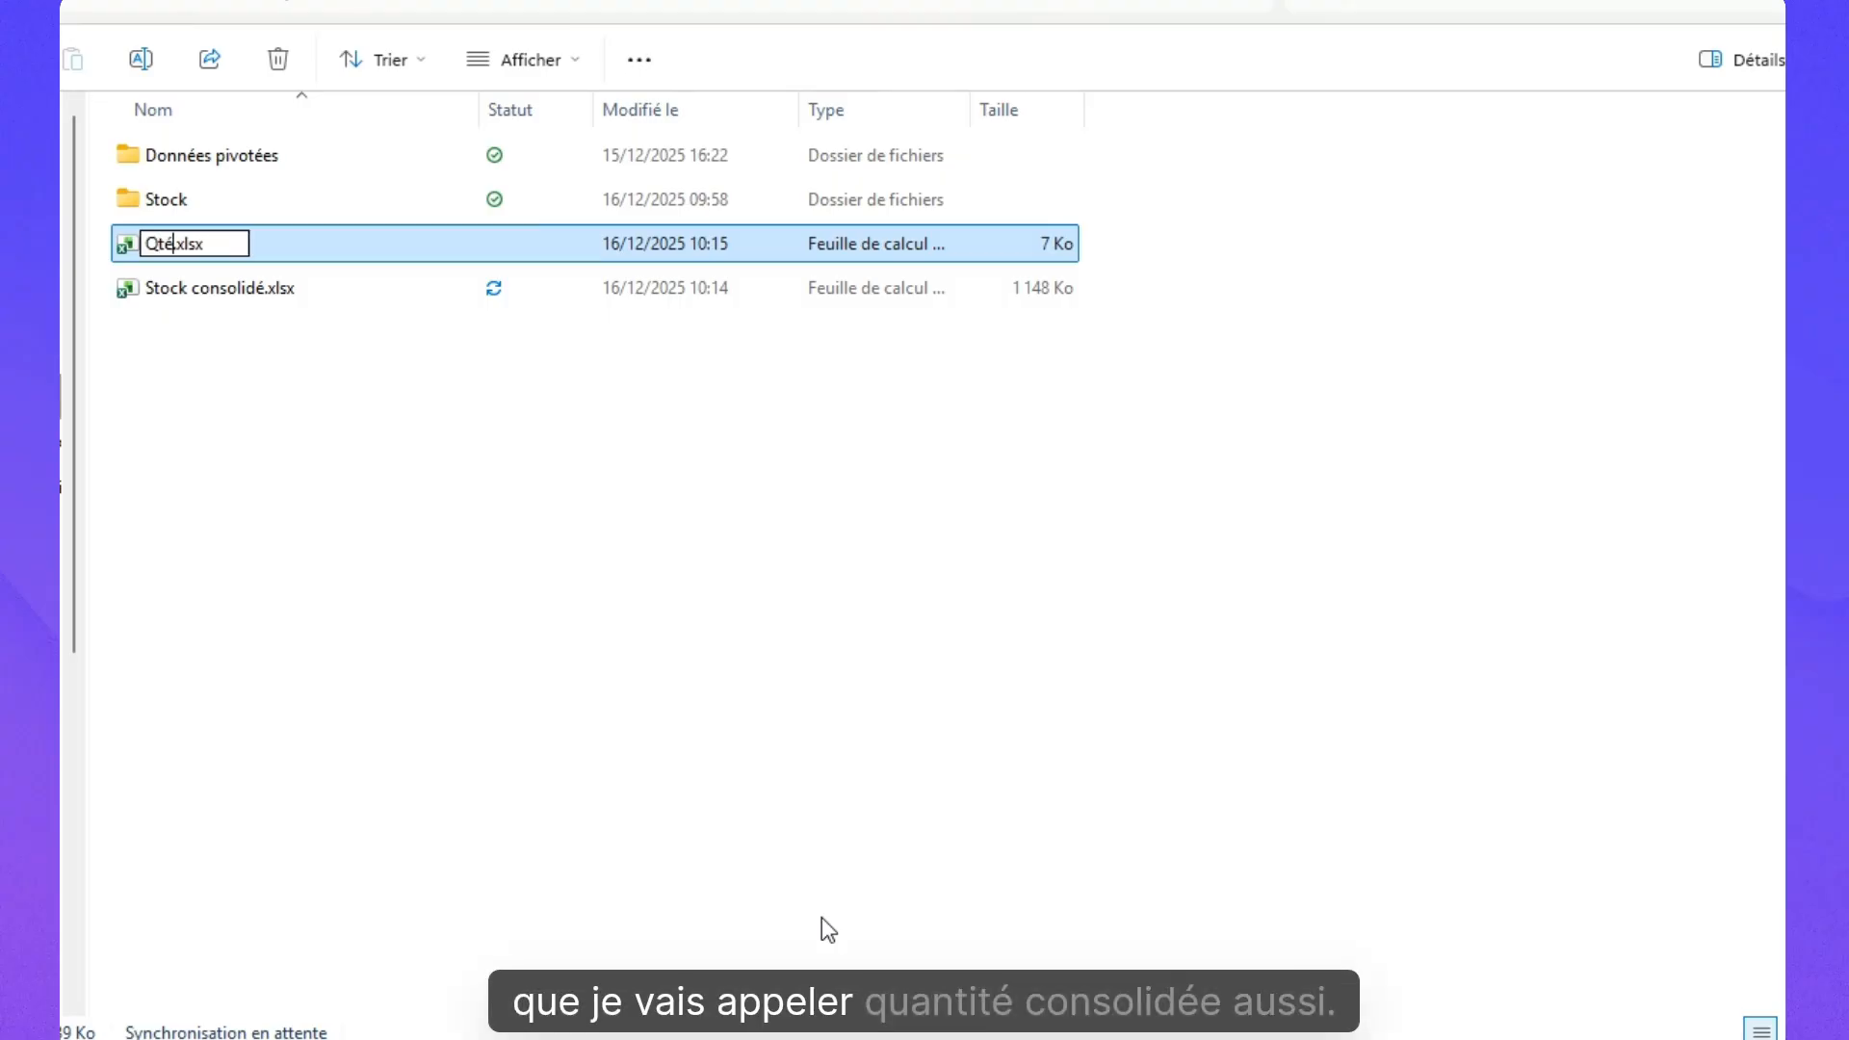
type("nsol")
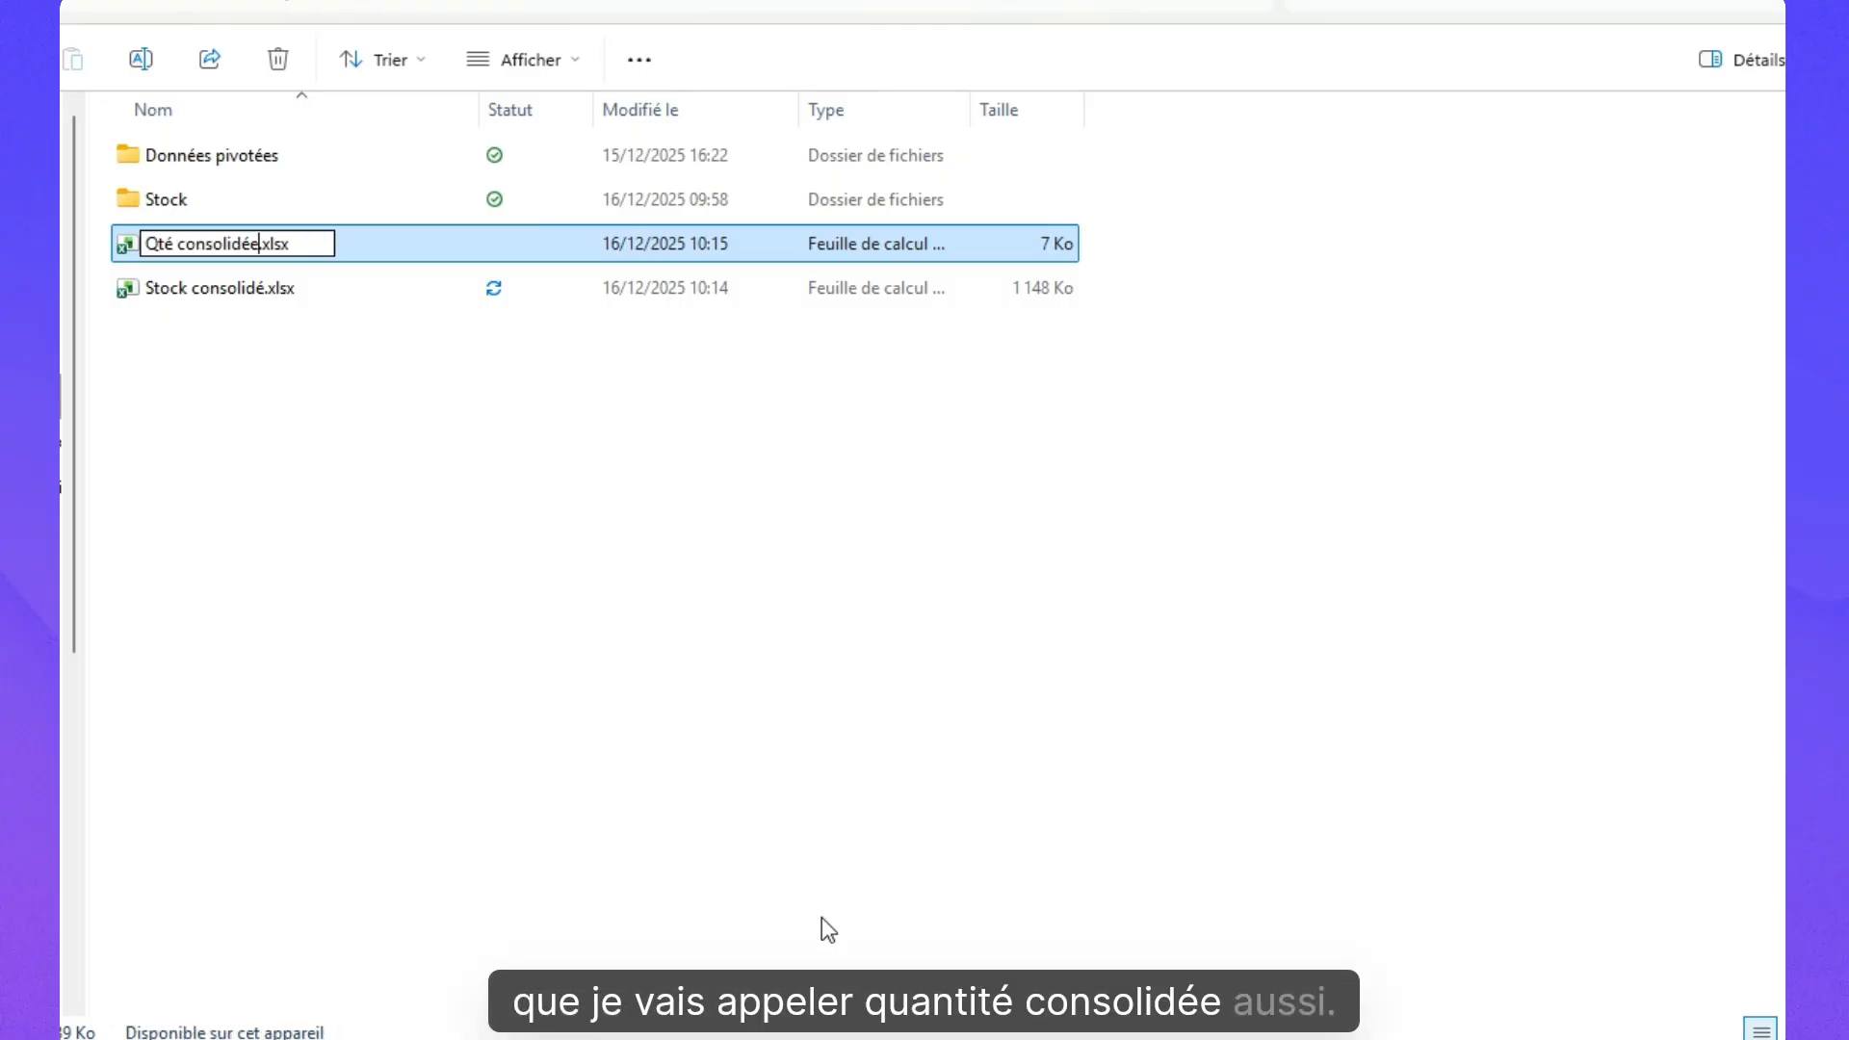
type("idée")
key("Return")
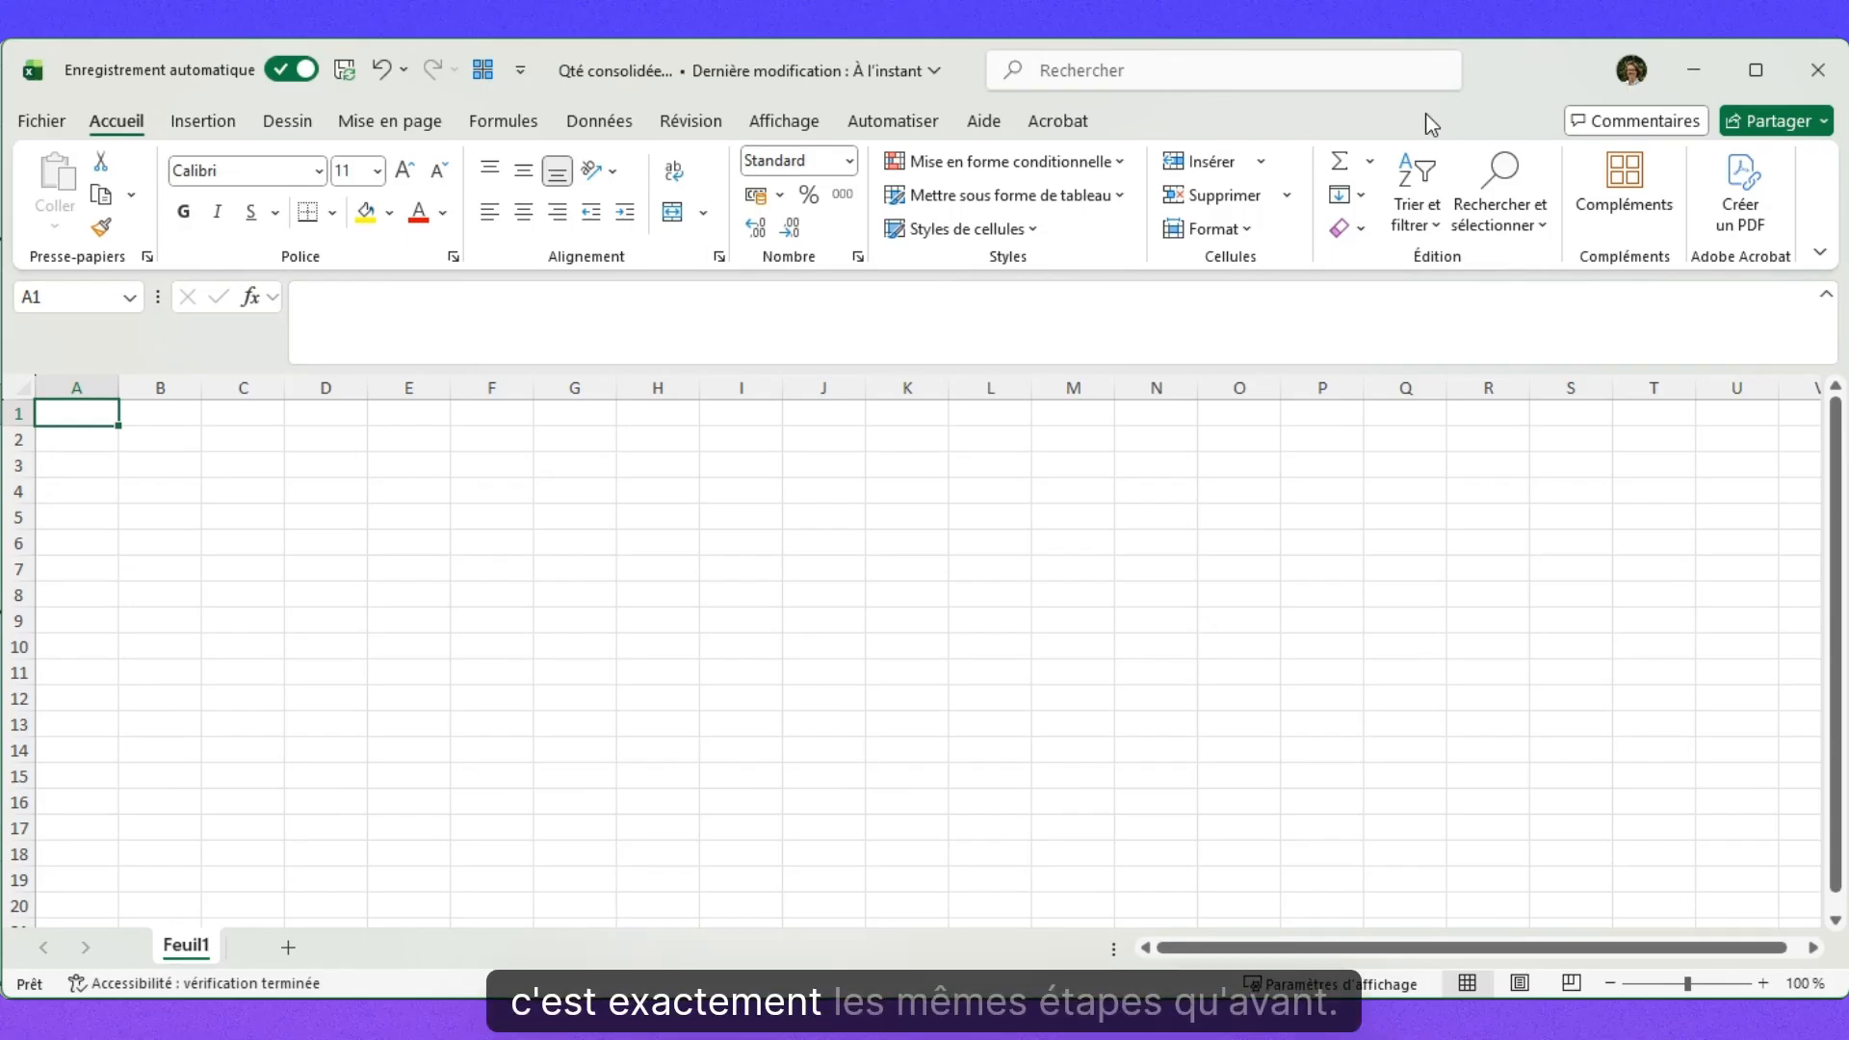
Import the Données pivotées folder via À partir d'un dossier and choose Combiner et transformer les données.
left_click(598, 122)
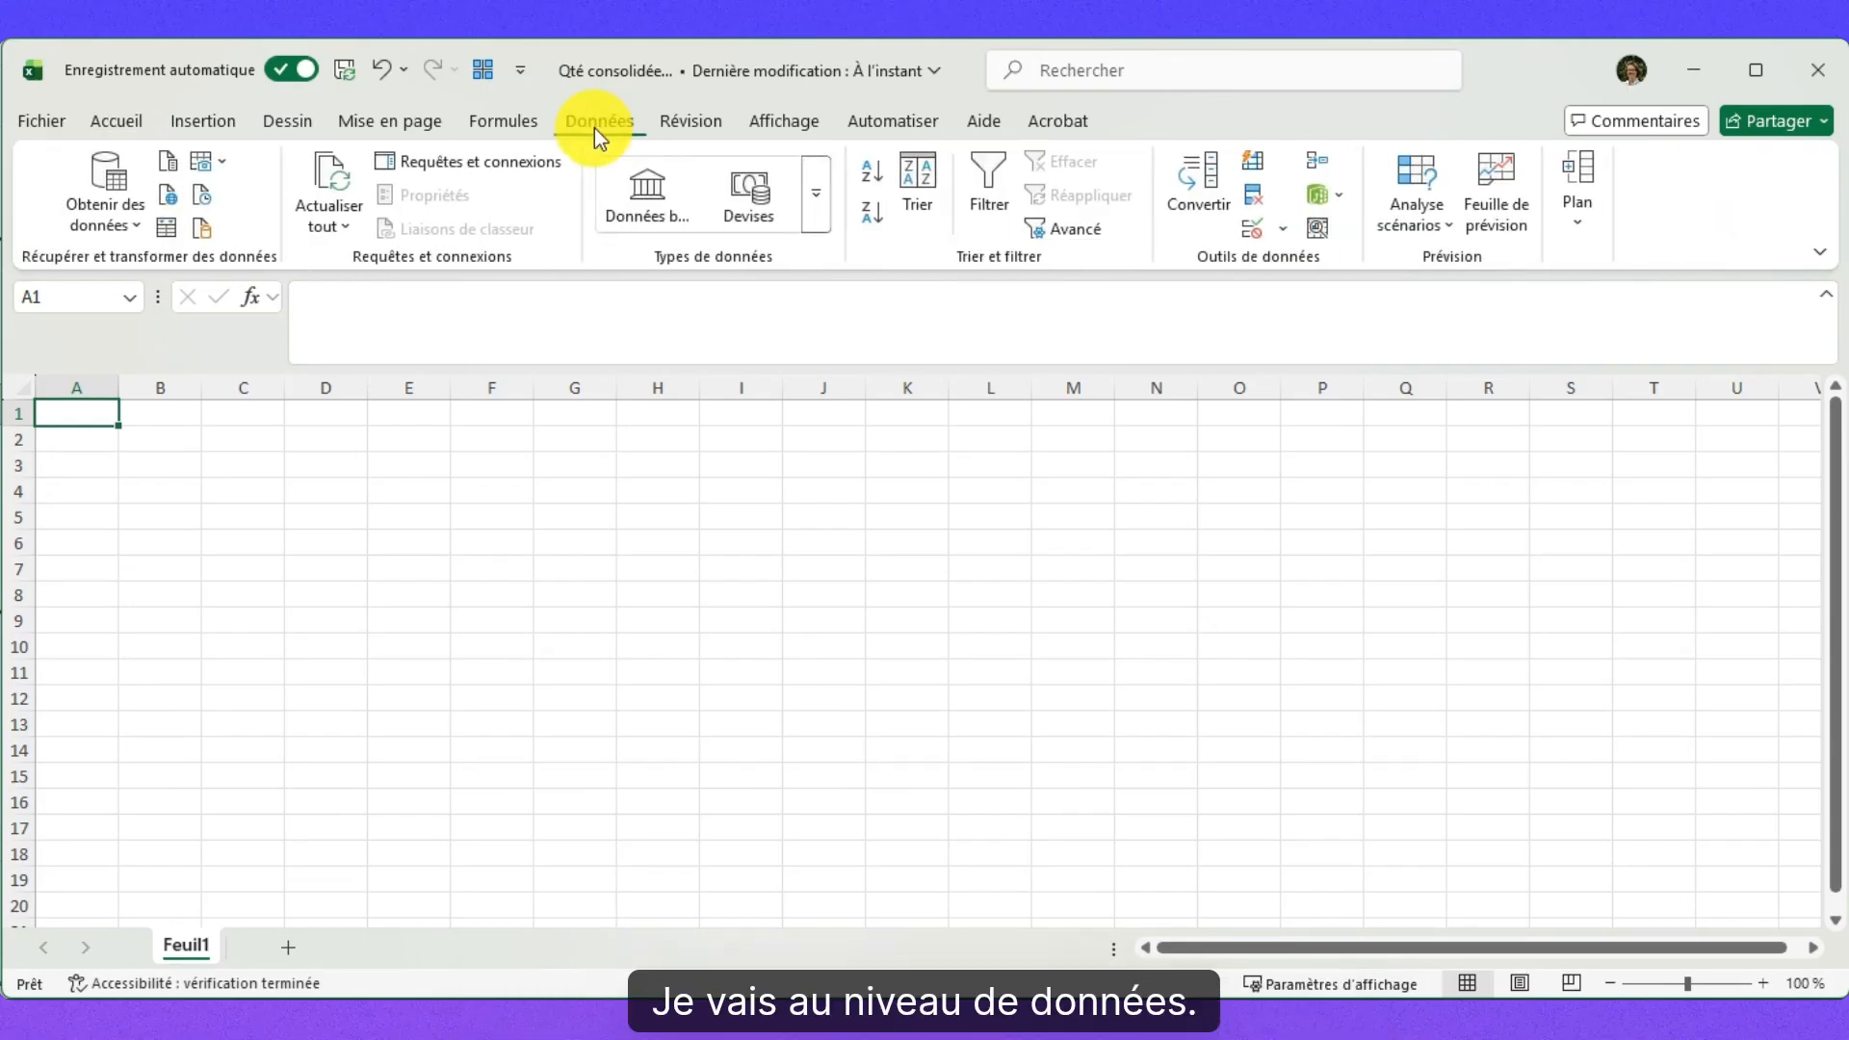
left_click(141, 212)
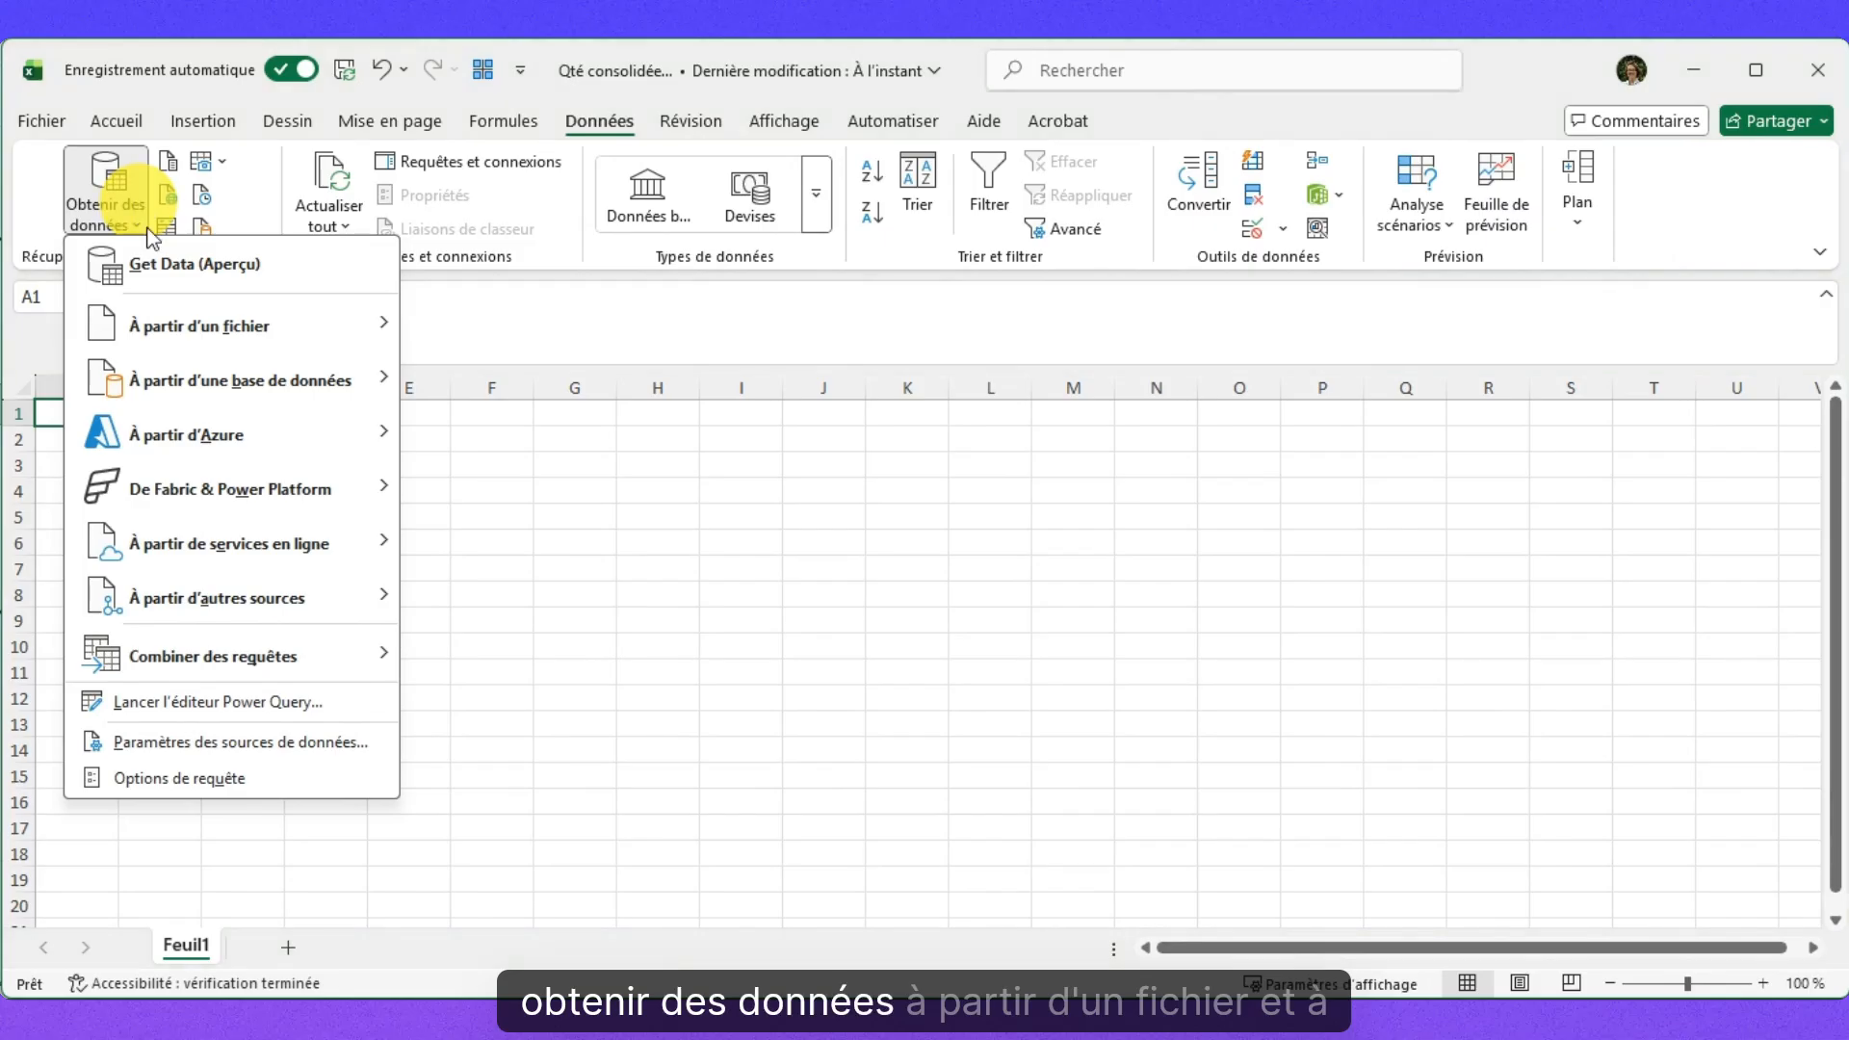
mouse_move(194, 331)
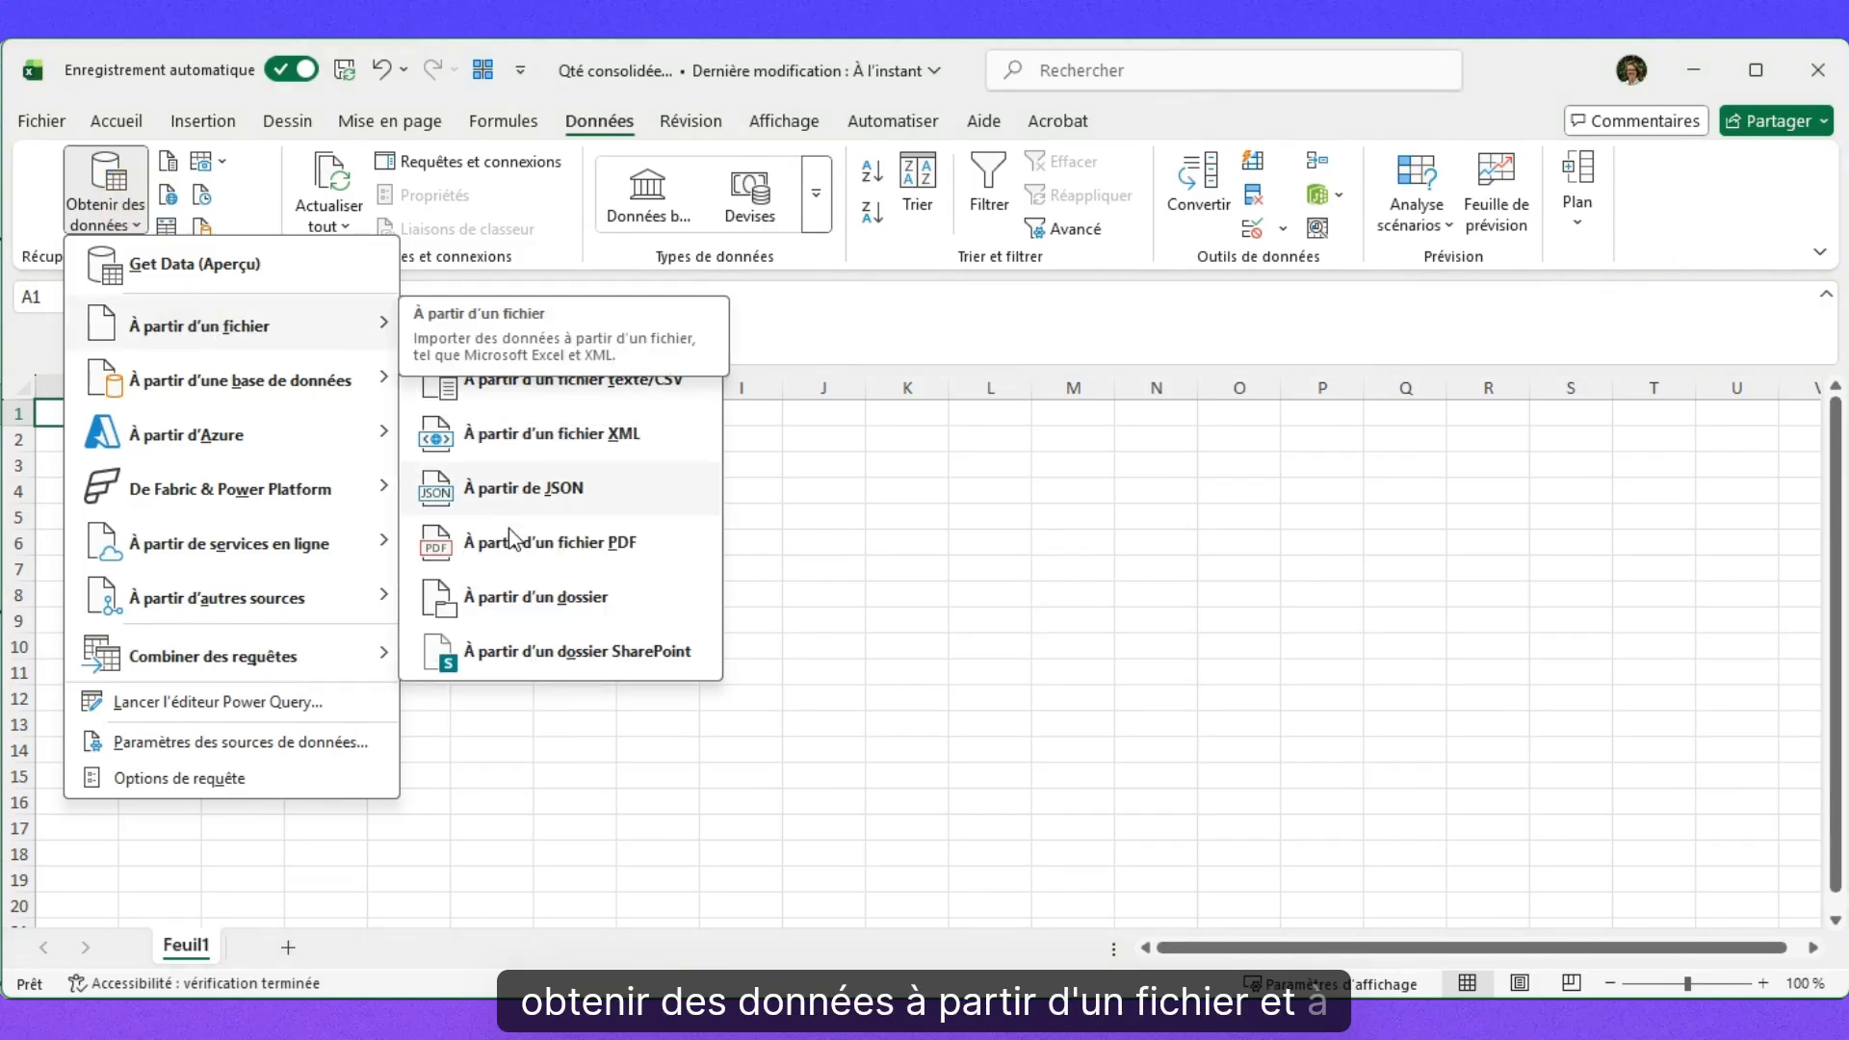
left_click(520, 597)
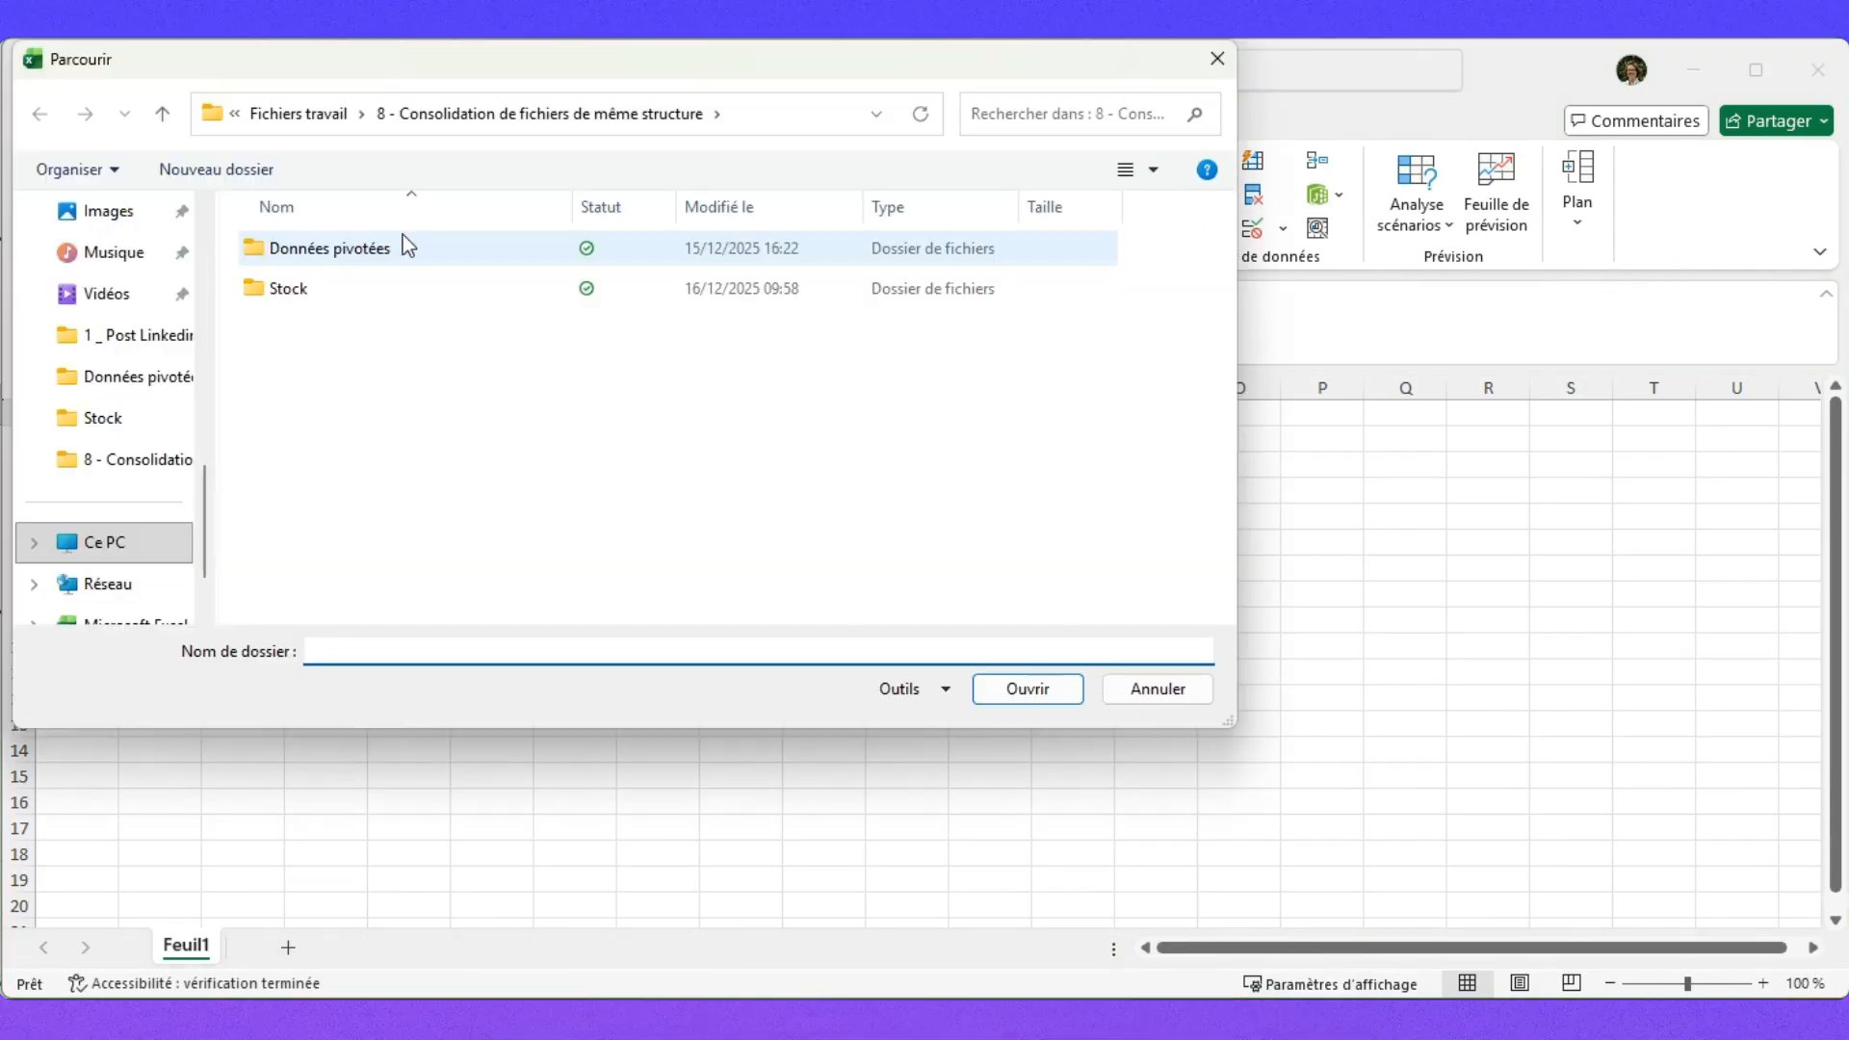
double_click(330, 248)
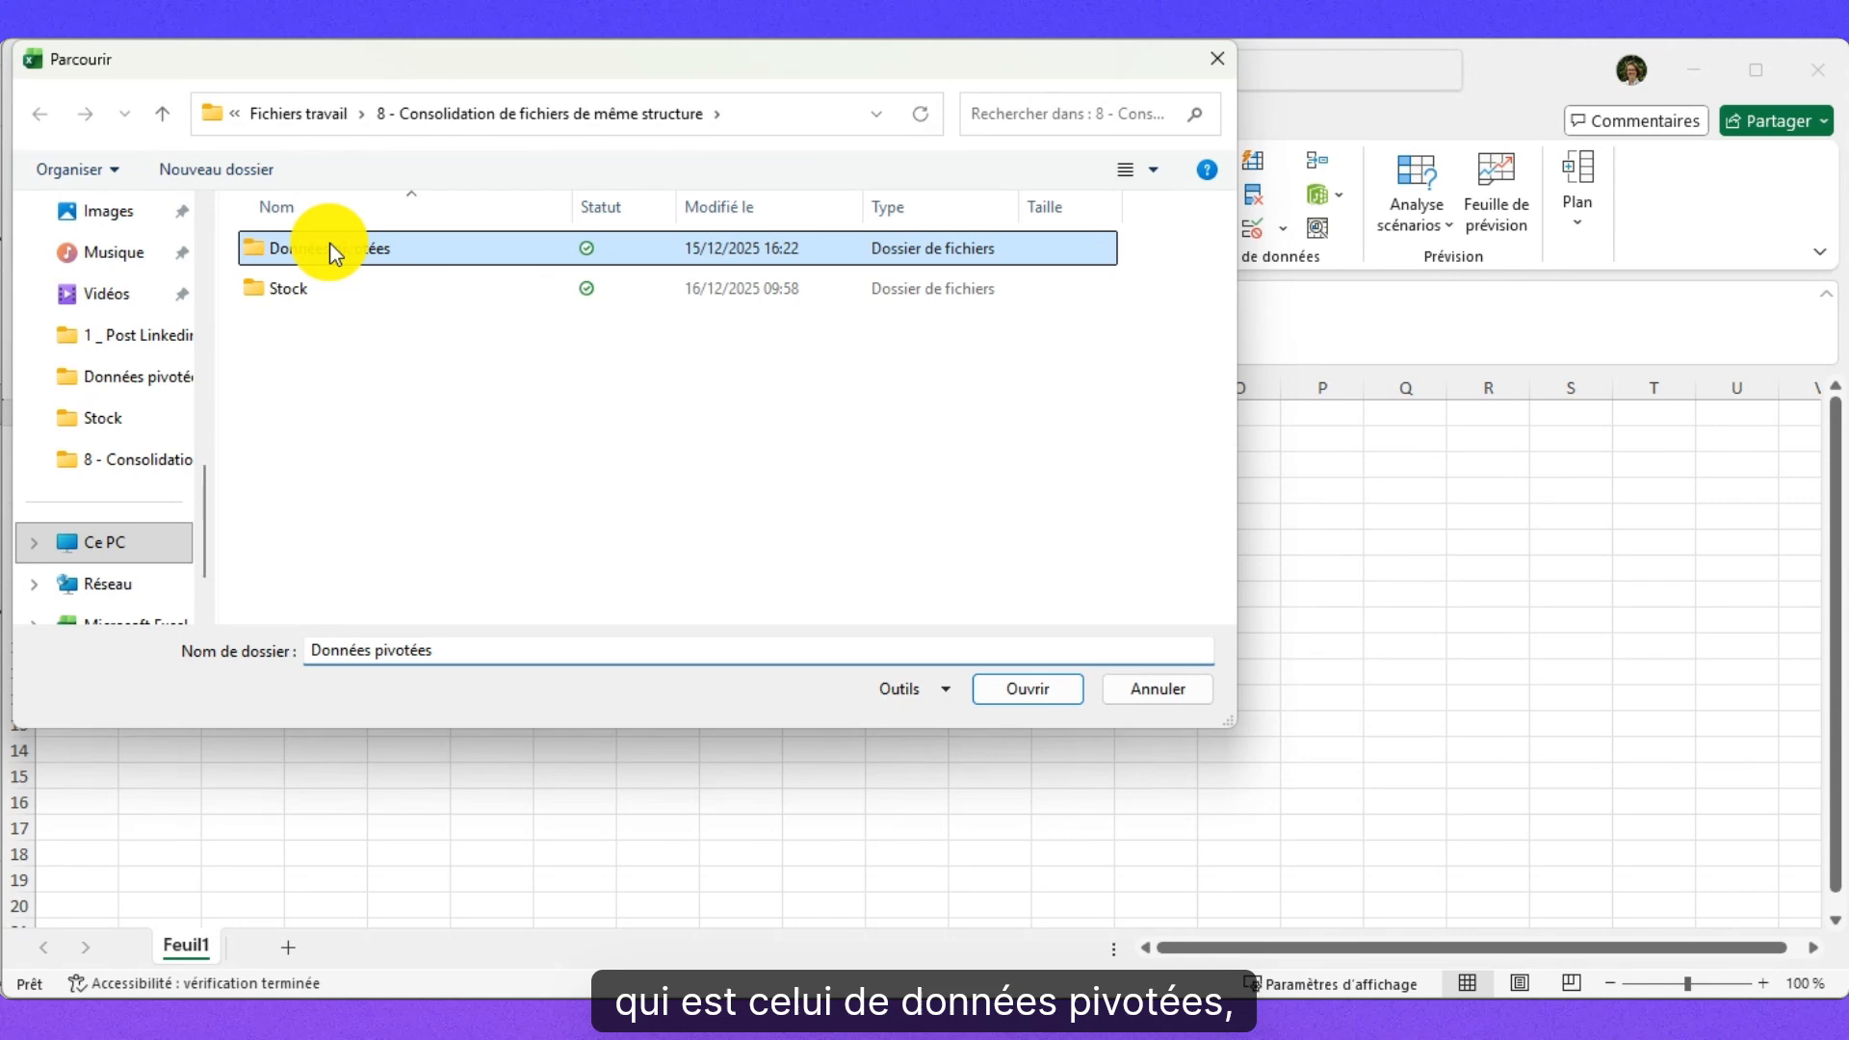
left_click(1026, 688)
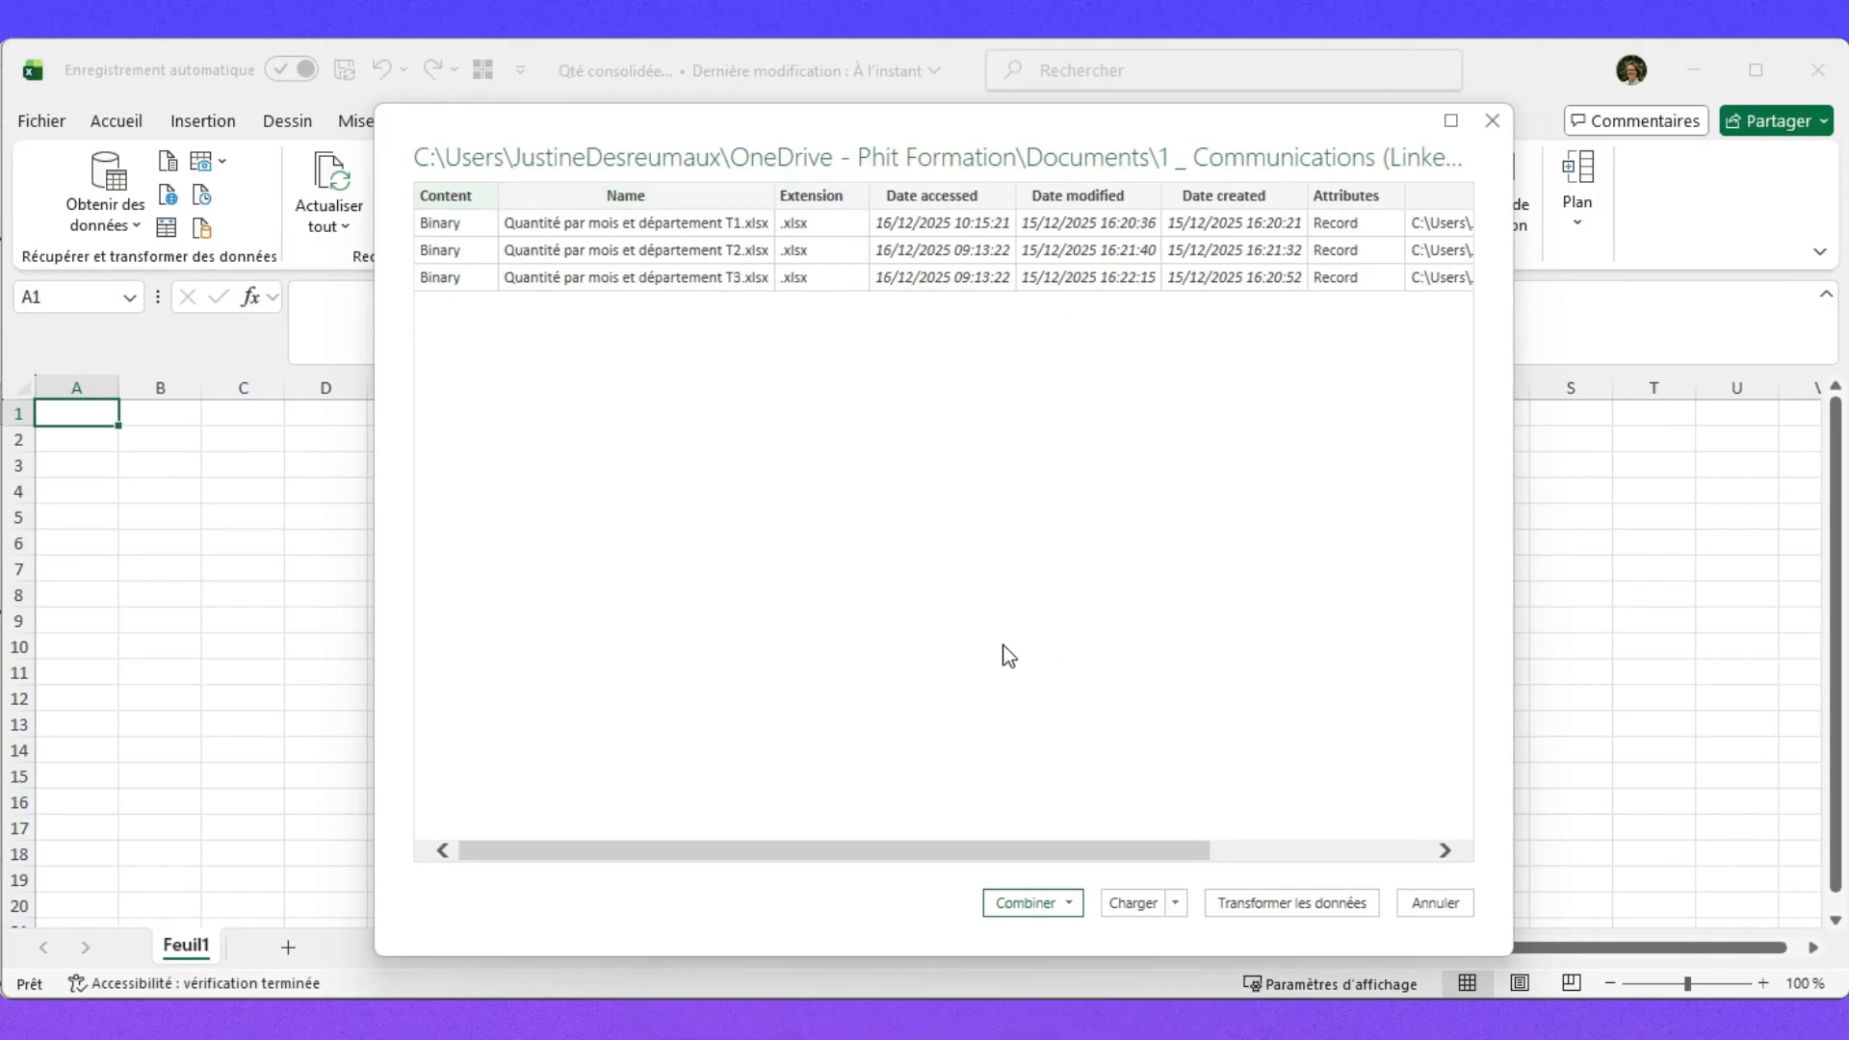
left_click(1050, 904)
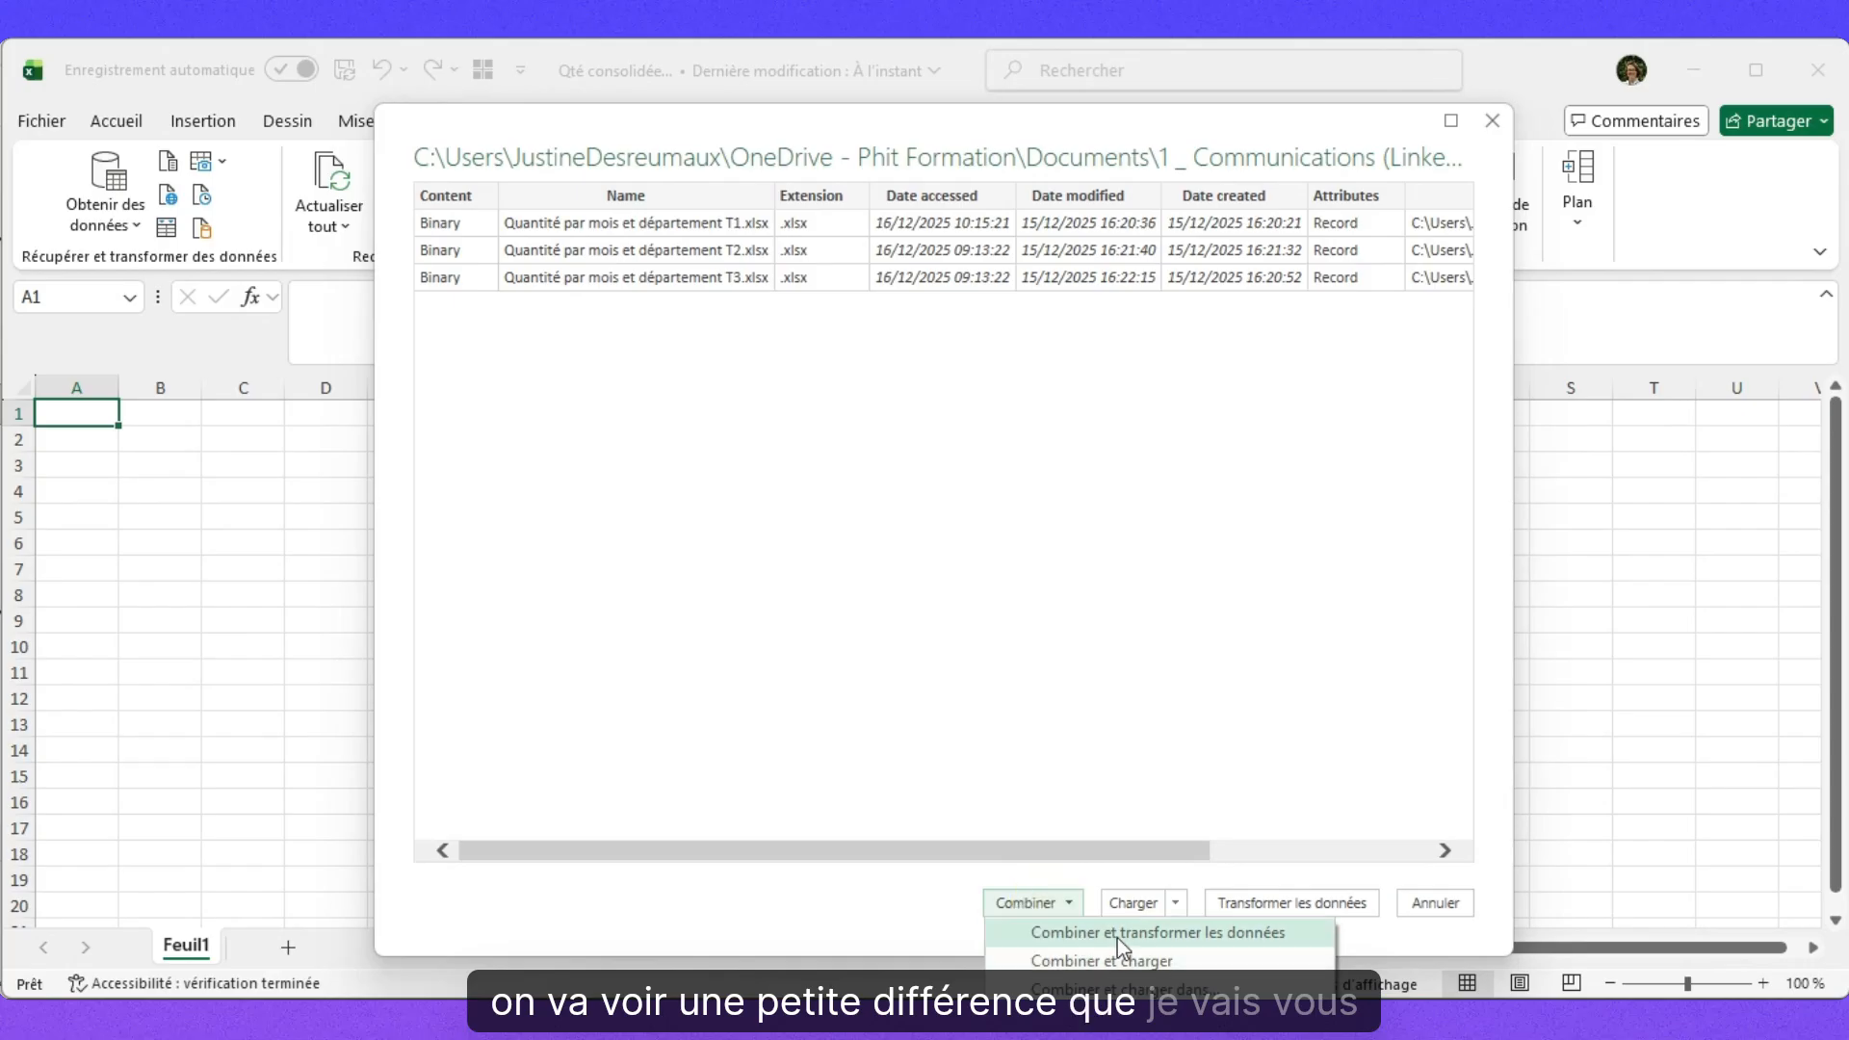
left_click(1117, 934)
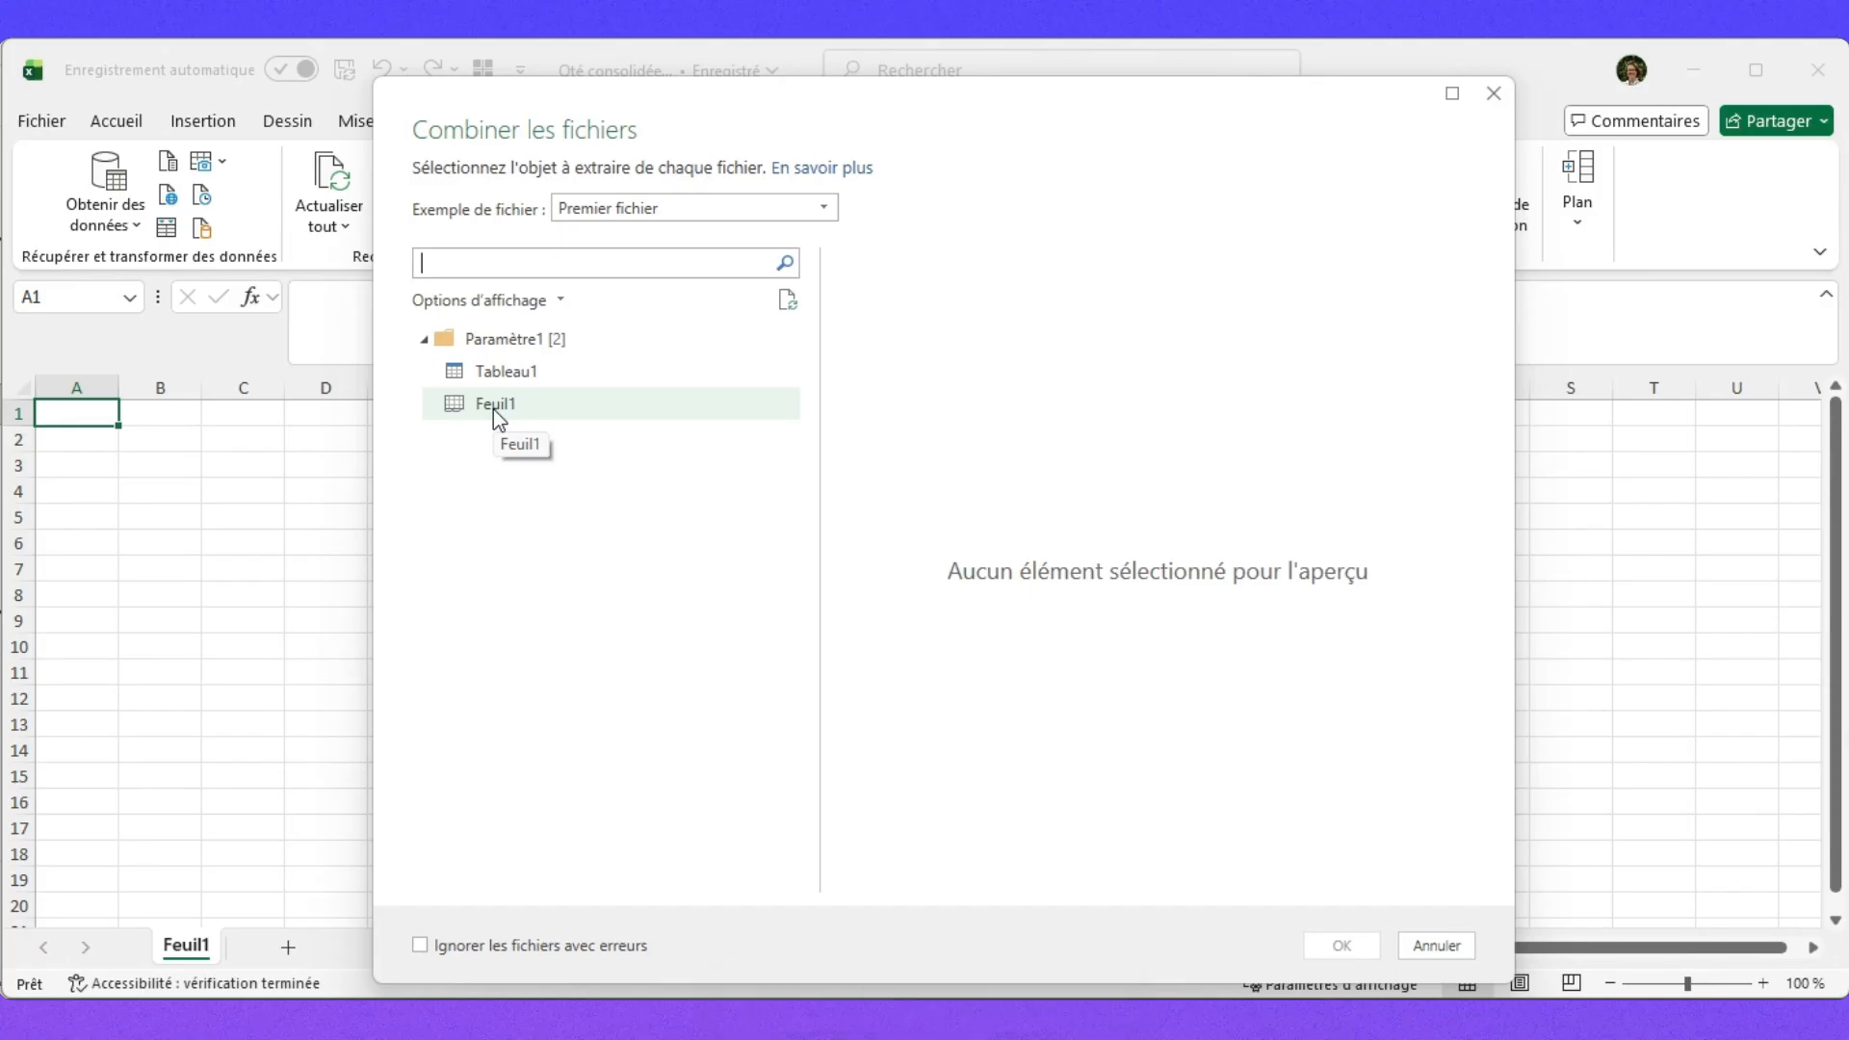
Select Tableau1 under Paramètre1 and confirm combining the files.
left_click(559, 373)
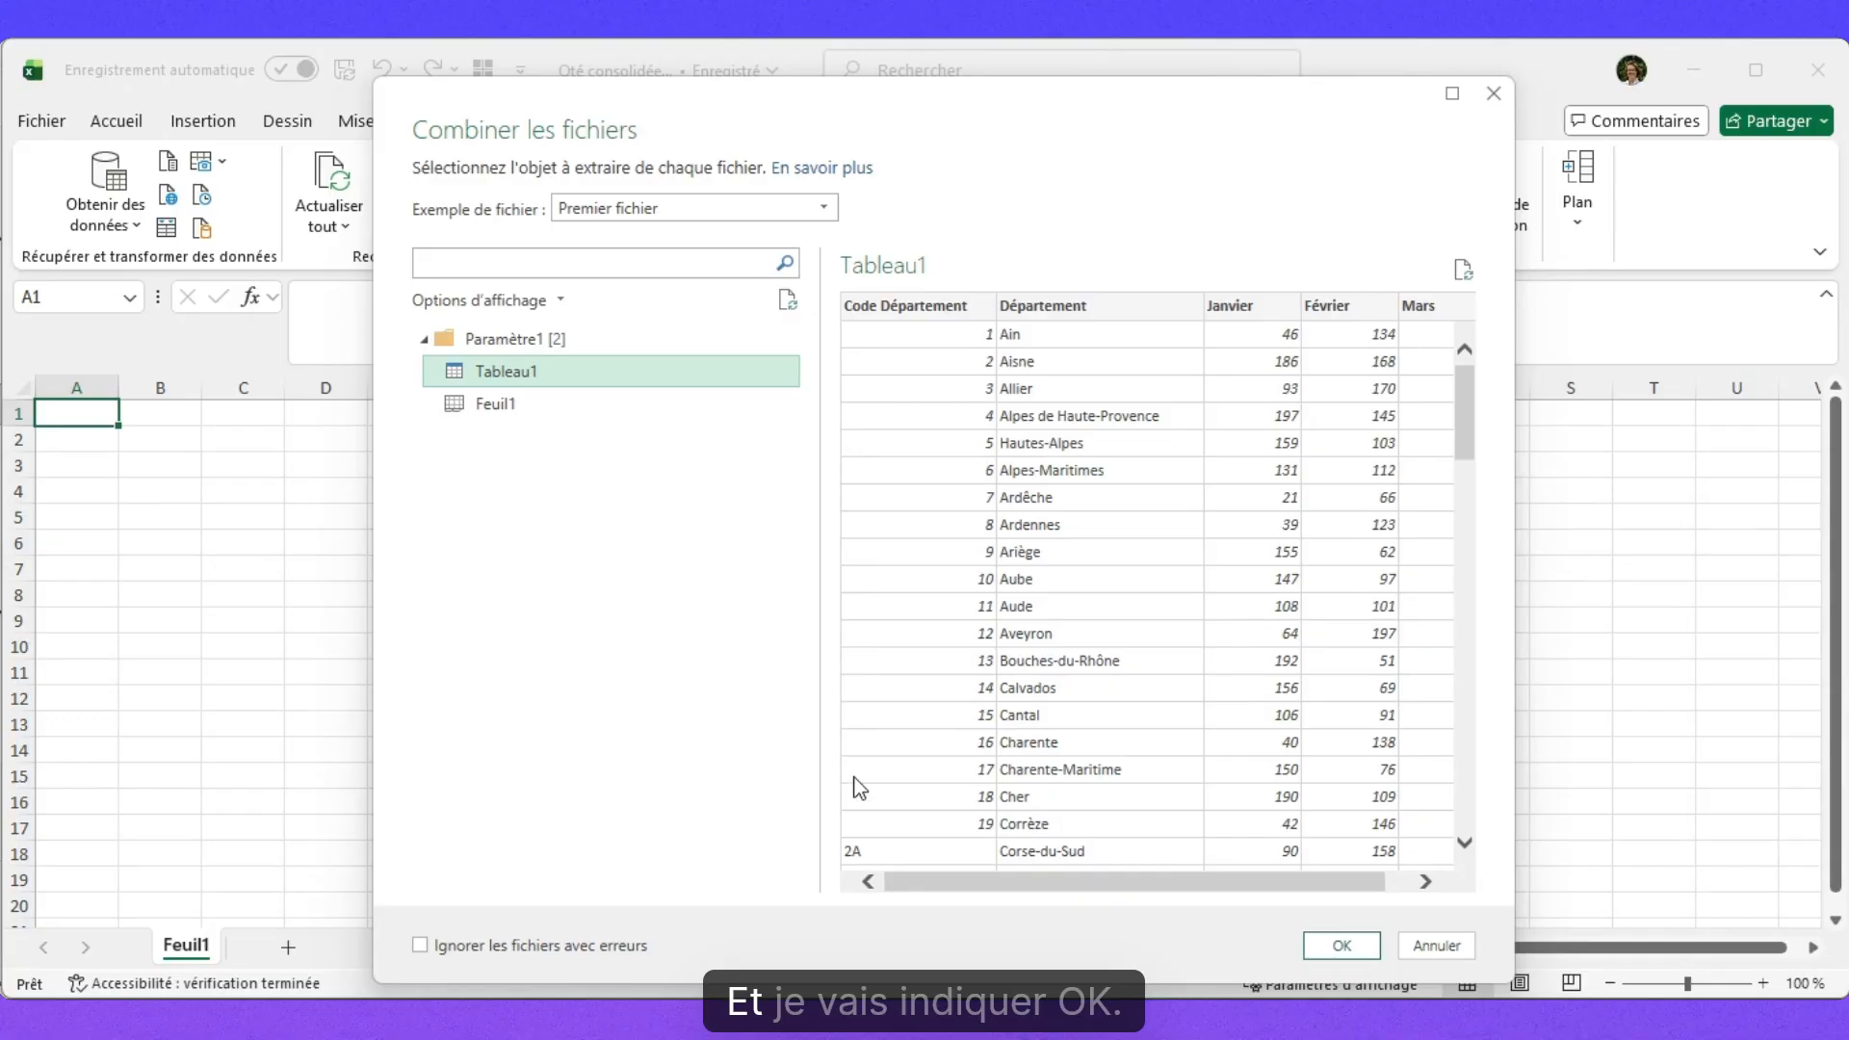
left_click(1342, 947)
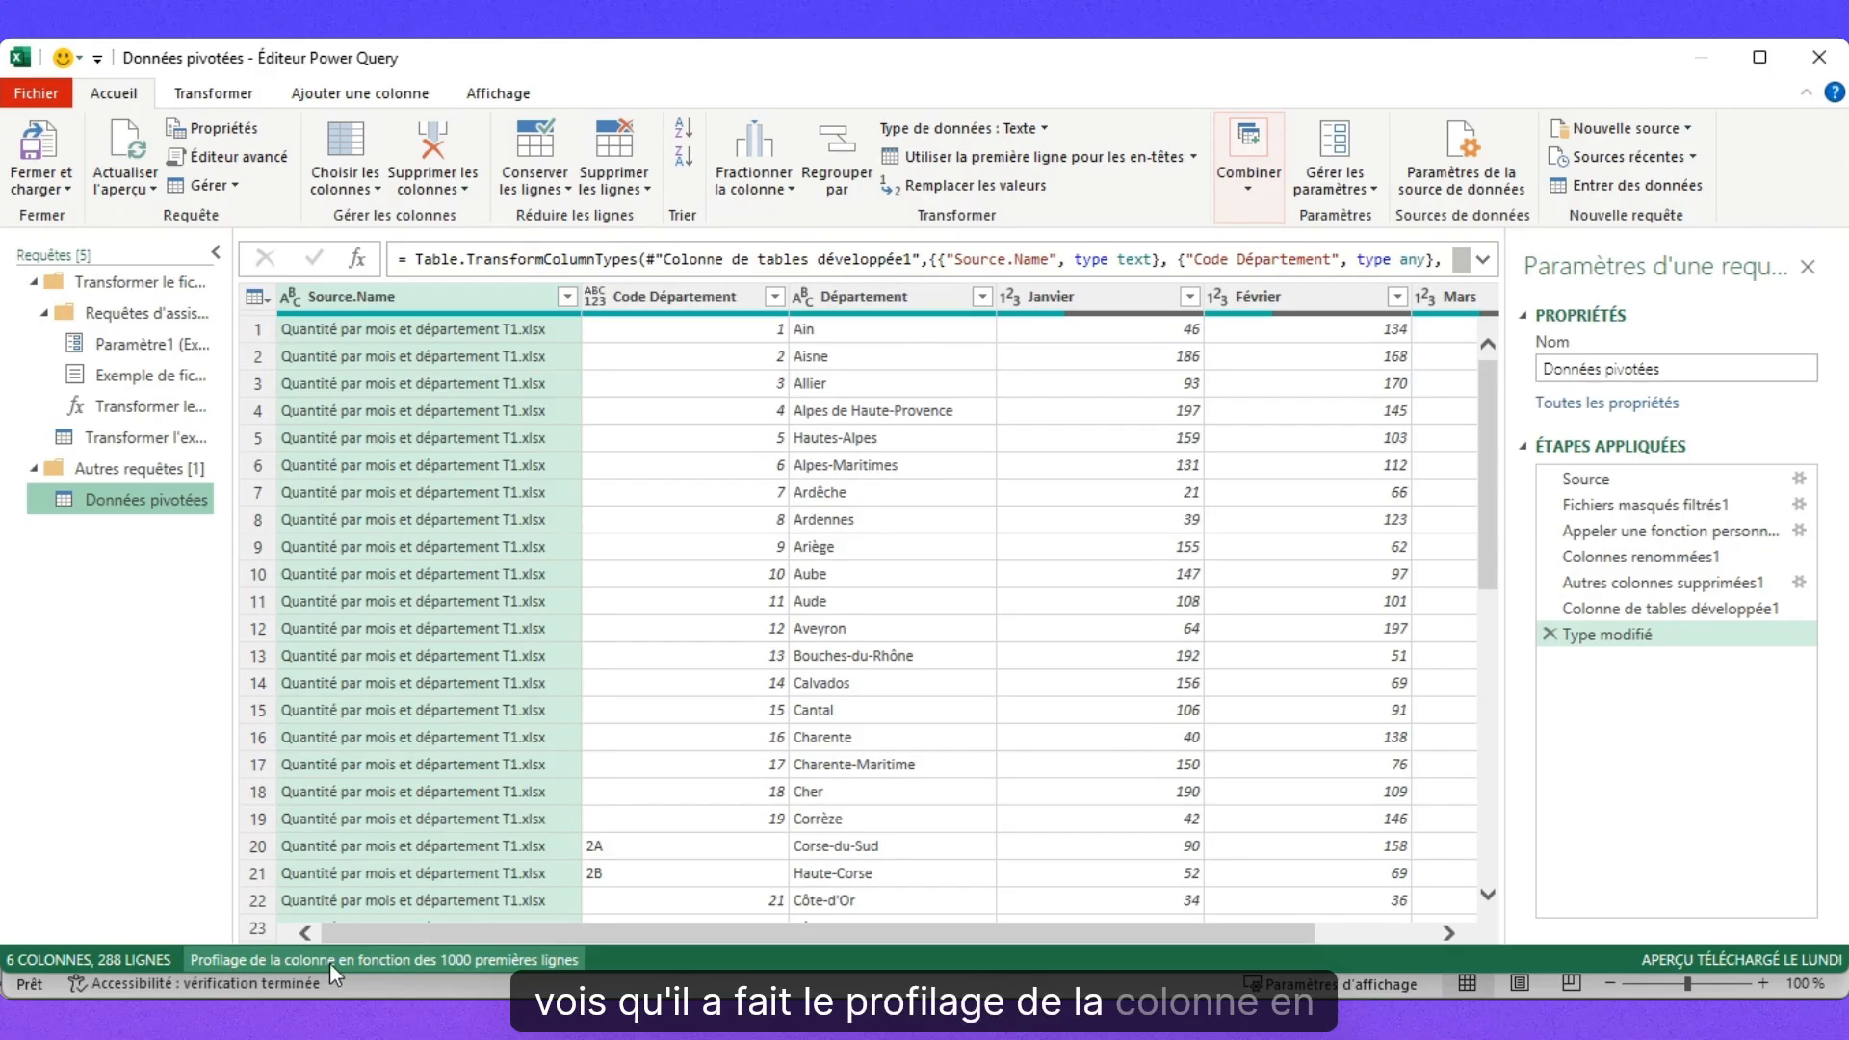
Base column profiling on the entire dataset and check Source.Name lists all three files.
left_click(397, 961)
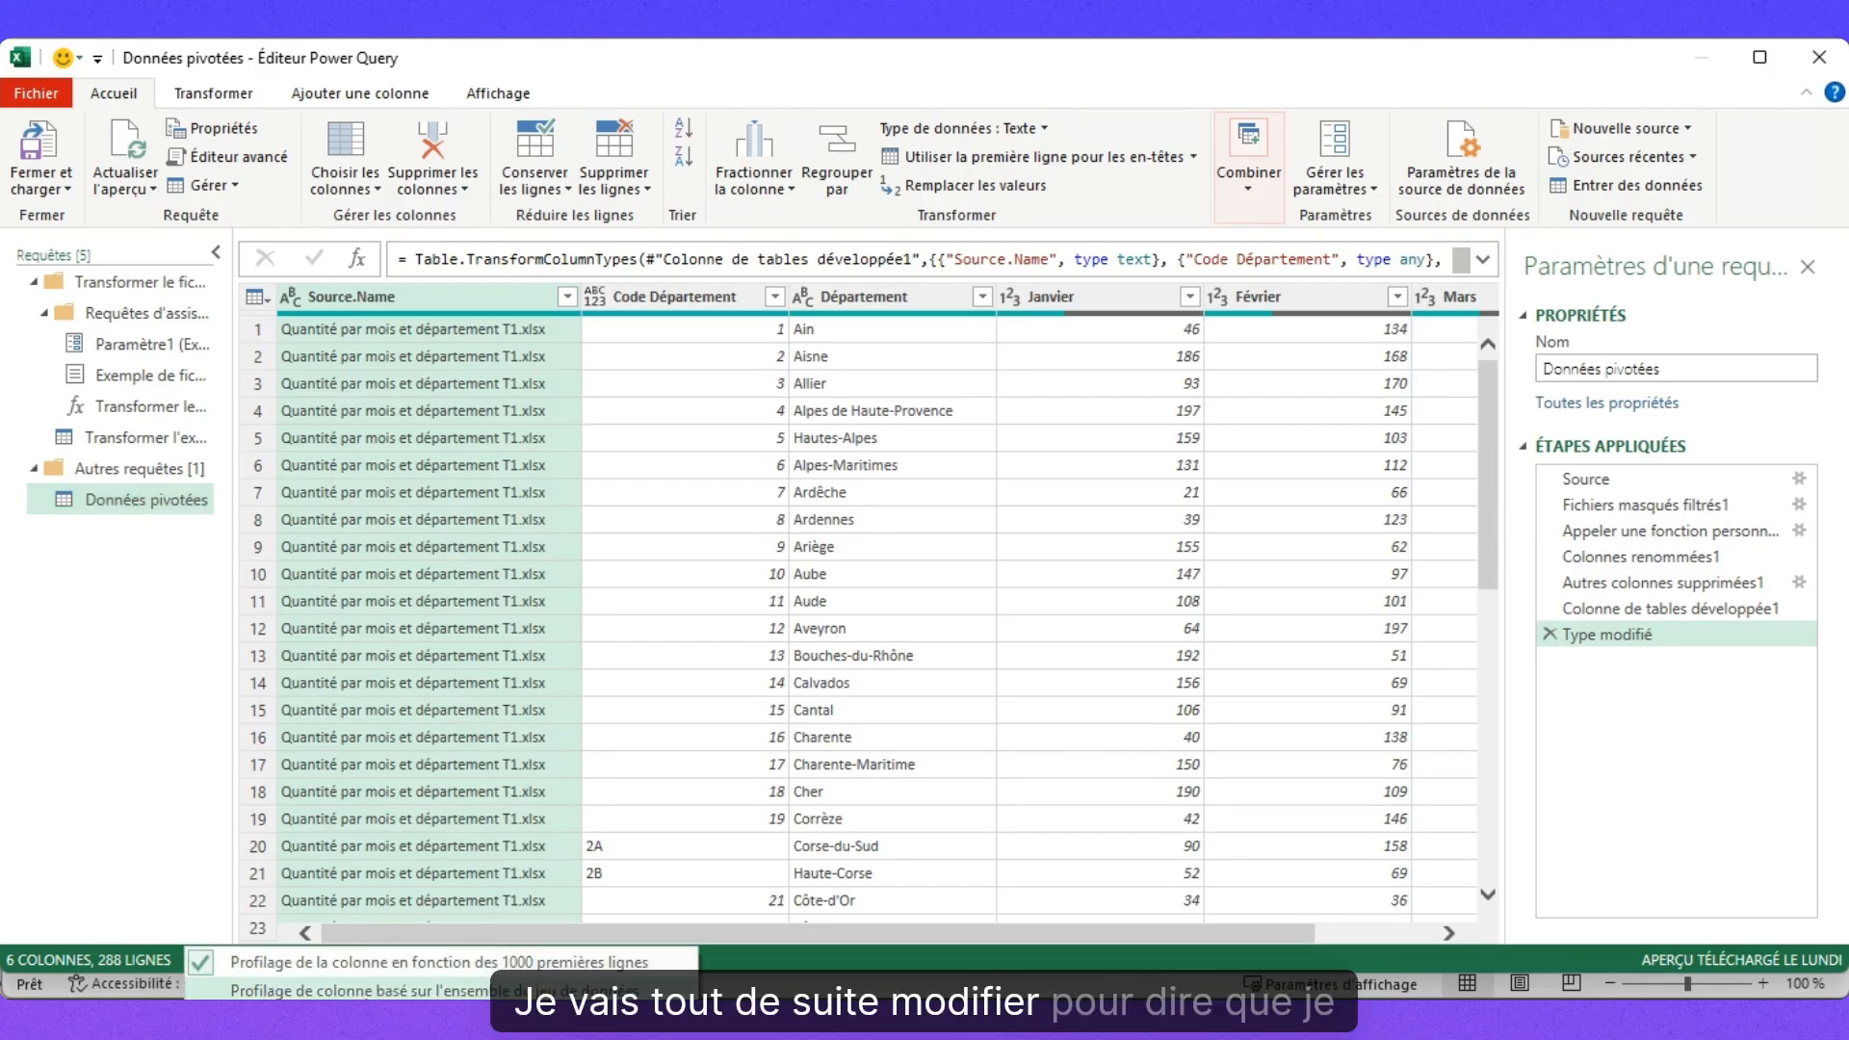
left_click(404, 990)
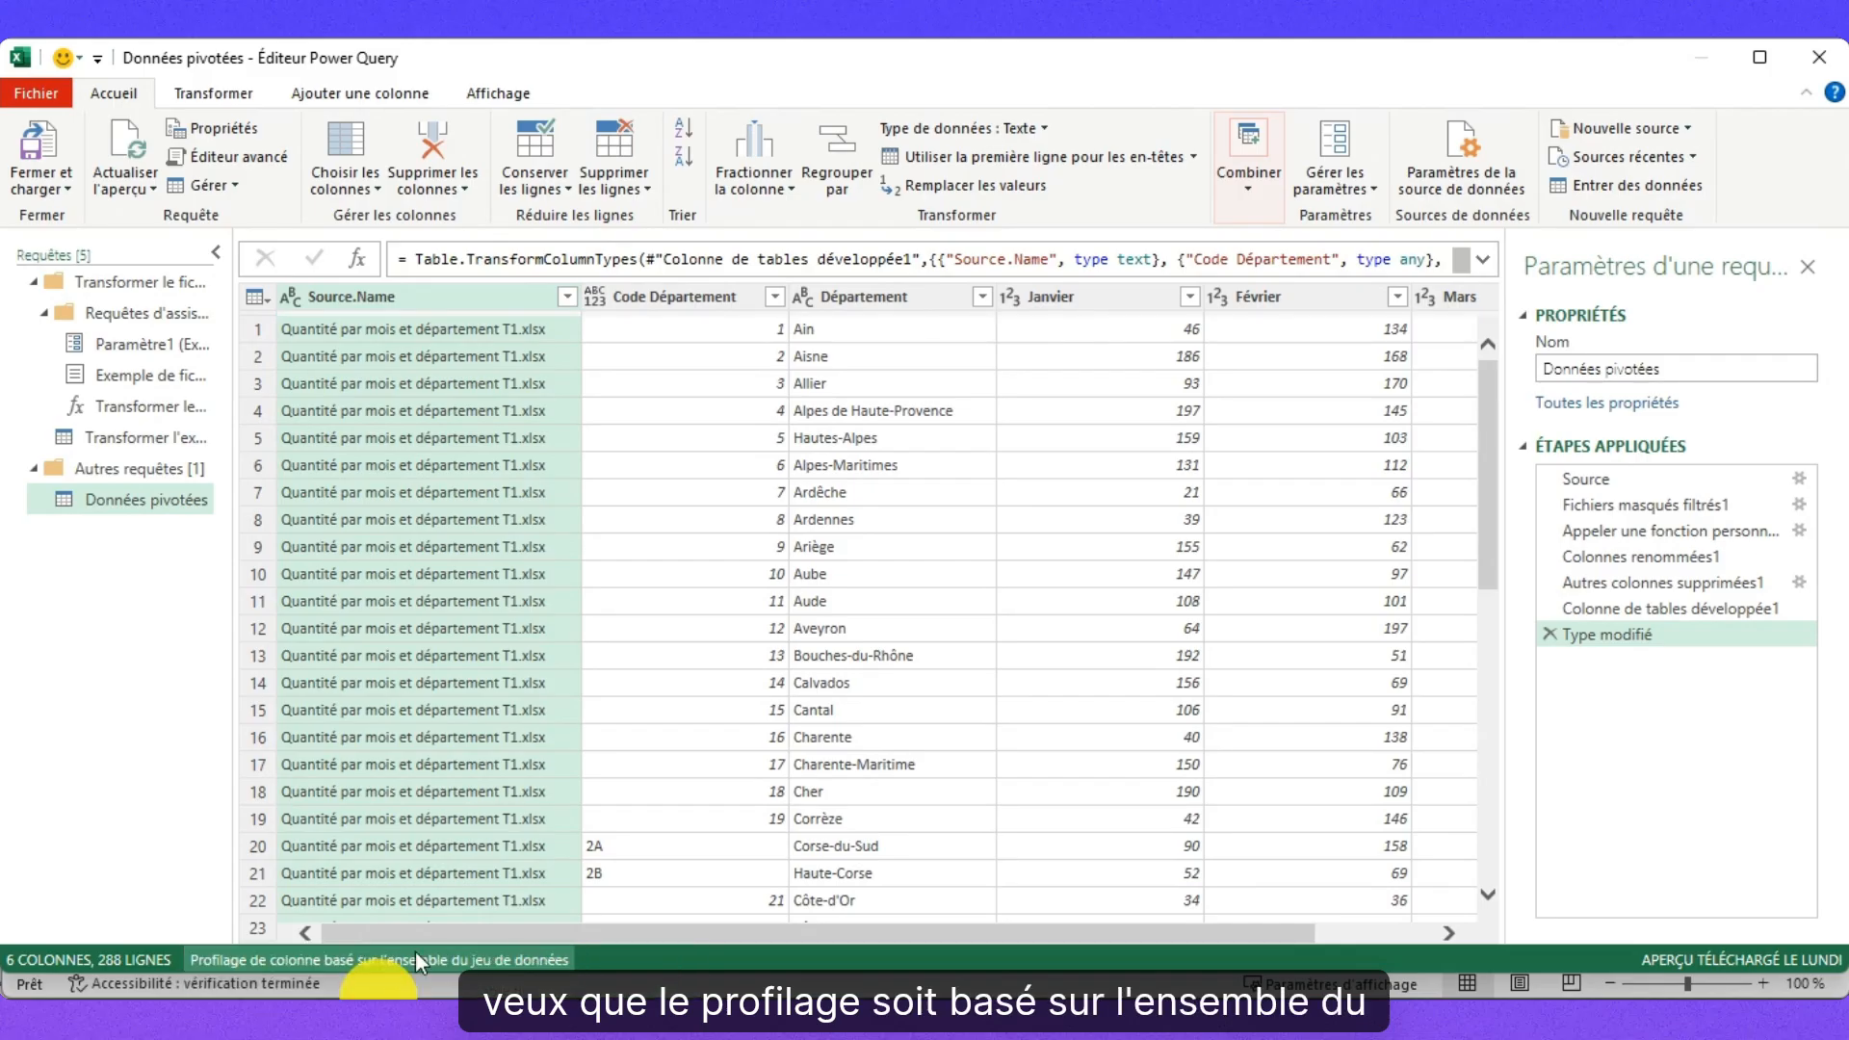
left_click(567, 297)
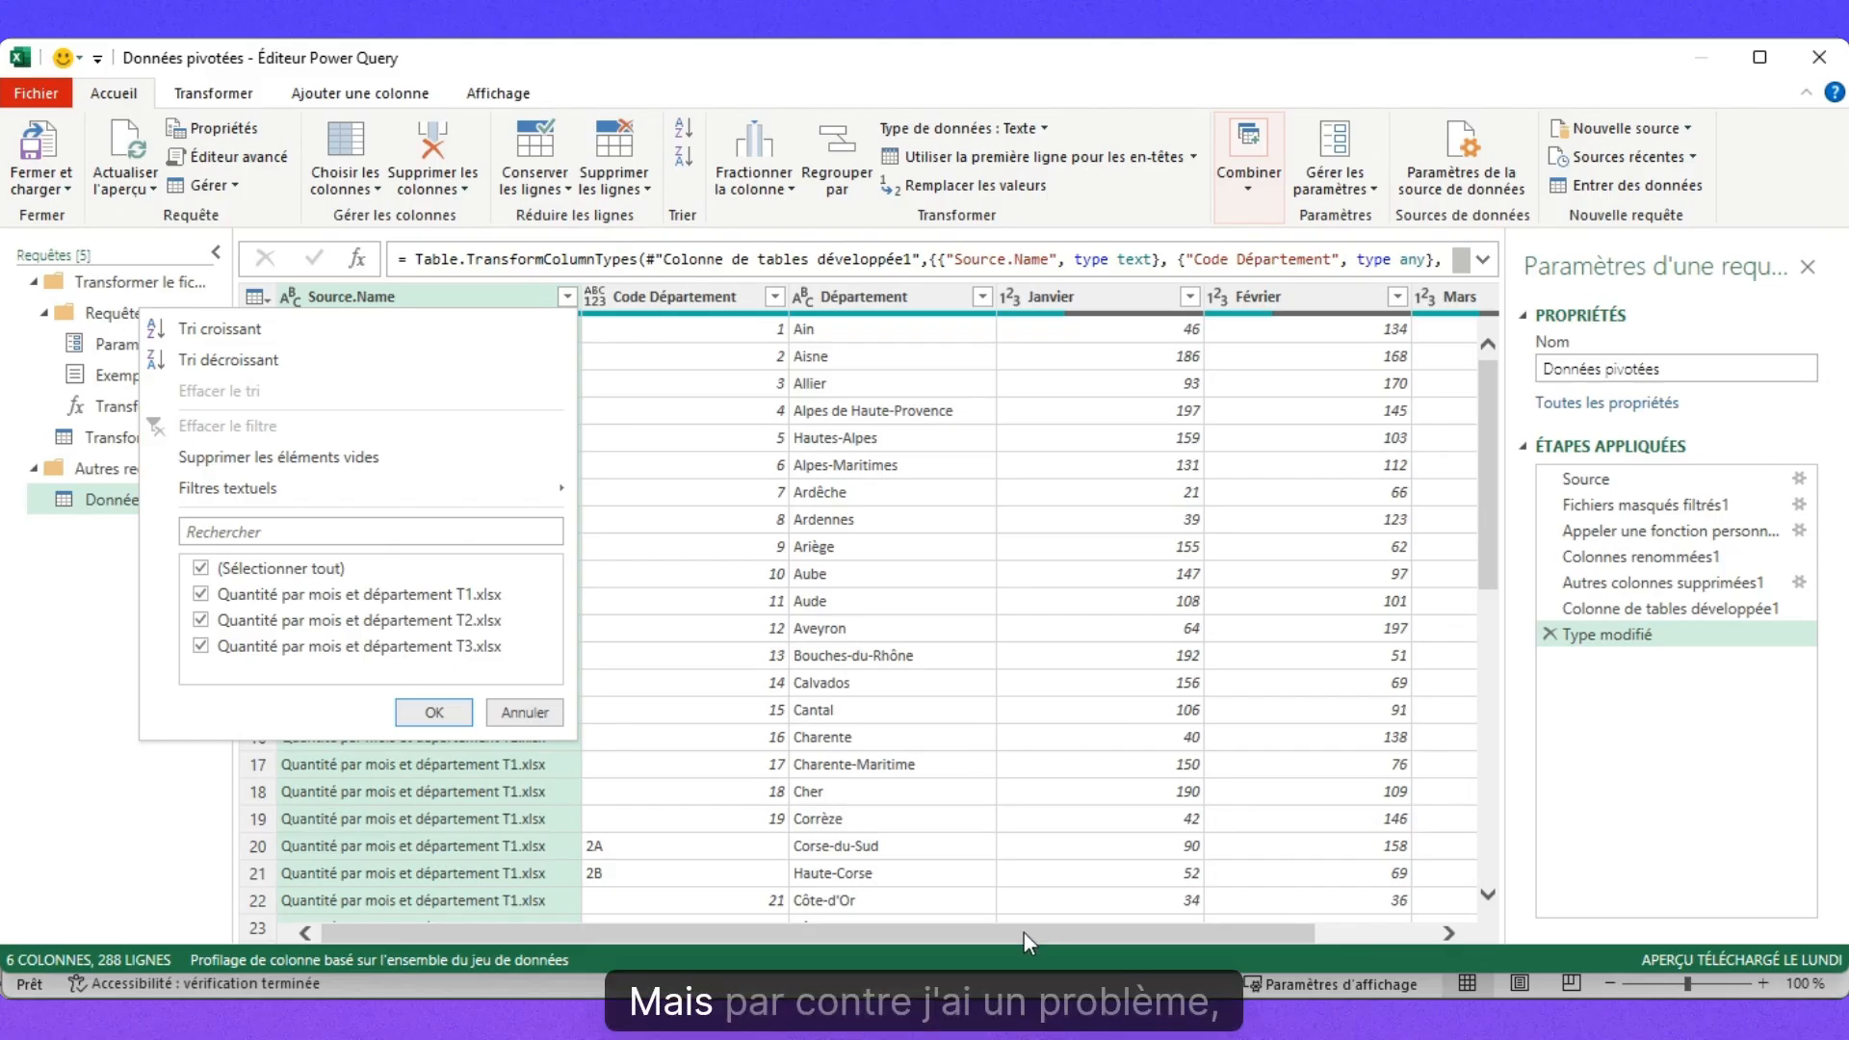
left_click_drag(1024, 933, 1309, 933)
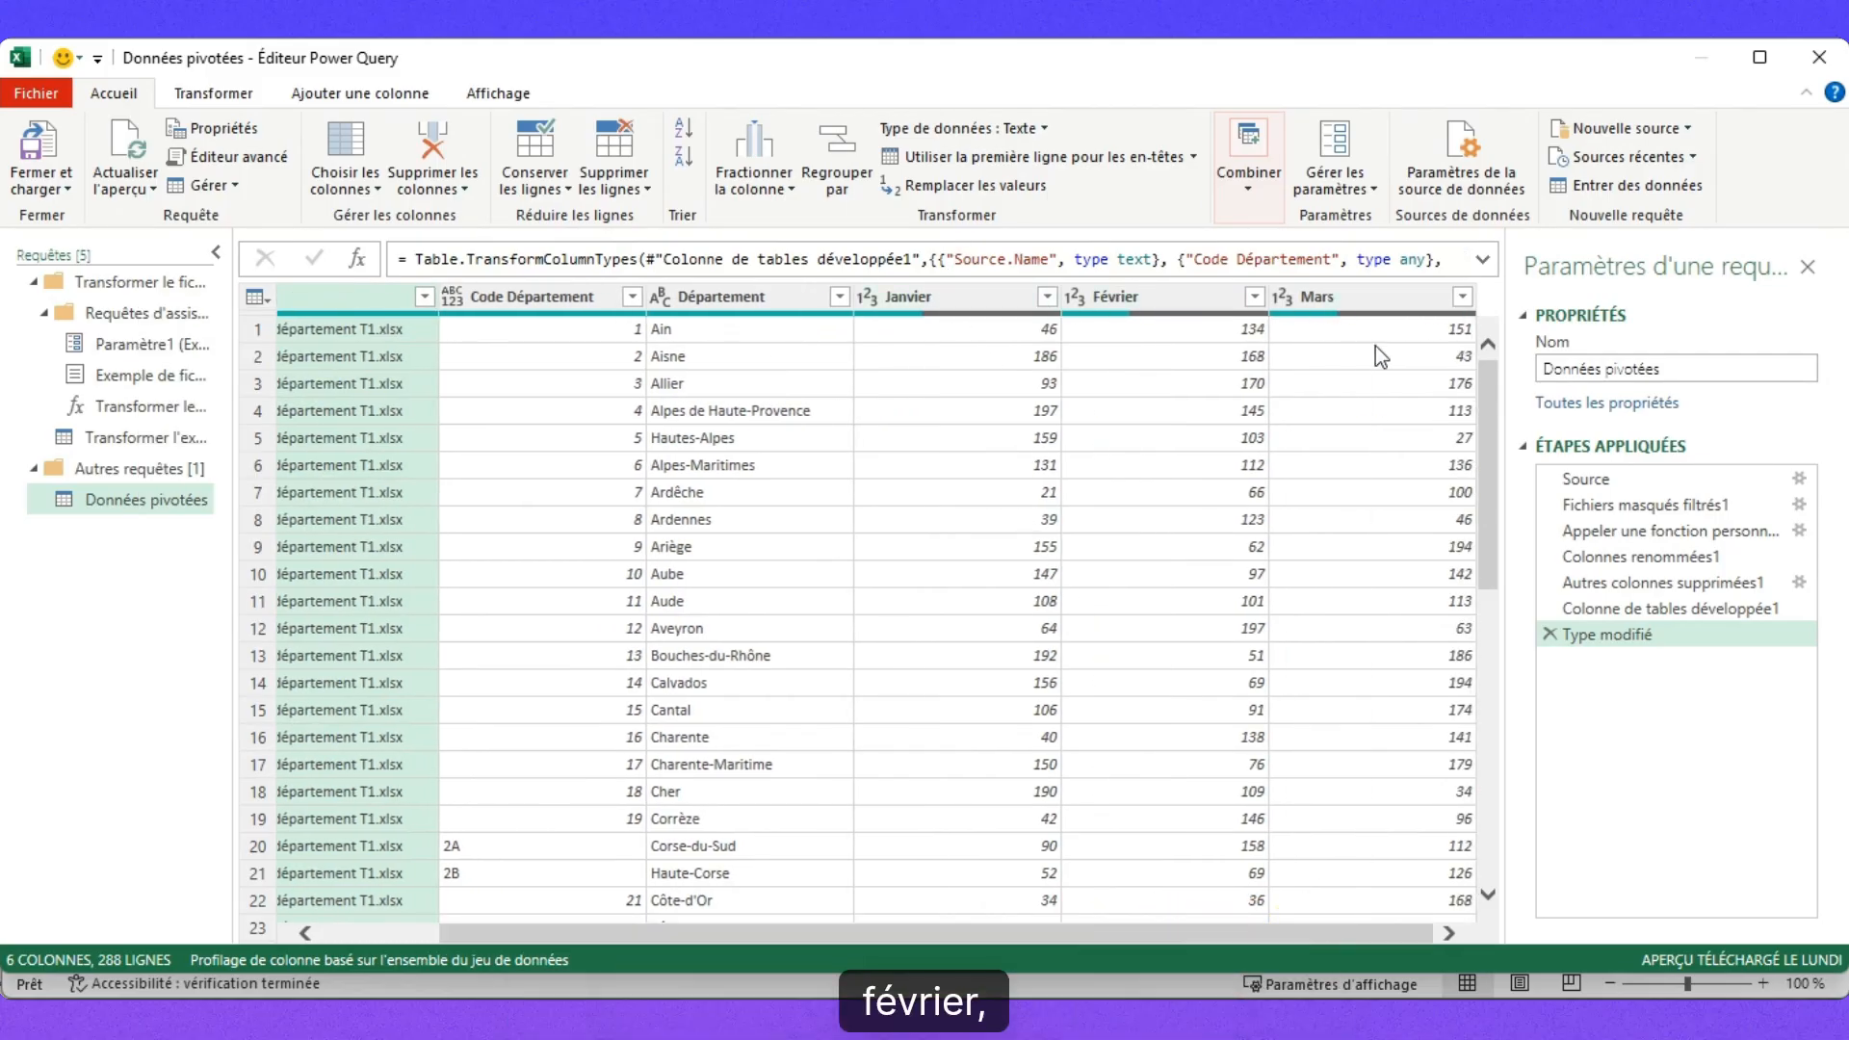
left_click_drag(1487, 487, 1346, 738)
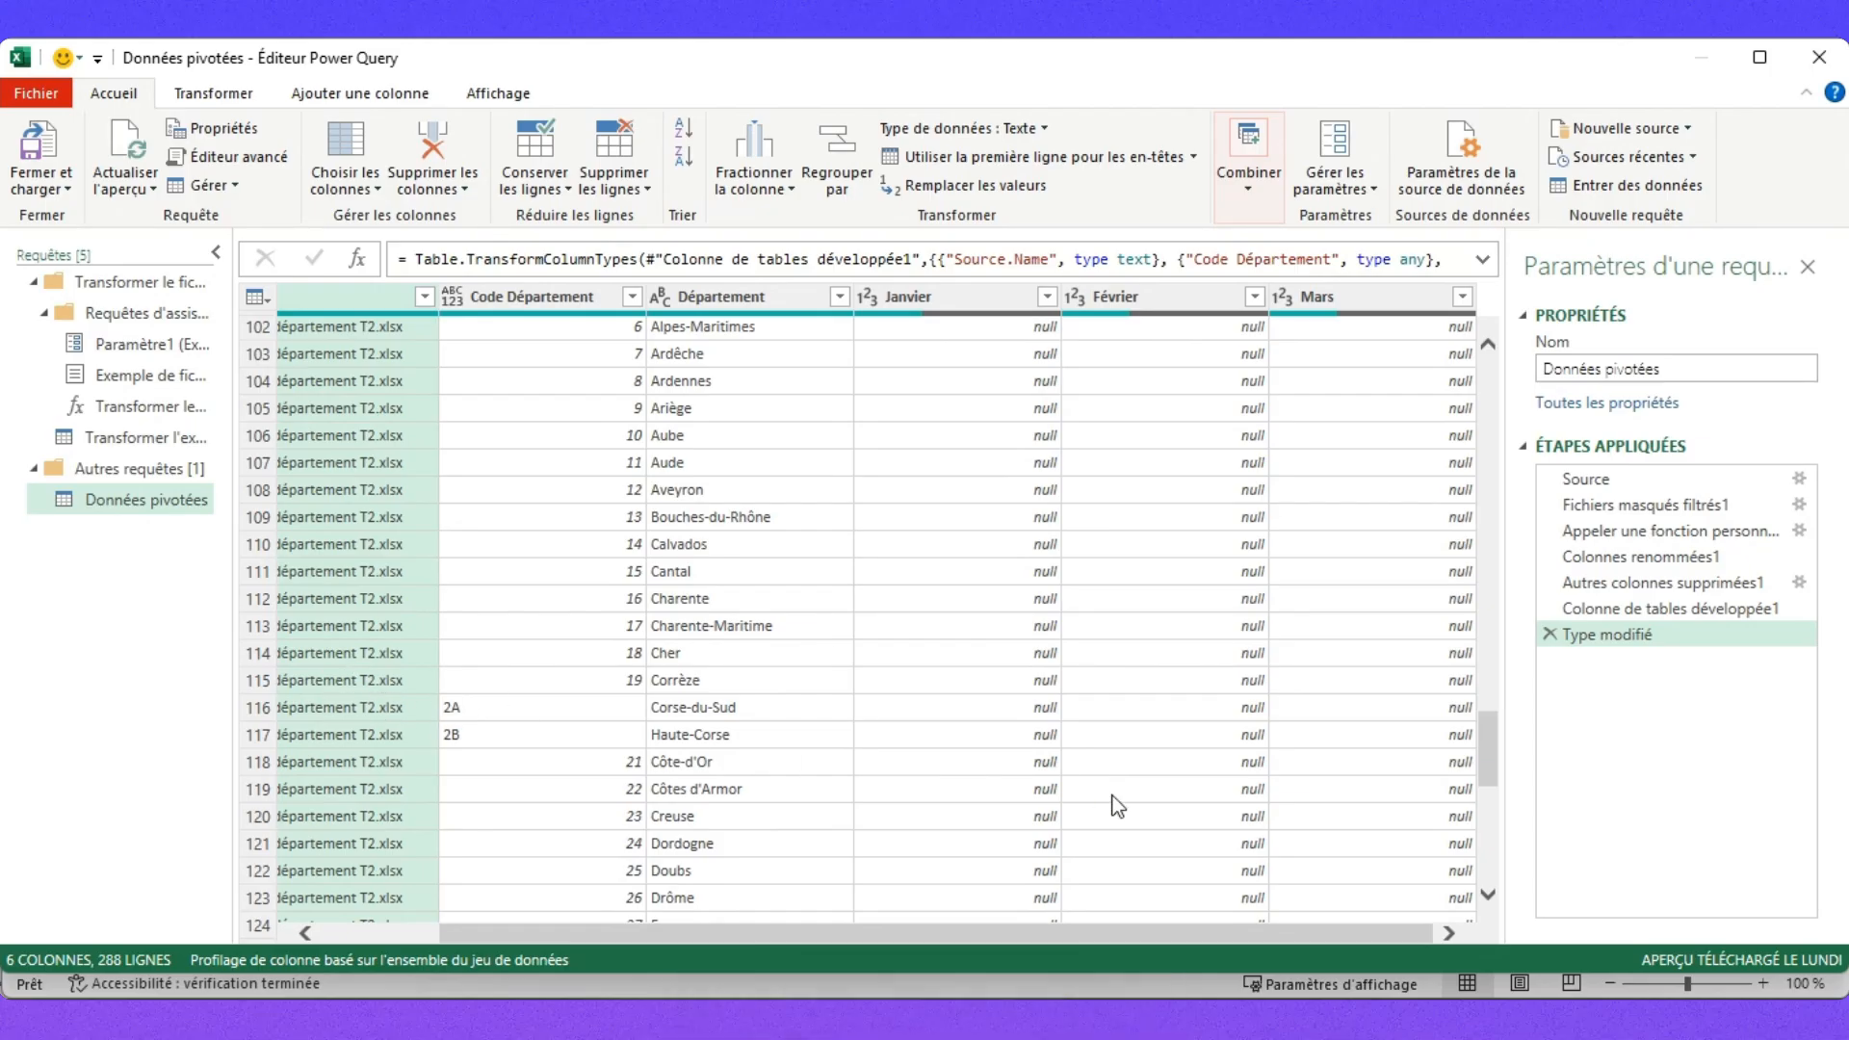
scroll(1106, 810, "up", 10)
scroll(1102, 807, "up", 20)
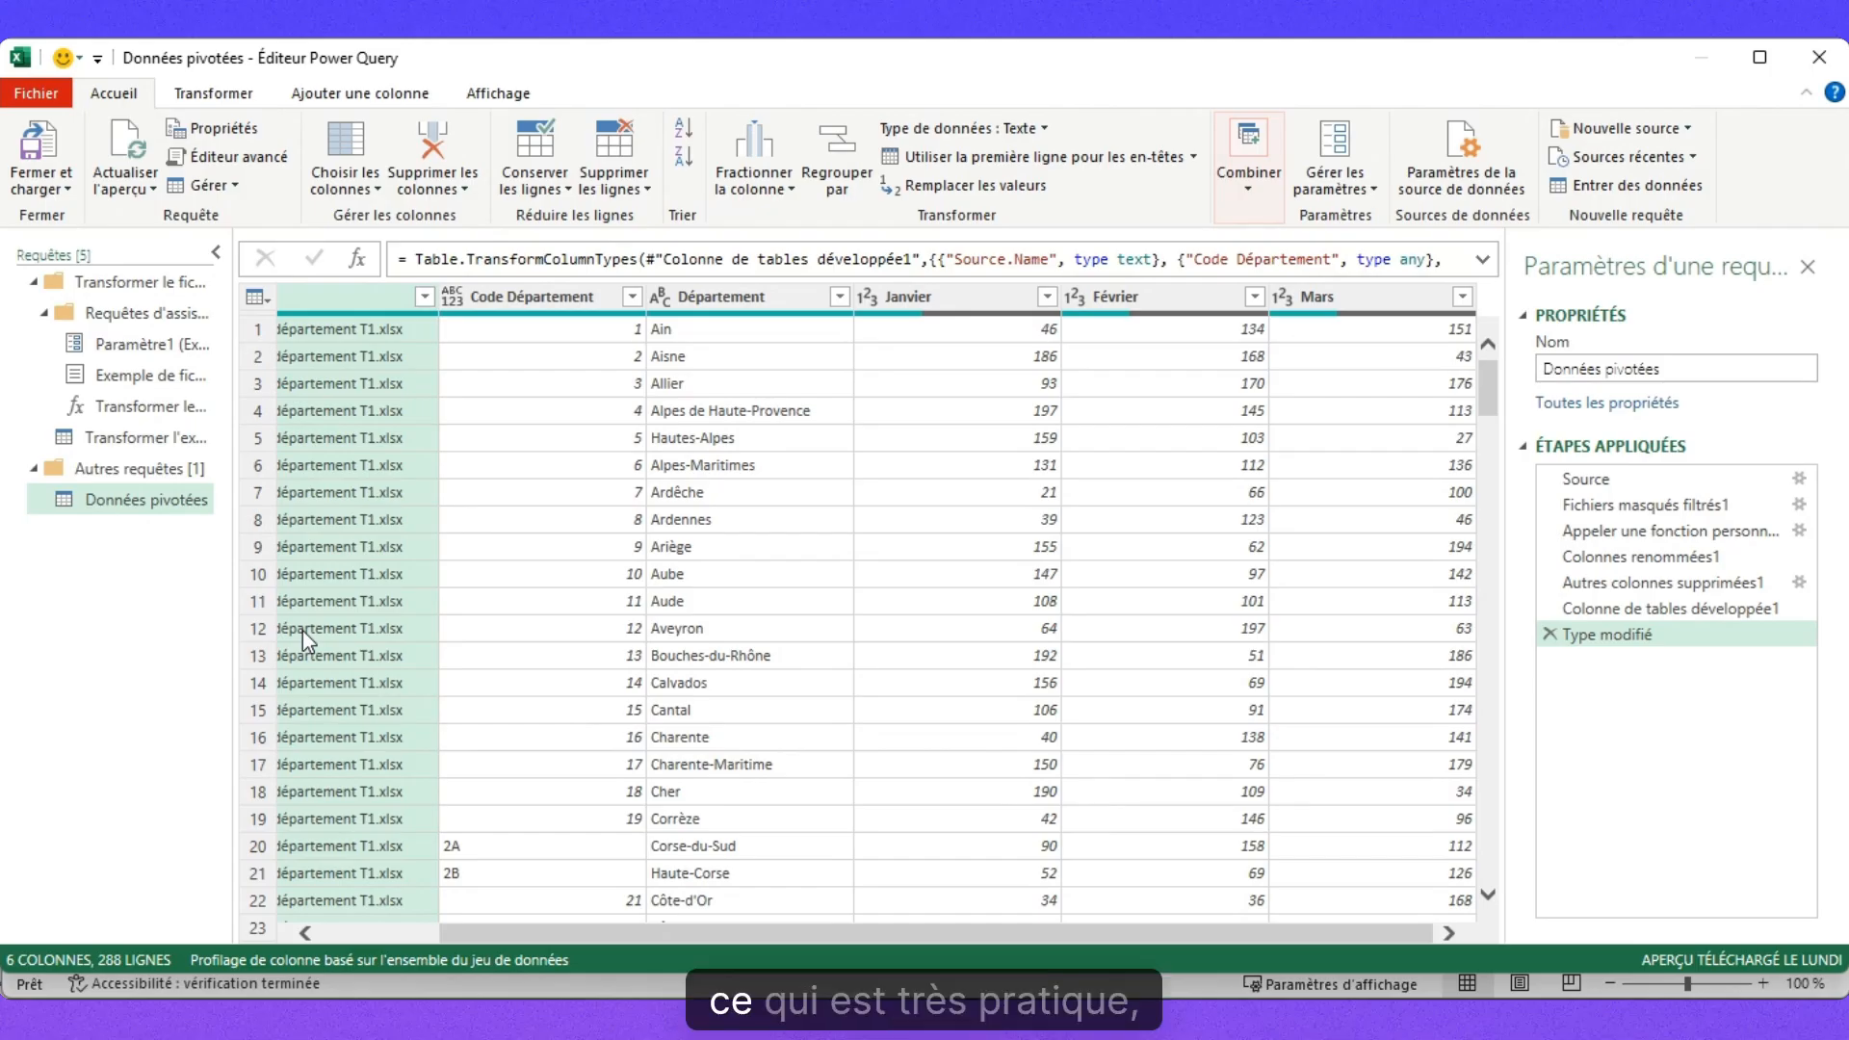
Open the Transformer l'exemple de fichier query and select the Code Département and Département columns.
left_click(149, 435)
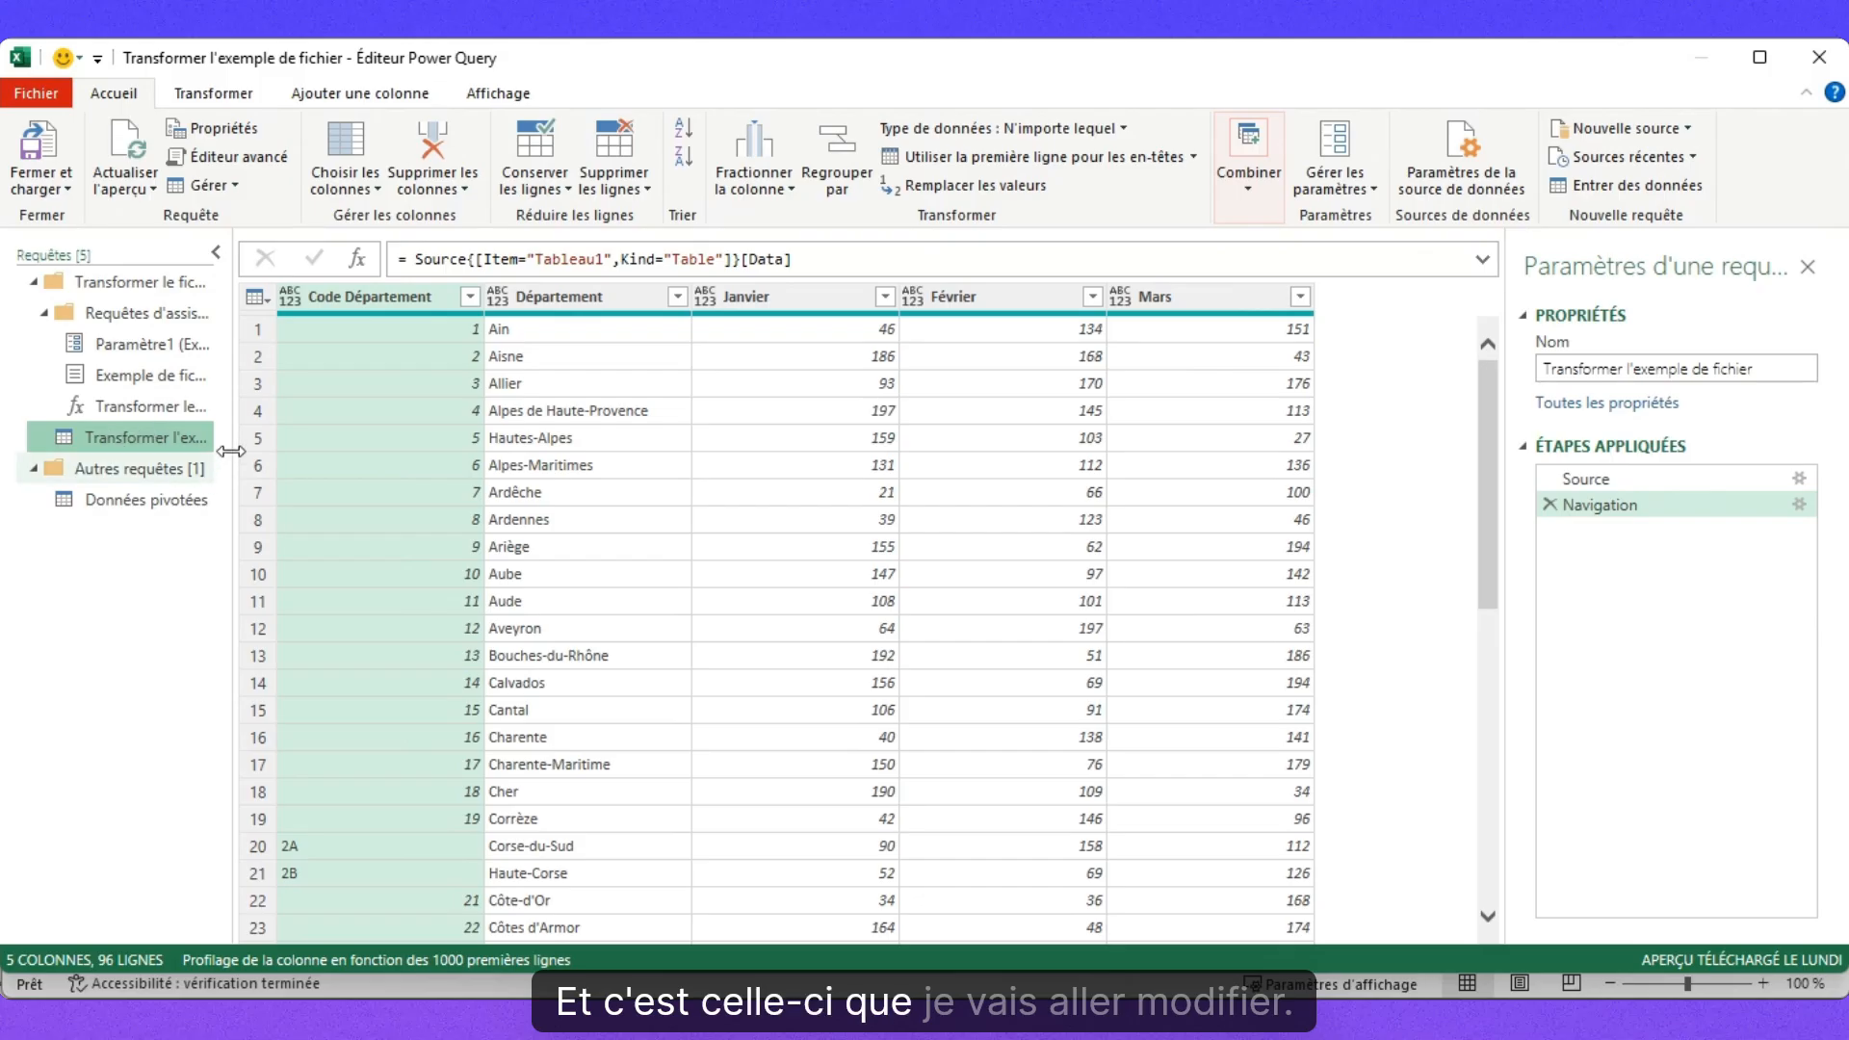
left_click_drag(227, 439, 283, 438)
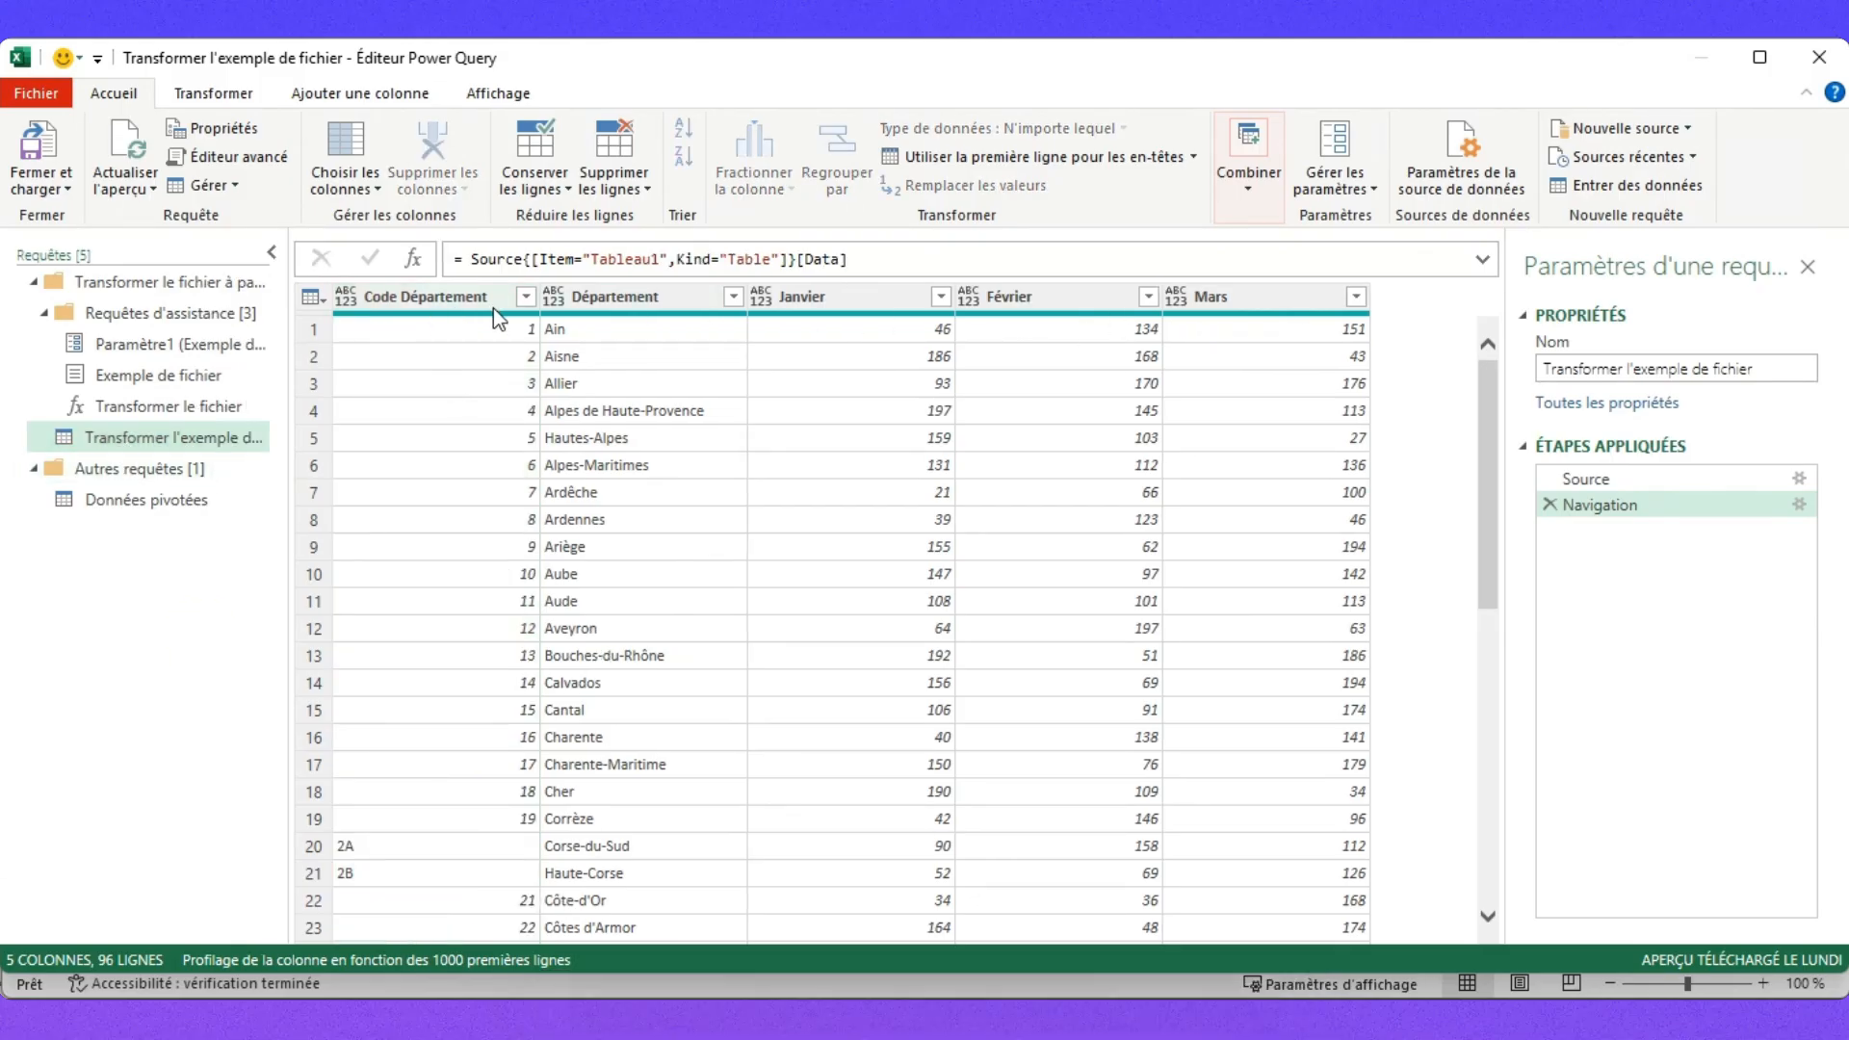
left_click(436, 297)
left_click(653, 303, "ctrl")
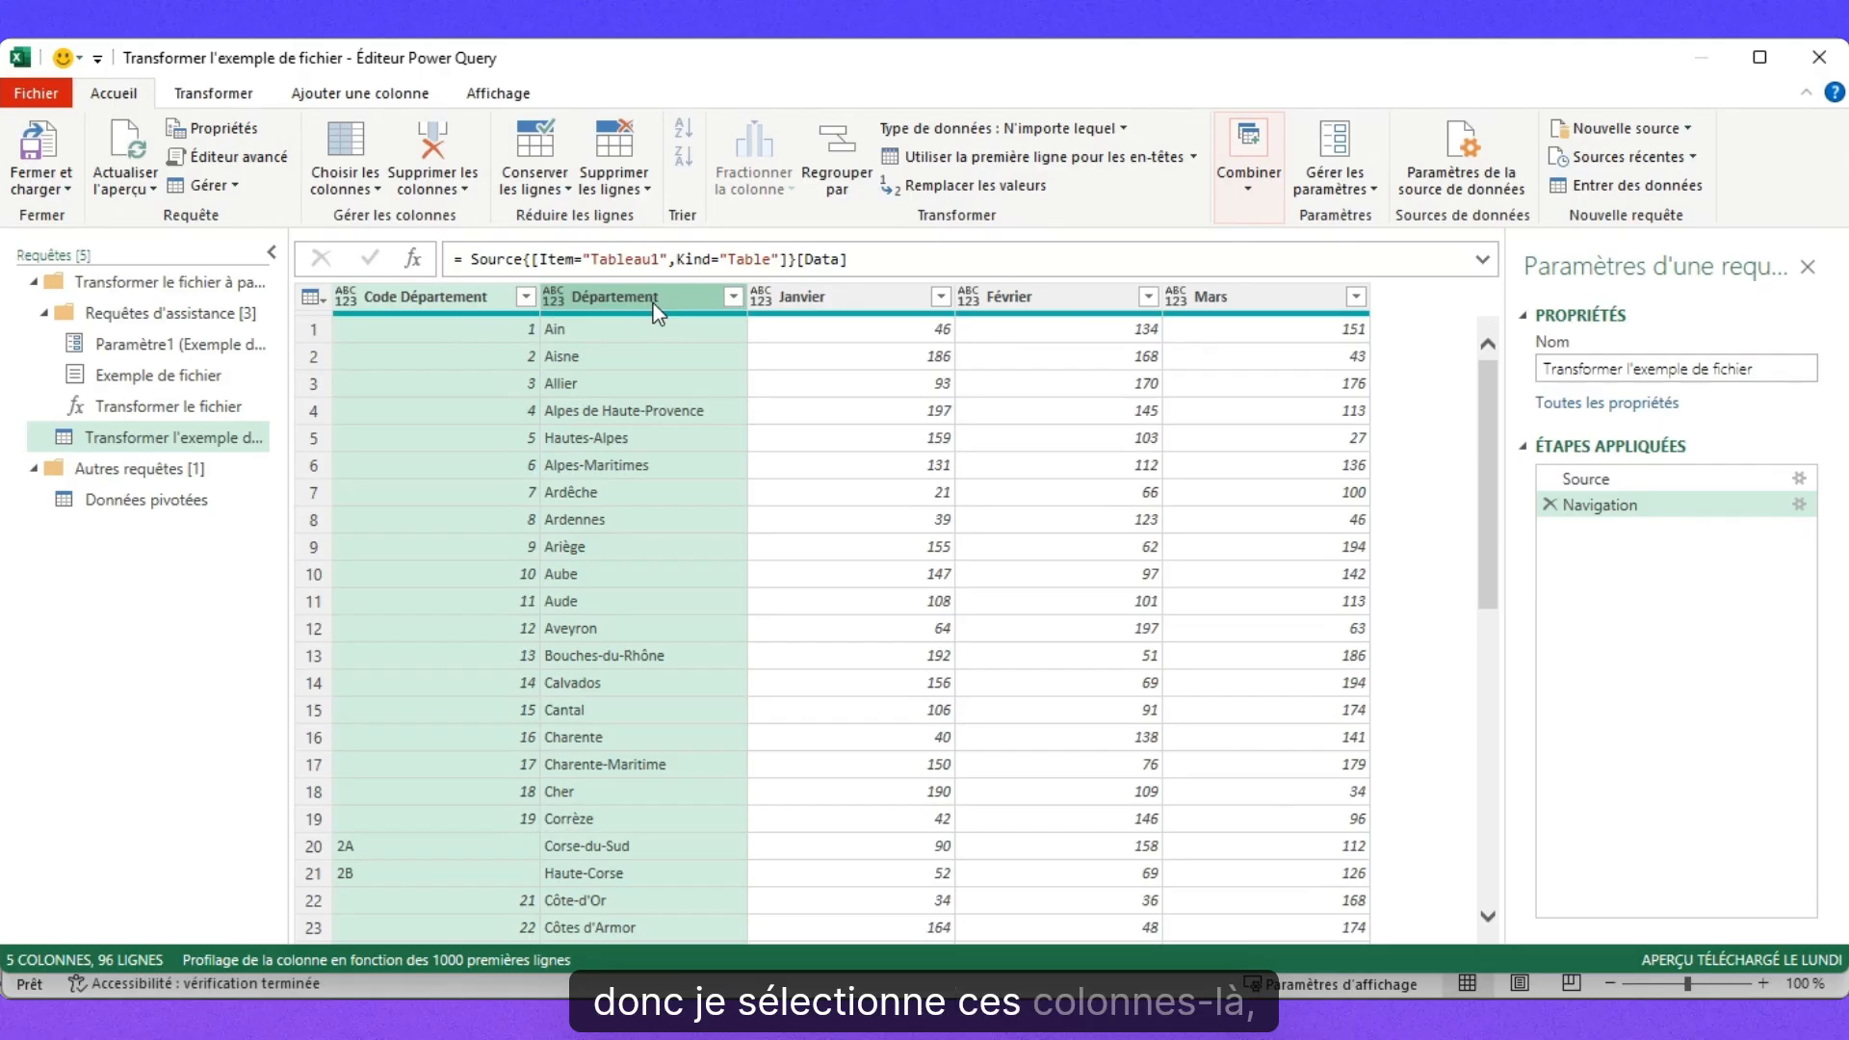
Unpivot the other columns into Attribut and Valeur, giving 288 rows.
left_click(231, 102)
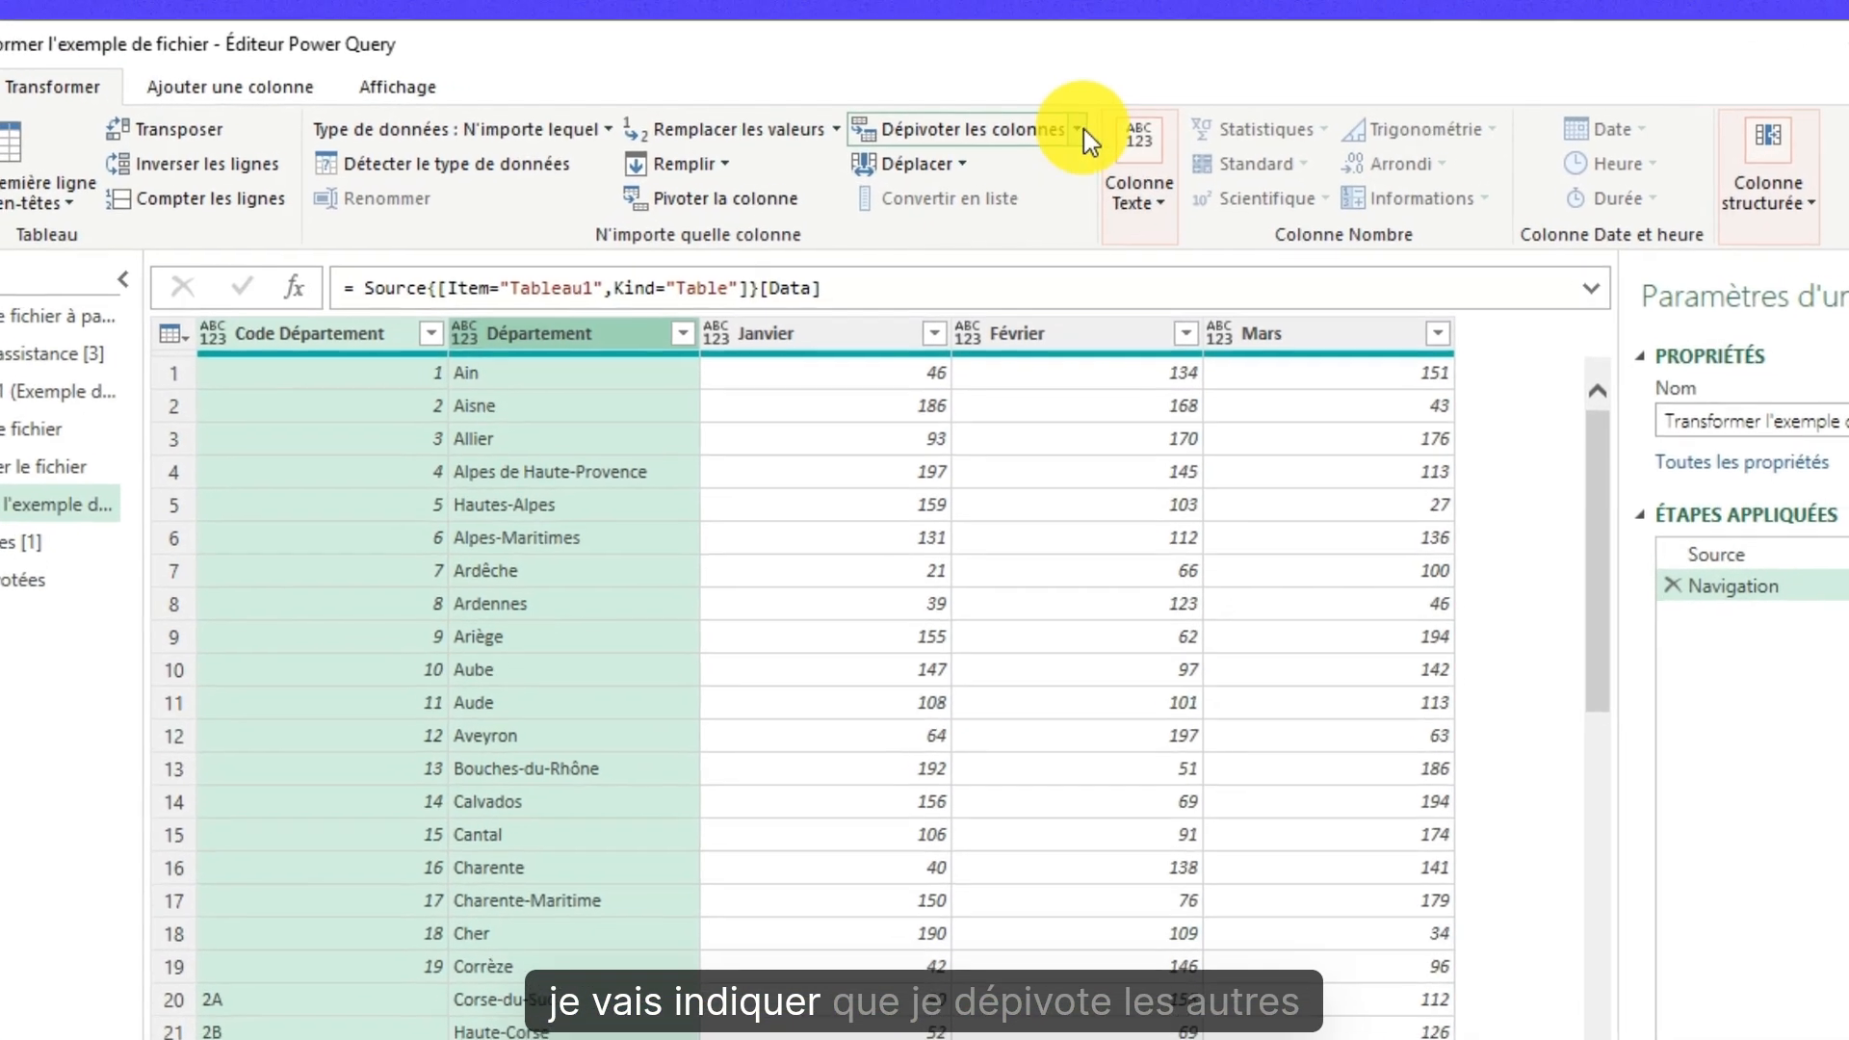
left_click(1059, 128)
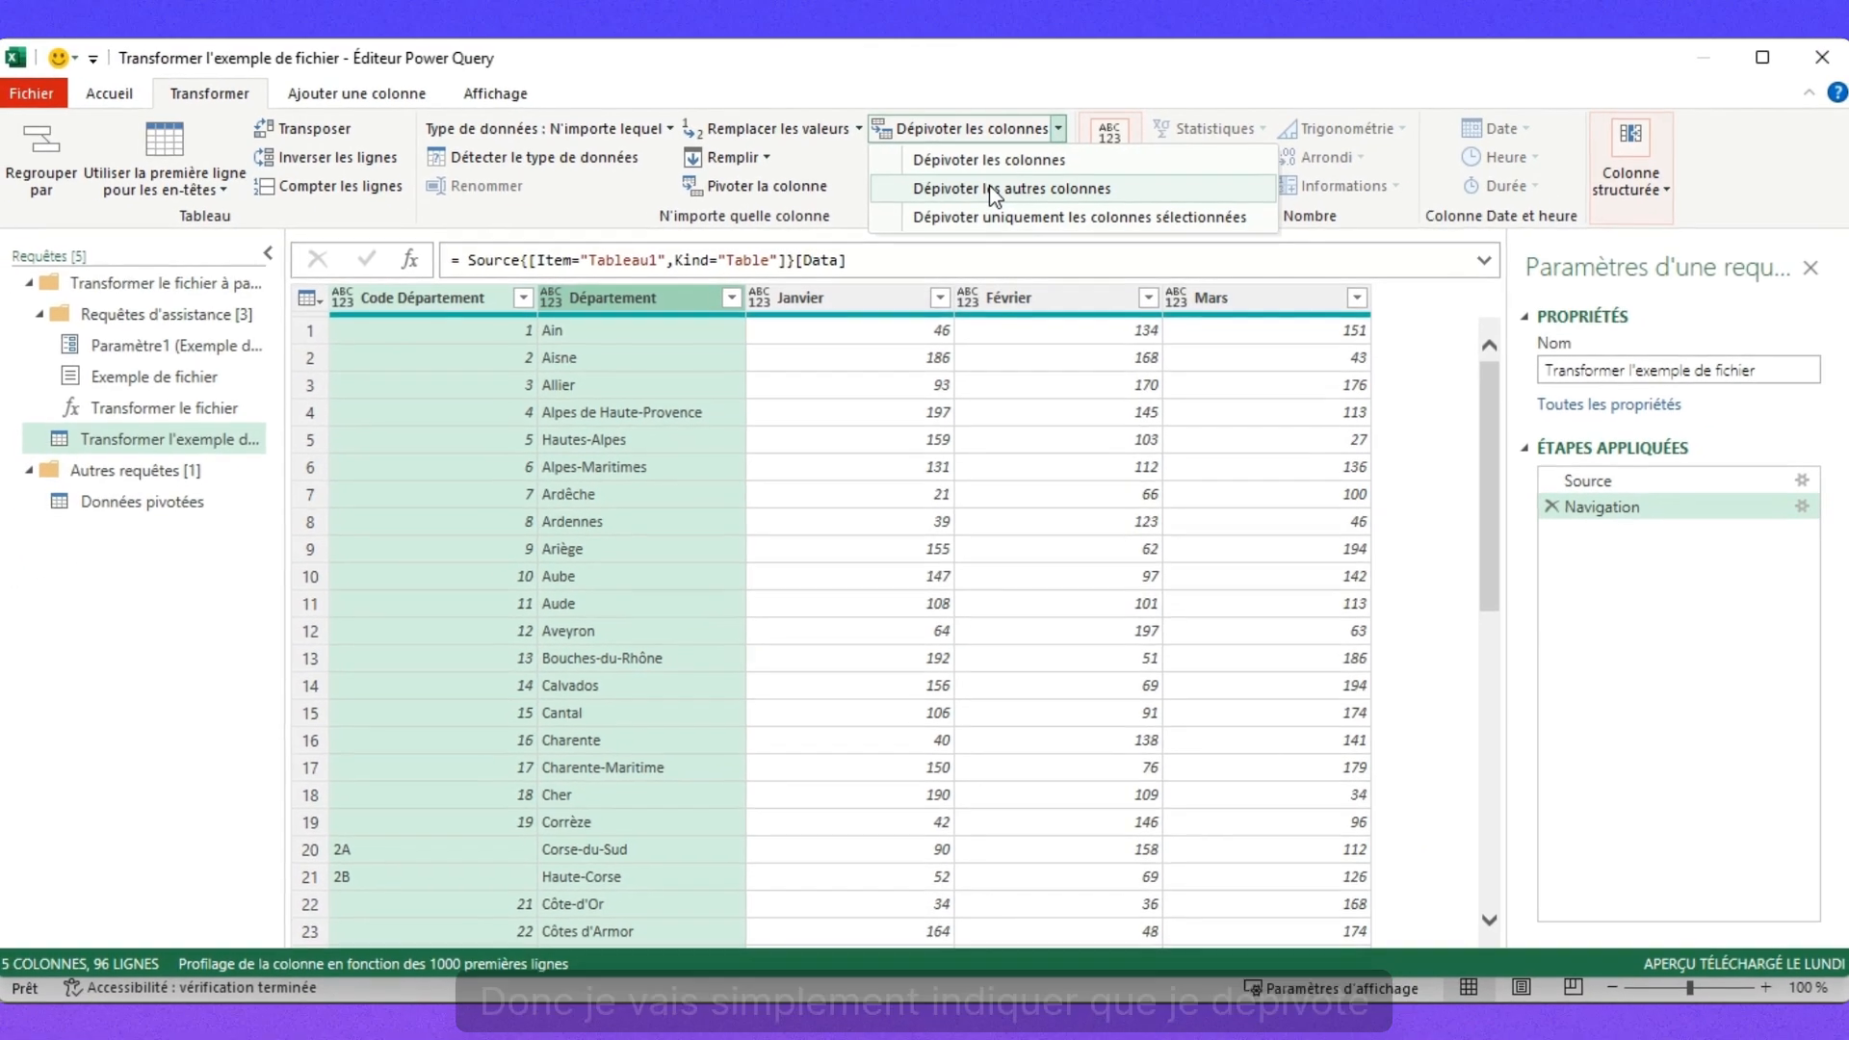
left_click(1001, 207)
scroll(830, 379, "down", 14)
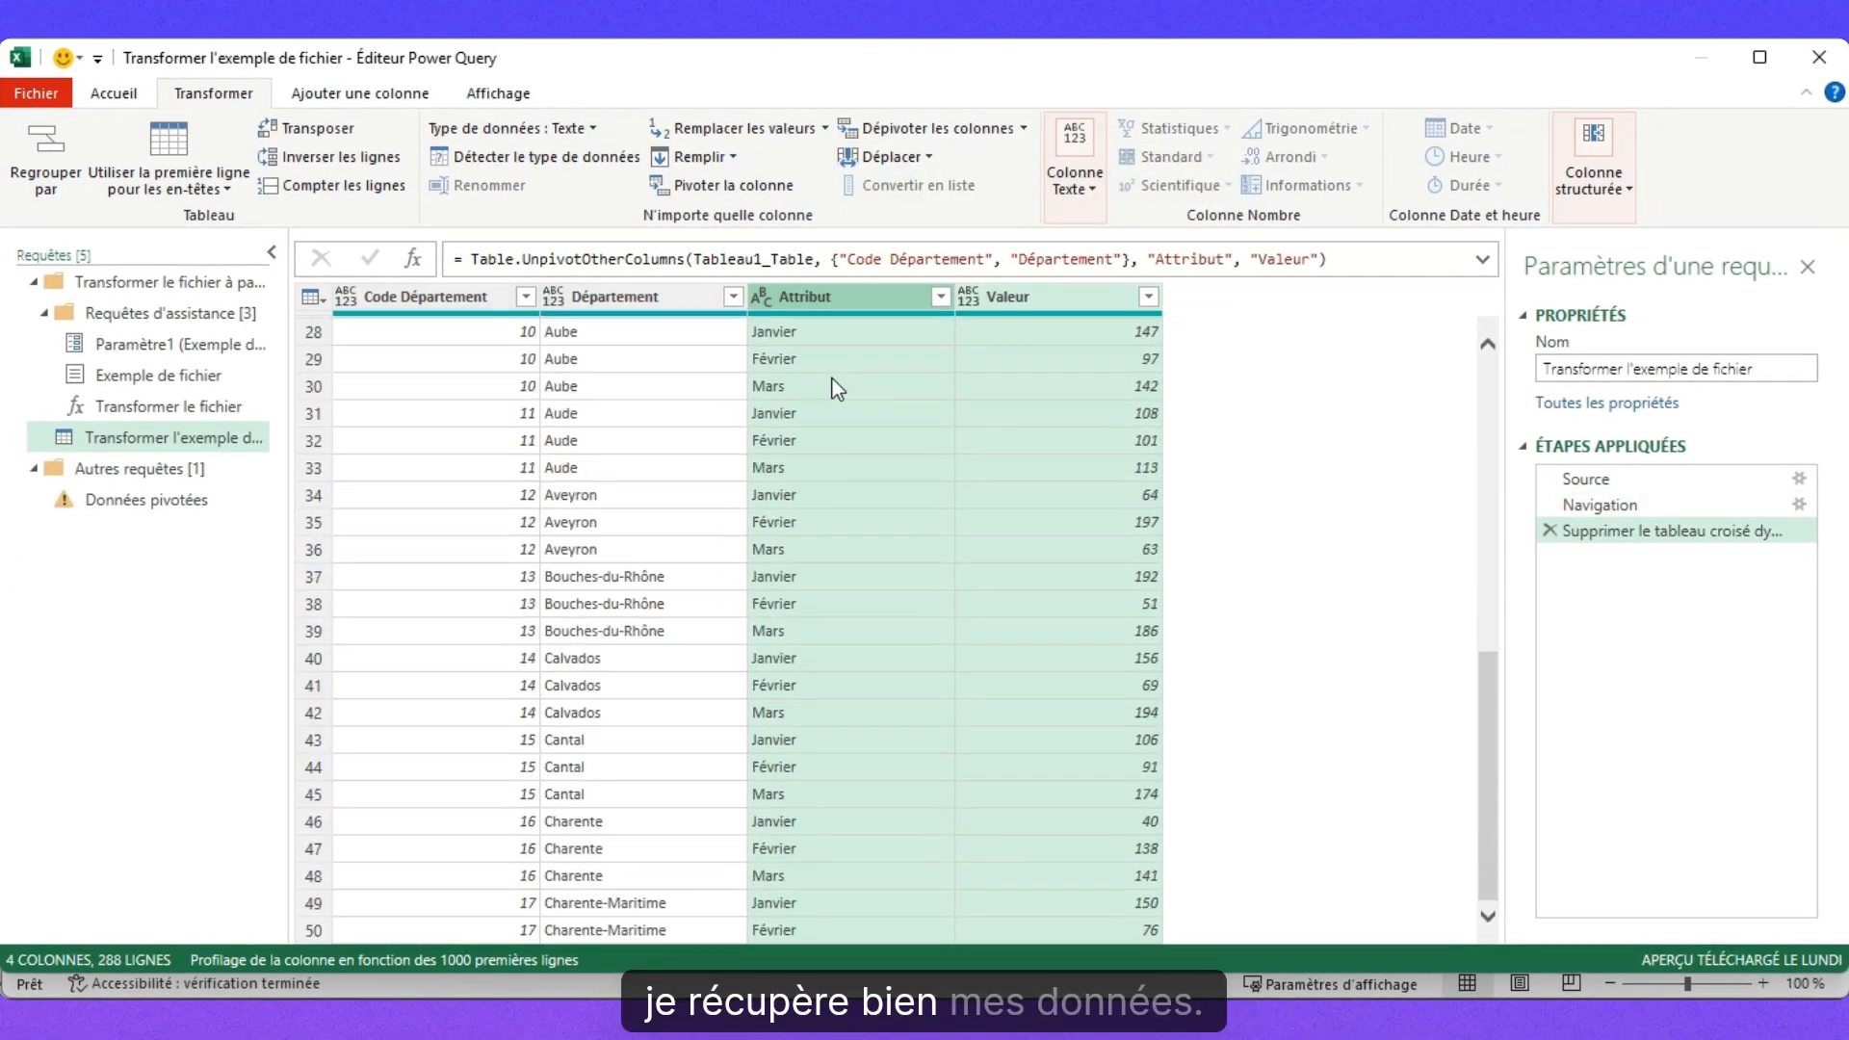
scroll(830, 378, "up", 14)
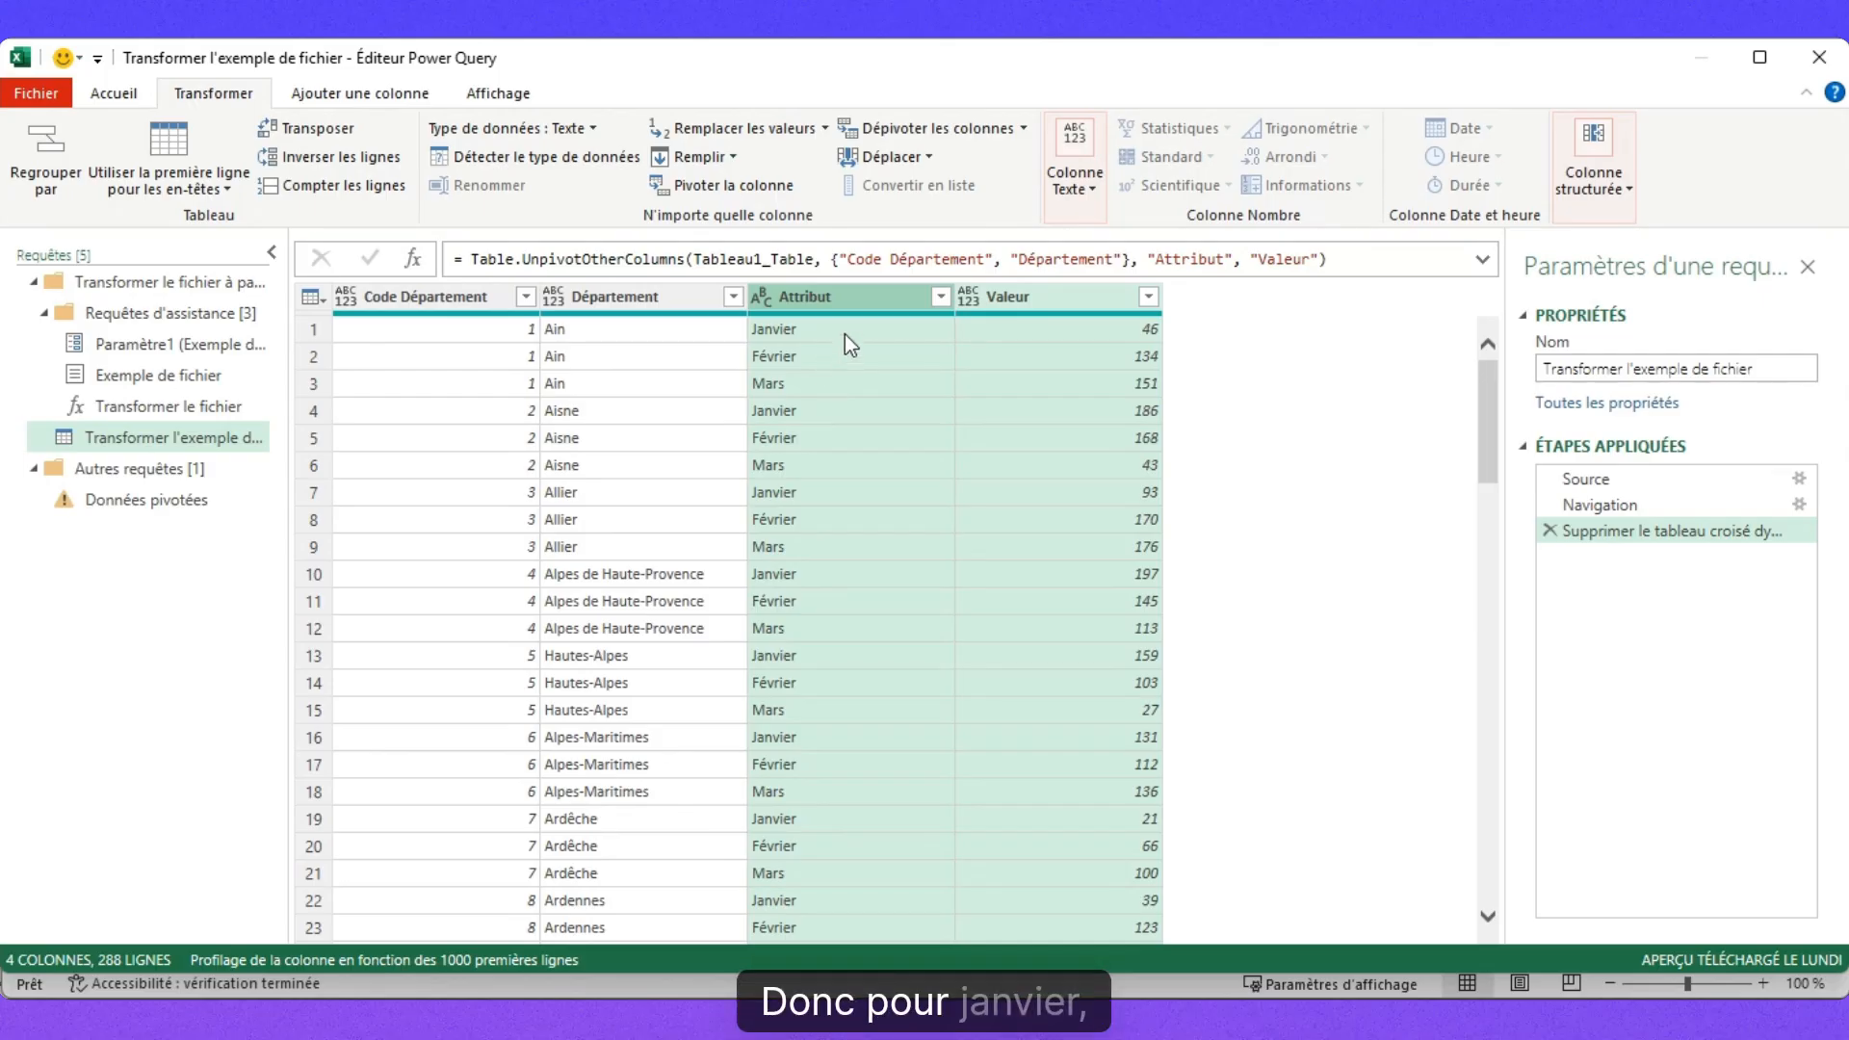
scroll(1117, 332, "down", 20)
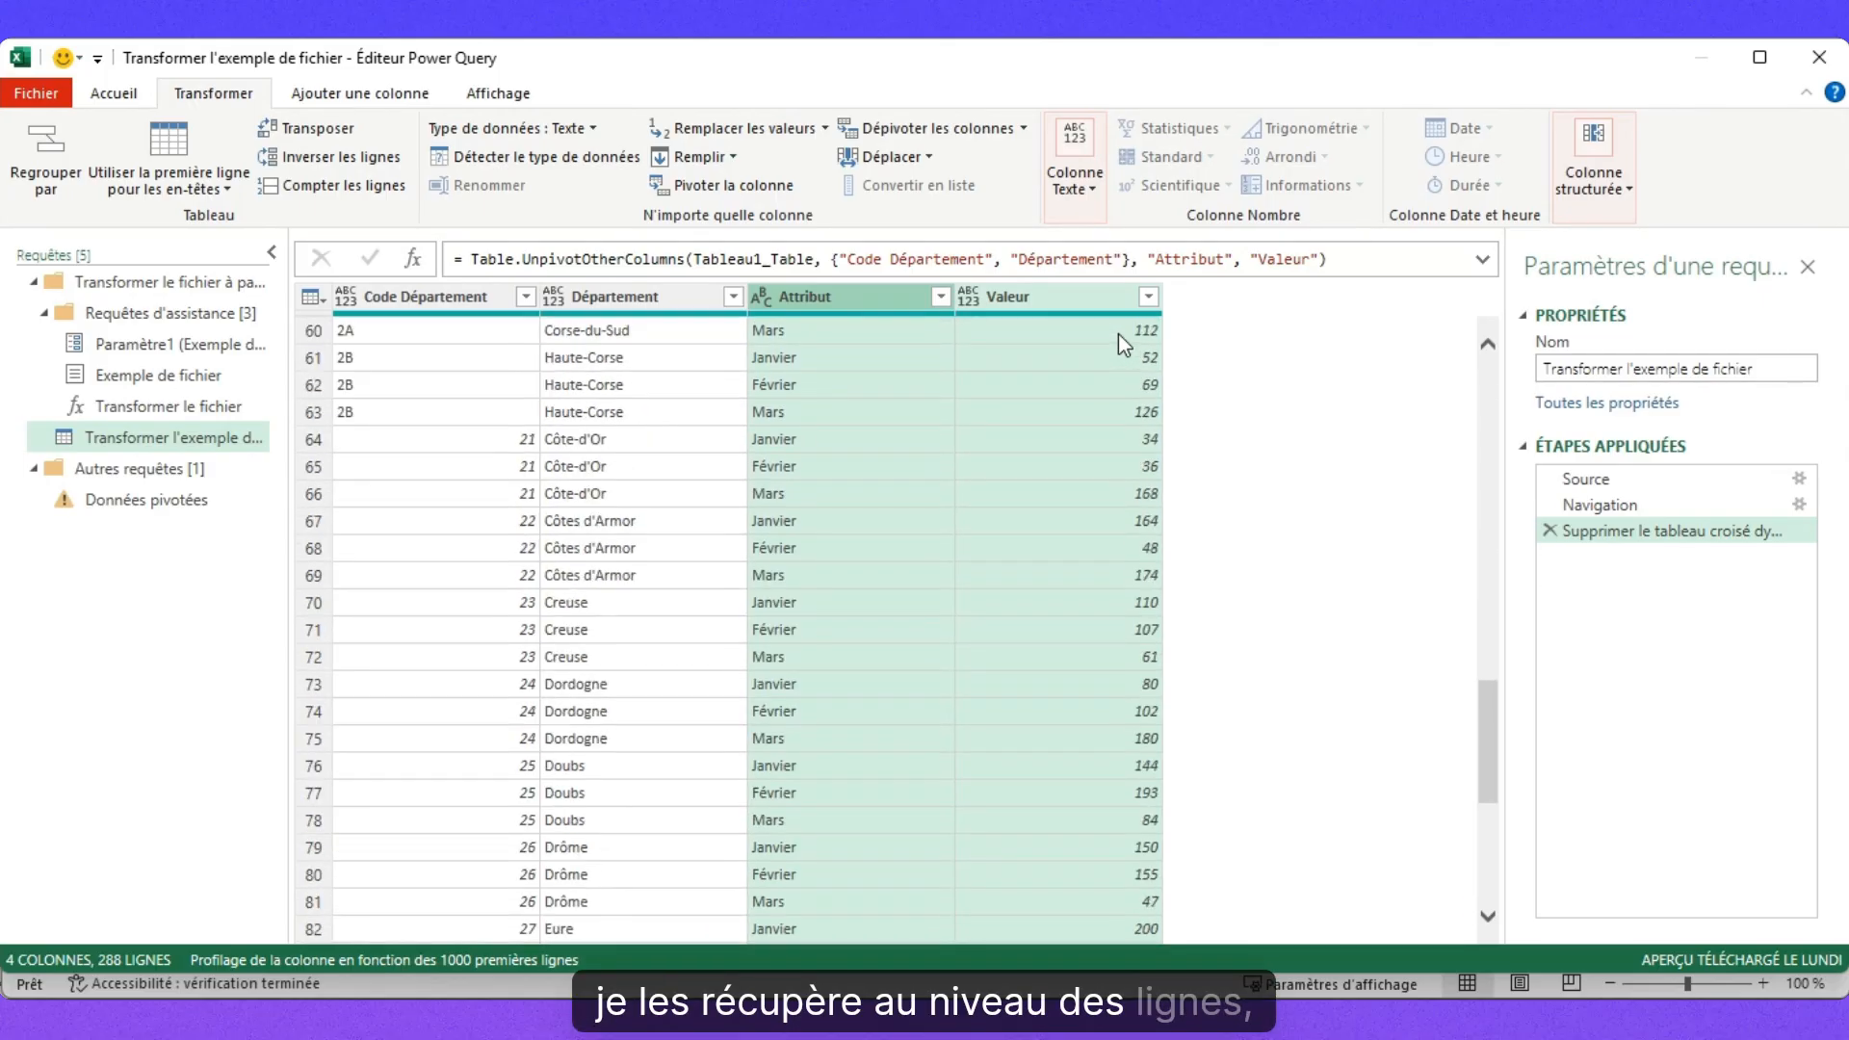
scroll(1118, 333, "up", 16)
scroll(1118, 333, "up", 5)
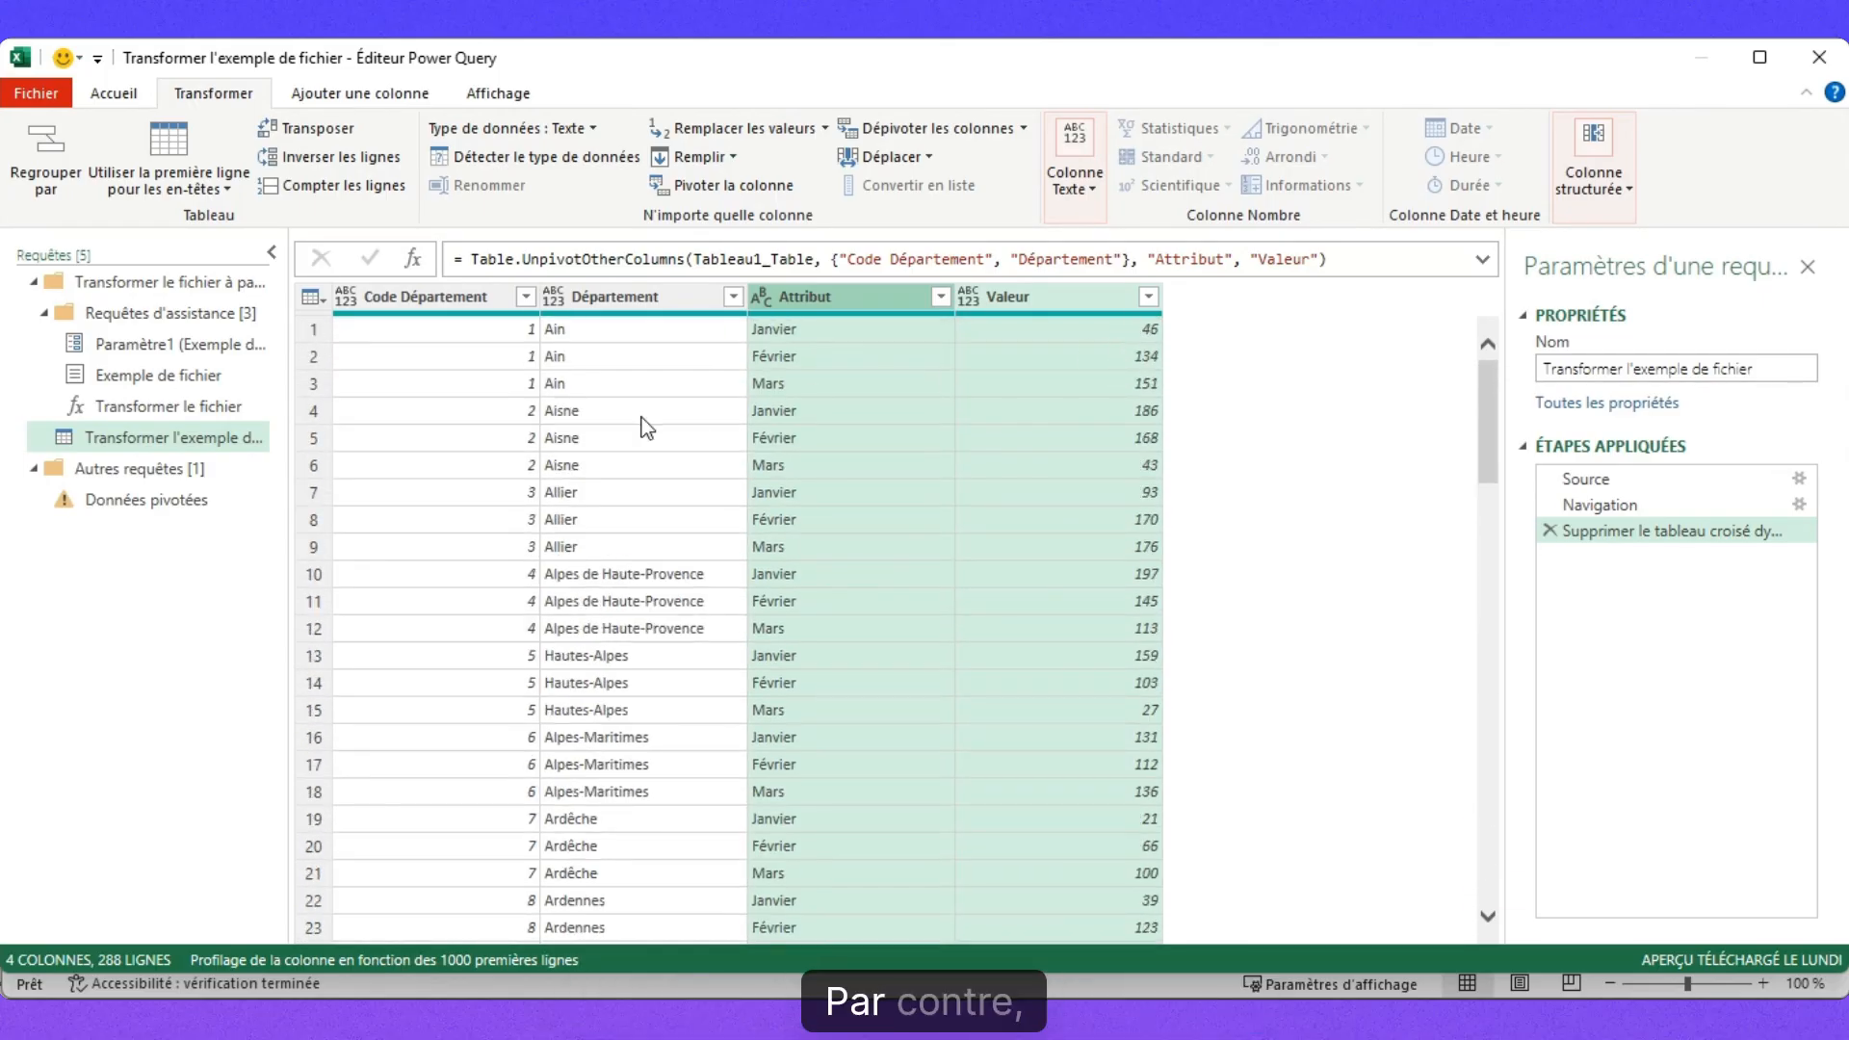
left_click(151, 518)
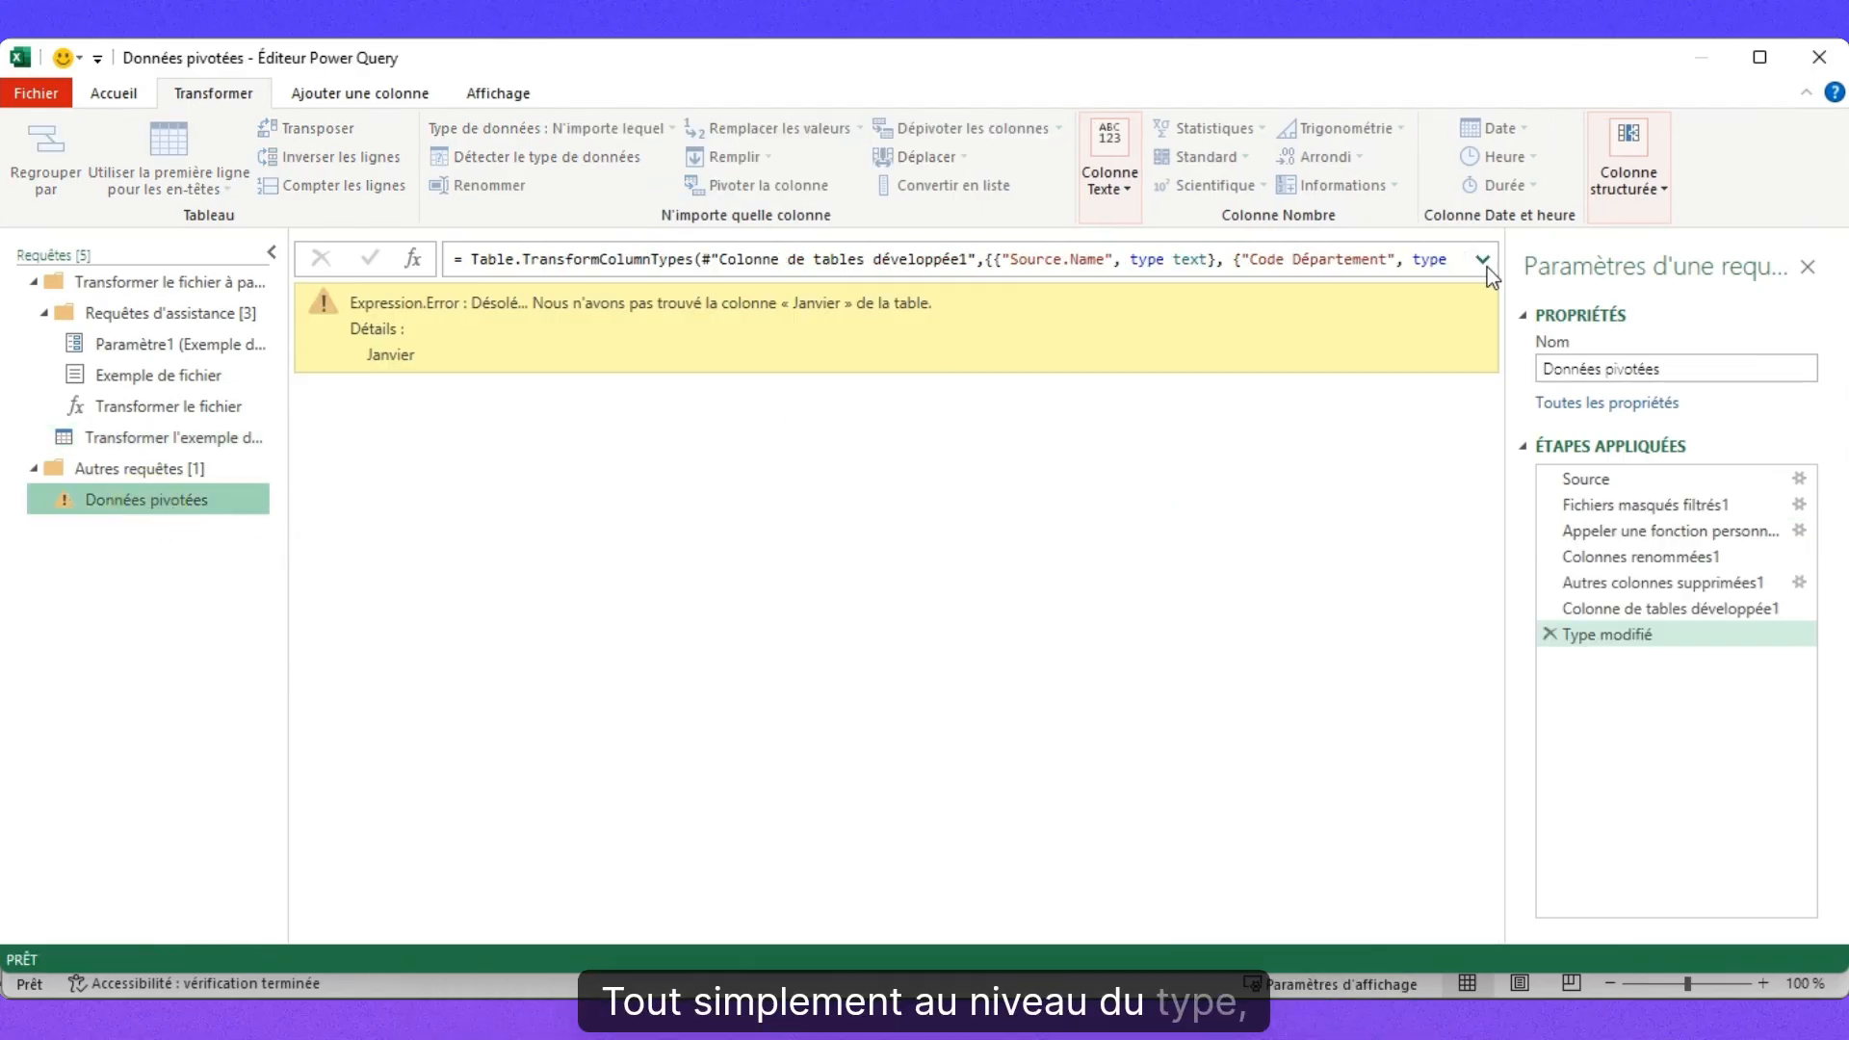
left_click(1483, 260)
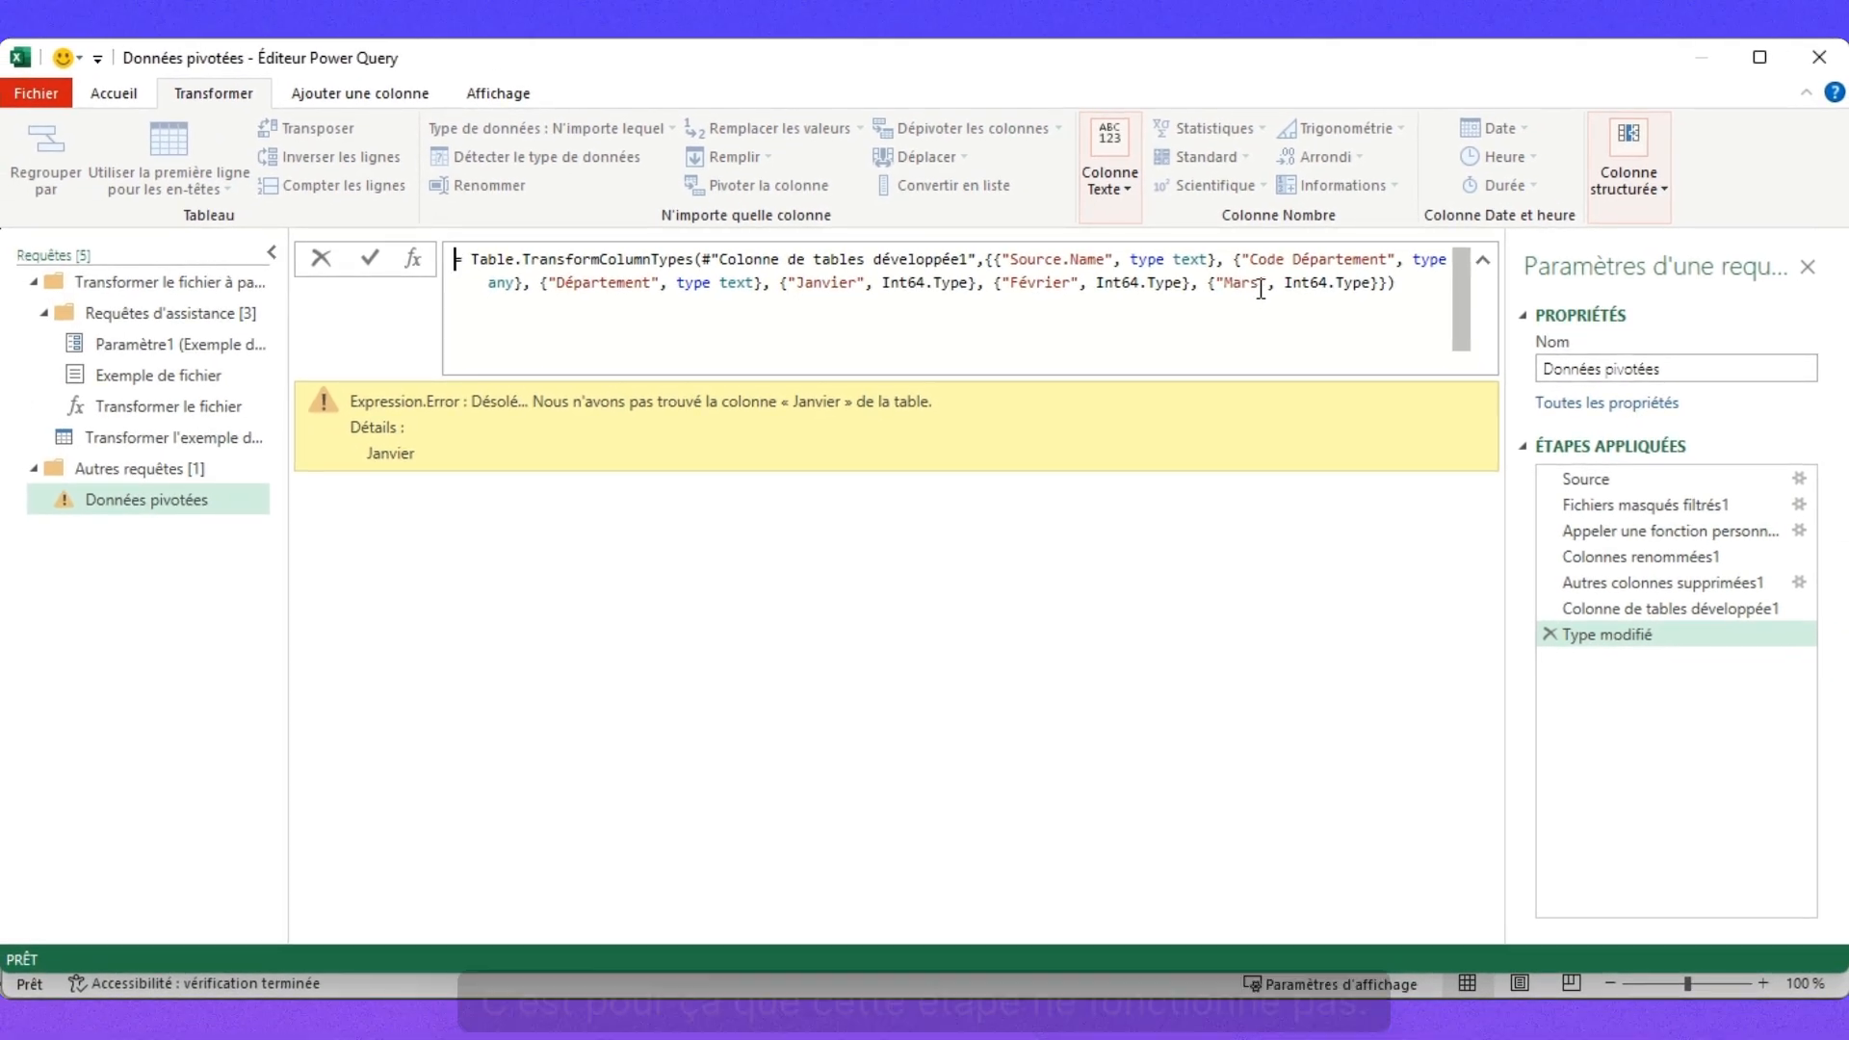
left_click(1550, 636)
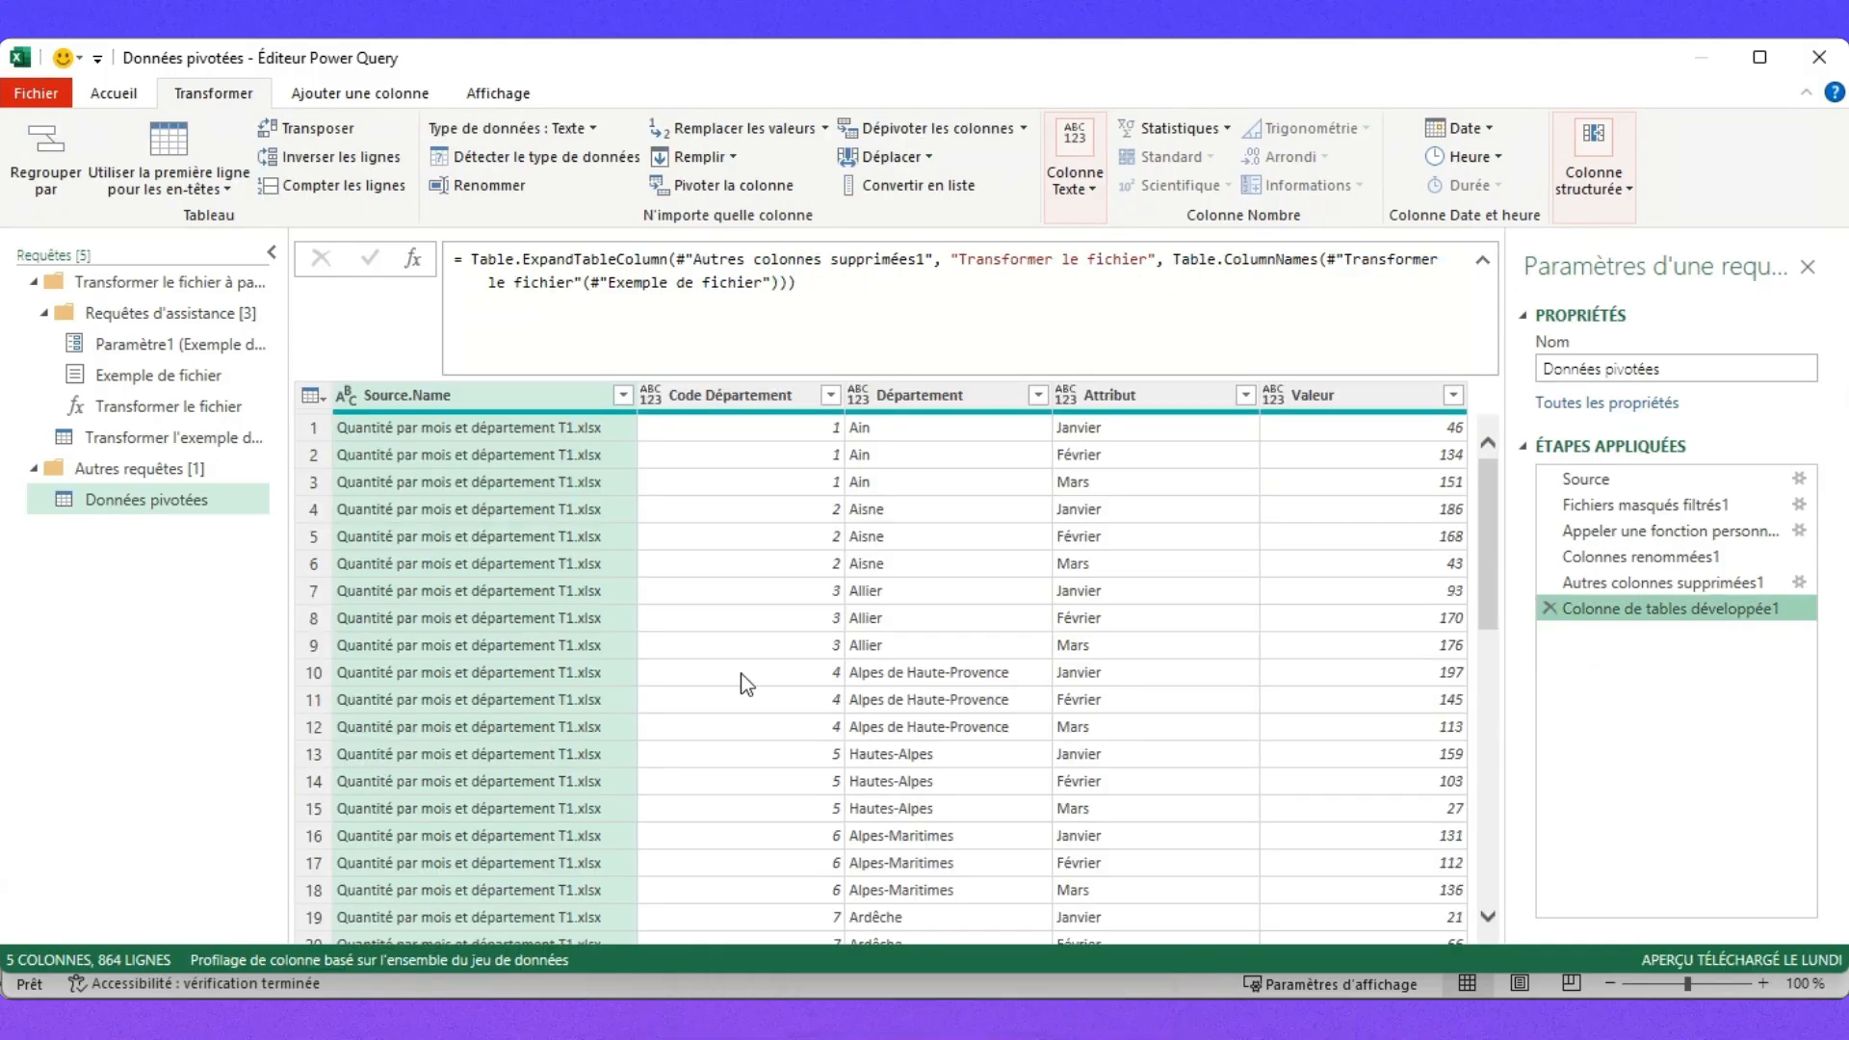
scroll(839, 574, "down", 6)
scroll(840, 574, "down", 15)
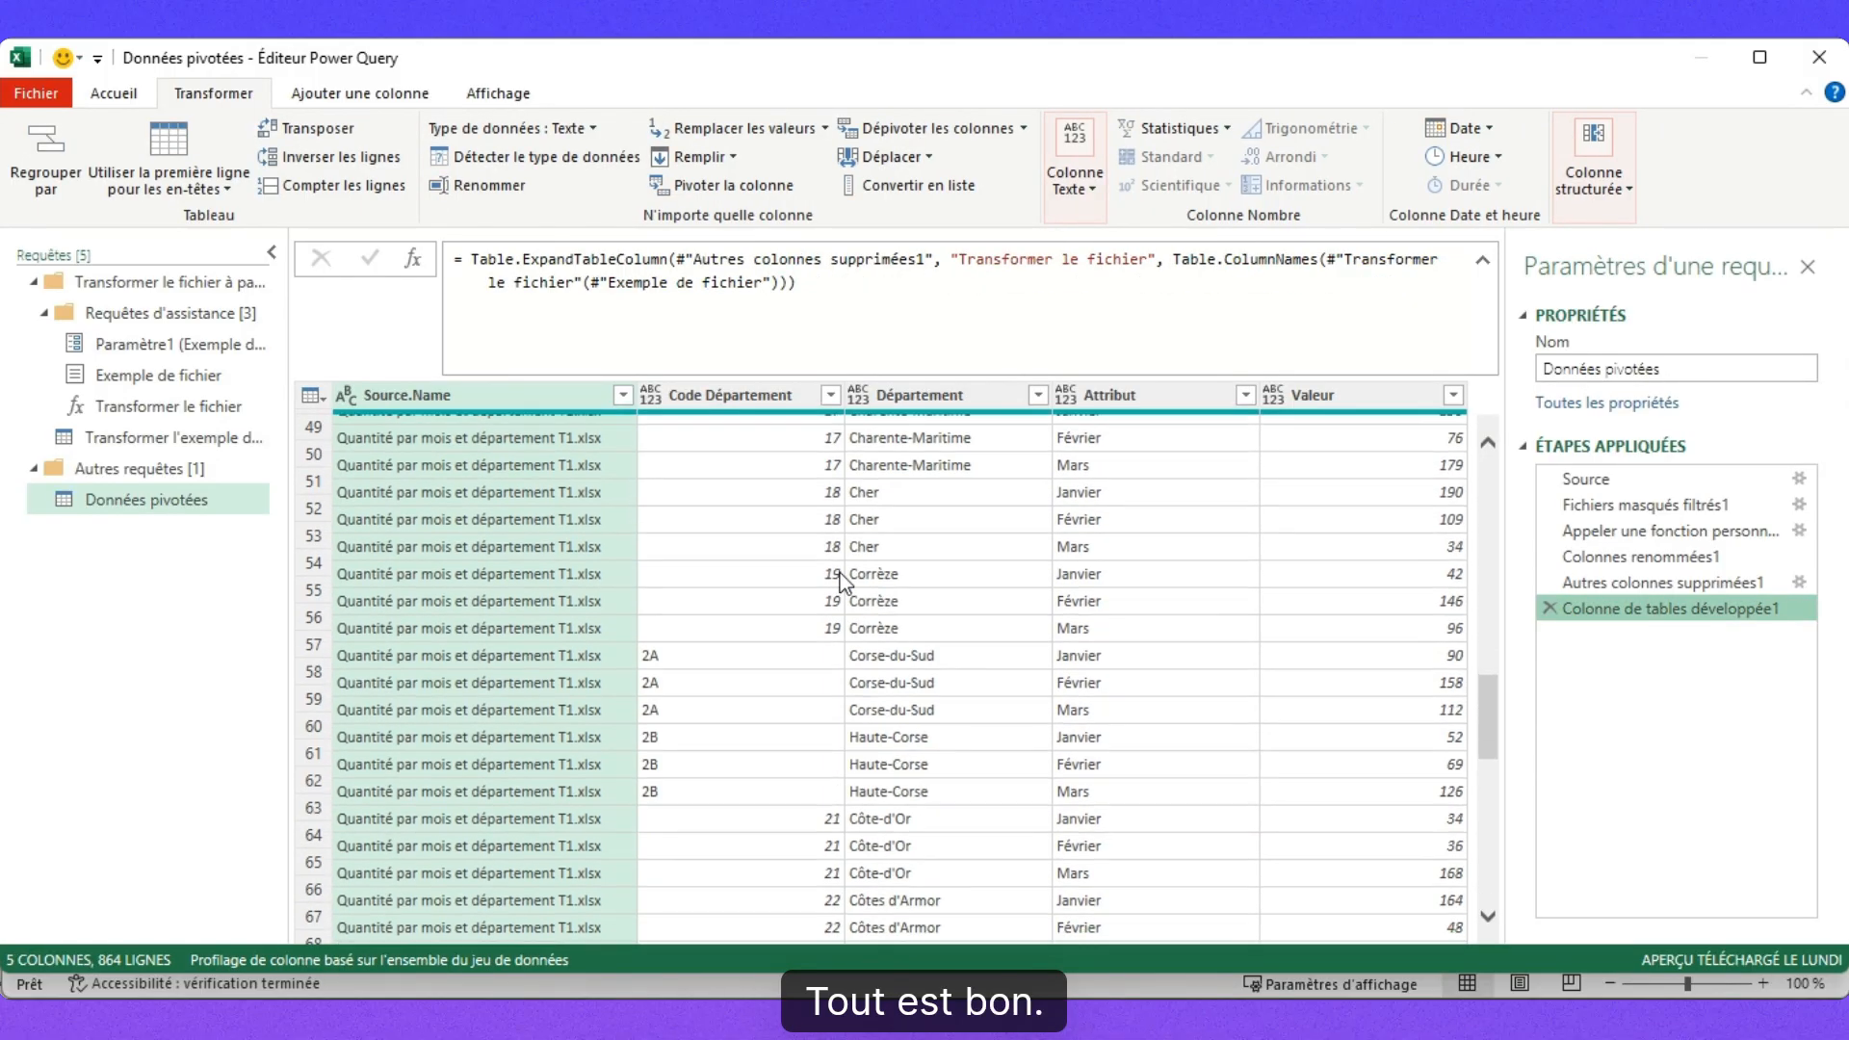
scroll(864, 509, "up", 20)
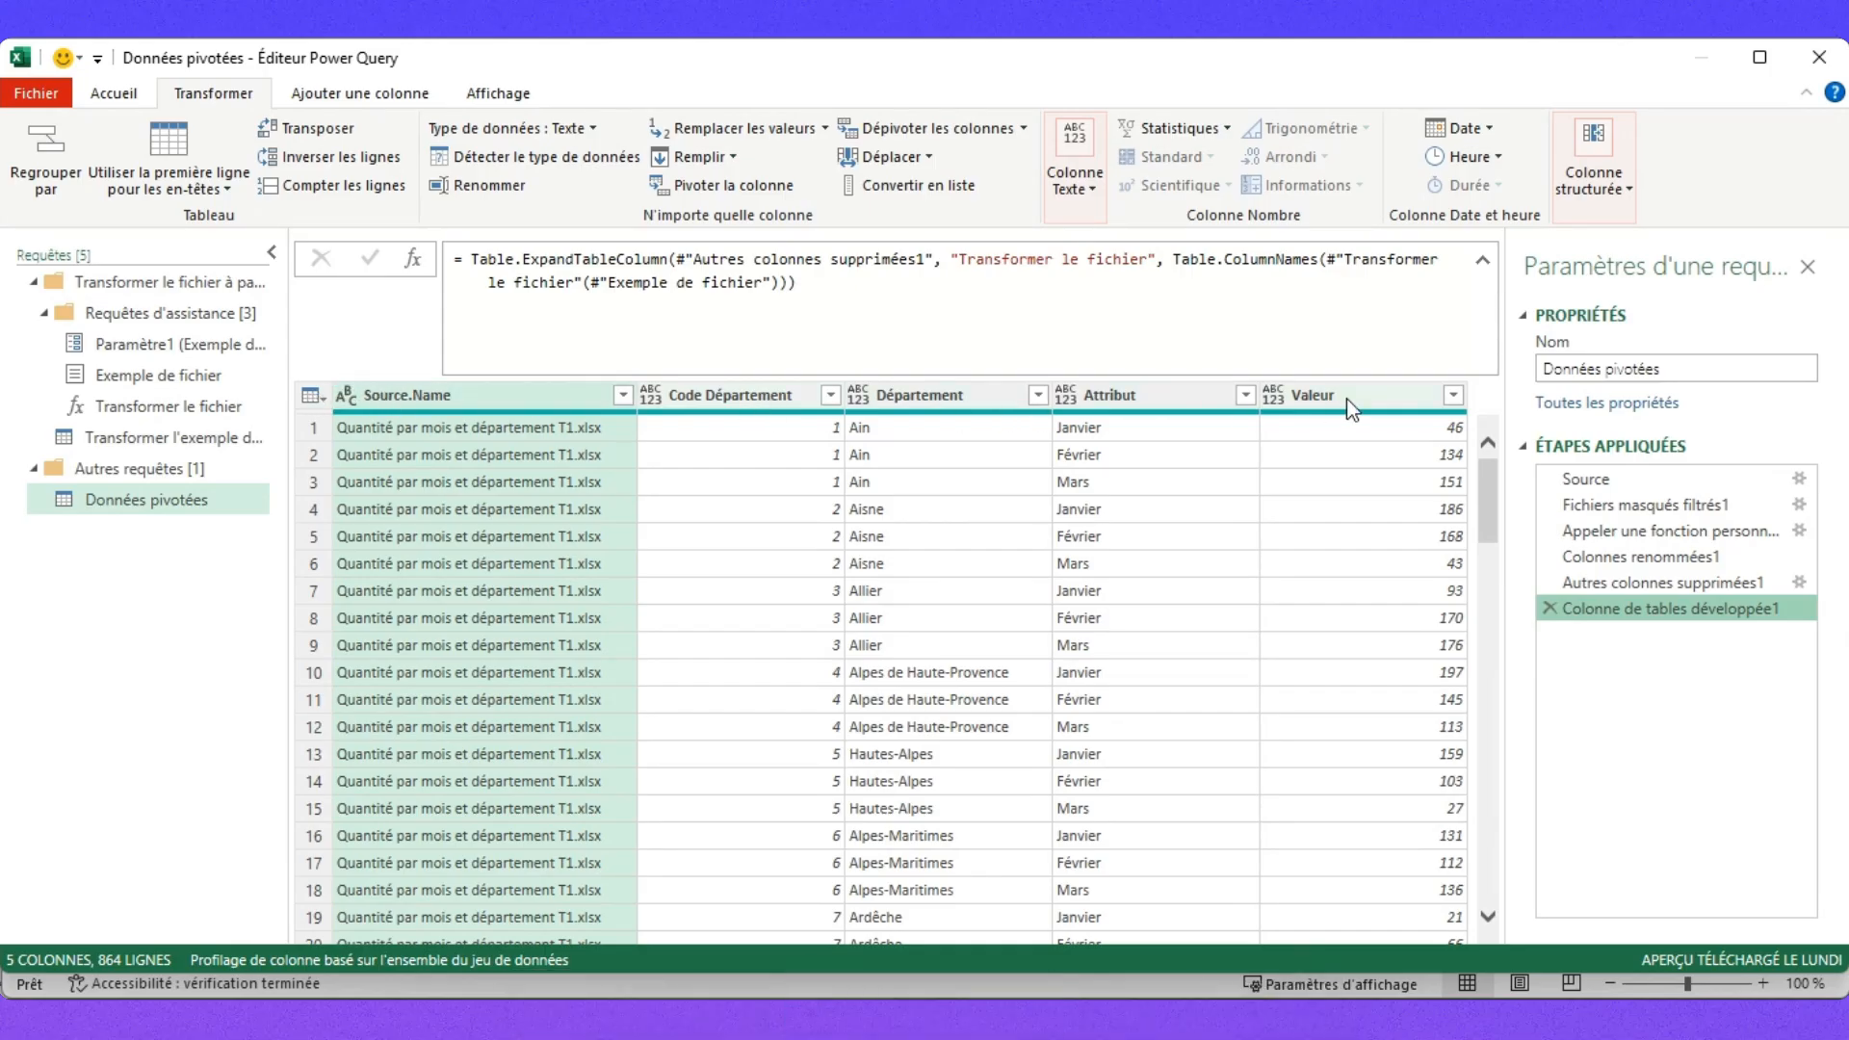
Auto-detect data types for all five columns and inspect the Code Département values.
left_click(1395, 389, "shift")
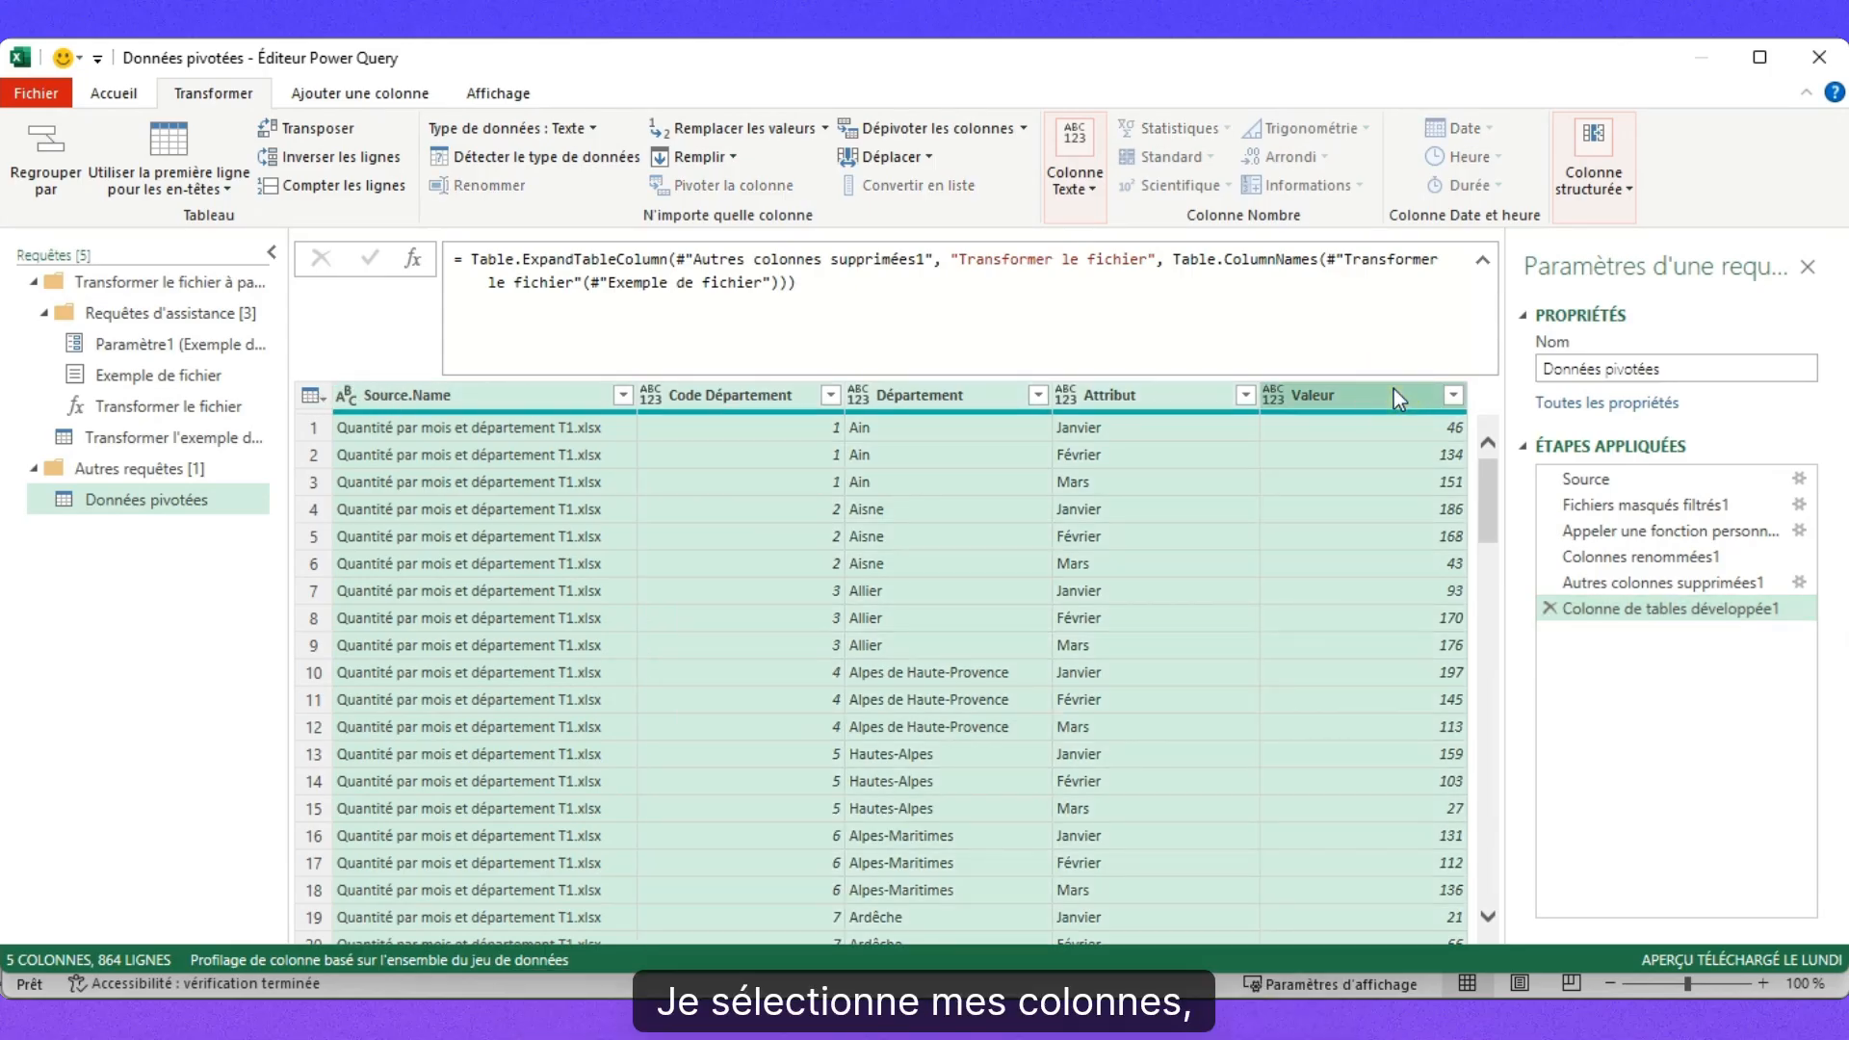
left_click(546, 158)
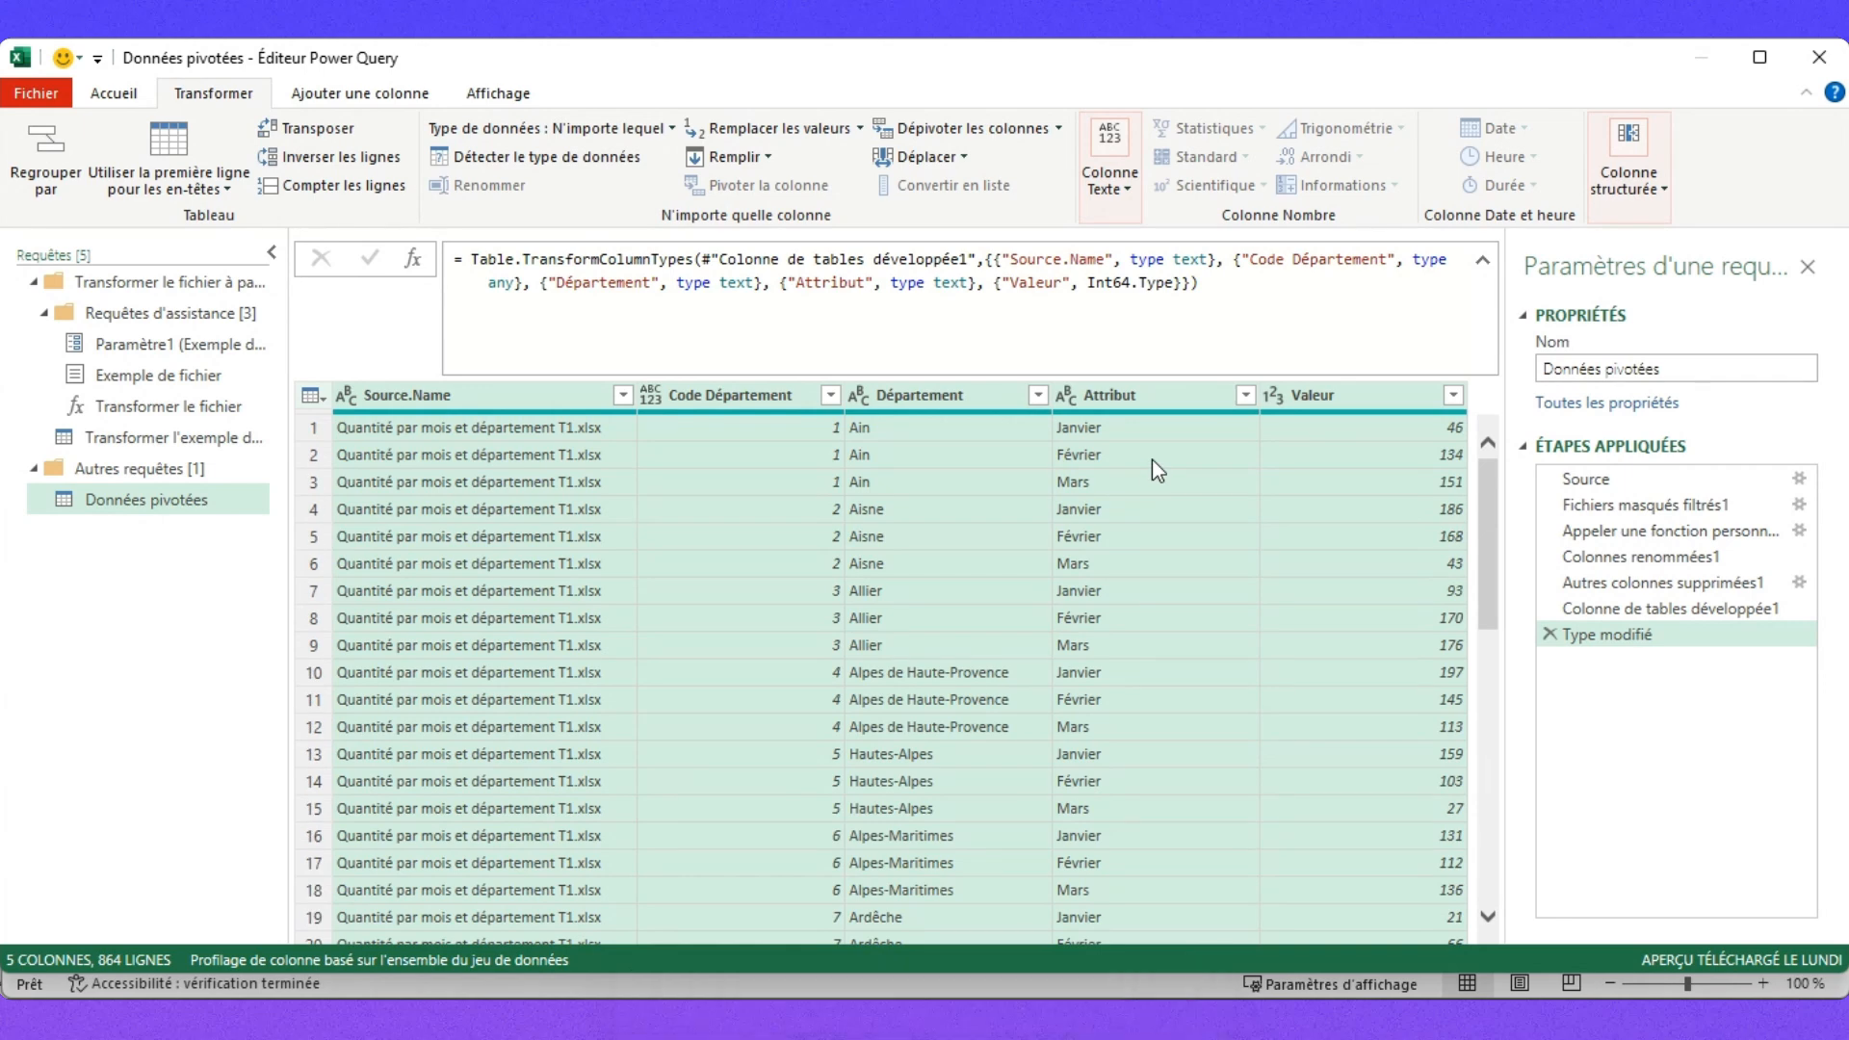
scroll(1146, 462, "down", 10)
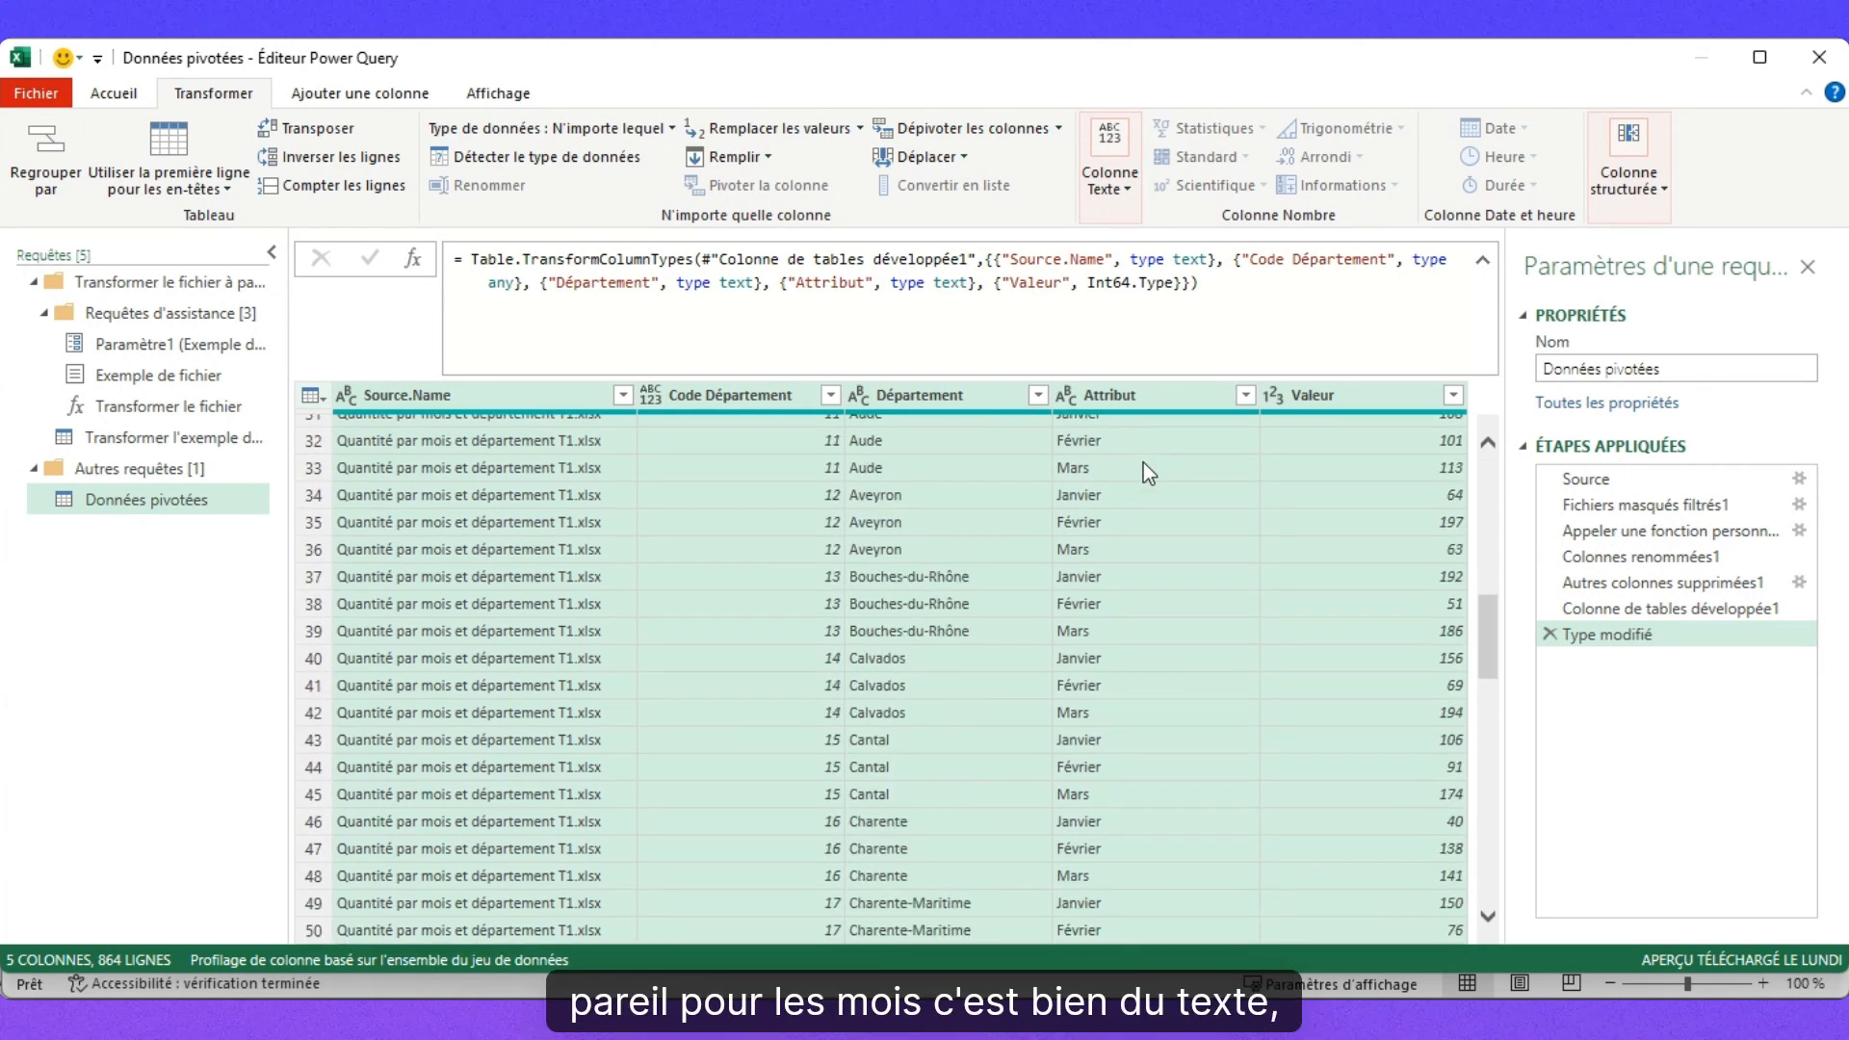
scroll(1146, 467, "up", 10)
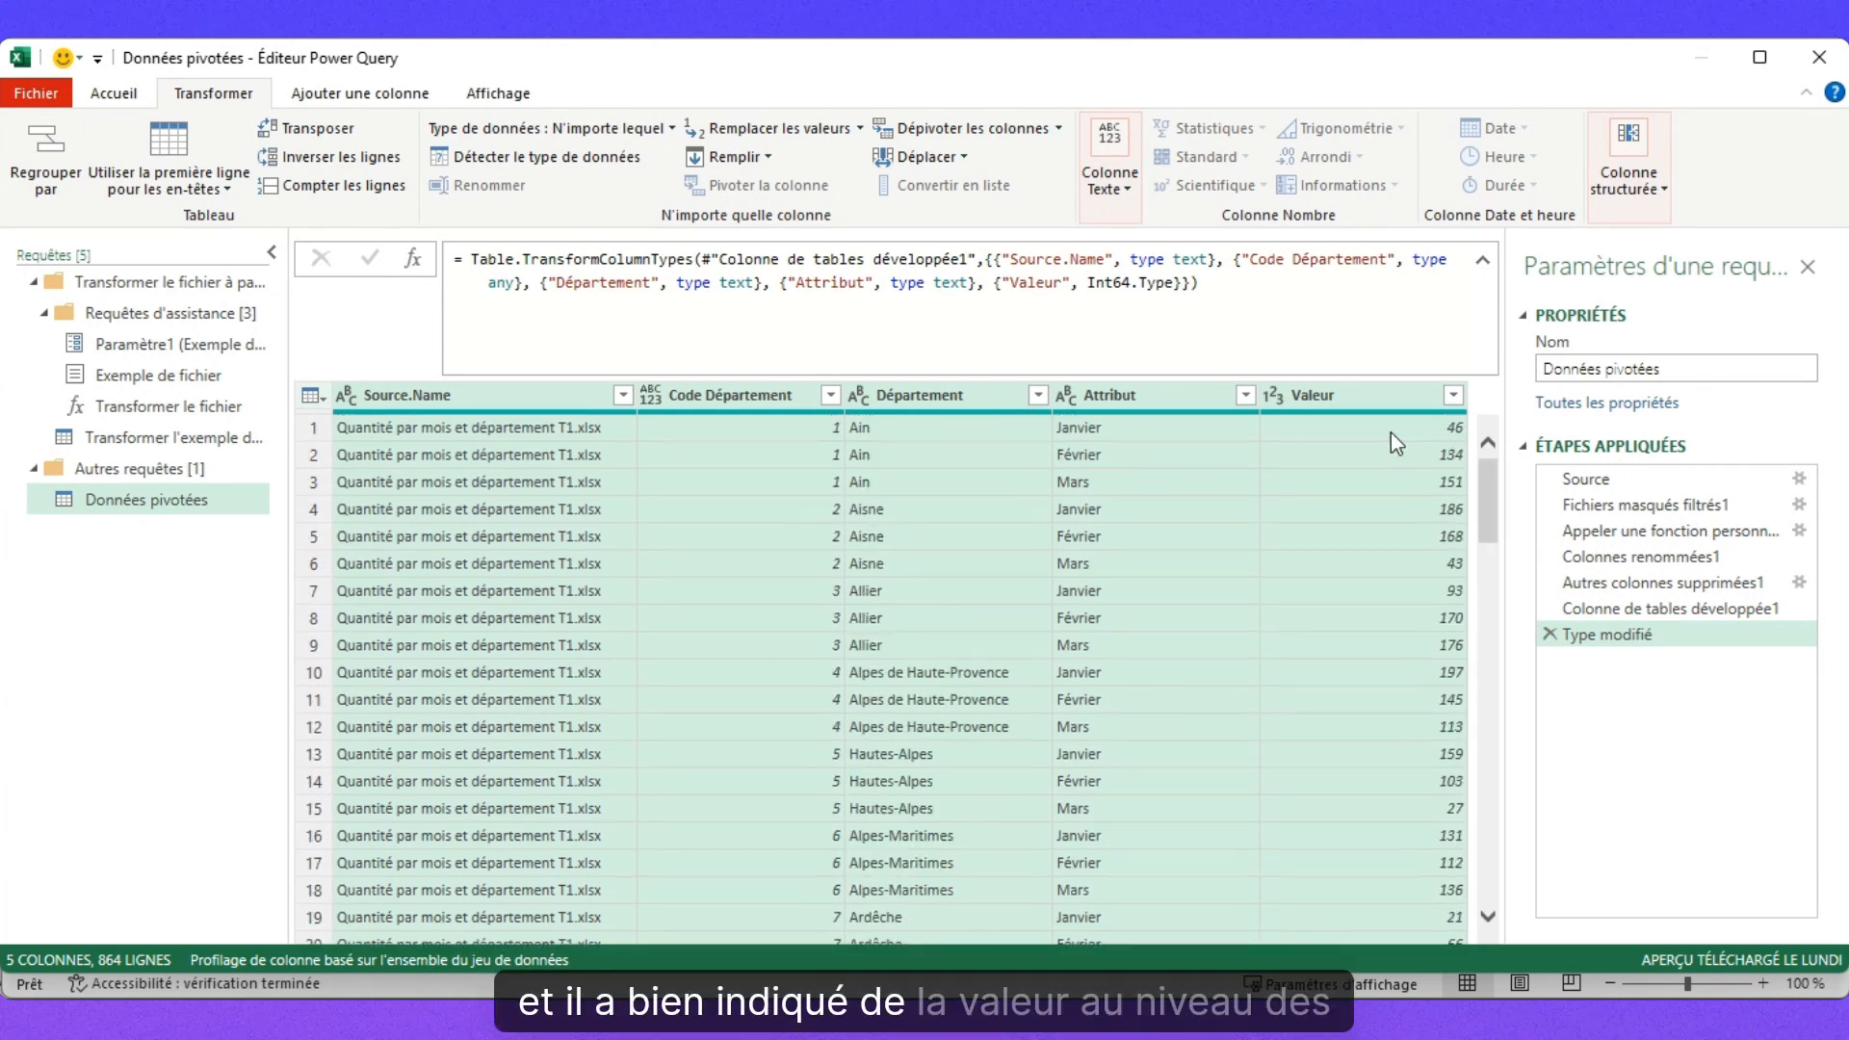
scroll(1390, 443, "down", 15)
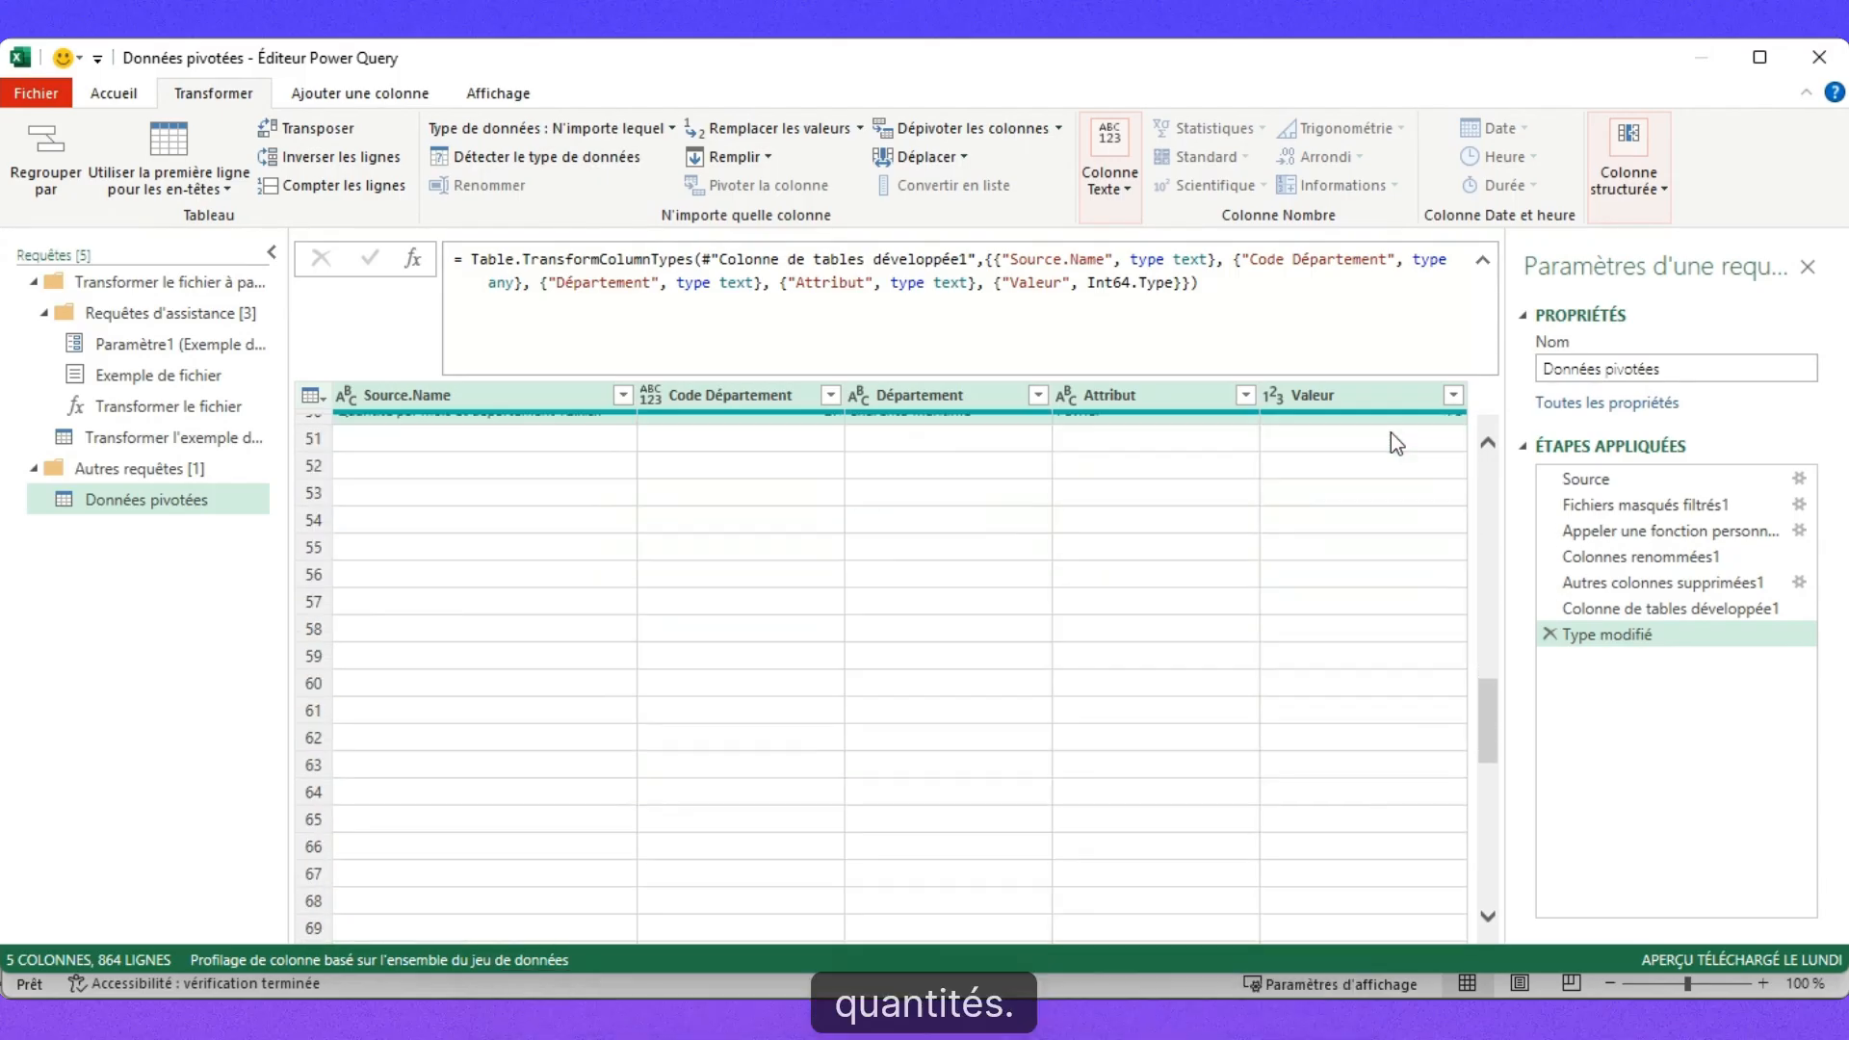
scroll(1390, 442, "up", 15)
left_click(742, 508)
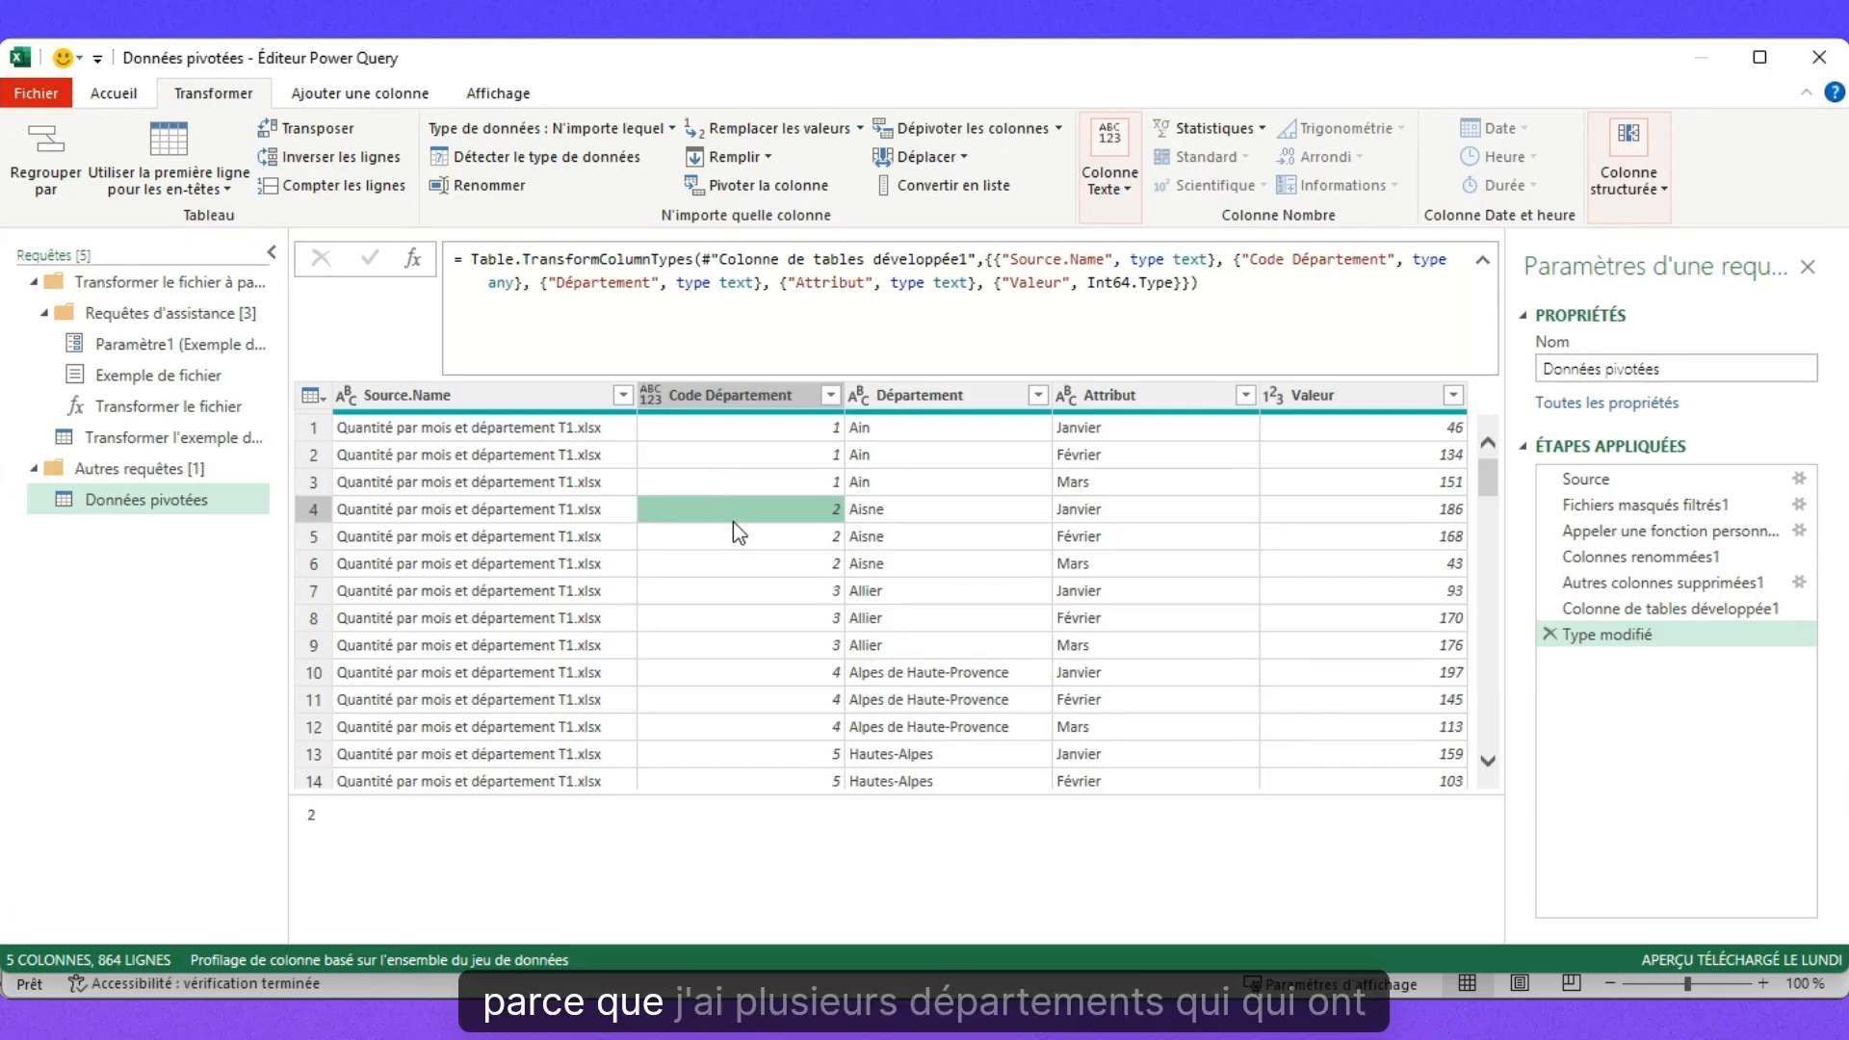
scroll(731, 521, "down", 20)
scroll(732, 520, "up", 4)
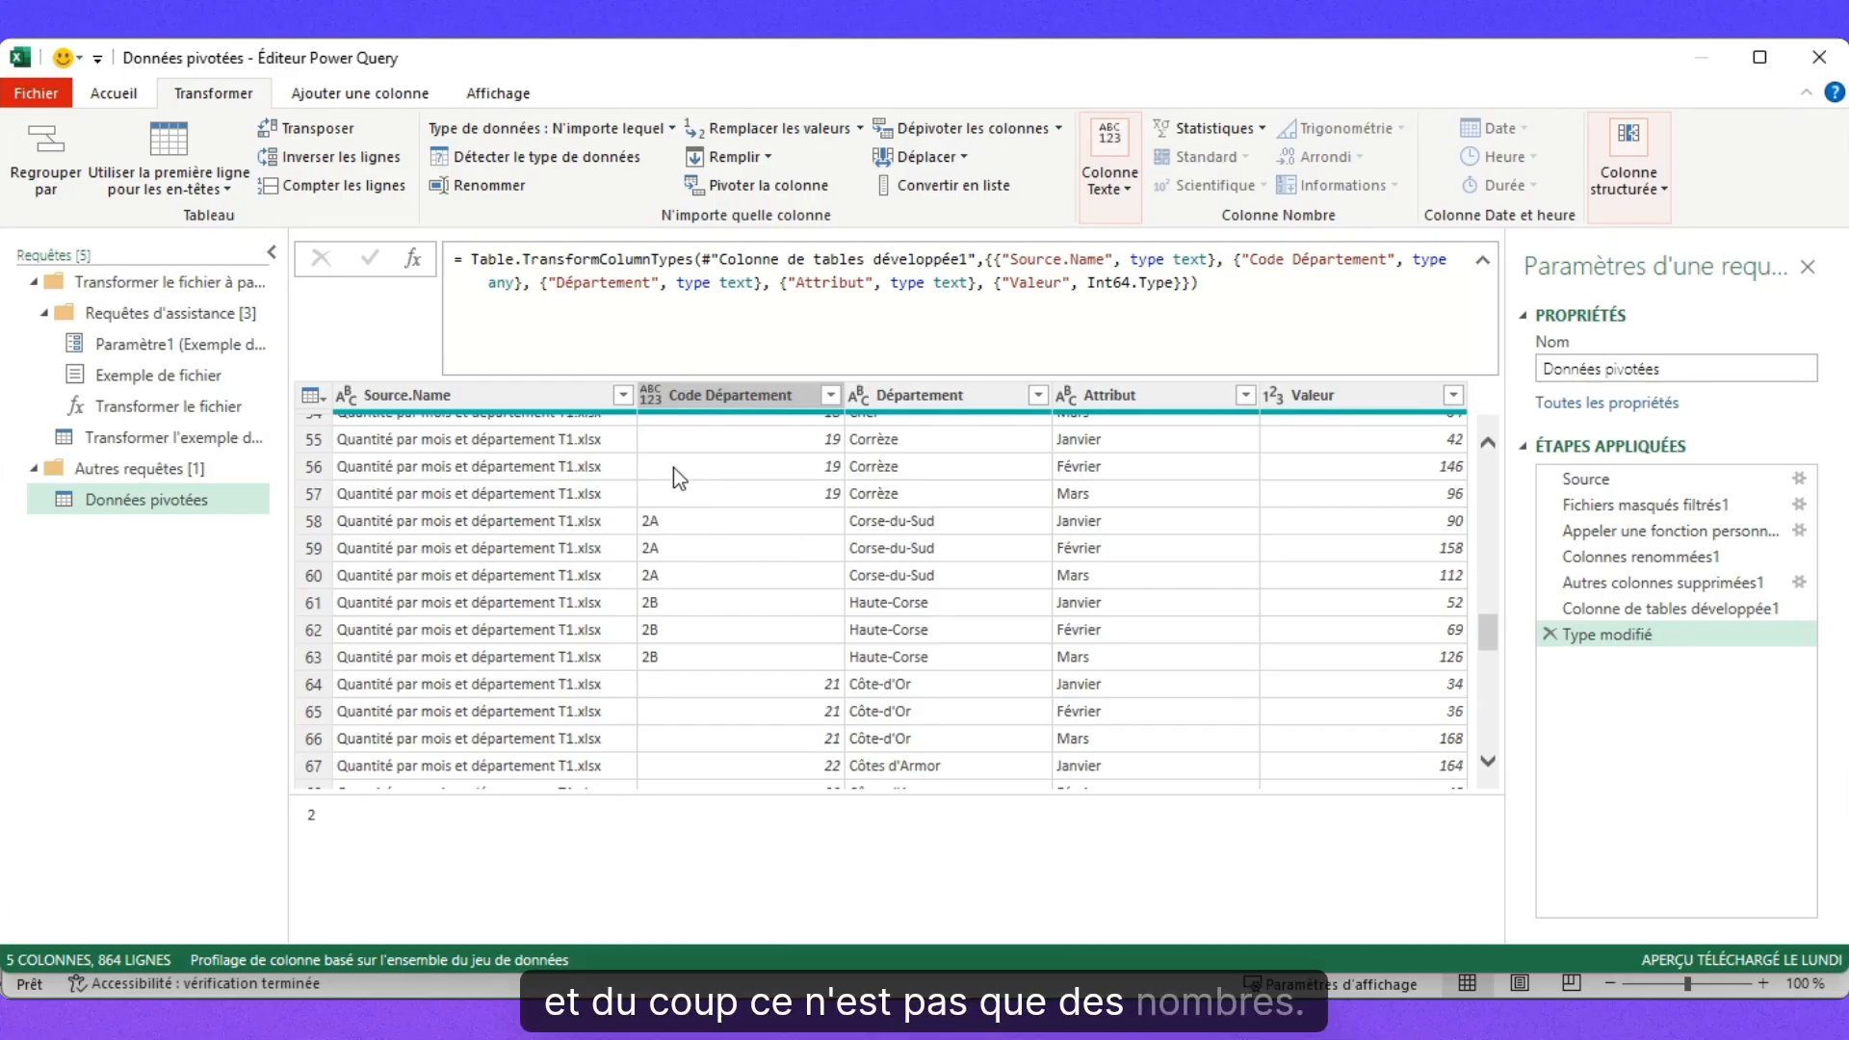
Set Code Département's data type to Texte so codes like 2A and 2B stay intact.
left_click(662, 394)
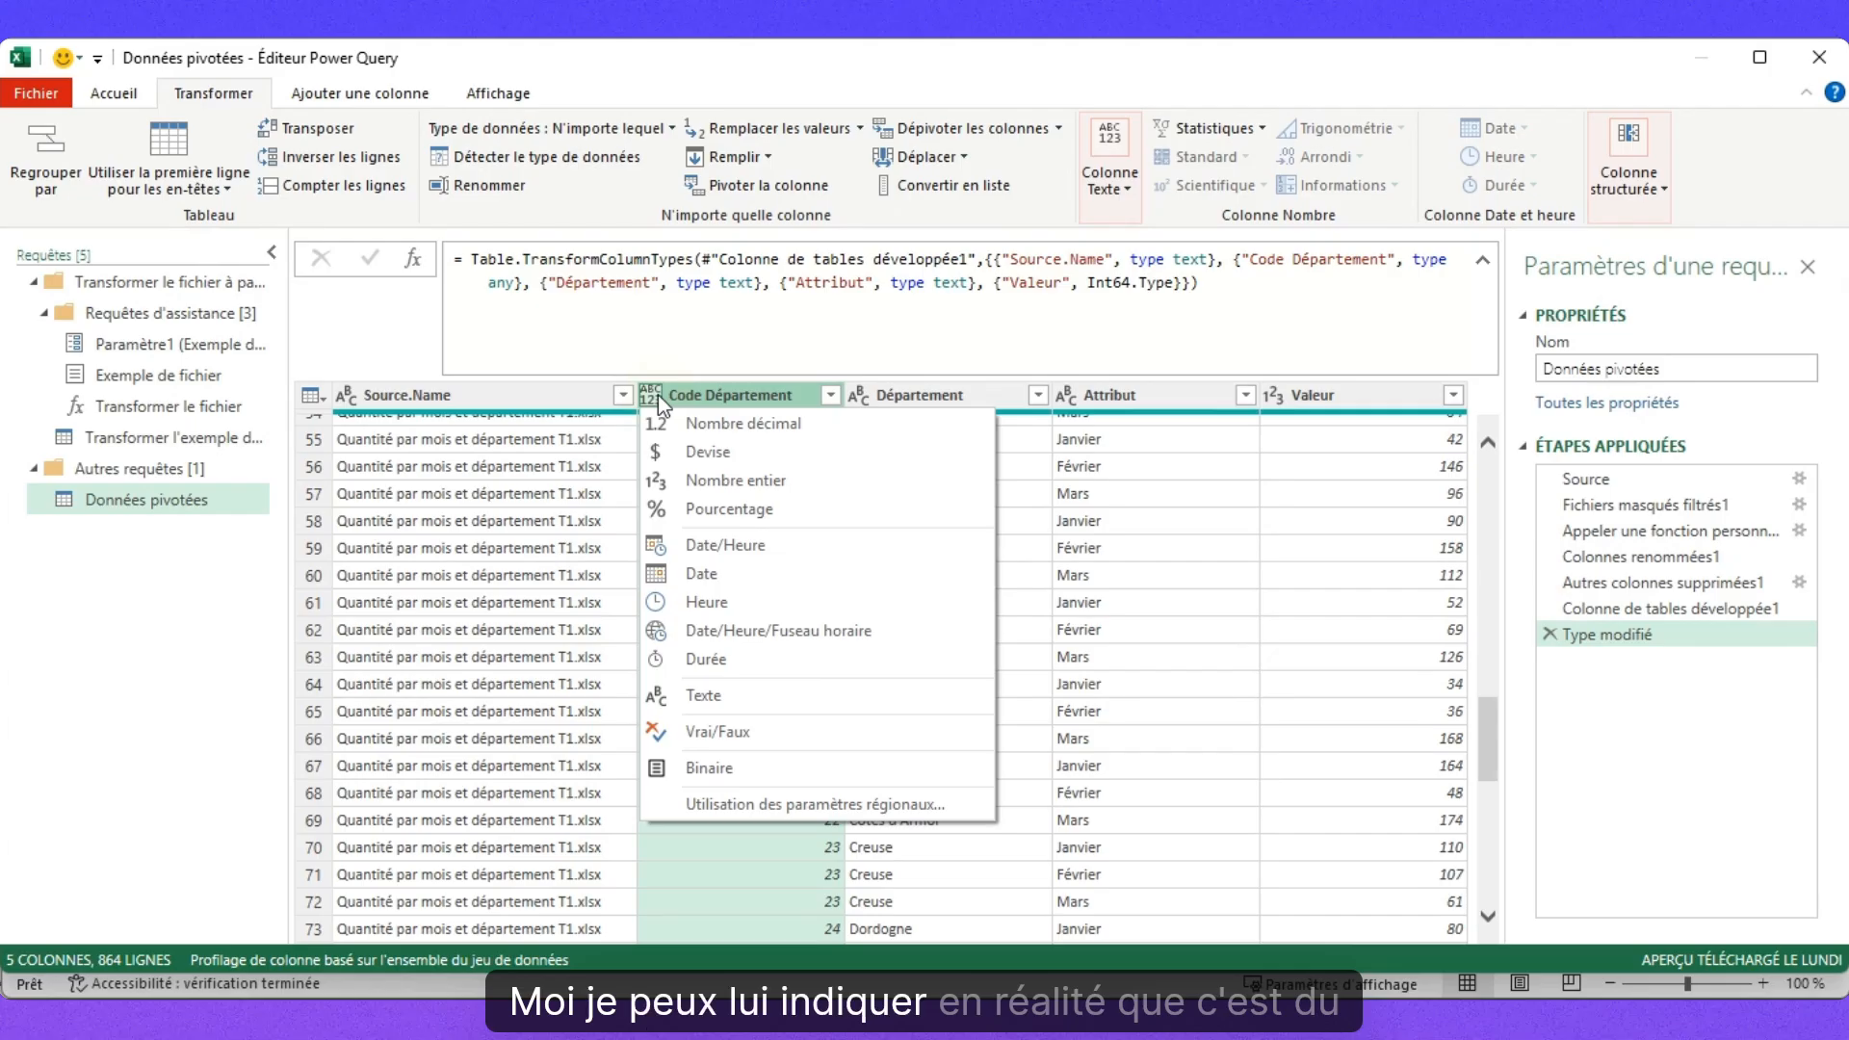
left_click(736, 695)
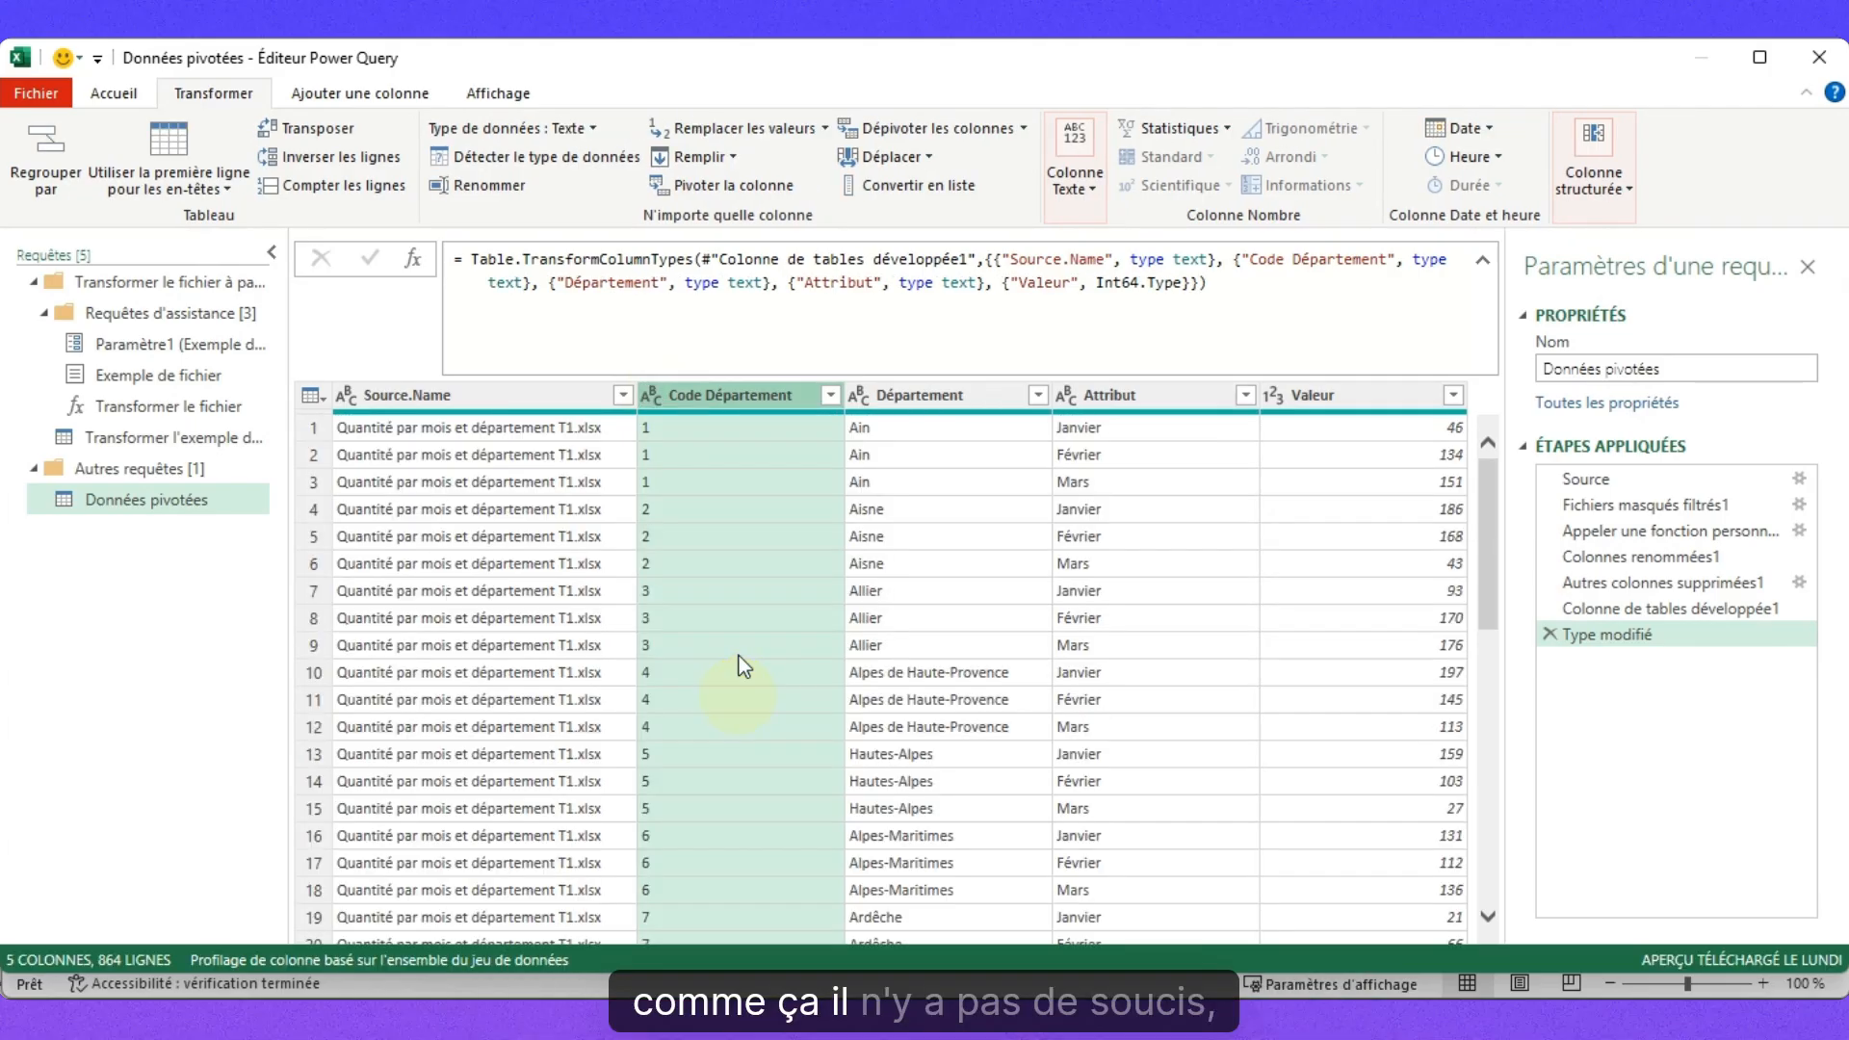
scroll(737, 569, "down", 20)
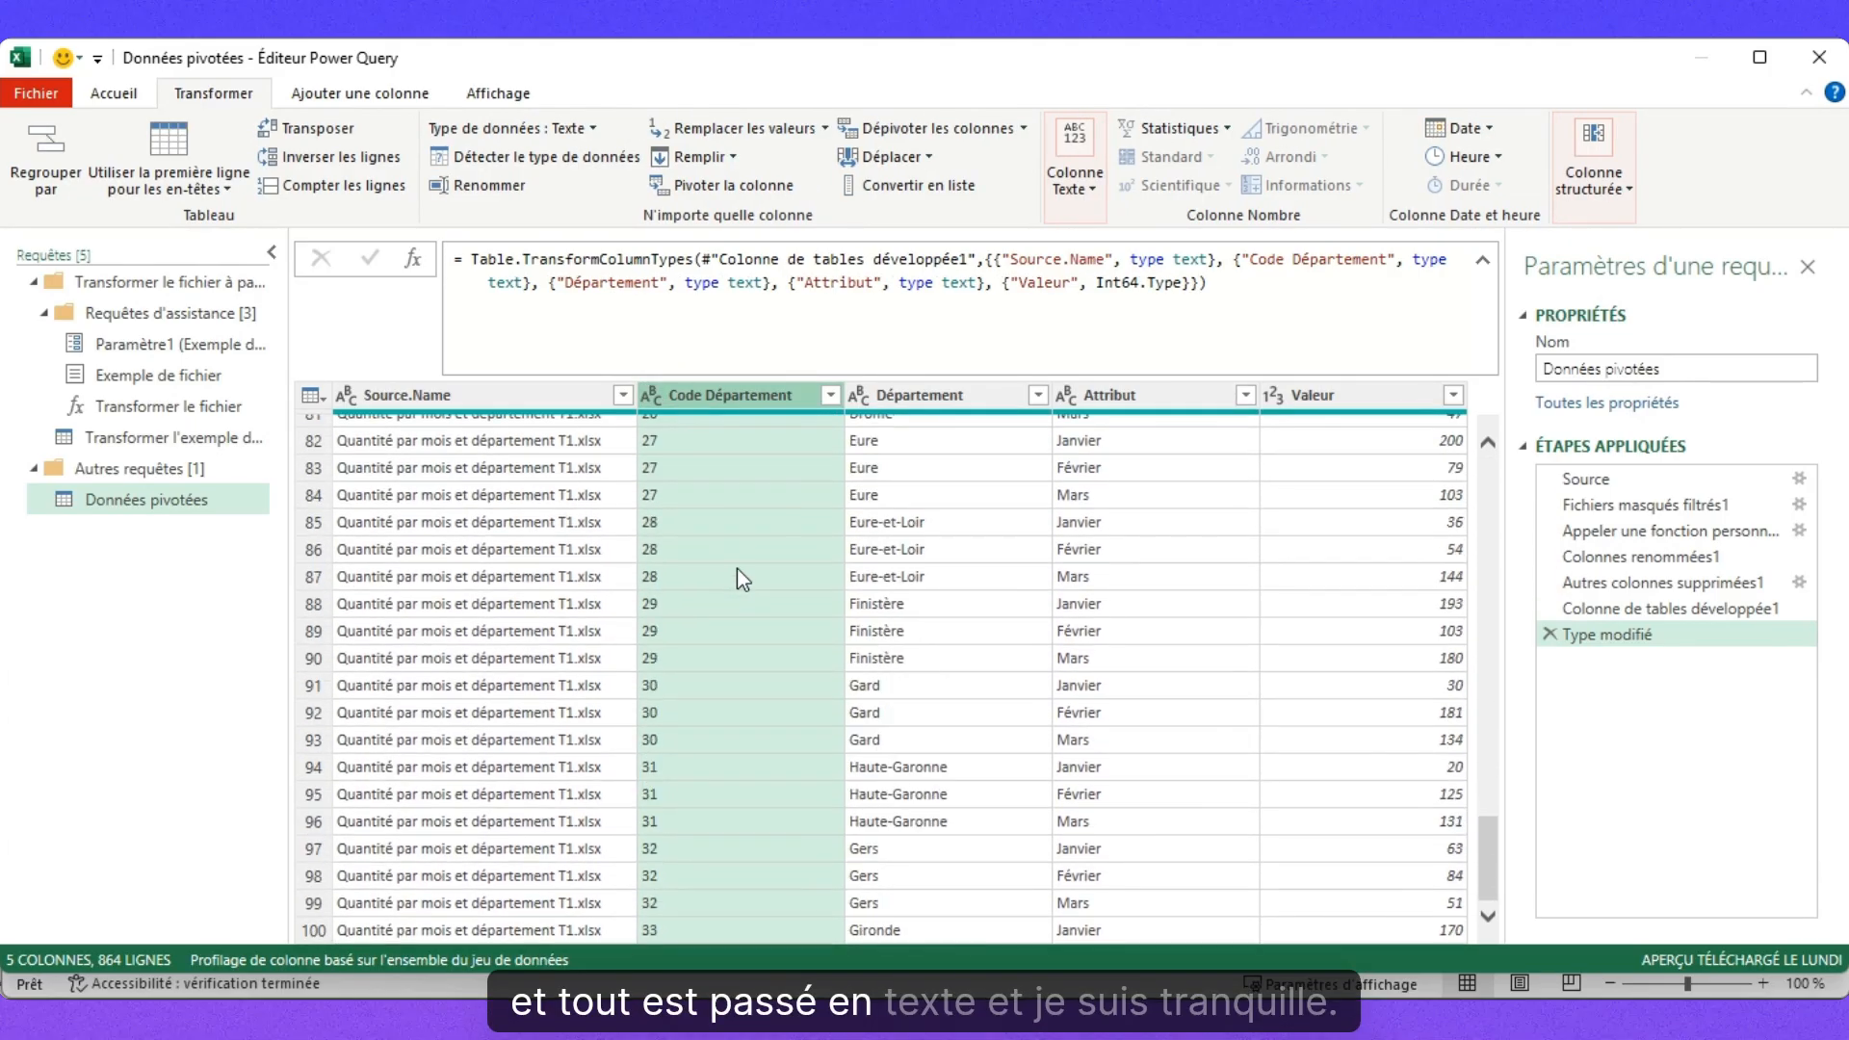
scroll(736, 568, "up", 20)
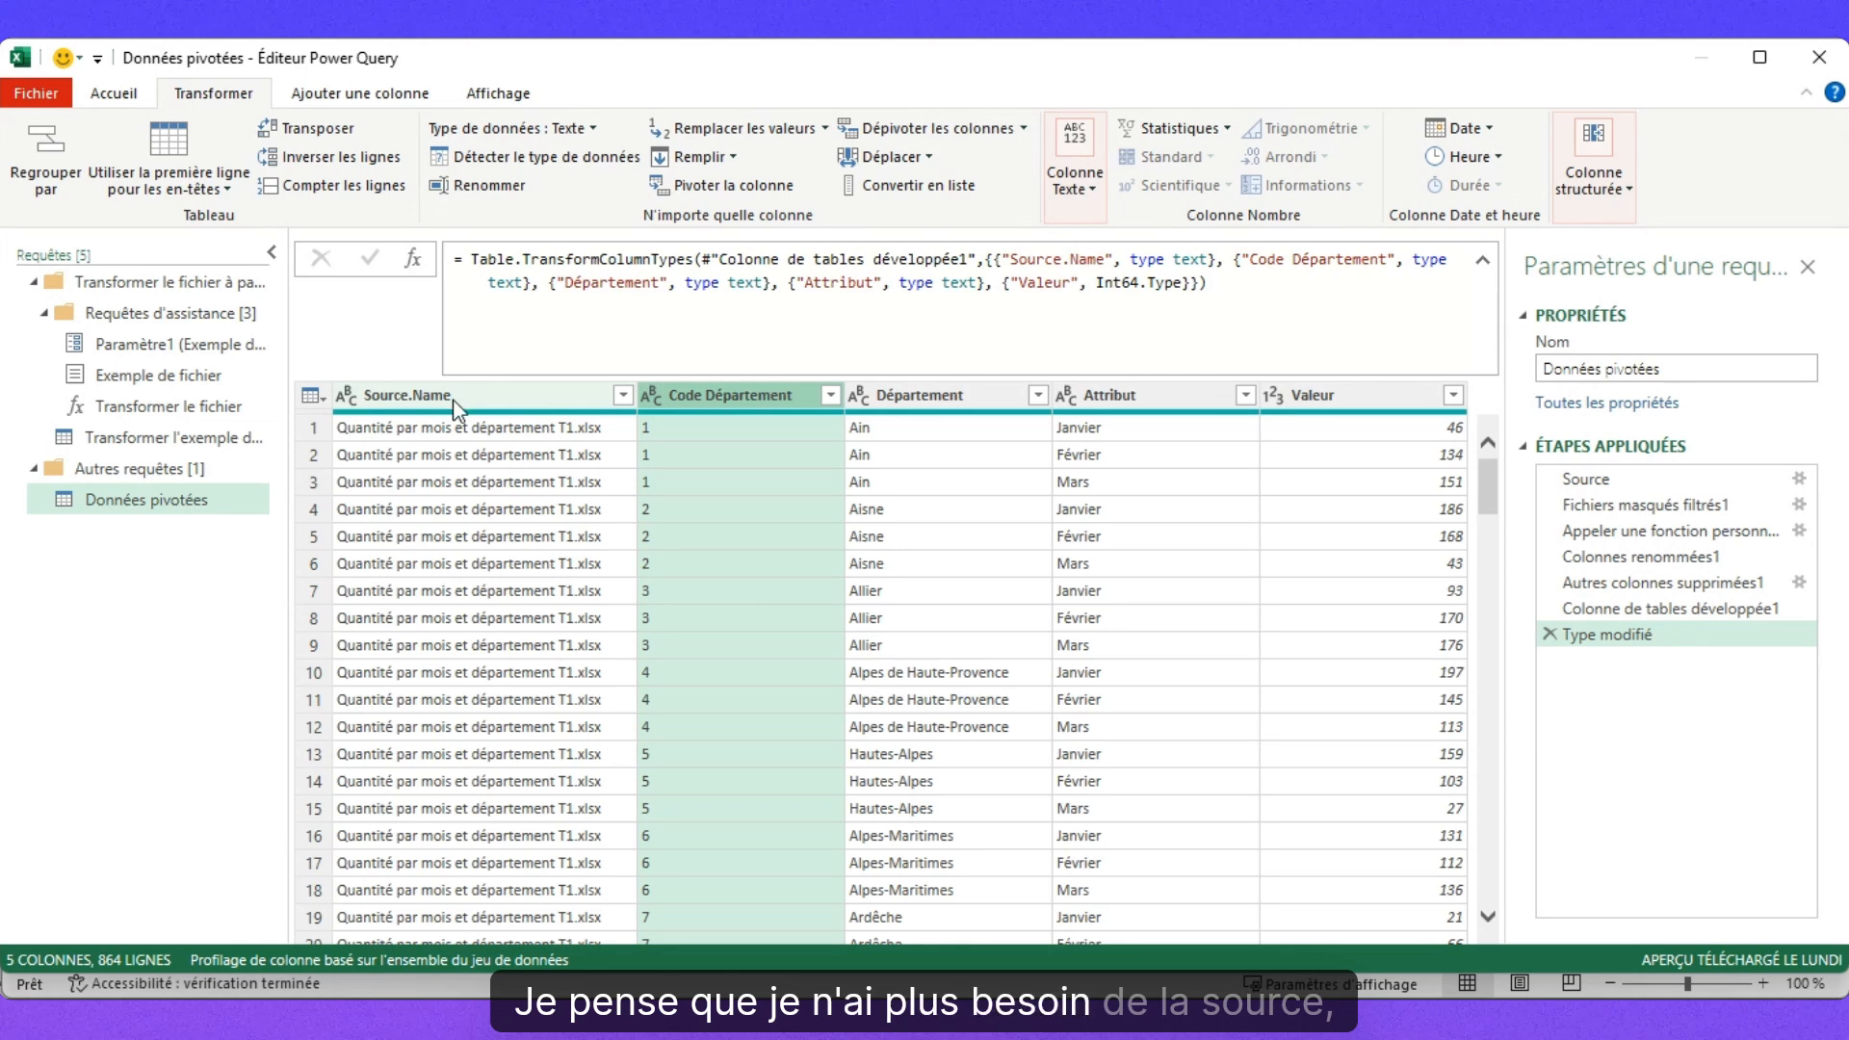
Remove the Source.Name column from the Données pivotées query, leaving four columns.
left_click(623, 395)
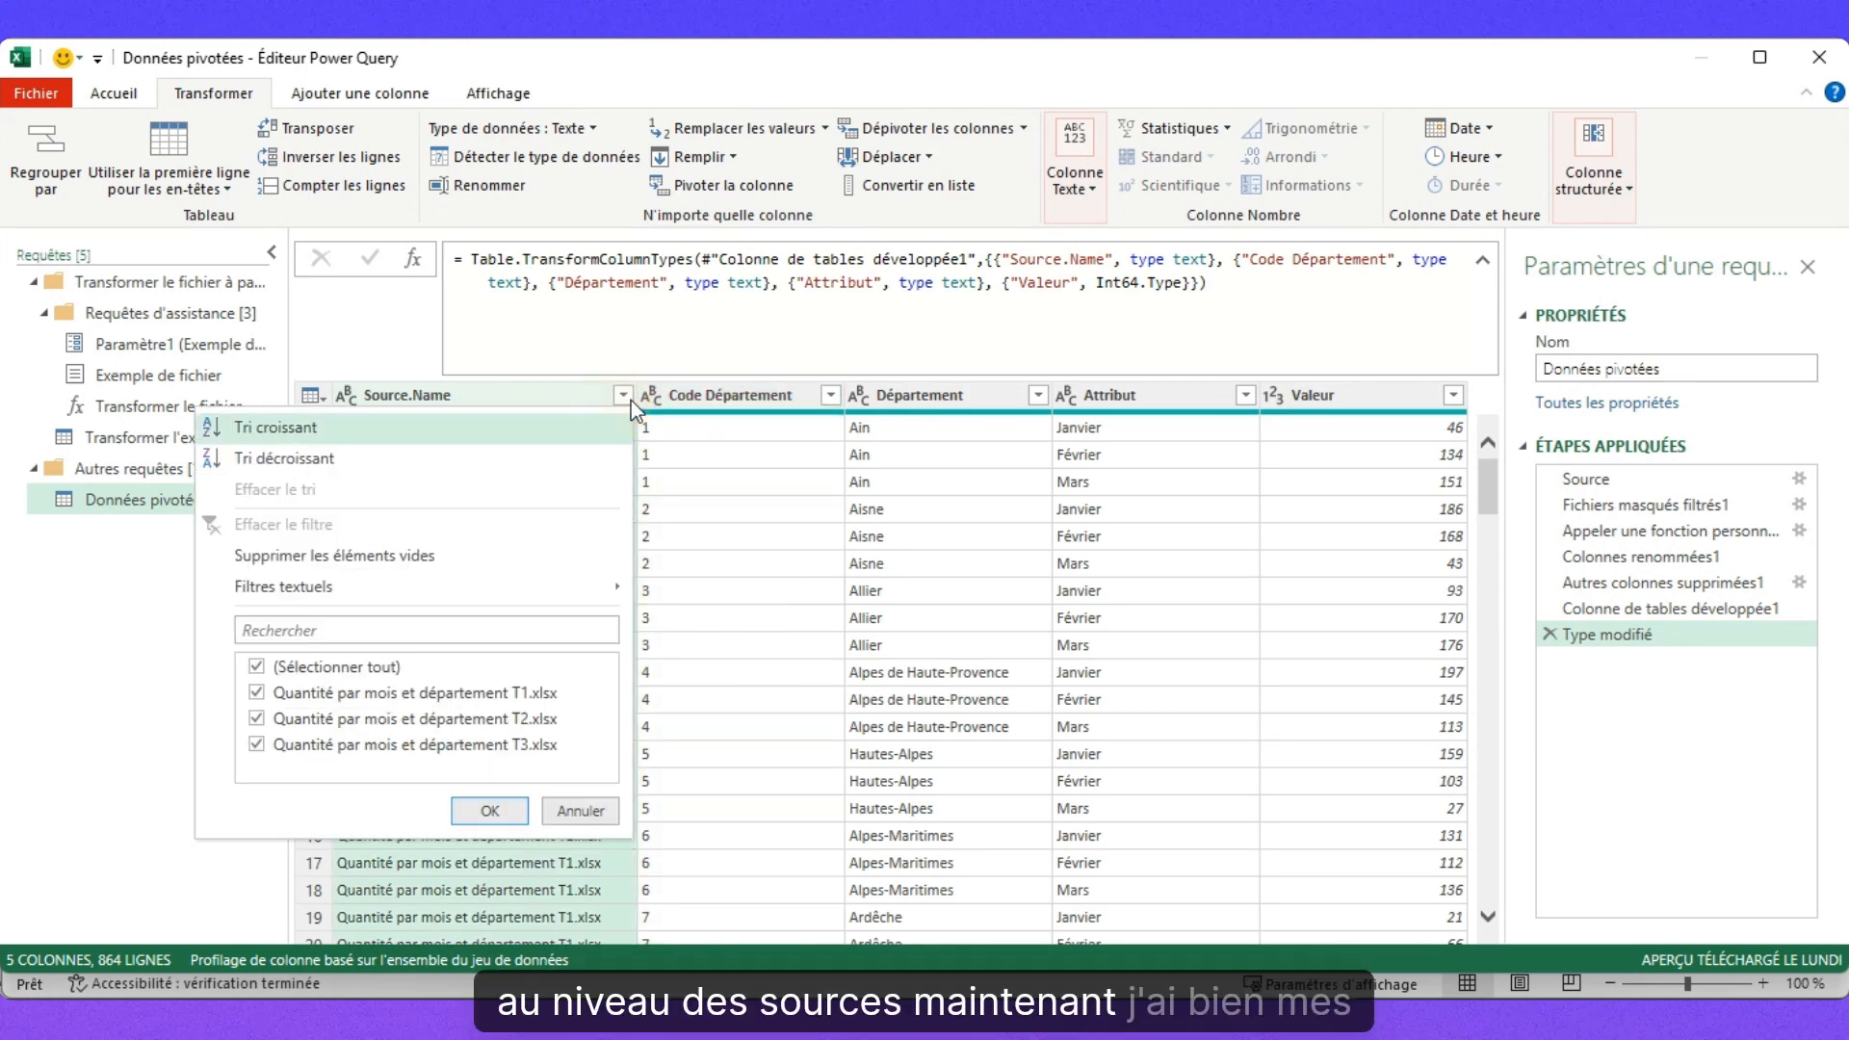
left_click(537, 395)
right_click(490, 395)
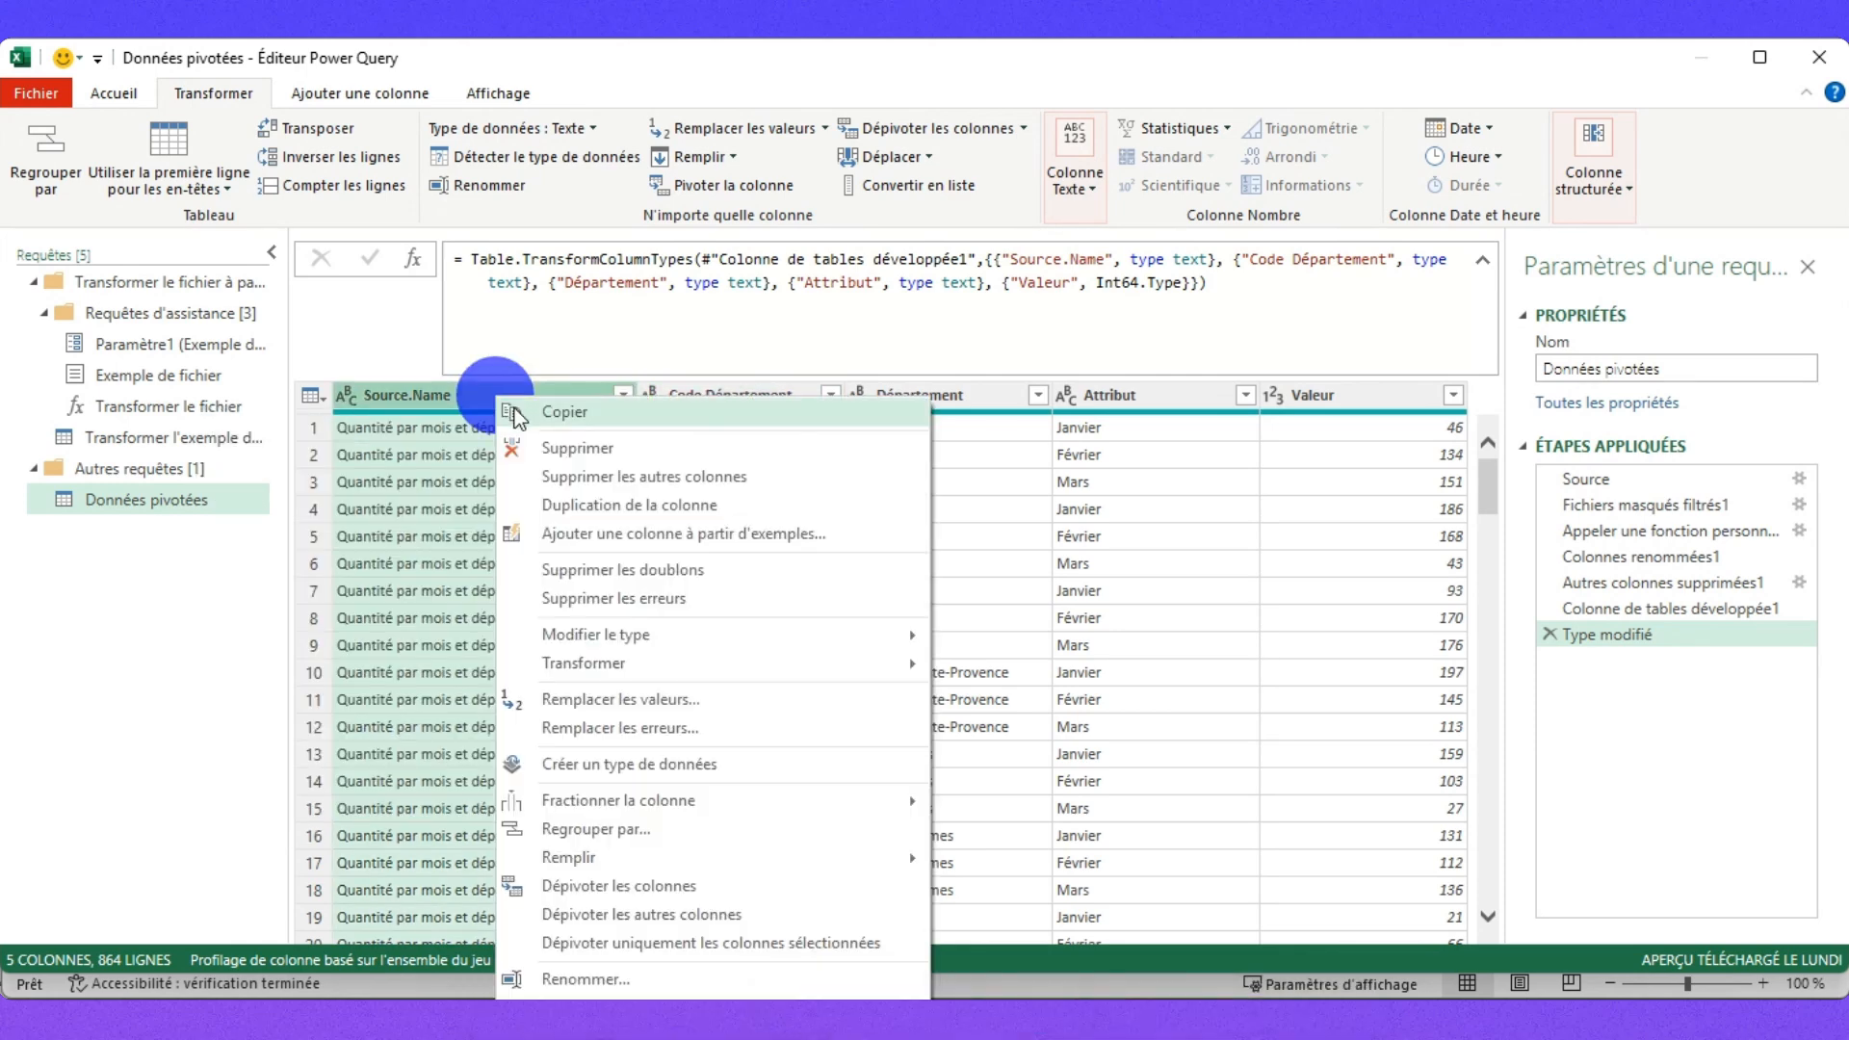
left_click(581, 445)
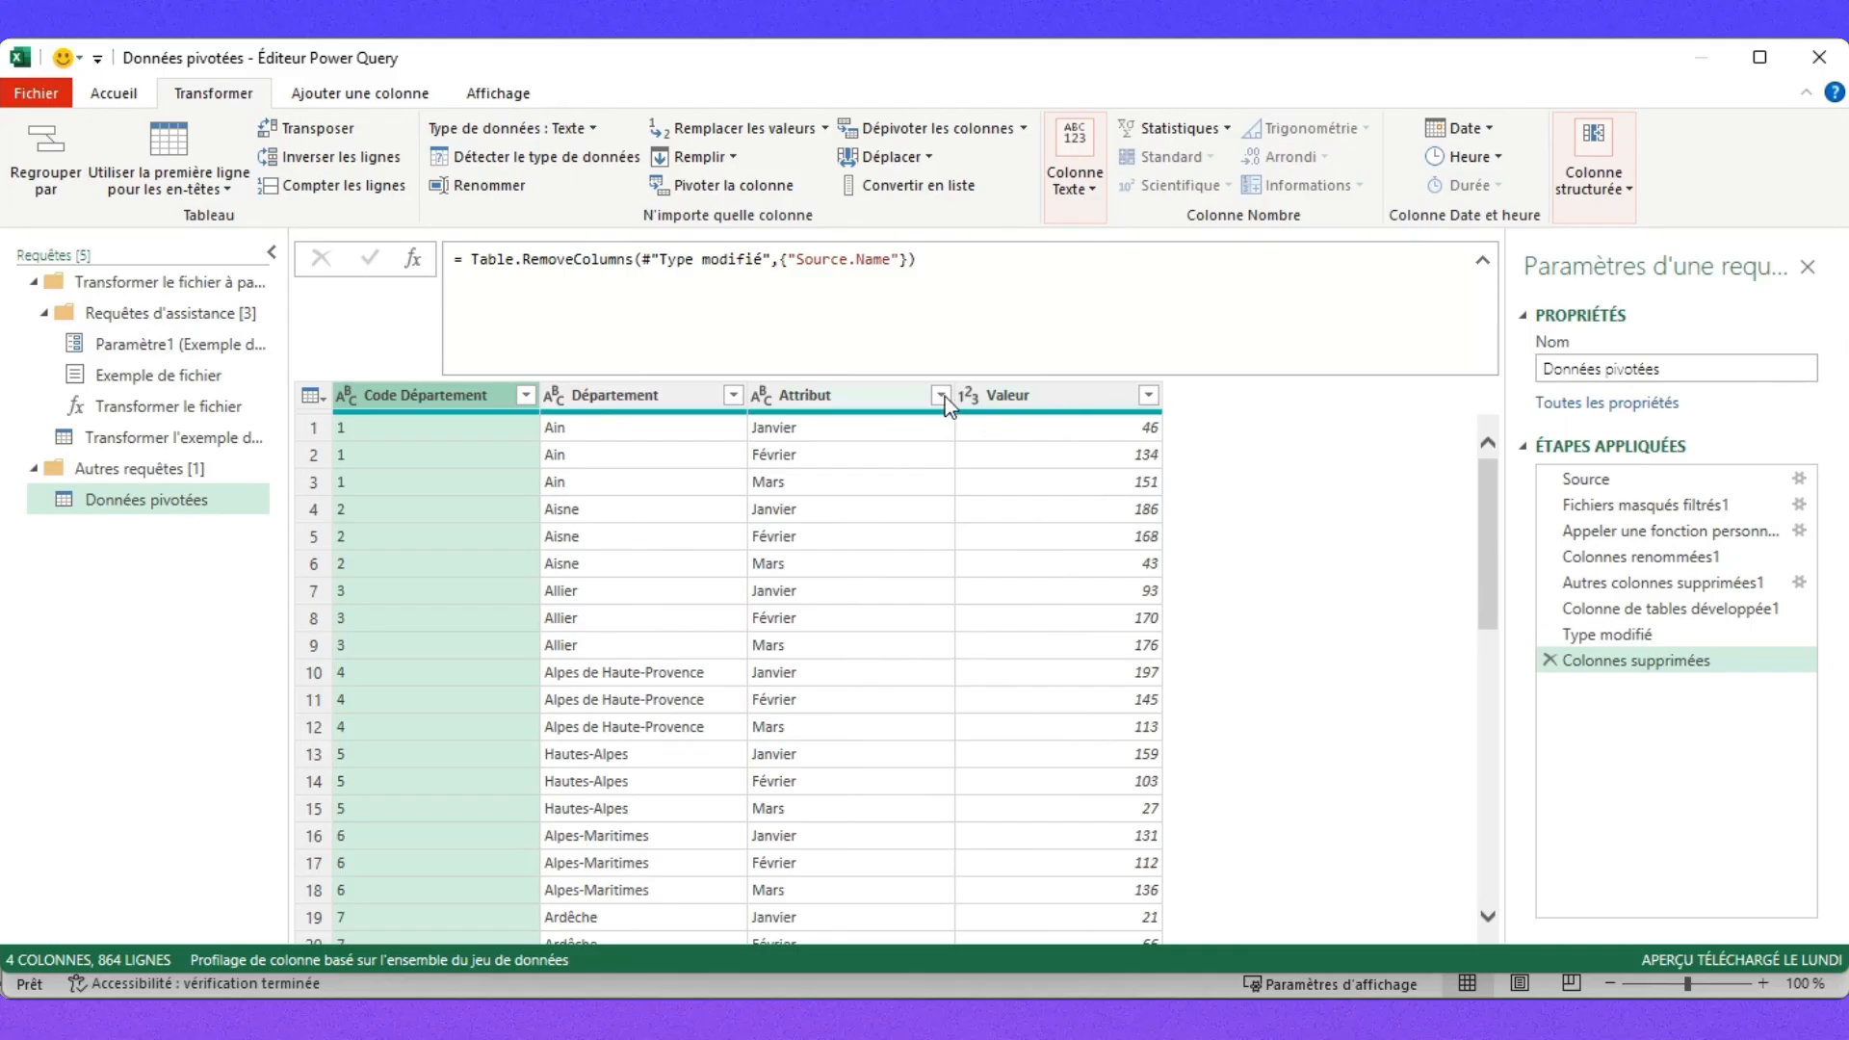
Confirm all months appear in Attribut, then choose Fermer et charger dans… to set import options.
left_click(942, 396)
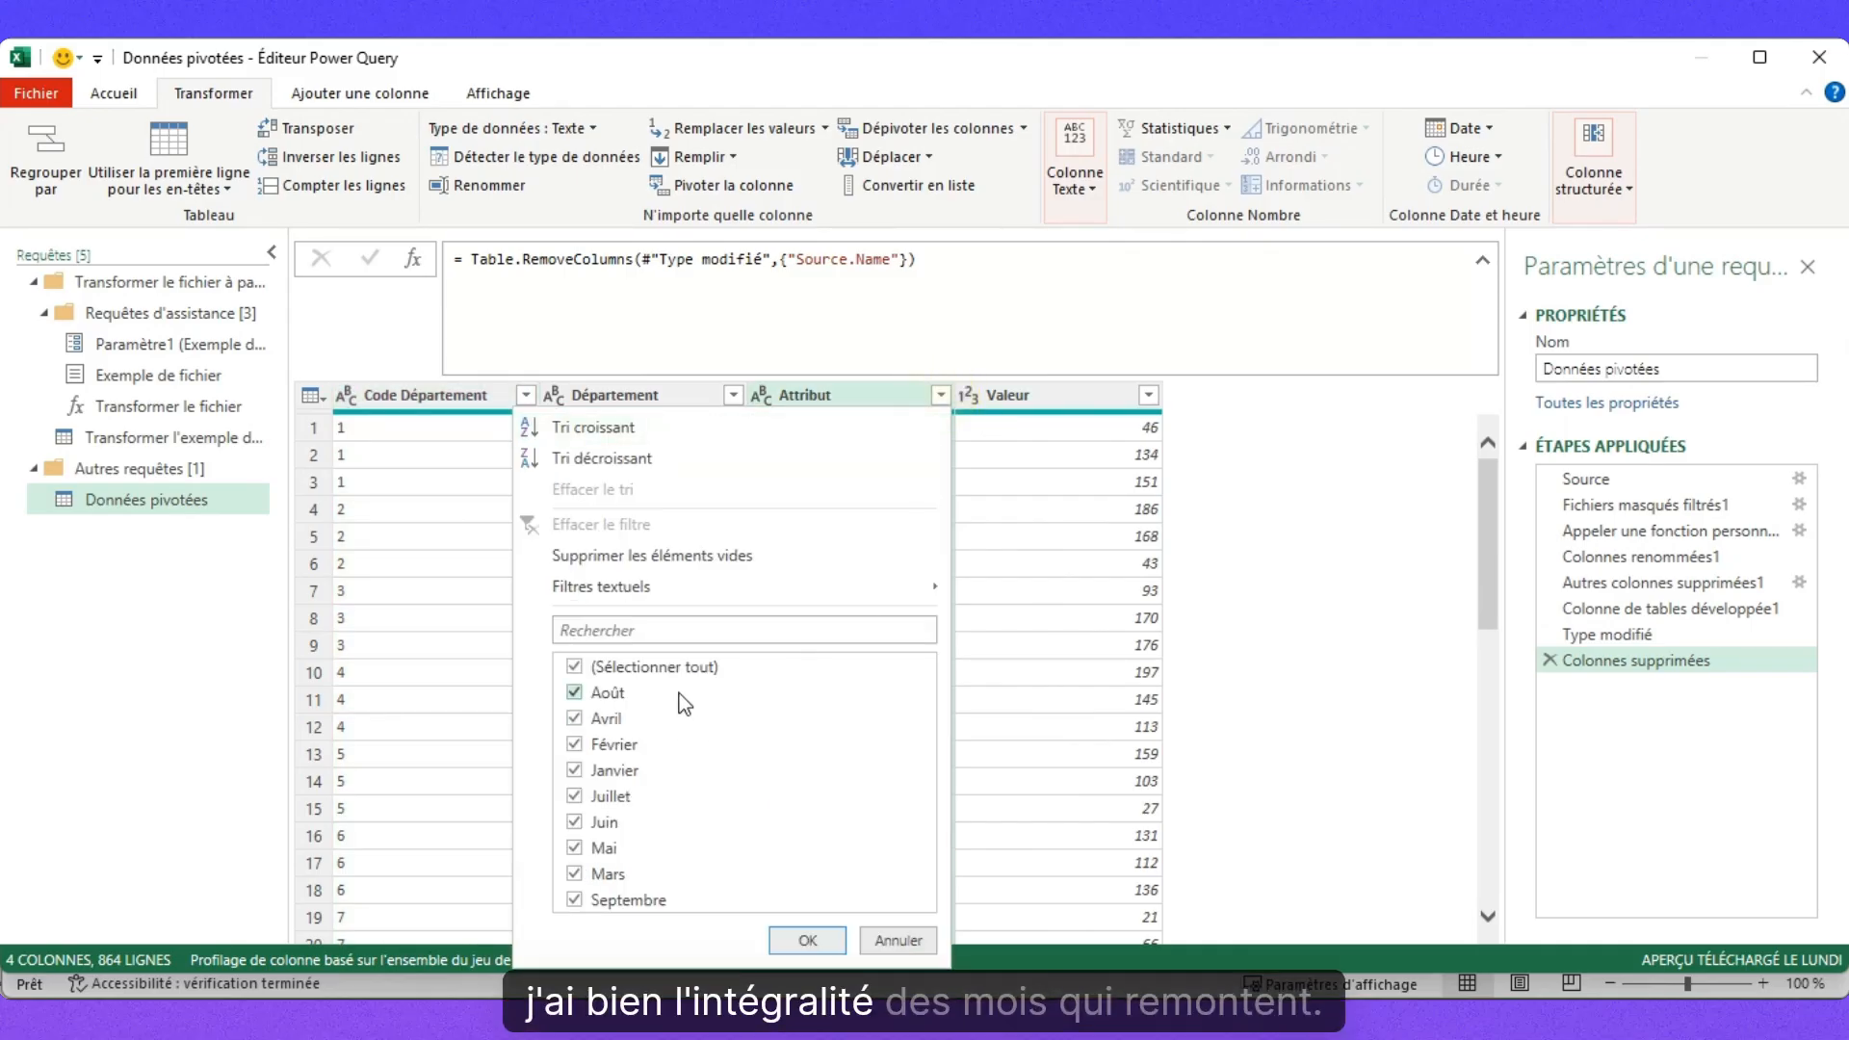
left_click(807, 940)
left_click(113, 93)
left_click(50, 191)
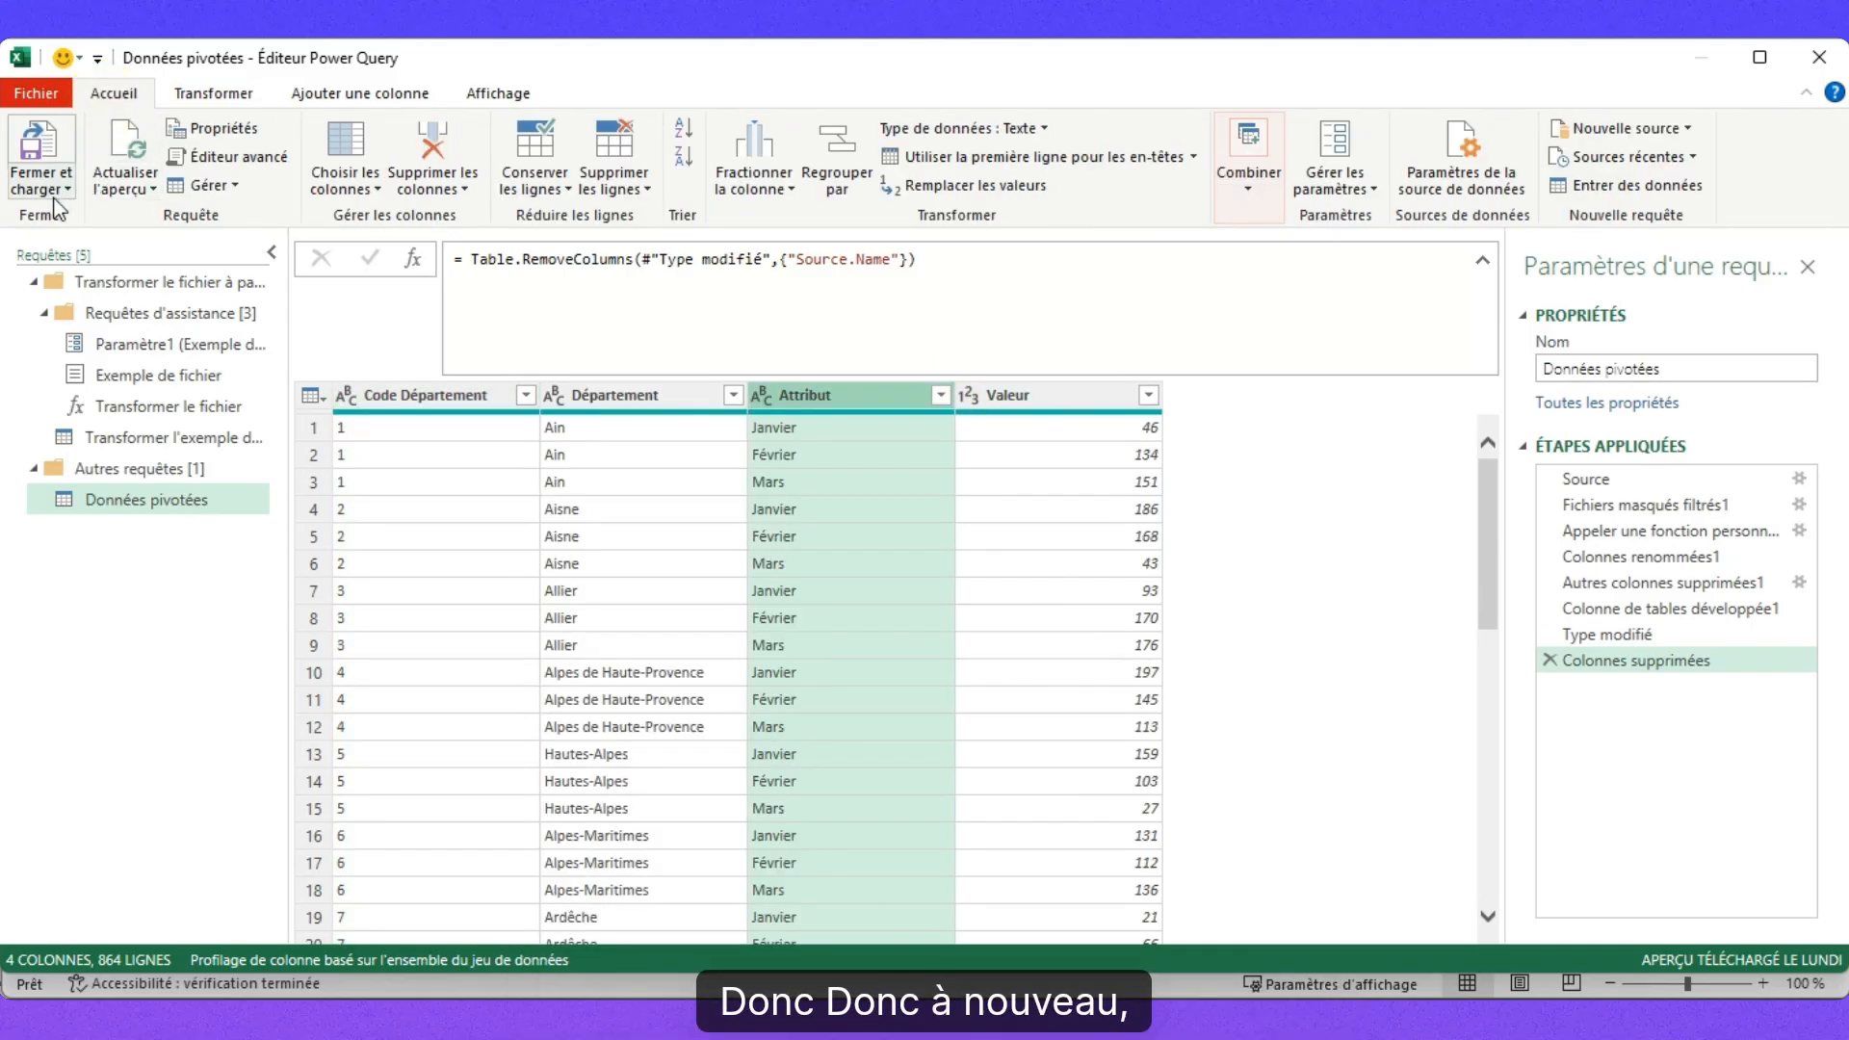
left_click(136, 245)
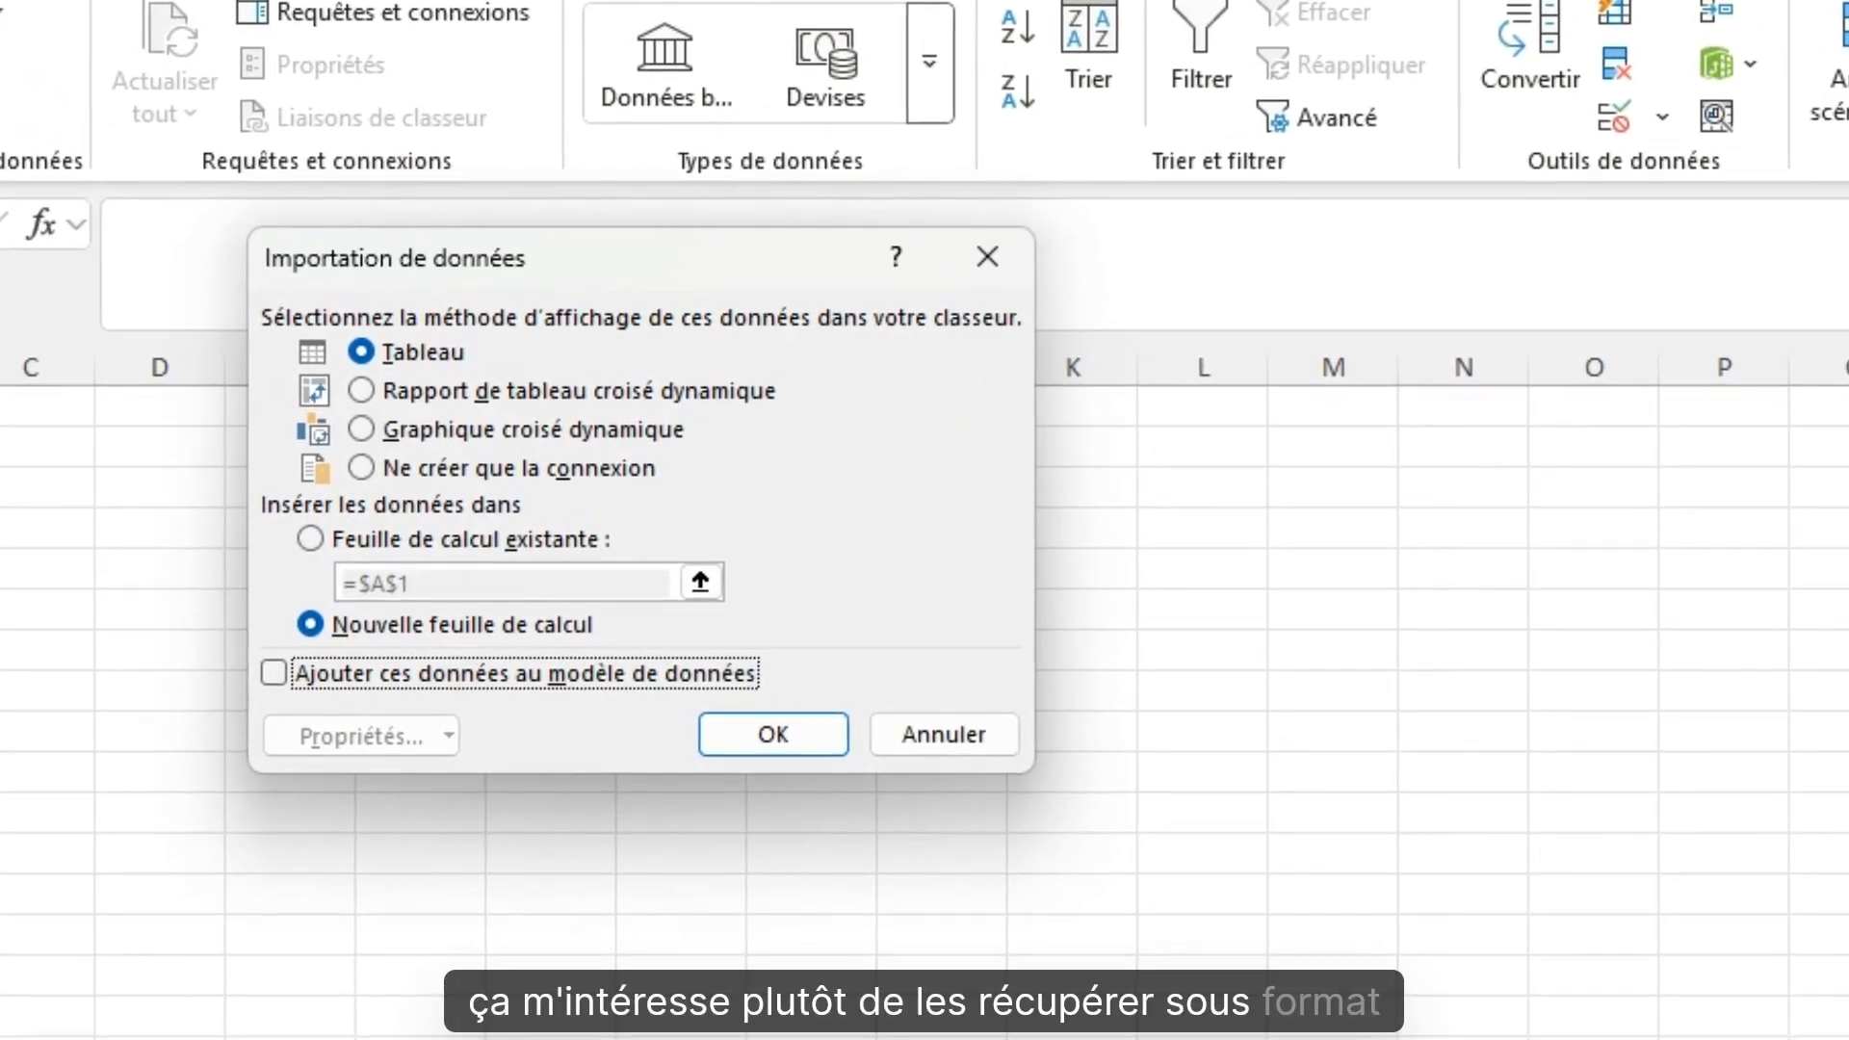
Load Données pivotées as a table on a new sheet and scroll through its 864 rows.
left_click(774, 735)
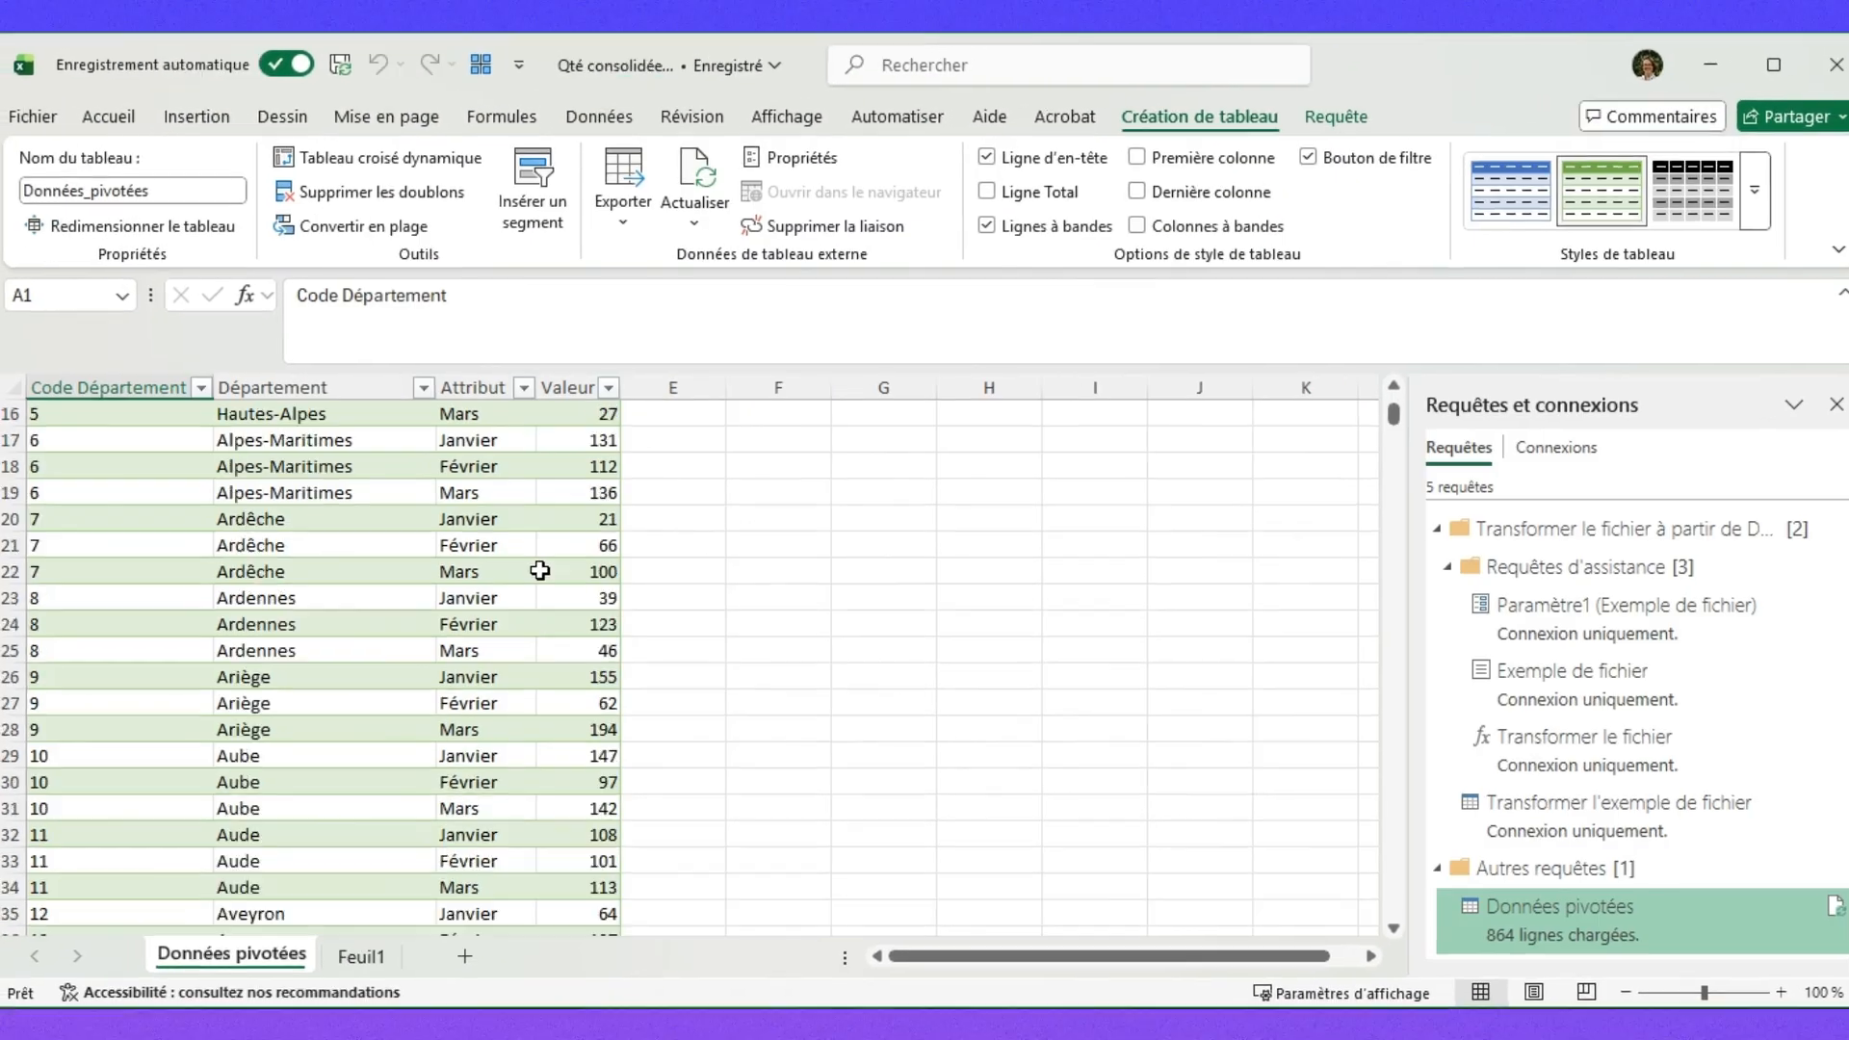
scroll(540, 570, "down", 20)
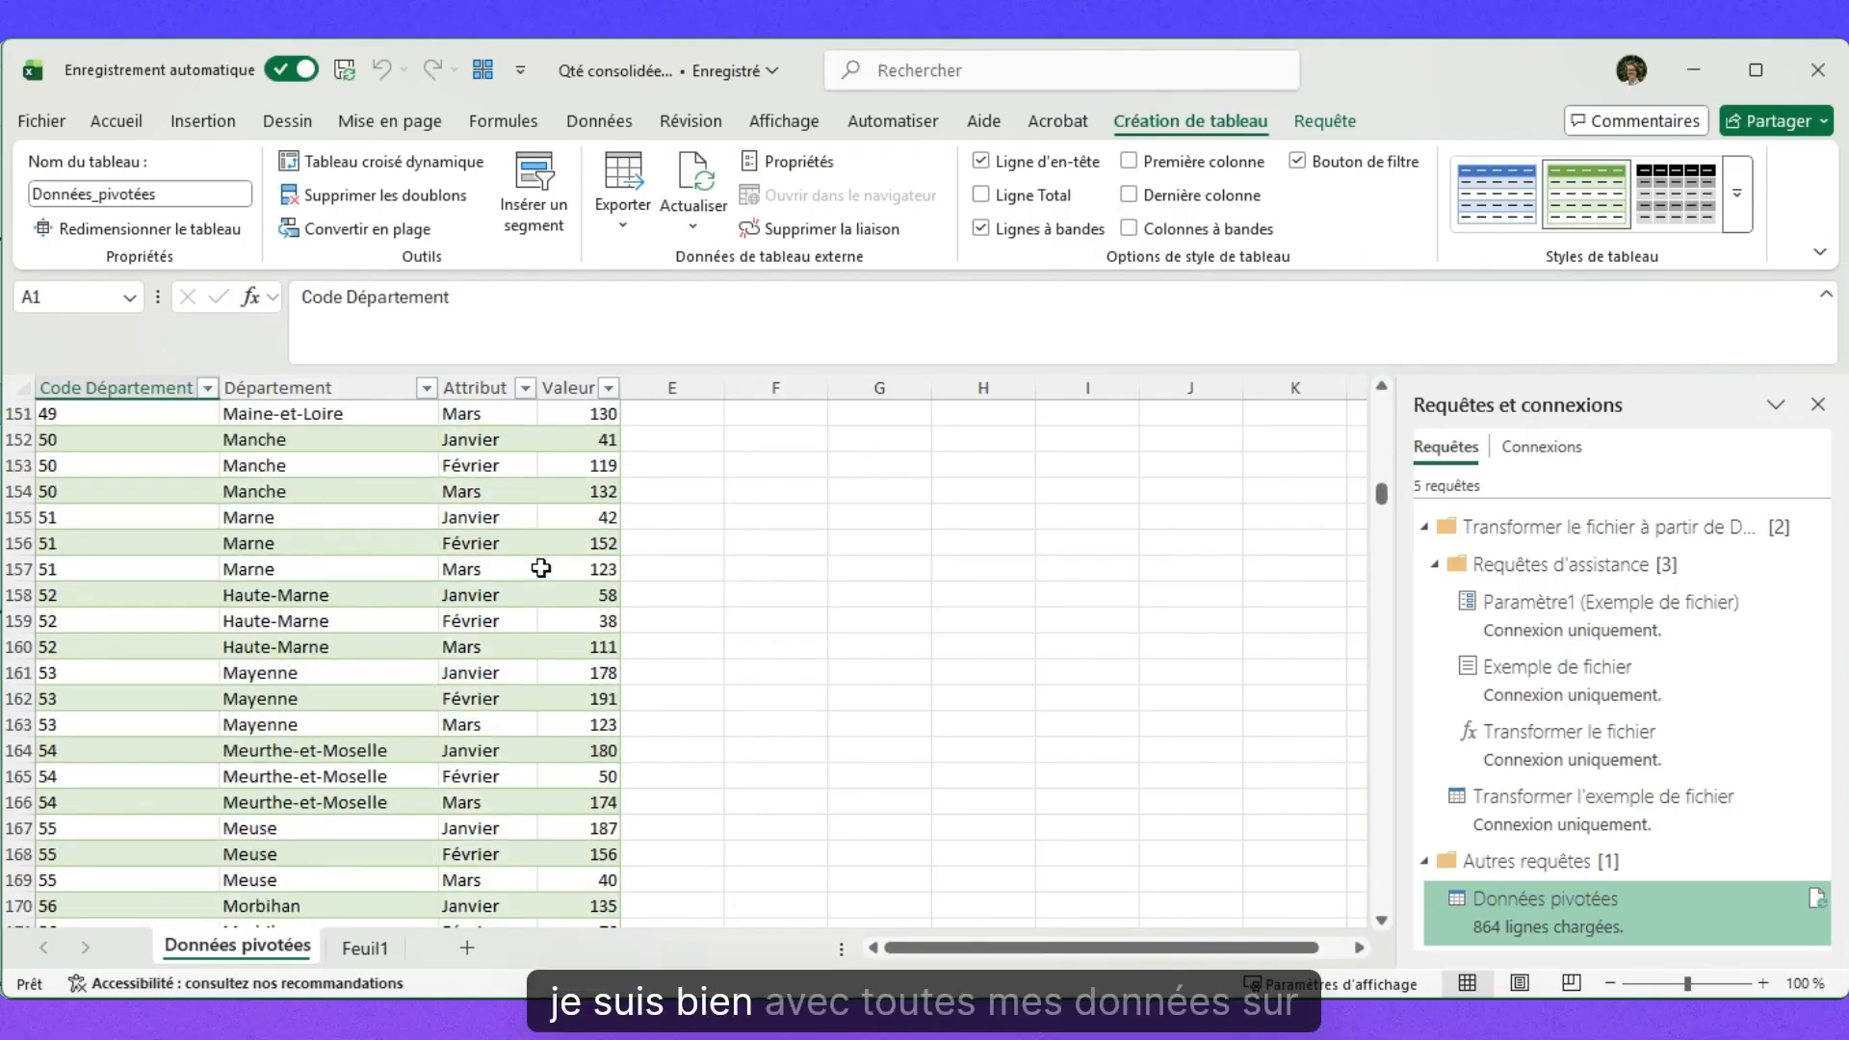
scroll(541, 569, "down", 20)
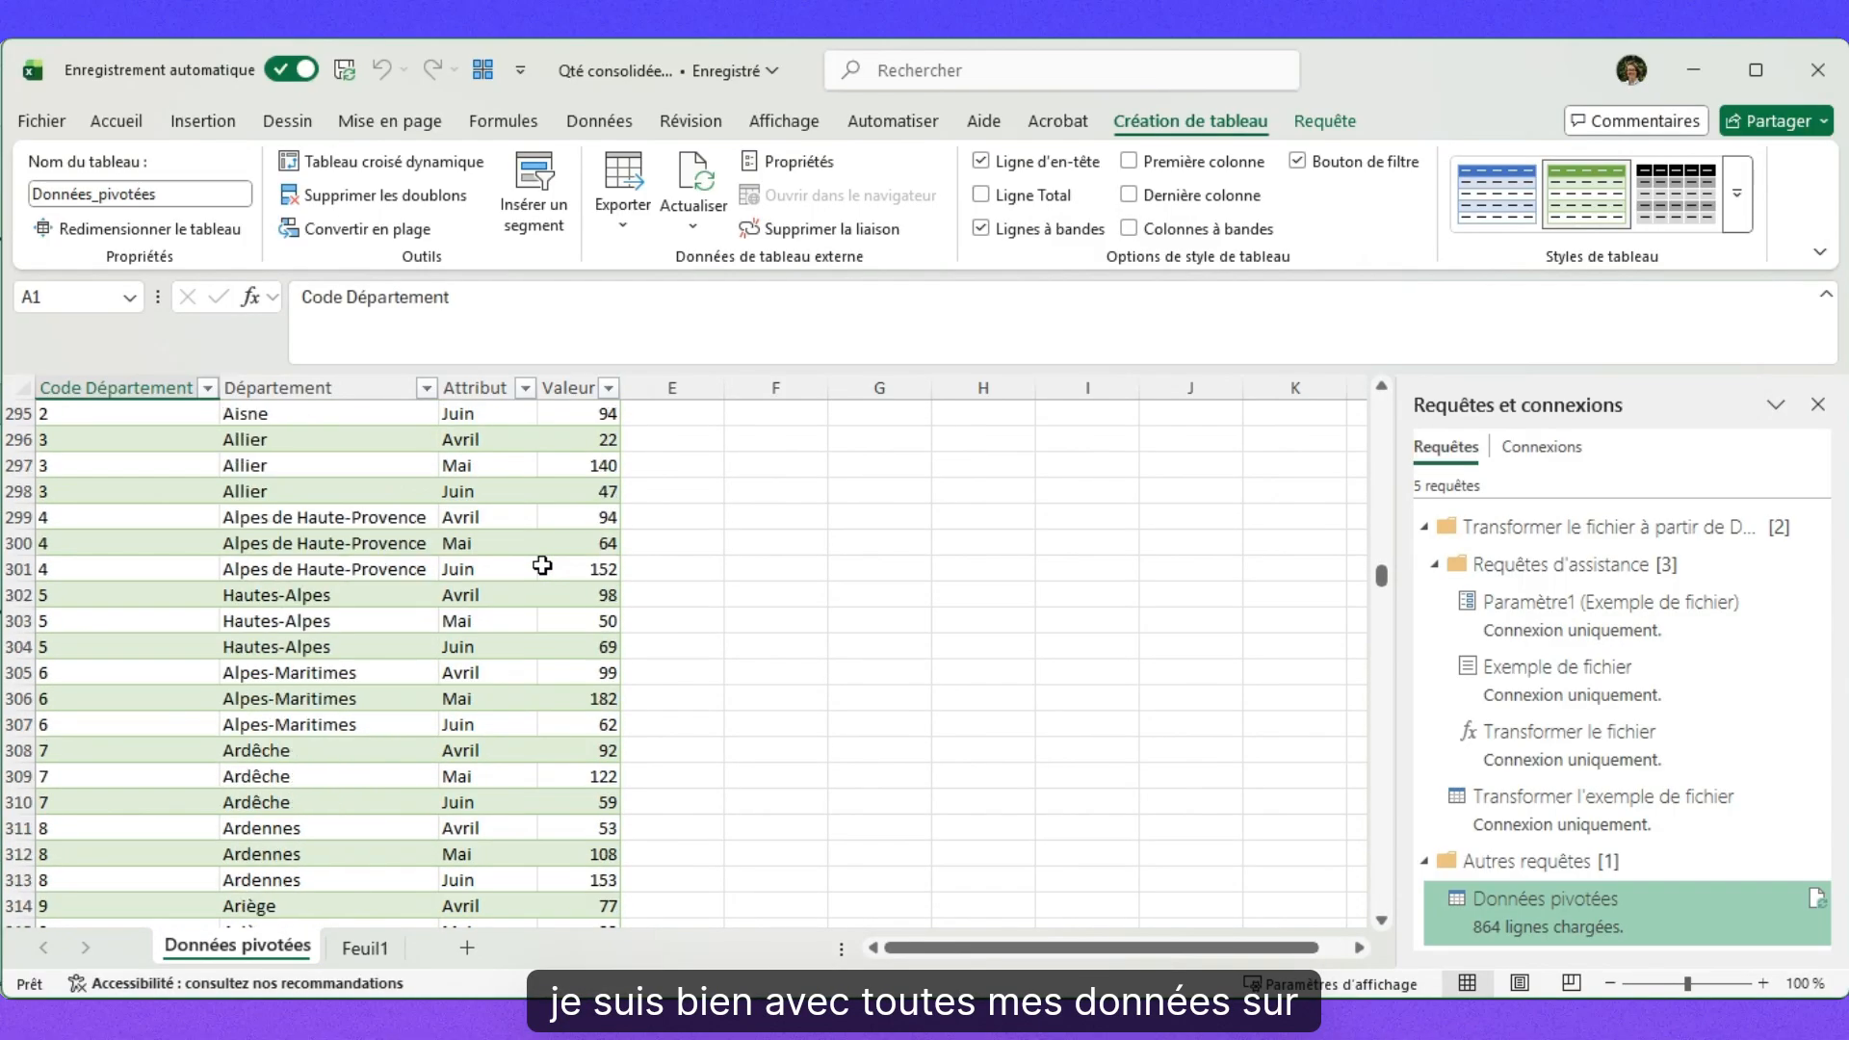
scroll(542, 566, "down", 20)
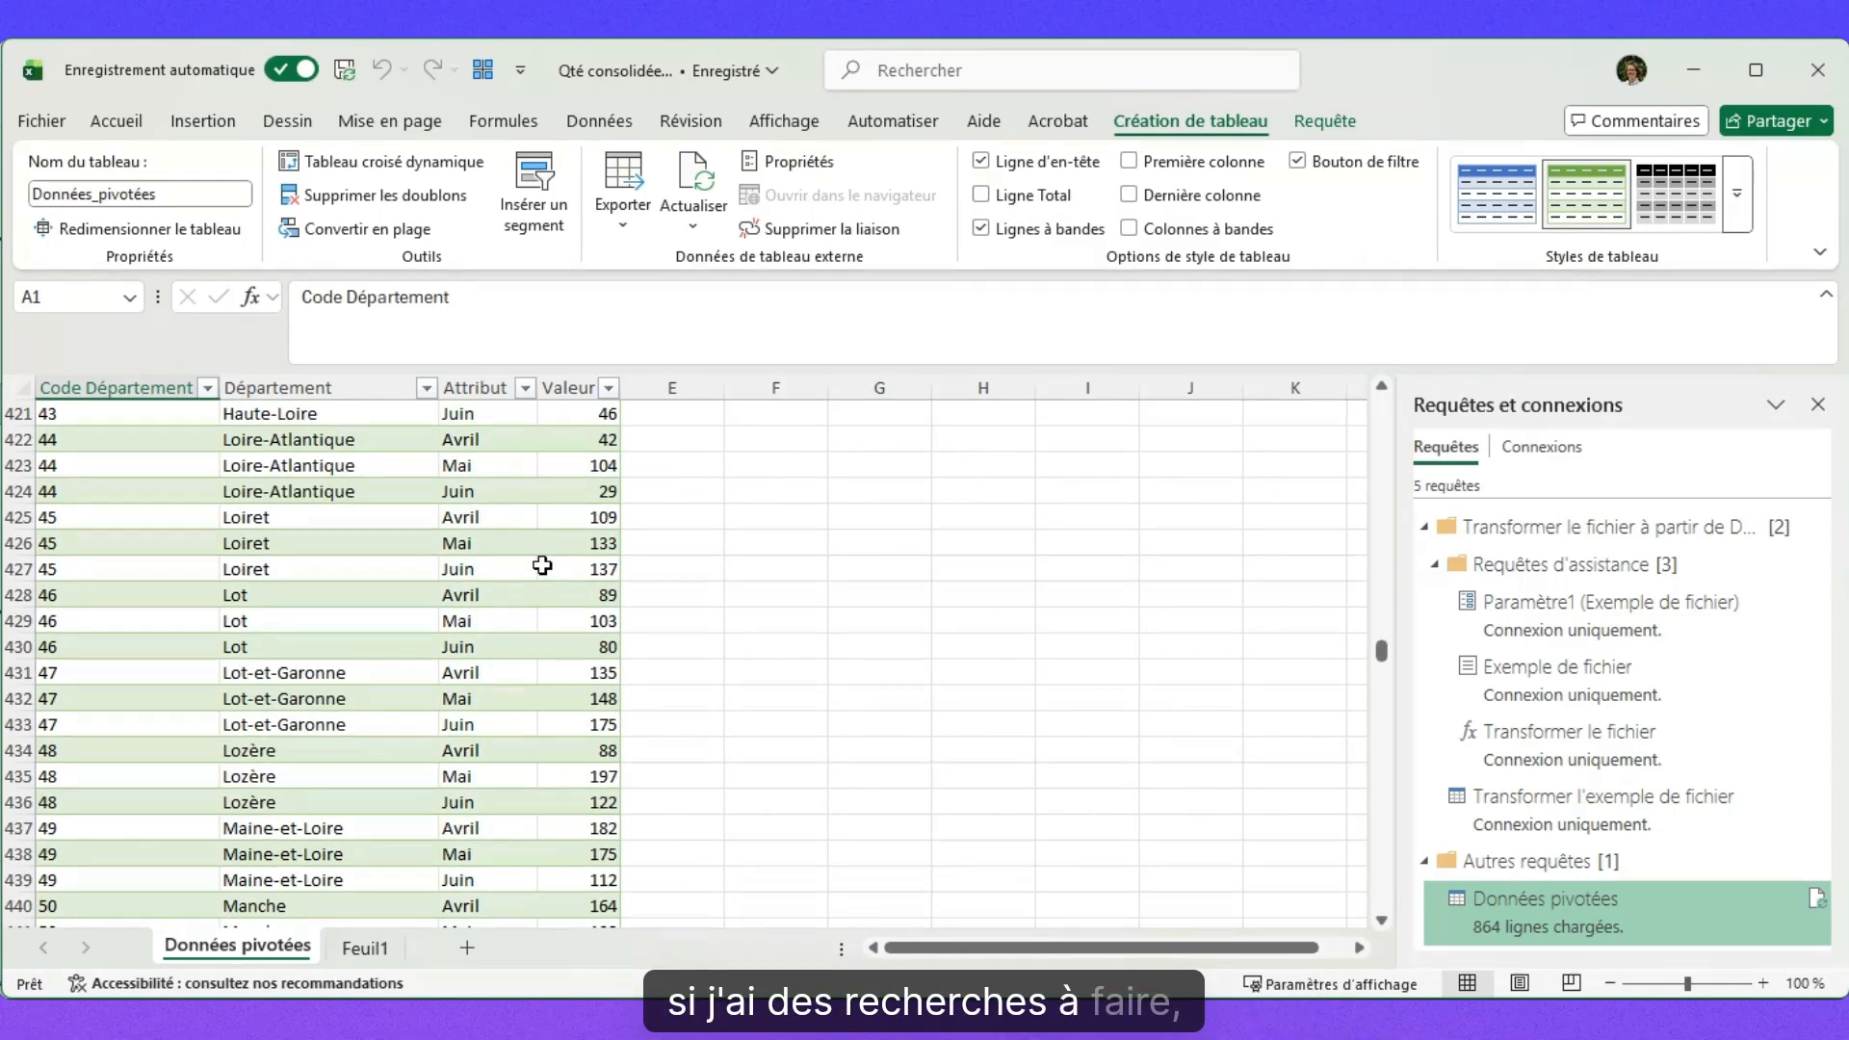
scroll(542, 565, "down", 7)
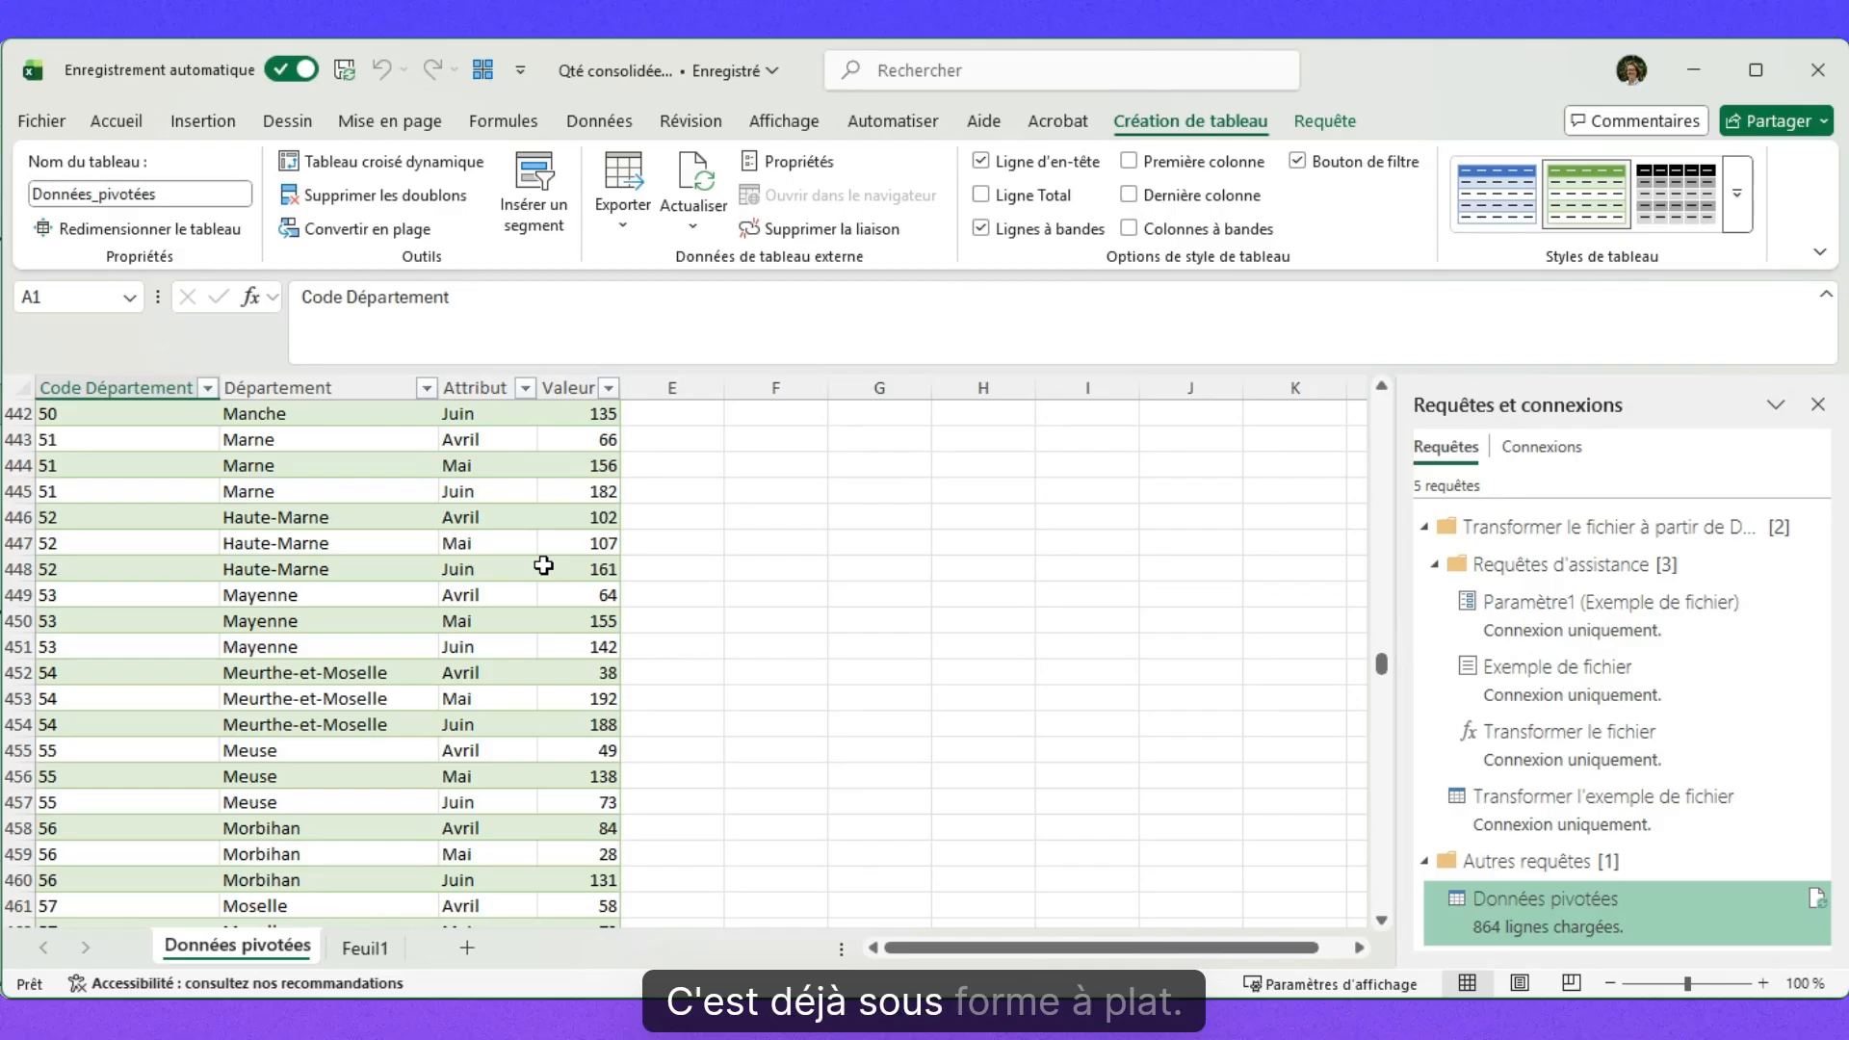
scroll(543, 565, "up", 5)
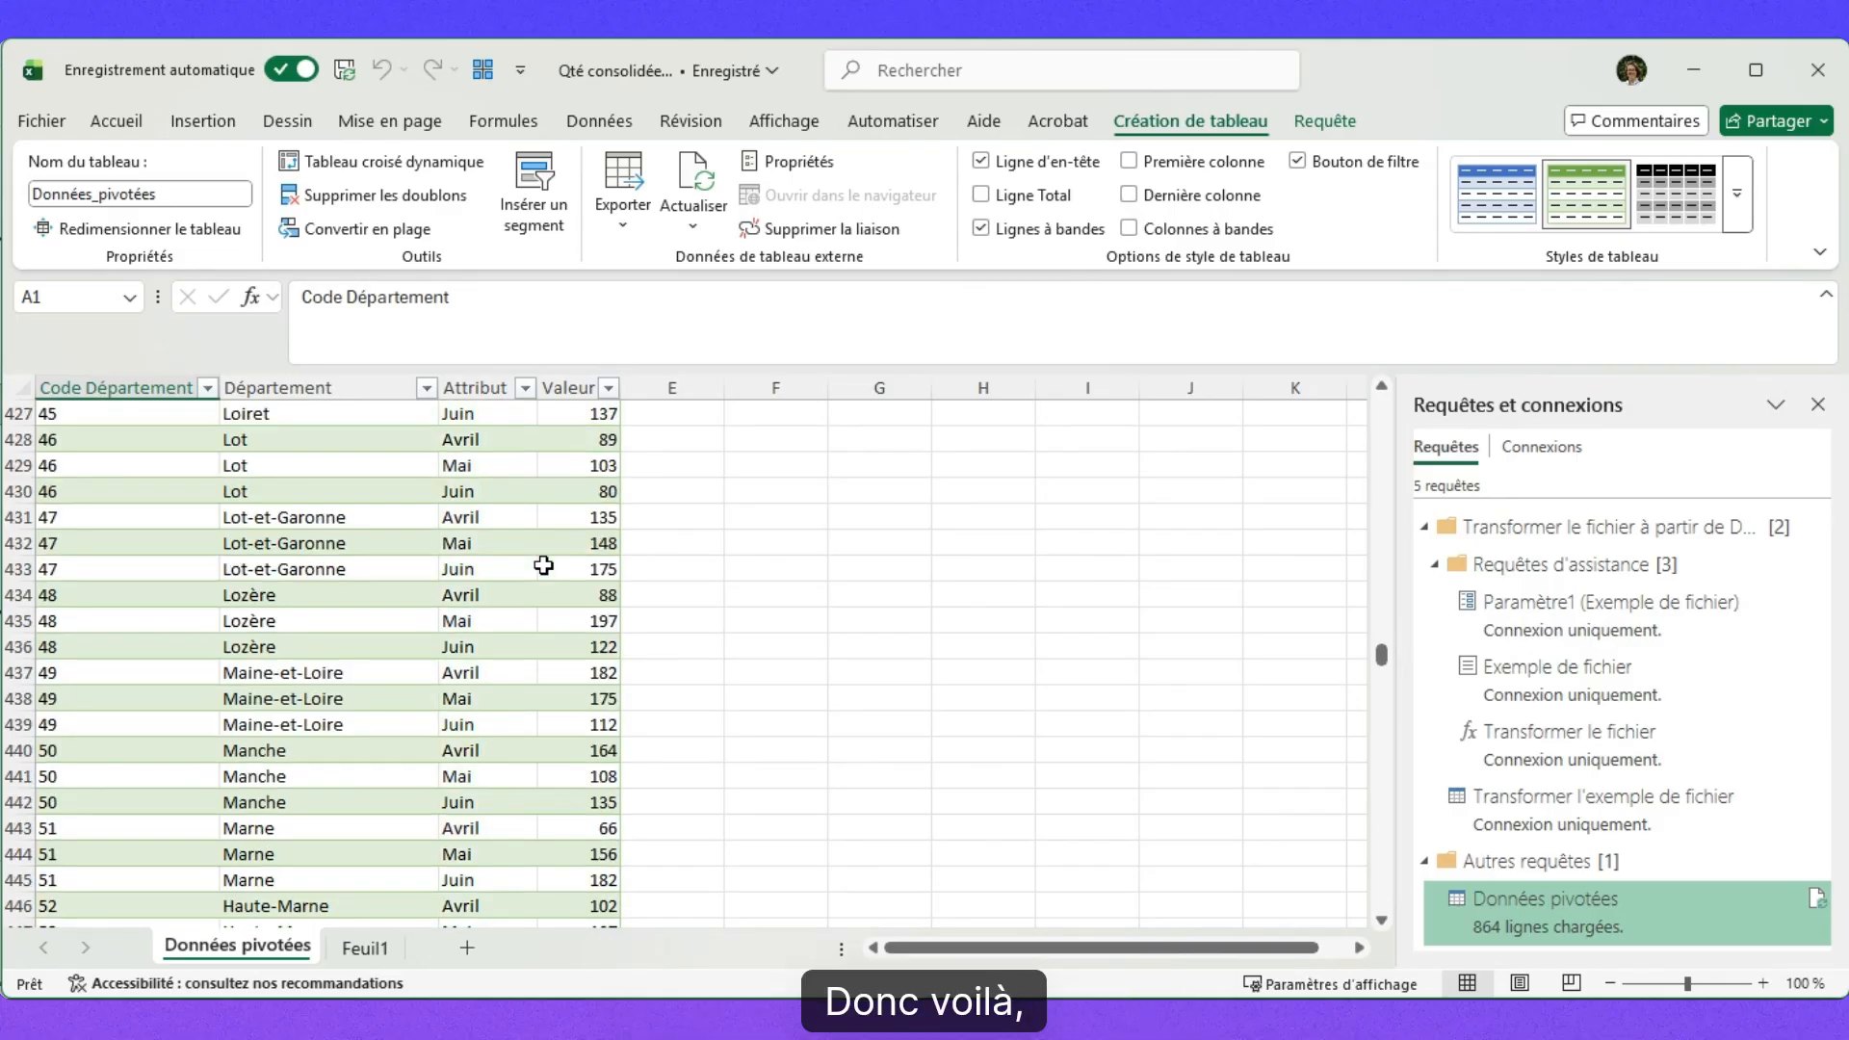